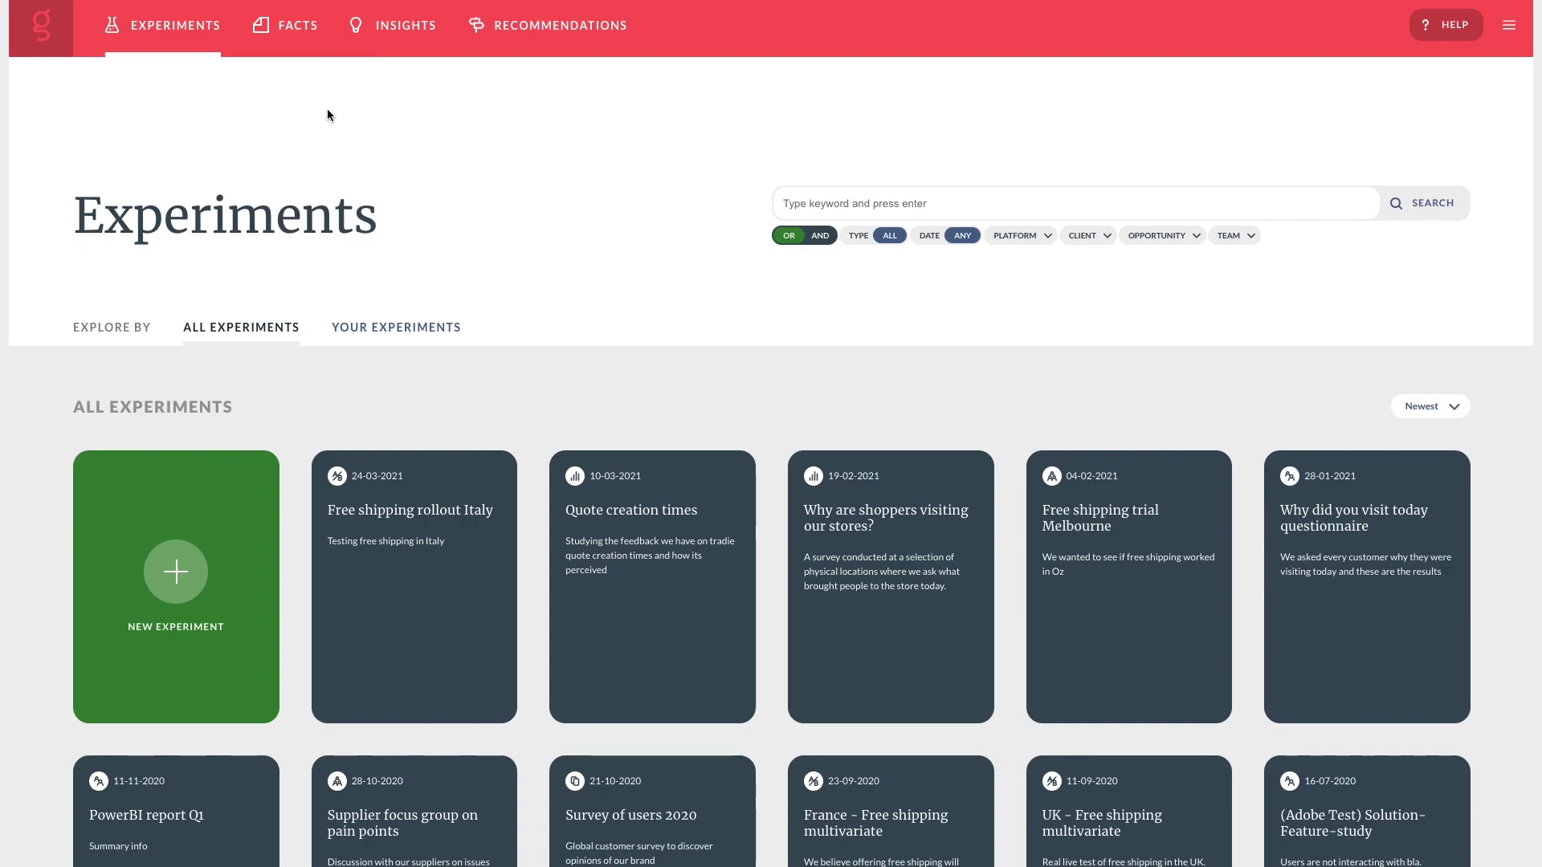
{"action": "scroll", "coordinate": [327, 110], "scroll_direction": "down", "scroll_amount": 2}
{"action": "scroll", "coordinate": [327, 113], "scroll_direction": "up", "scroll_amount": 2}
{"action": "left_click", "coordinate": [298, 33]}
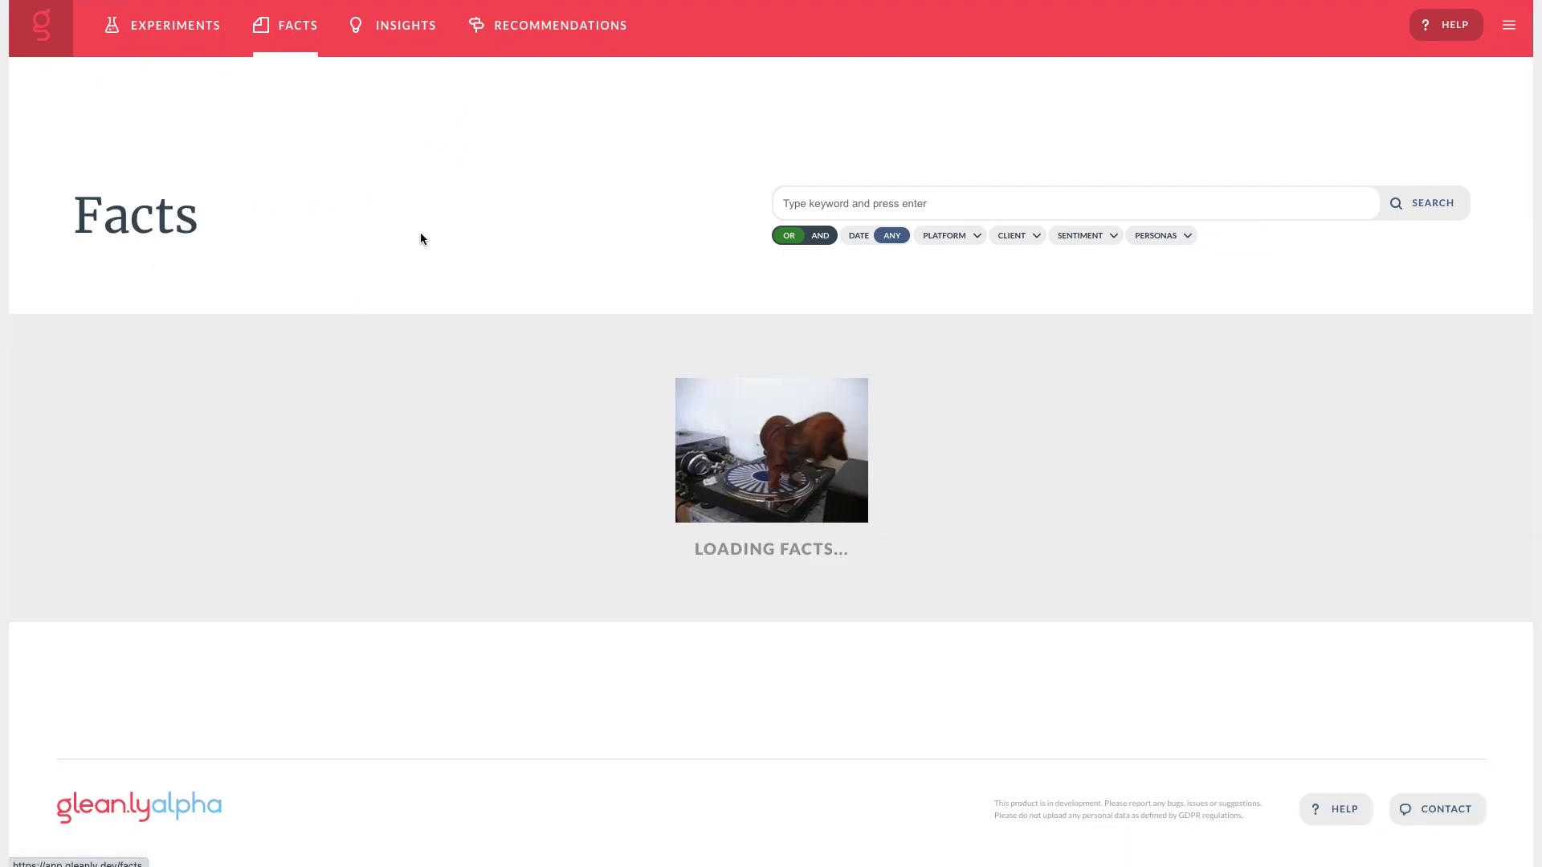
{"action": "scroll", "coordinate": [419, 227], "scroll_direction": "down", "scroll_amount": 5}
{"action": "scroll", "coordinate": [419, 227], "scroll_direction": "up", "scroll_amount": 5}
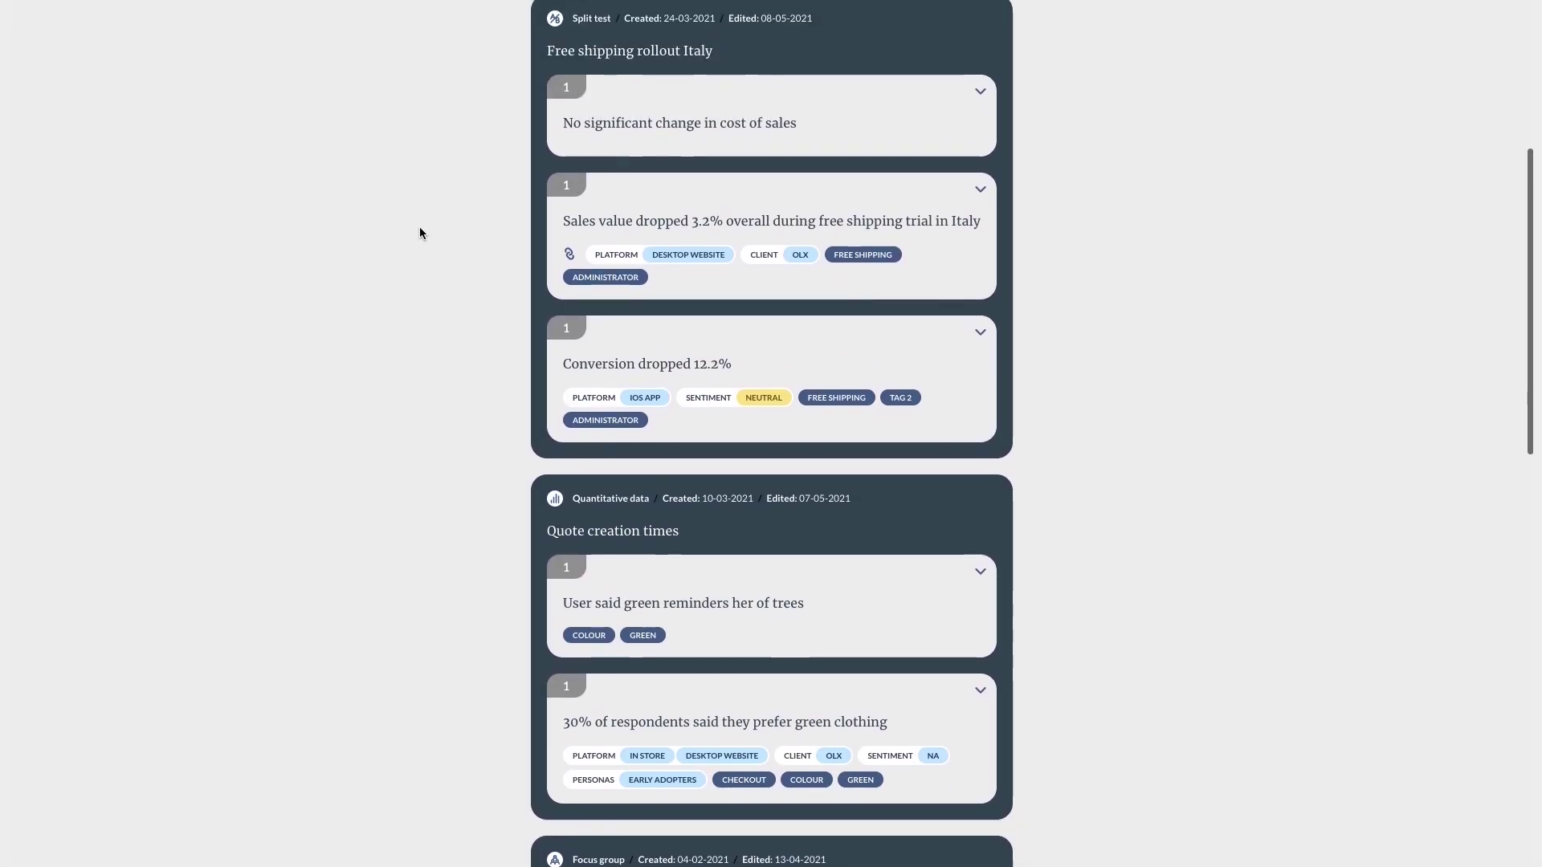
{"action": "left_click", "coordinate": [386, 31]}
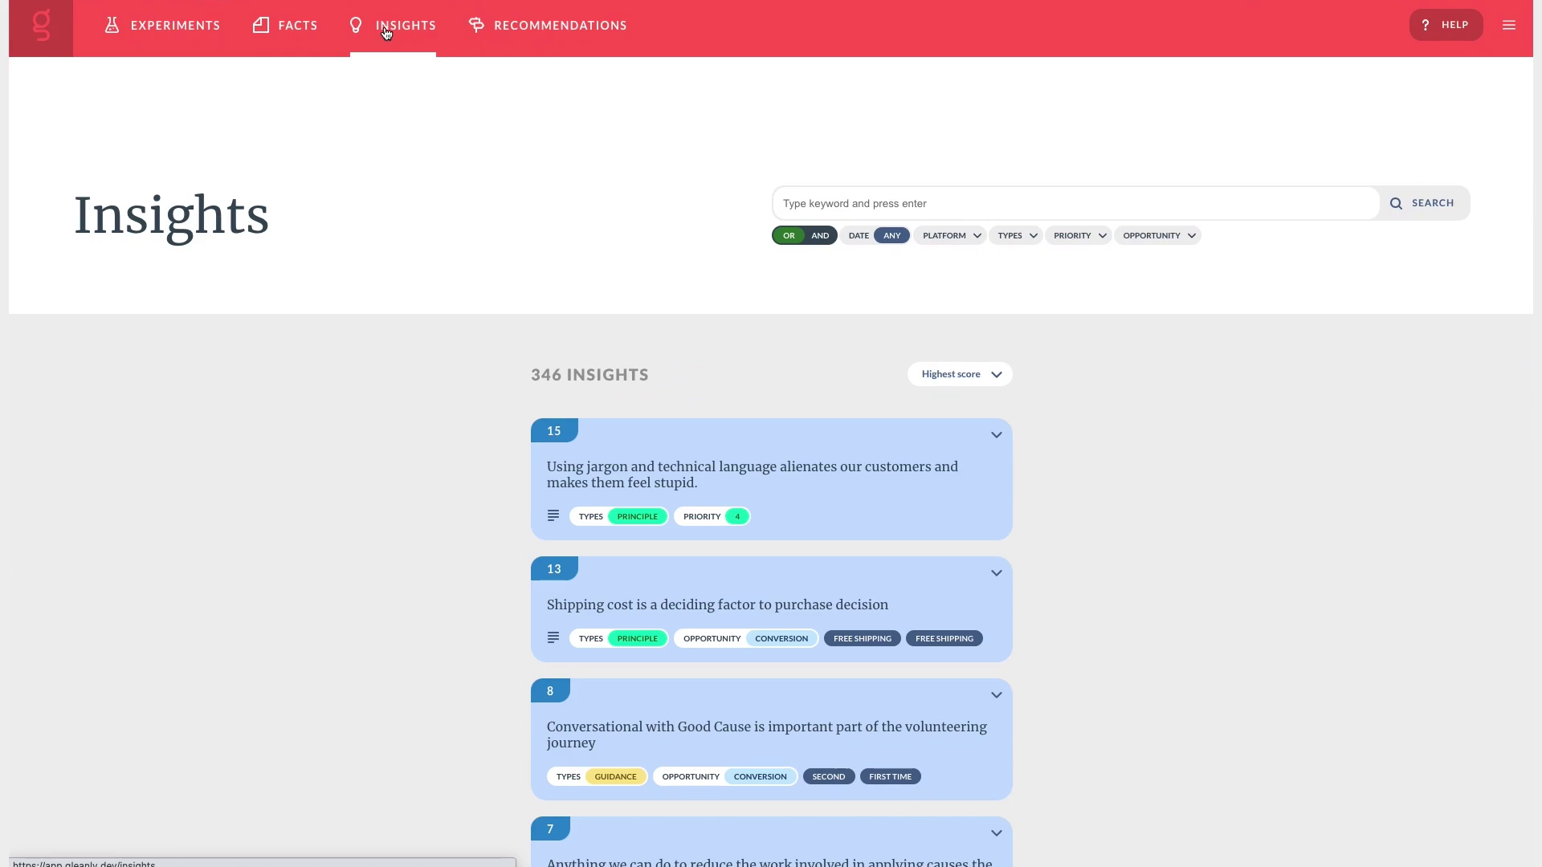
{"action": "scroll", "coordinate": [441, 186], "scroll_direction": "down", "scroll_amount": 8}
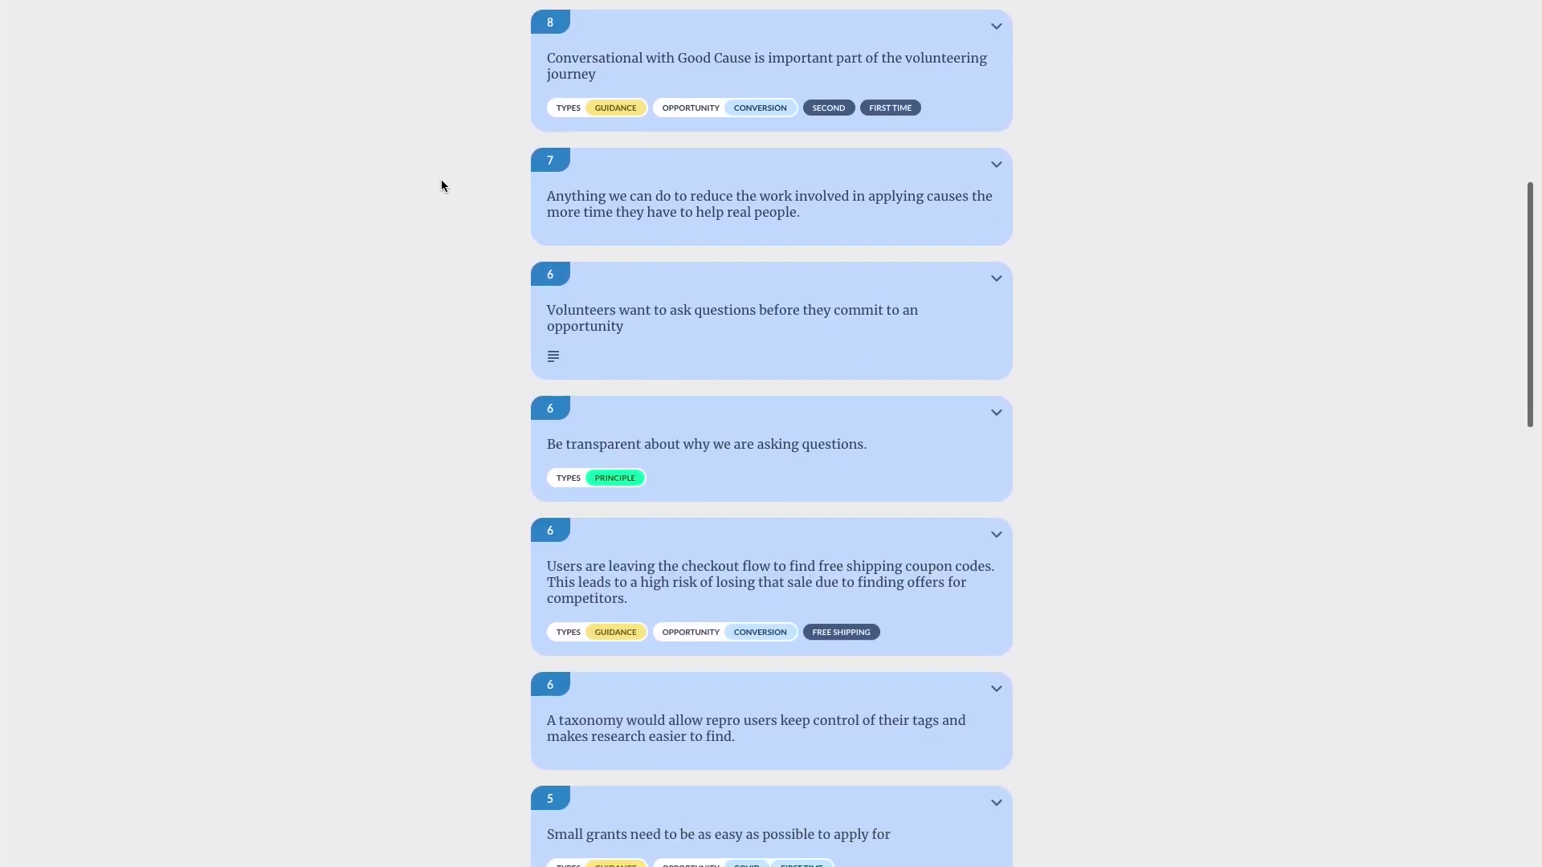
{"action": "scroll", "coordinate": [441, 186], "scroll_direction": "up", "scroll_amount": 8}
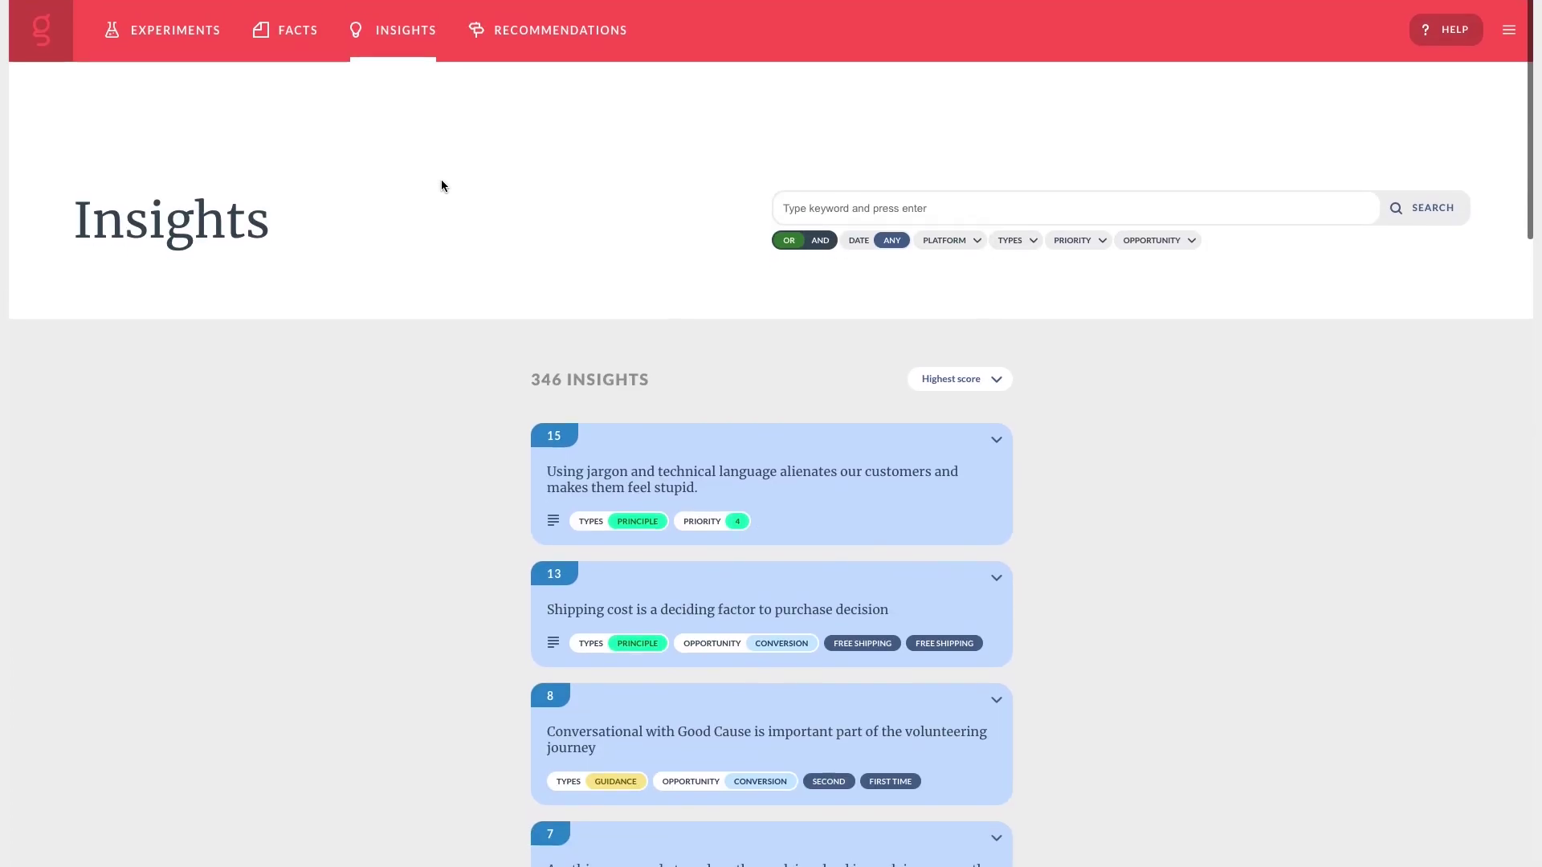
{"action": "left_click", "coordinate": [519, 45]}
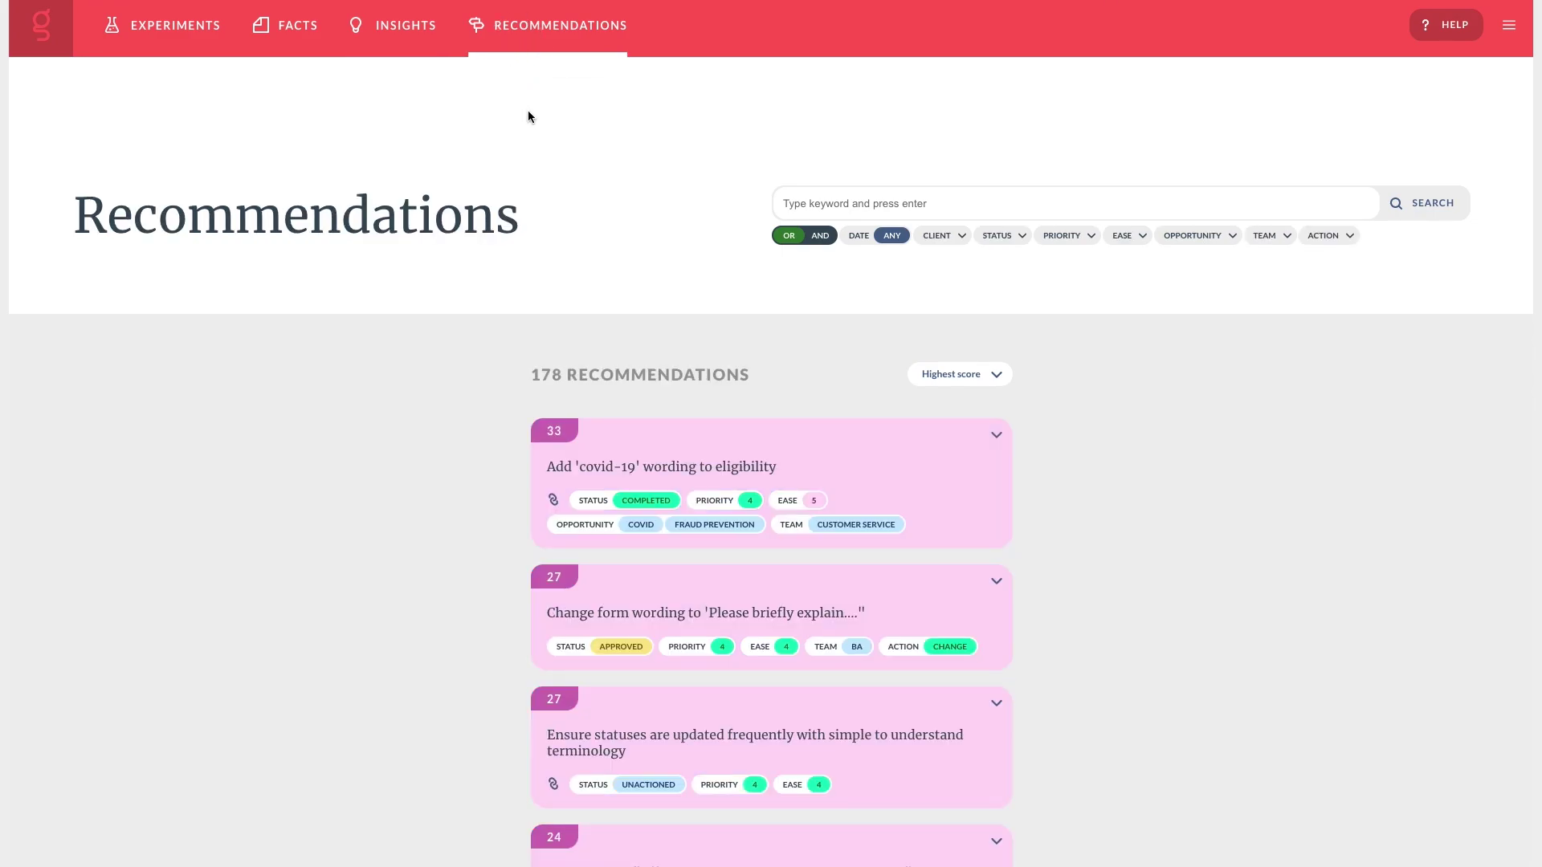
{"action": "scroll", "coordinate": [528, 116], "scroll_direction": "down", "scroll_amount": 5}
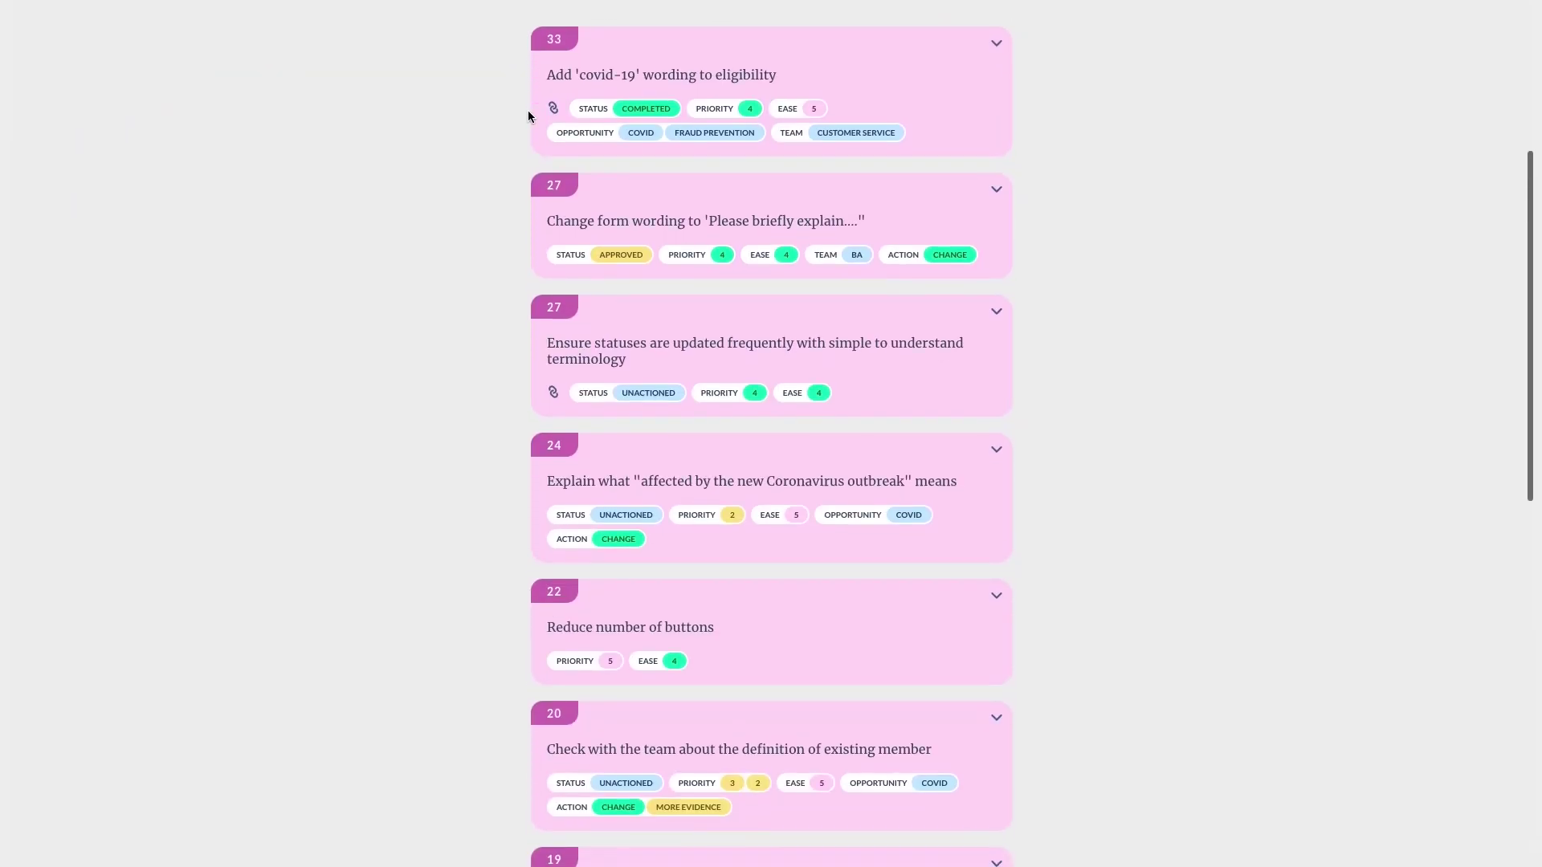
{"action": "scroll", "coordinate": [528, 109], "scroll_direction": "up", "scroll_amount": 5}
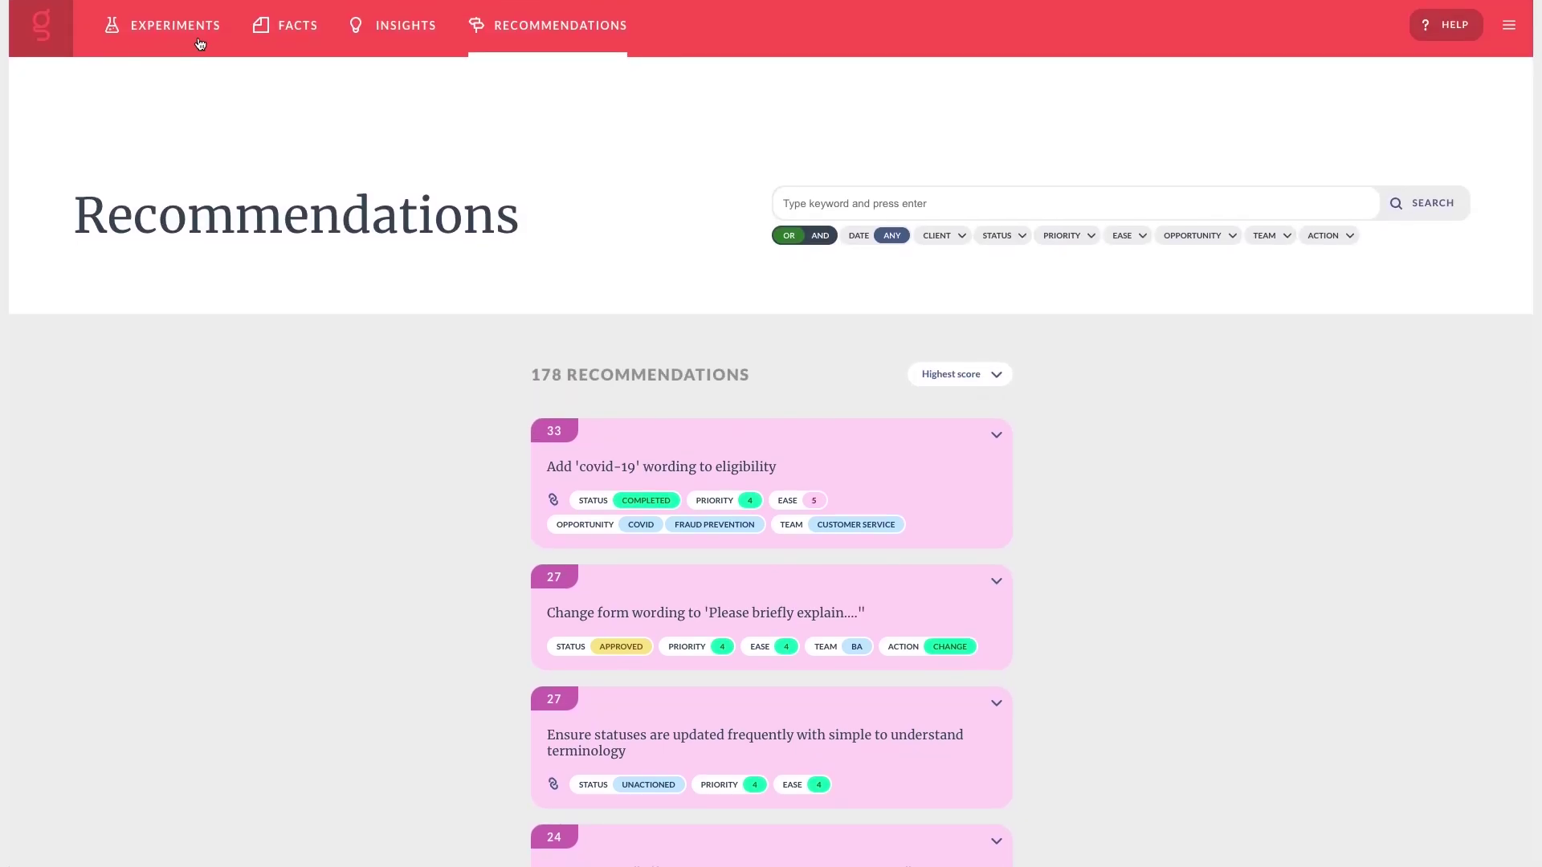
{"action": "left_click", "coordinate": [200, 40]}
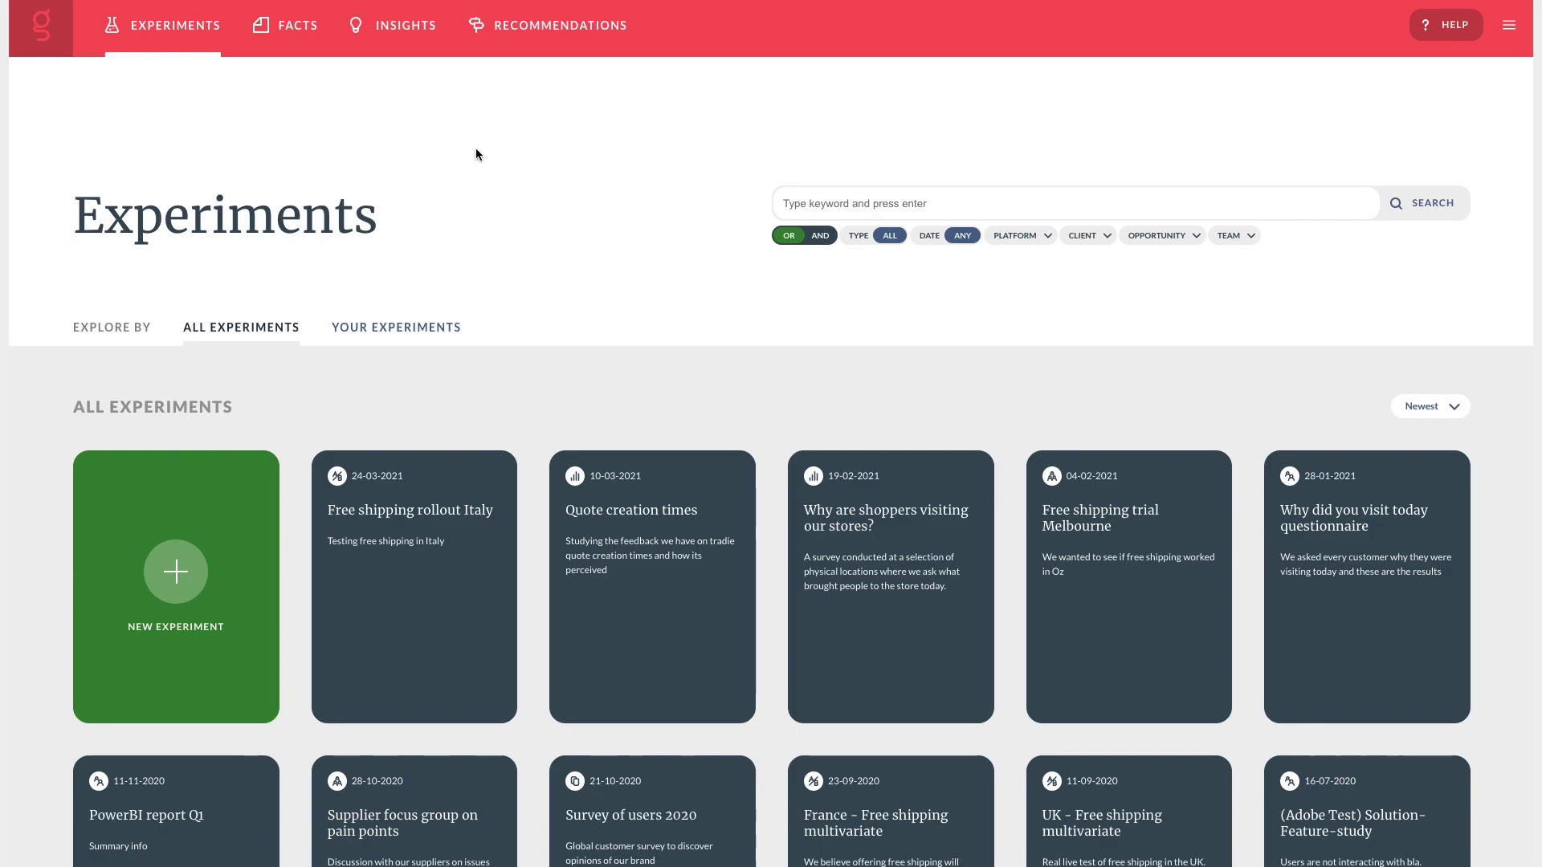
Preview the Type, Date, Platform, Client, Opportunity and Team filter options without applying any.
{"action": "left_click", "coordinate": [878, 237]}
{"action": "left_click", "coordinate": [1073, 45]}
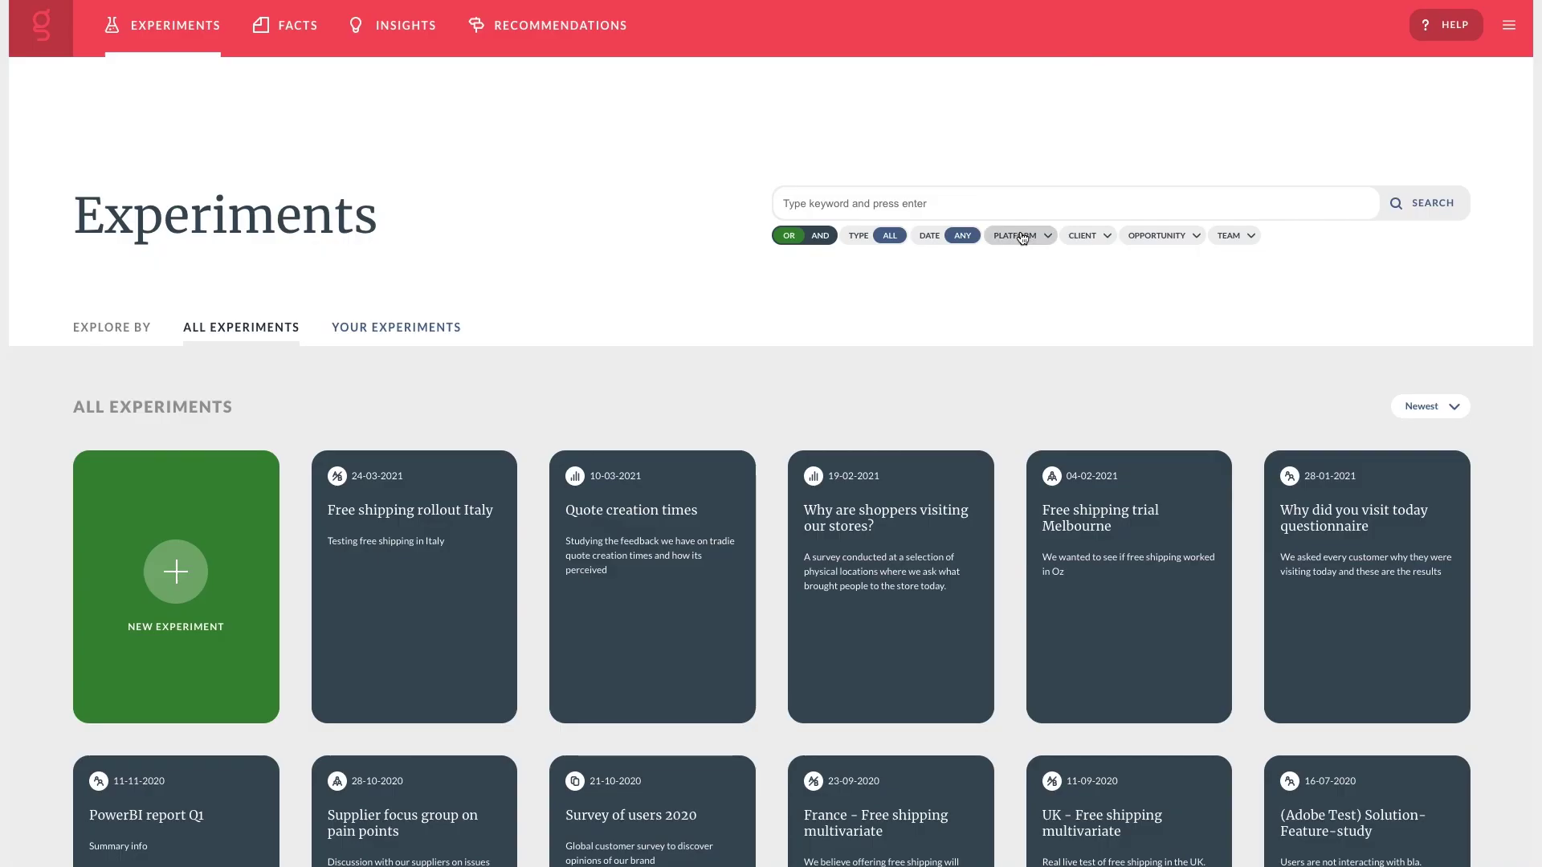
{"action": "left_click", "coordinate": [954, 238]}
{"action": "left_click", "coordinate": [1071, 45]}
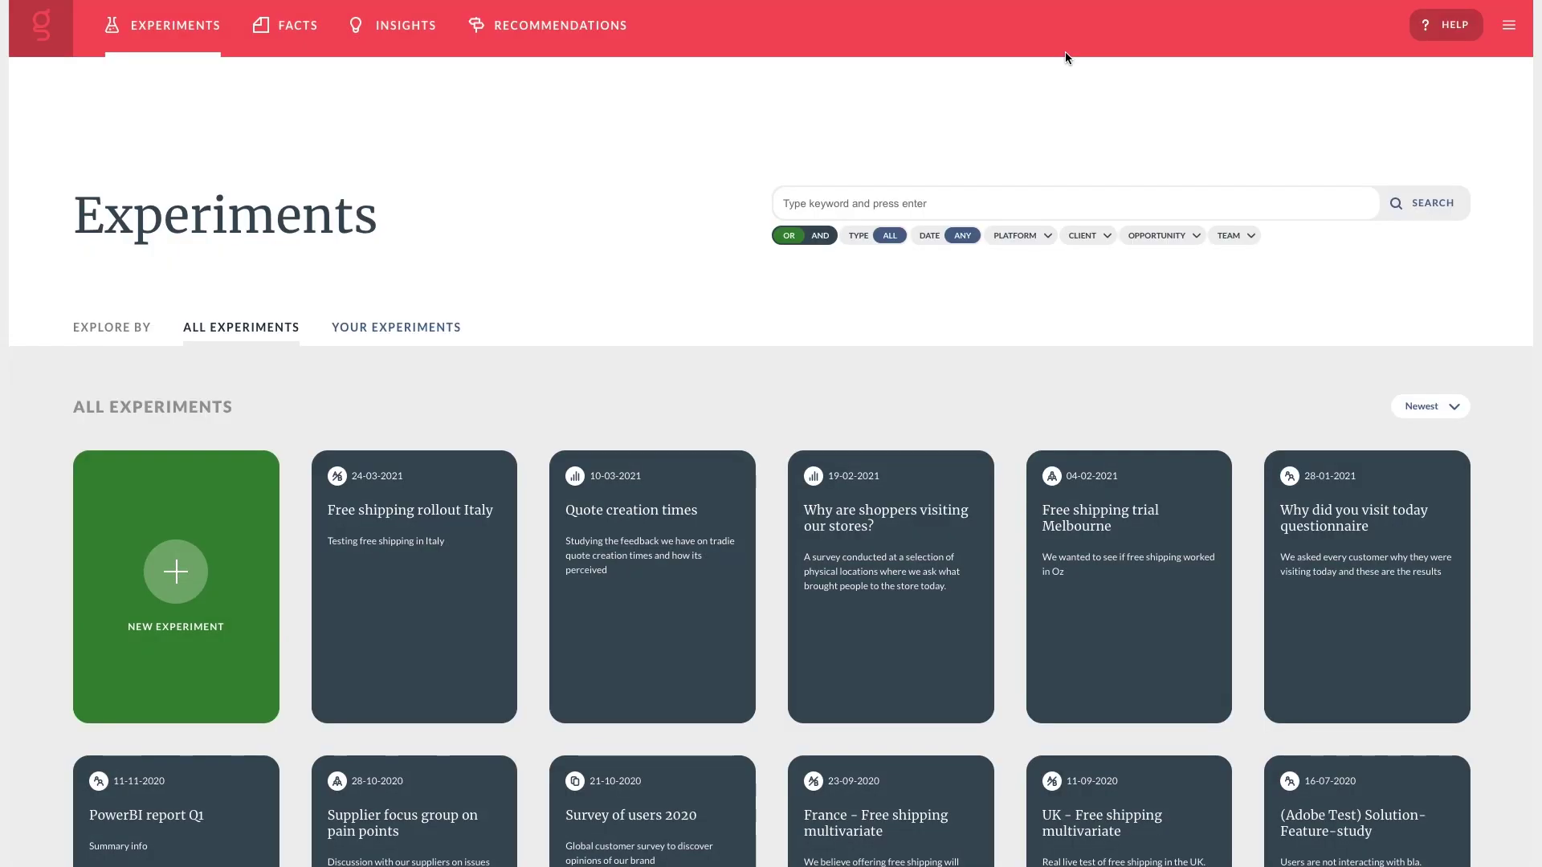
{"action": "left_click", "coordinate": [1022, 235]}
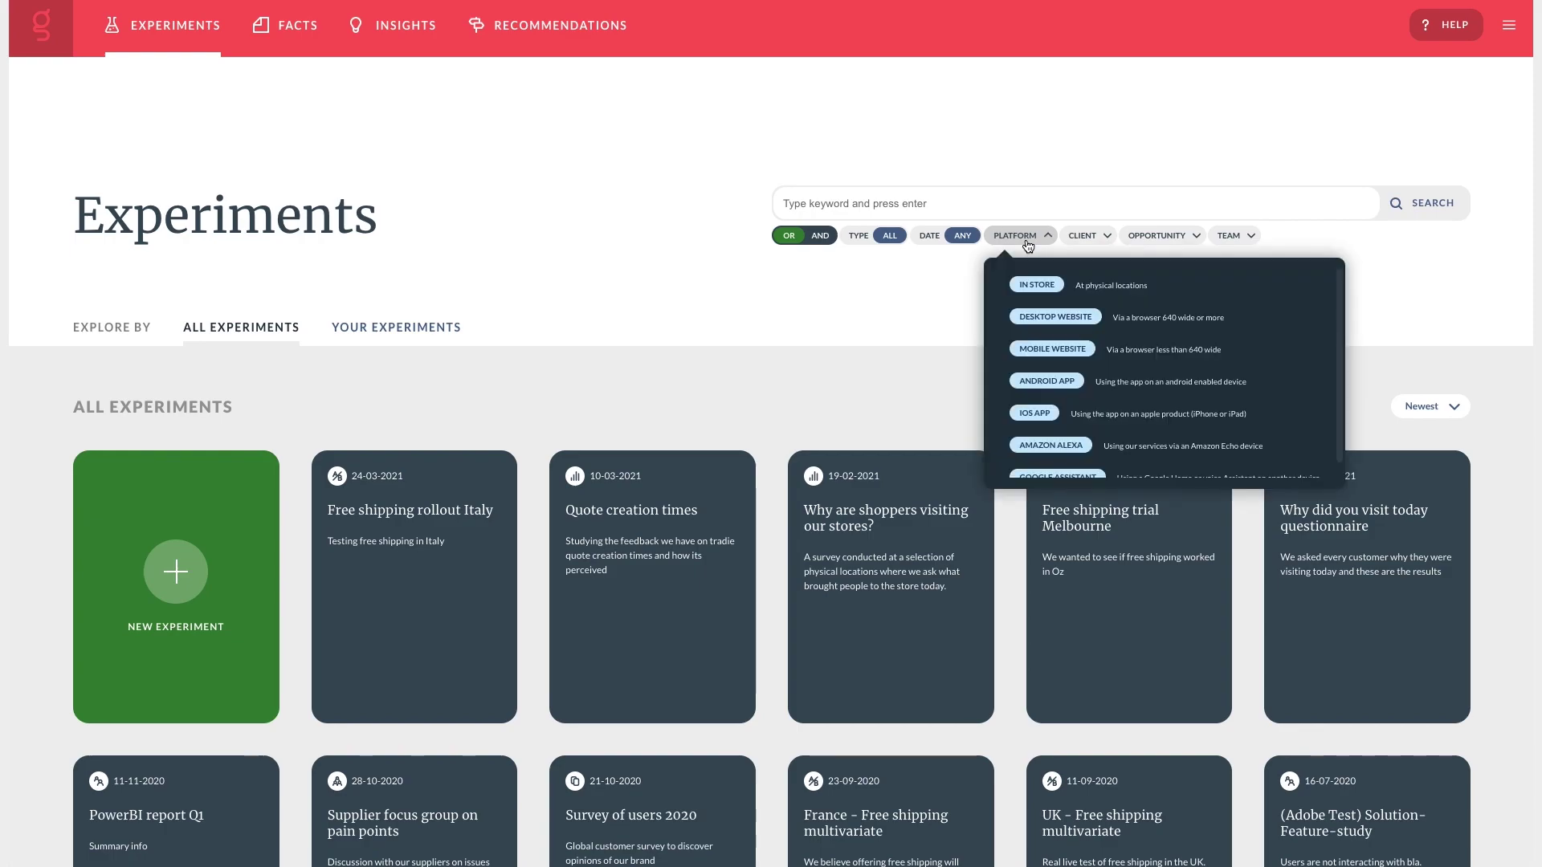
{"action": "left_click", "coordinate": [1083, 238]}
{"action": "left_click", "coordinate": [1138, 238]}
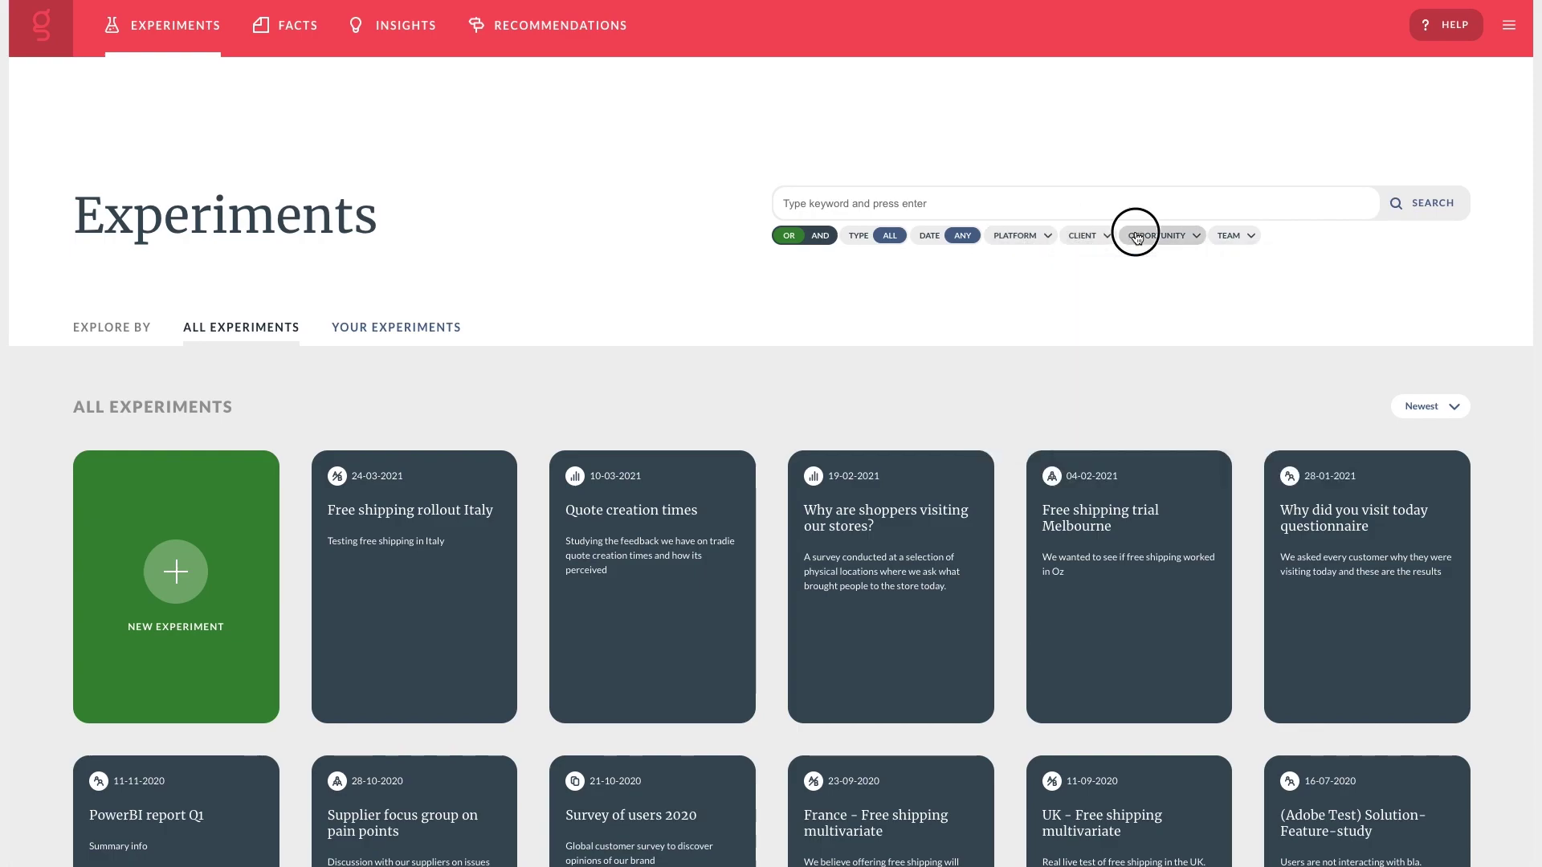
{"action": "left_click", "coordinate": [1217, 235]}
{"action": "left_click", "coordinate": [1236, 239]}
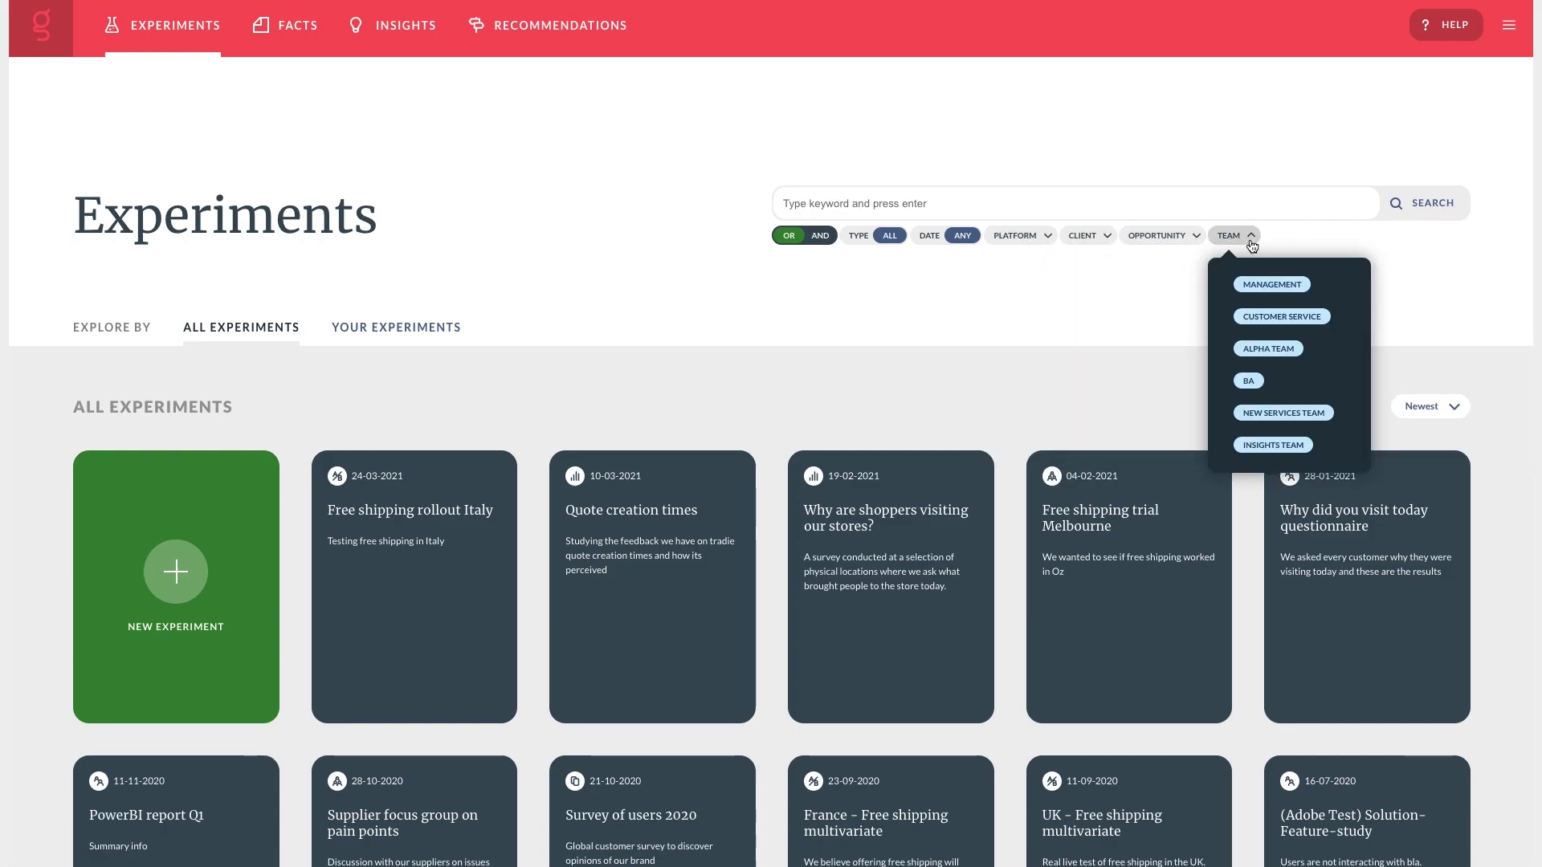
Search experiments for 'Shipping' and open the UK basket experience improvements experiment.
{"action": "left_click", "coordinate": [897, 194]}
{"action": "type", "text": "Shipping"}
{"action": "key", "text": "Return"}
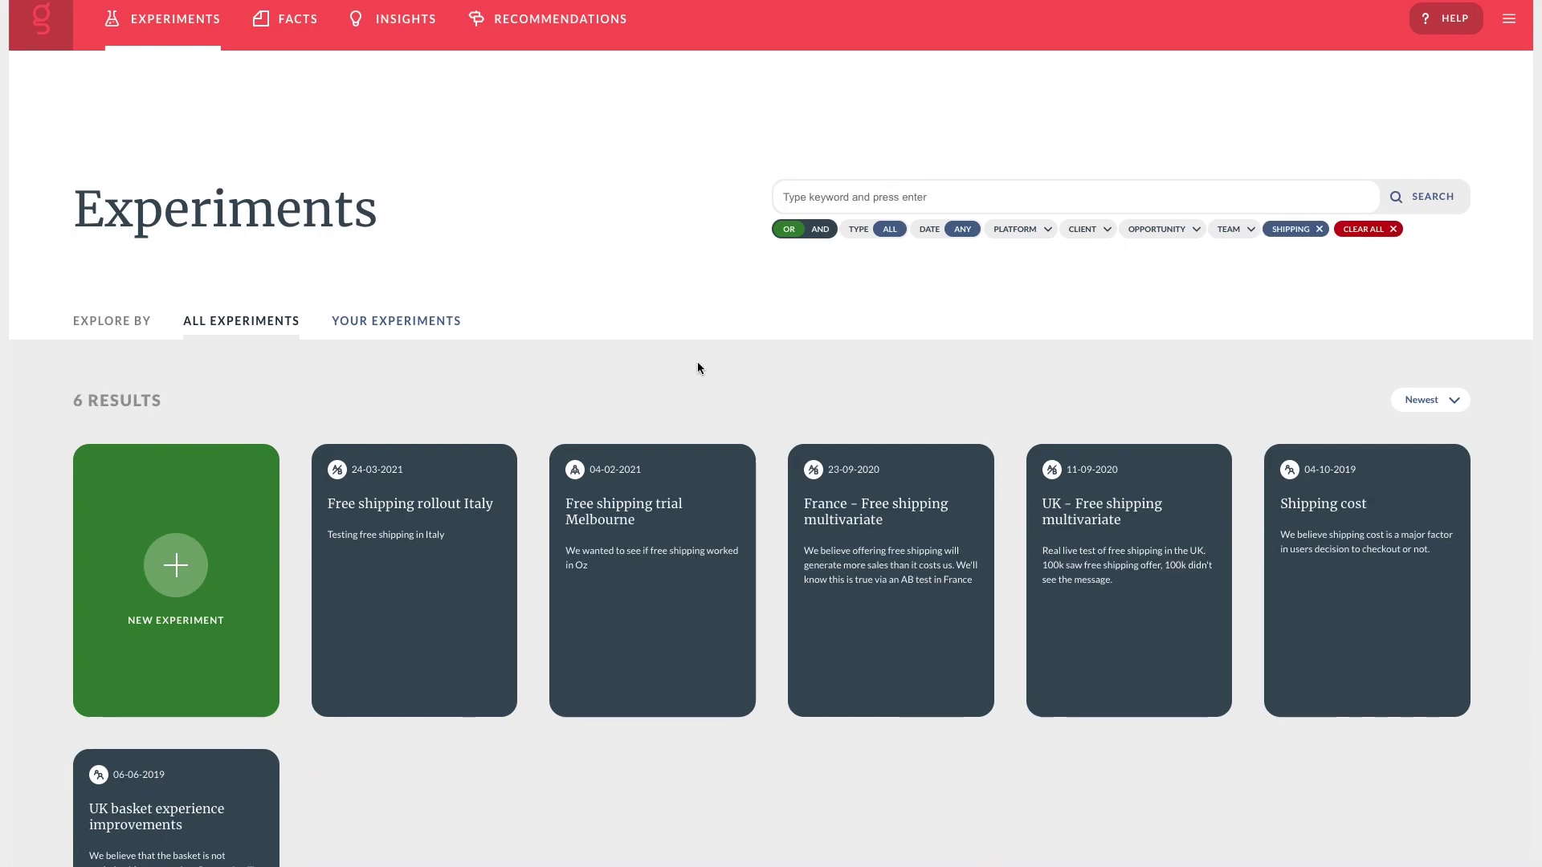
{"action": "scroll", "coordinate": [697, 366], "scroll_direction": "down", "scroll_amount": 3}
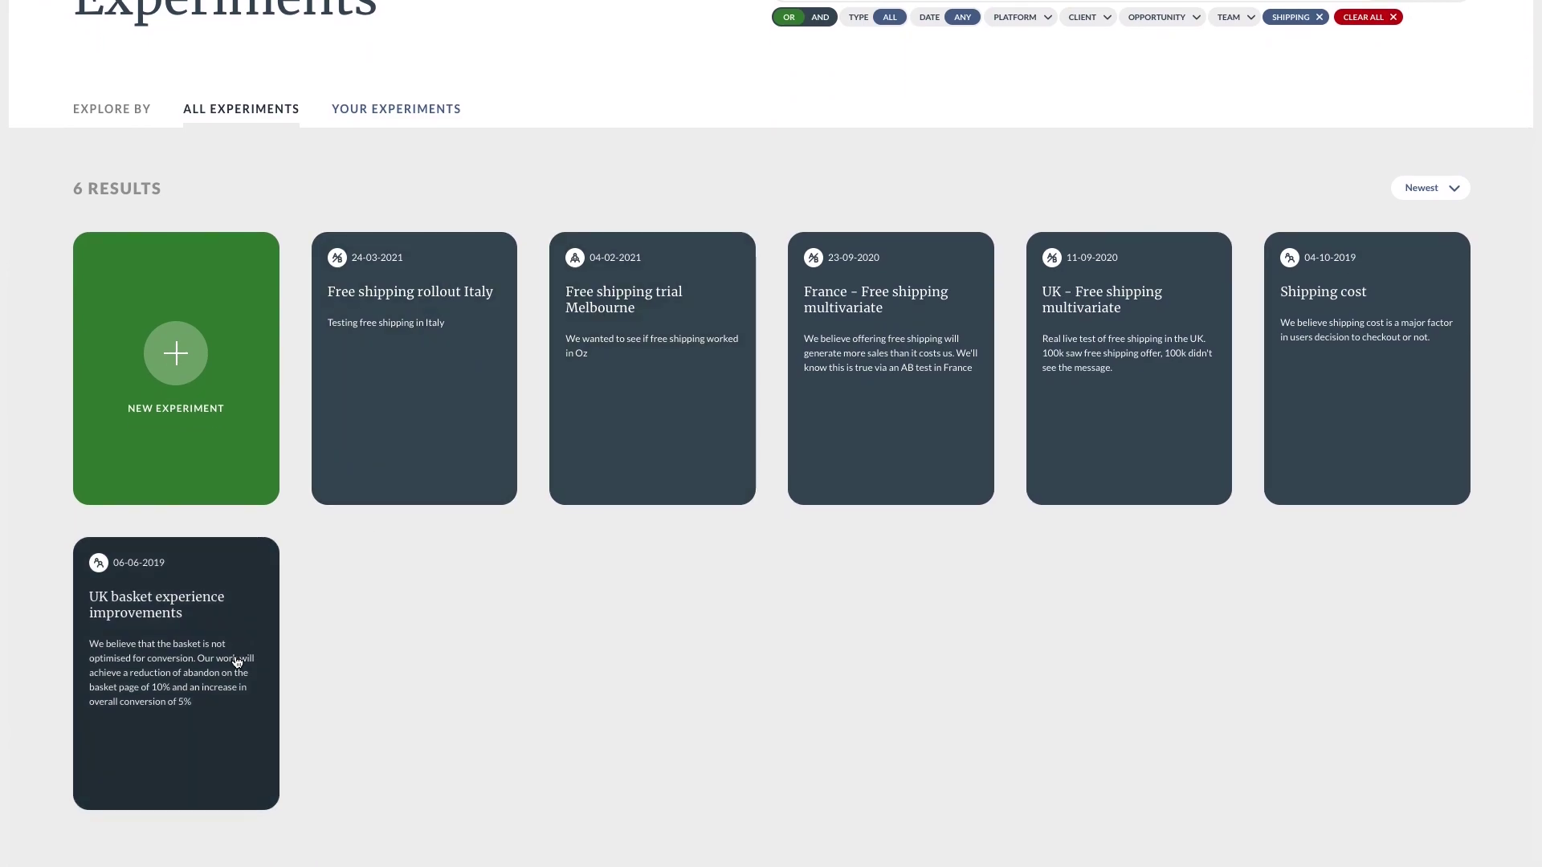
{"action": "left_click", "coordinate": [237, 658]}
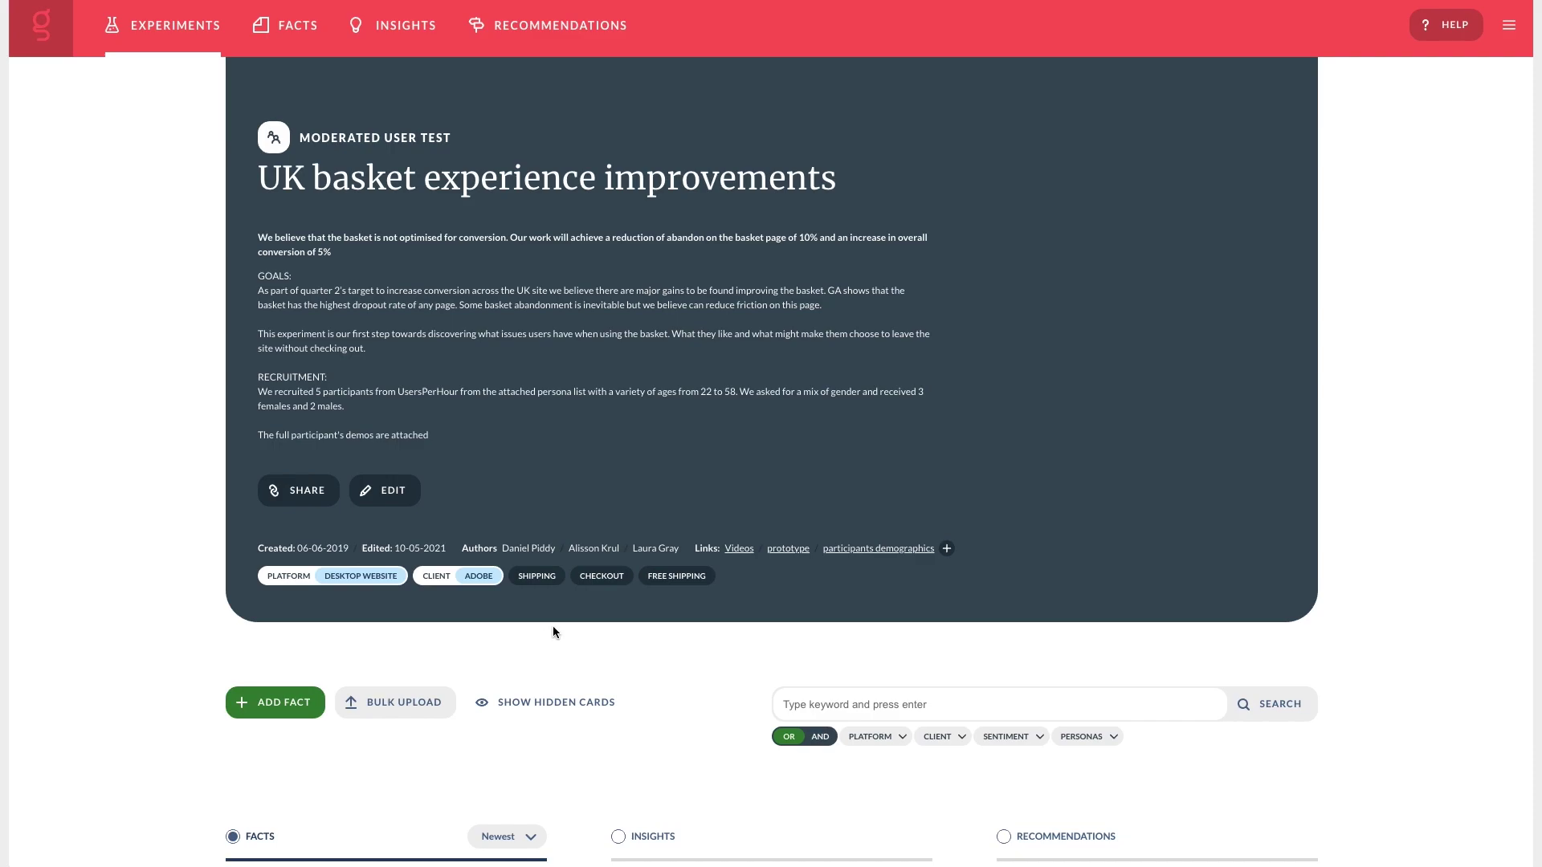
Email the experiment to a suggested colleague and a second typed address, confirming the no-account warning.
{"action": "left_click", "coordinate": [328, 500]}
{"action": "left_click", "coordinate": [516, 245]}
{"action": "type", "text": "liam"}
{"action": "left_click", "coordinate": [543, 335]}
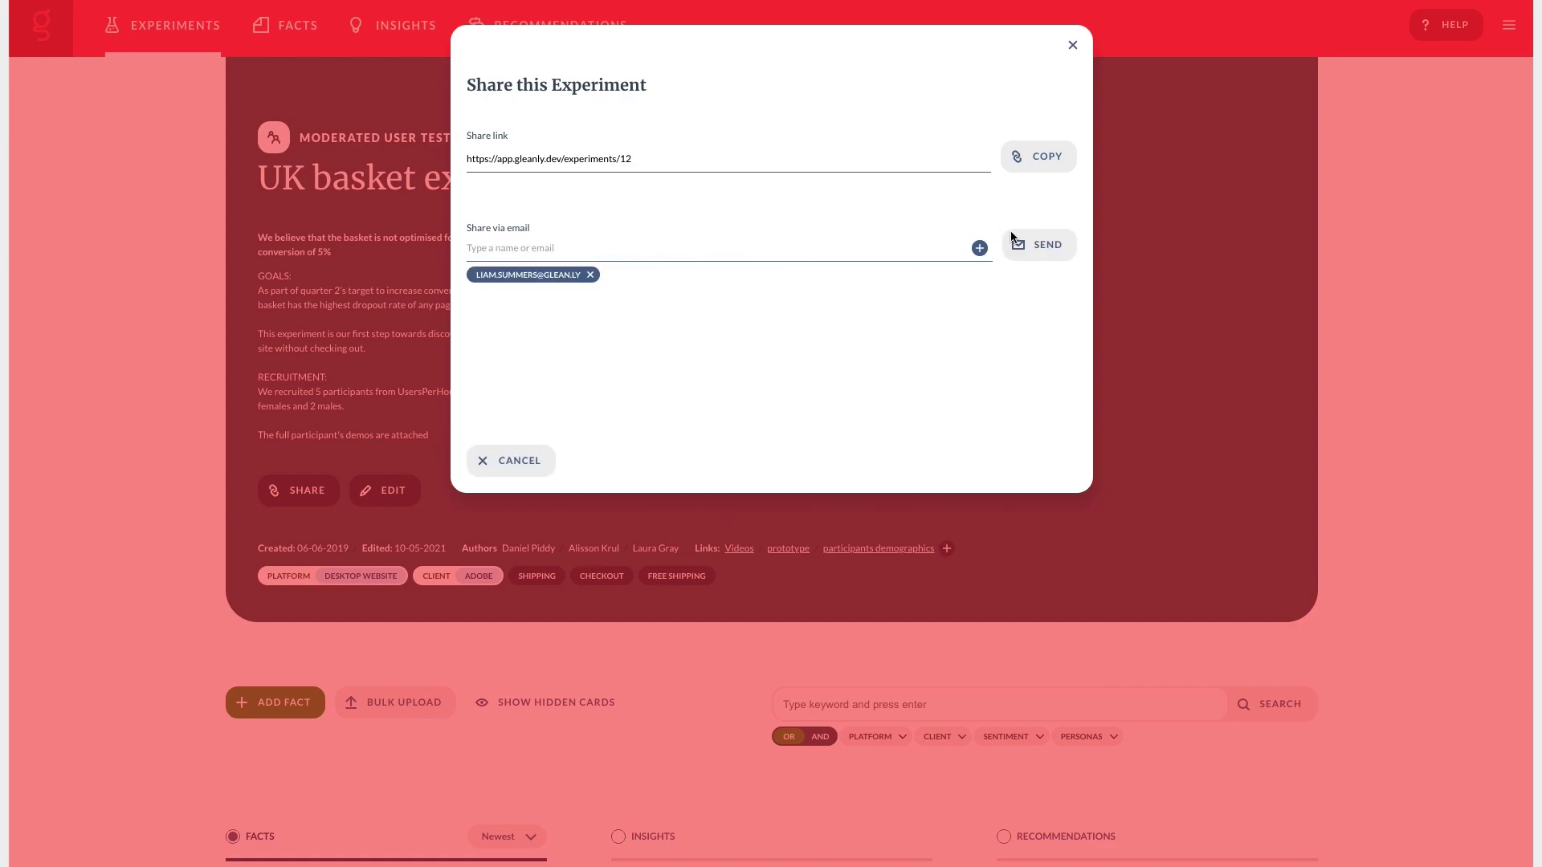
{"action": "left_click", "coordinate": [714, 246]}
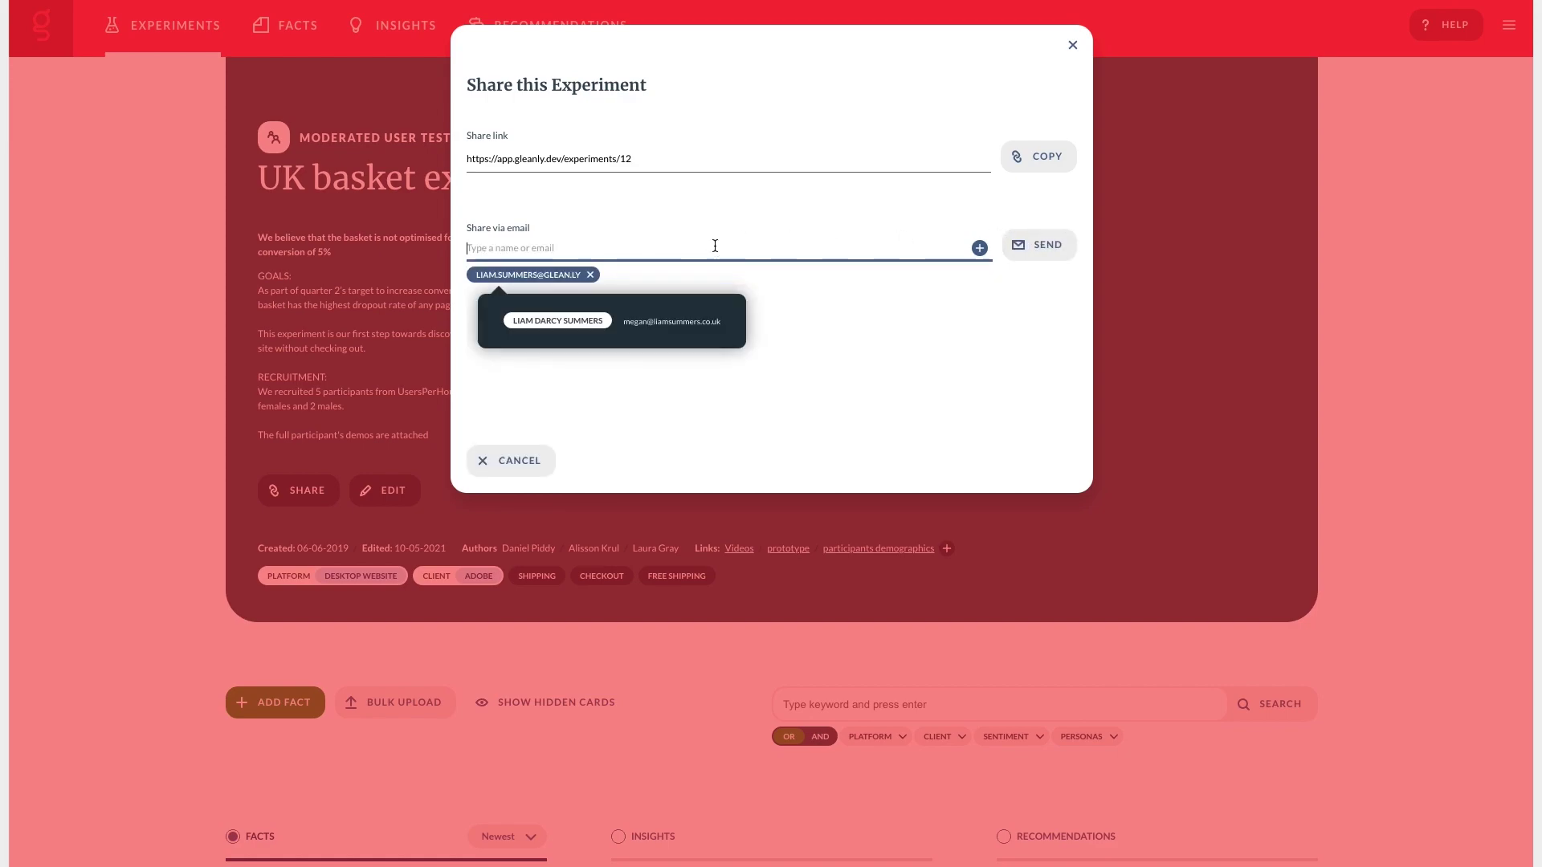
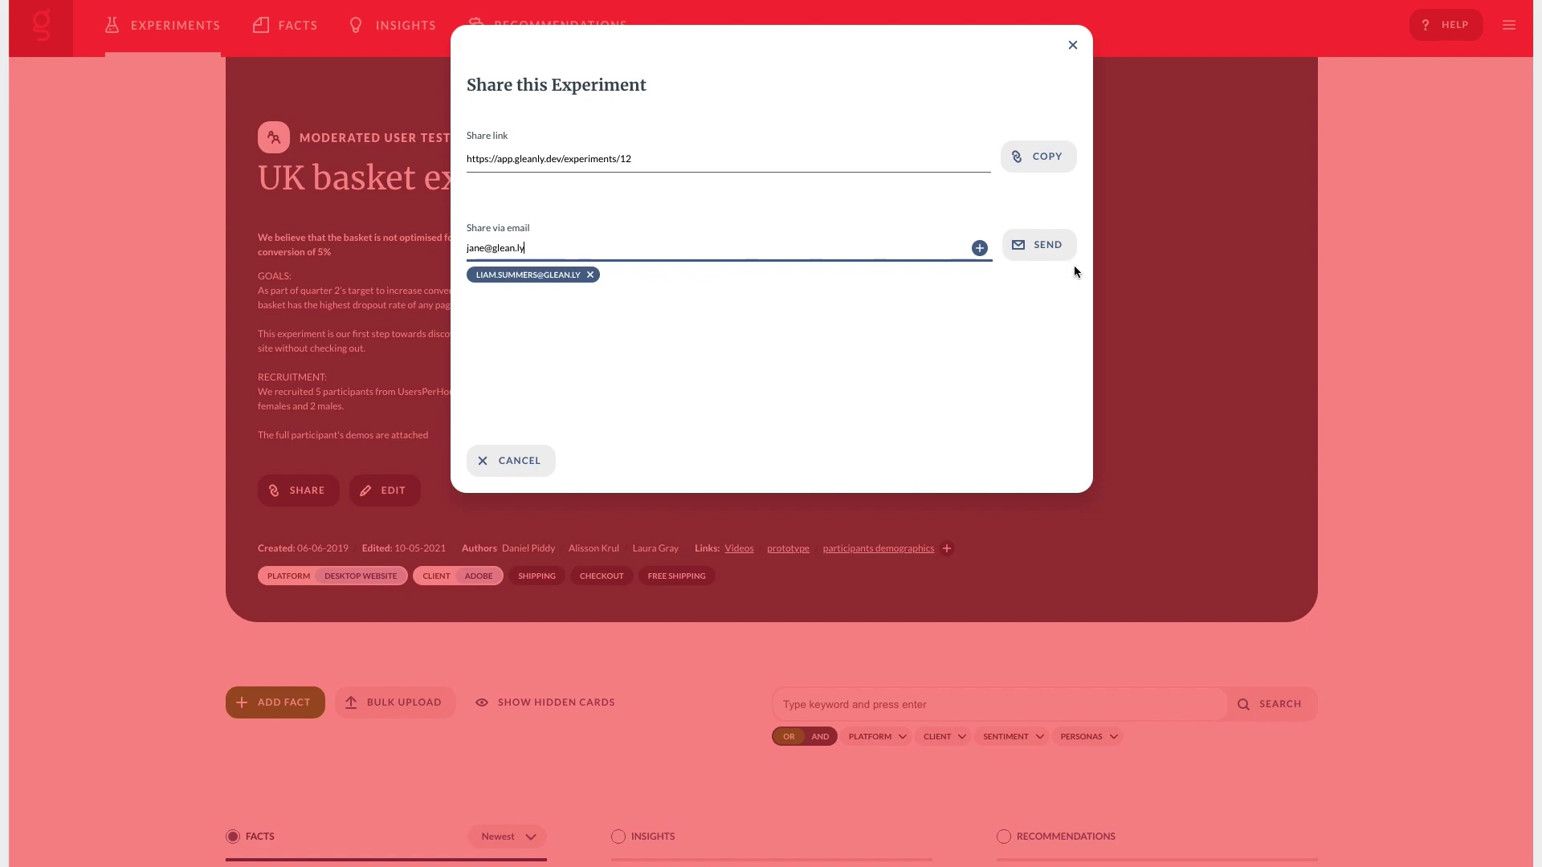
{"action": "left_click", "coordinate": [979, 248]}
{"action": "left_click", "coordinate": [1025, 251]}
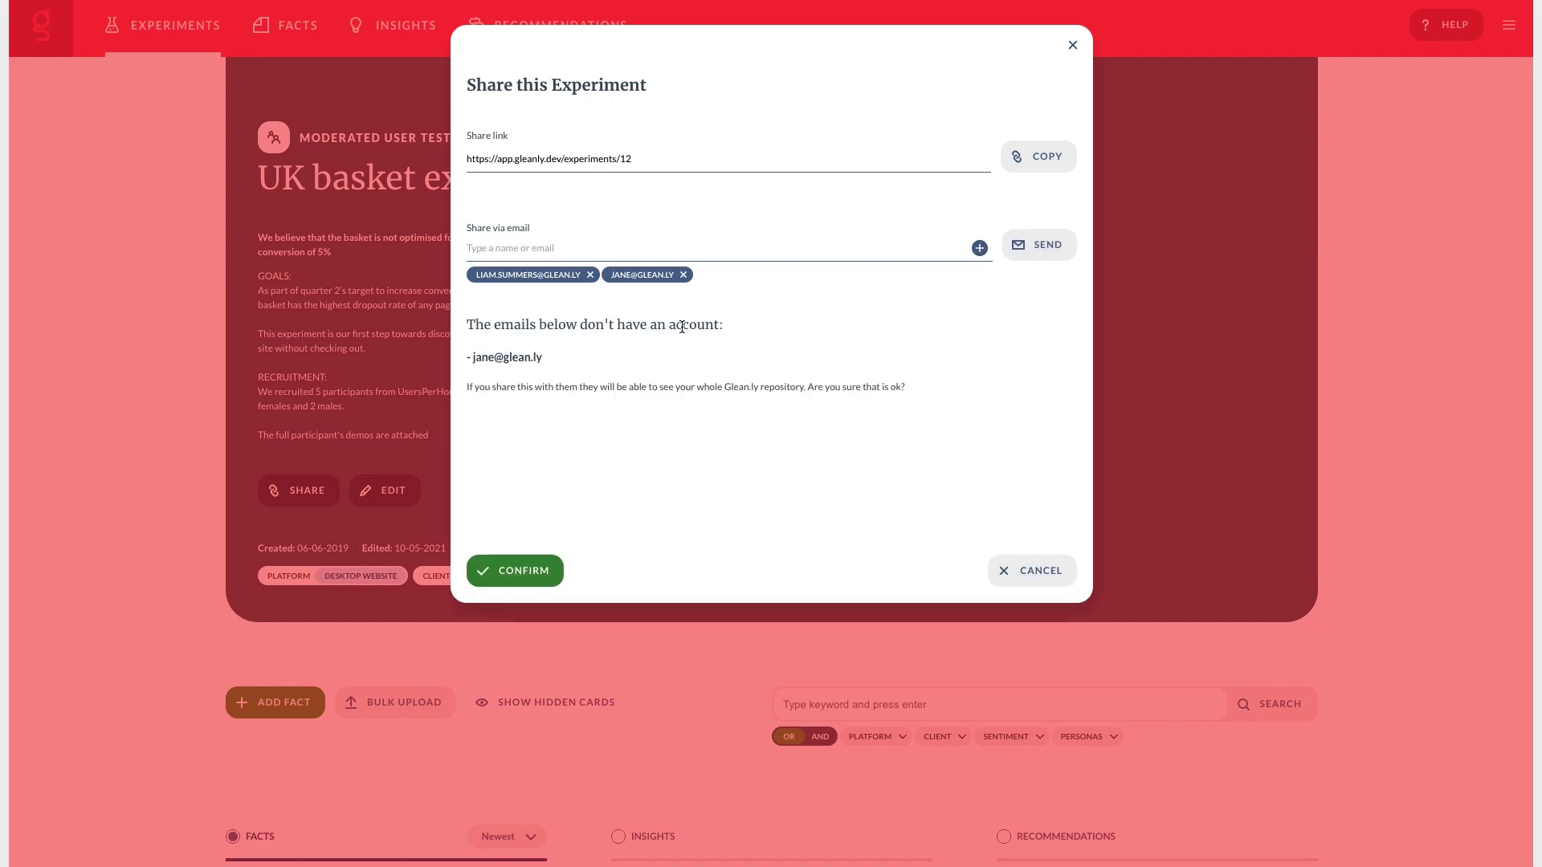
{"action": "left_click", "coordinate": [514, 570]}
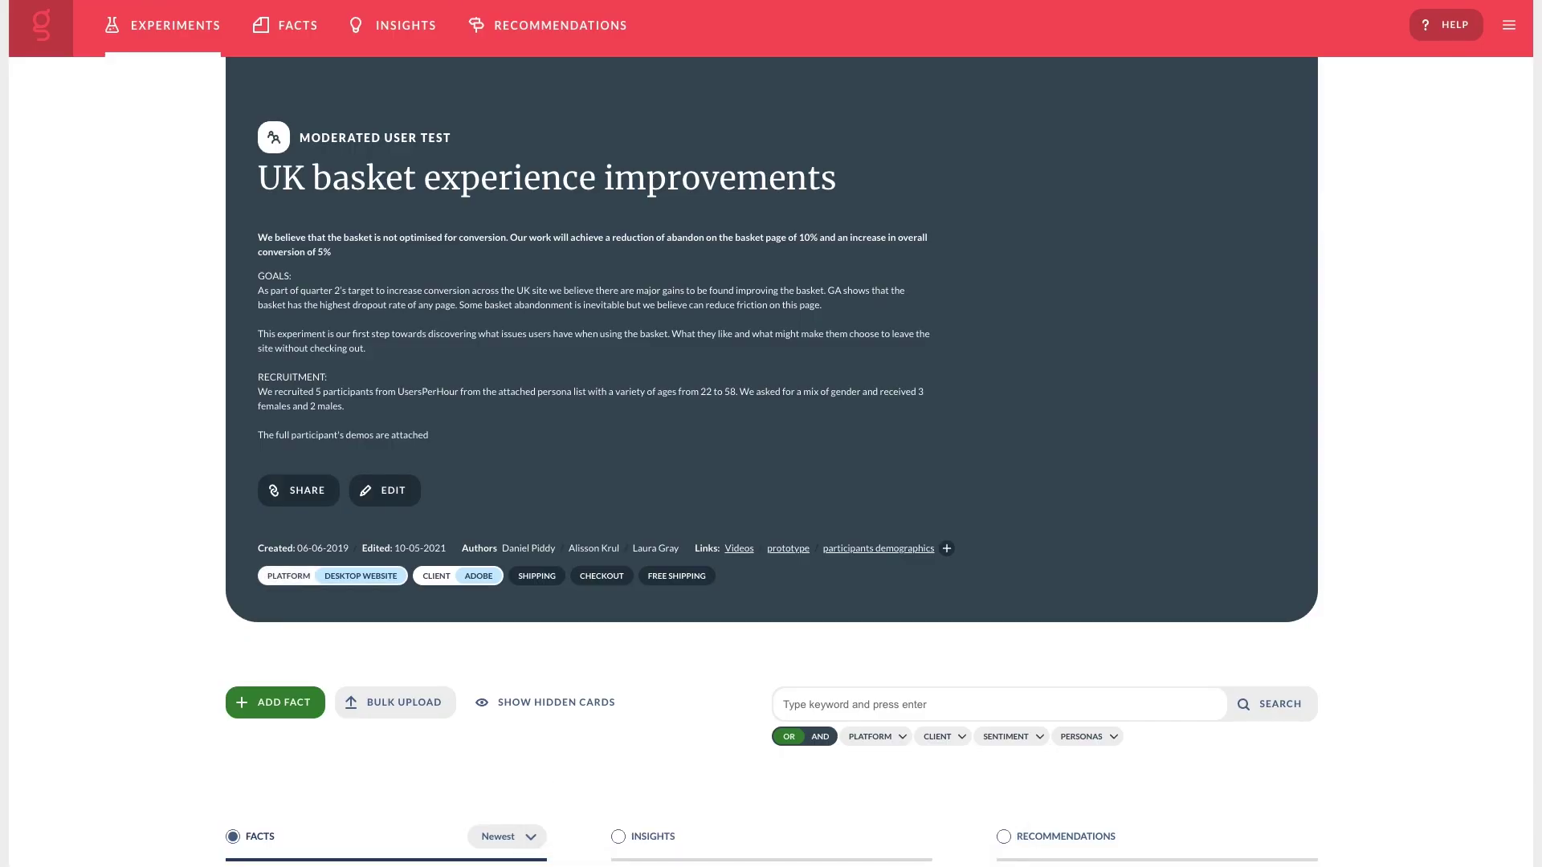
{"action": "scroll", "coordinate": [383, 604], "scroll_direction": "down", "scroll_amount": 8}
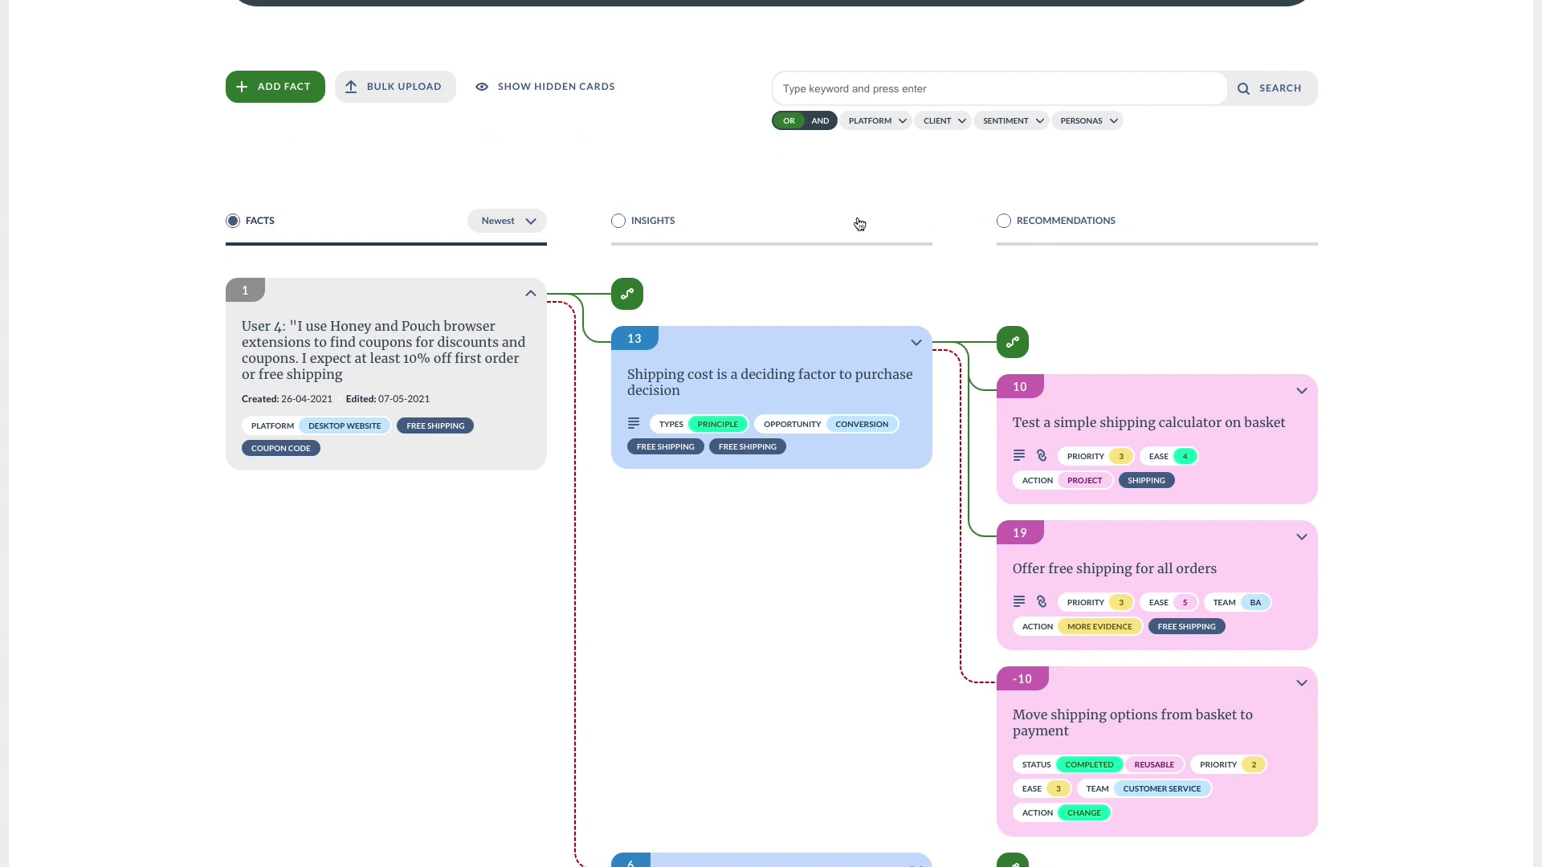
{"action": "left_click", "coordinate": [1005, 221]}
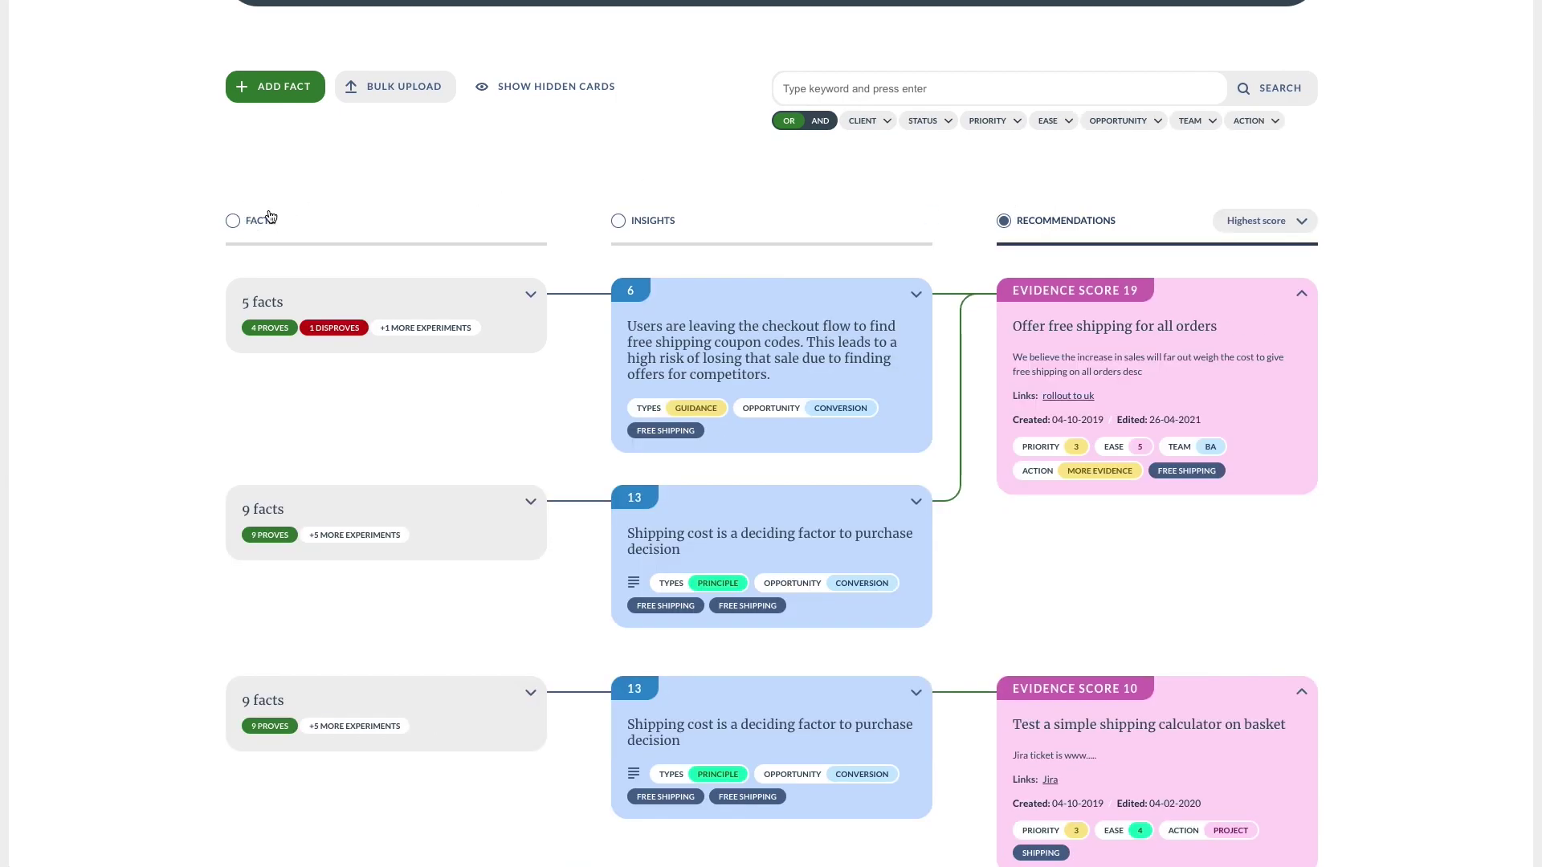
{"action": "left_click", "coordinate": [271, 217]}
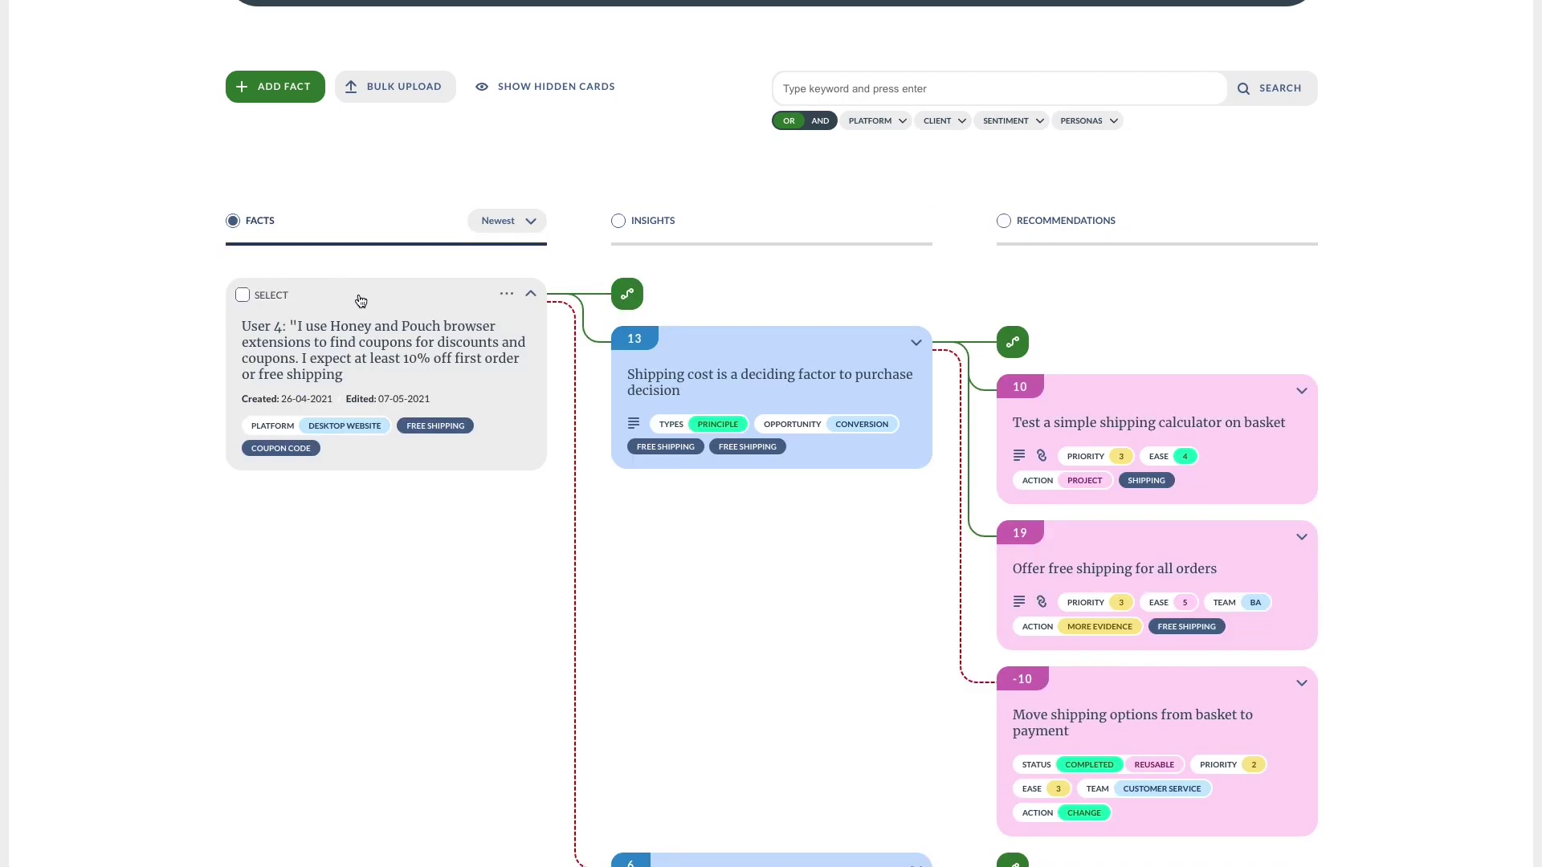
{"action": "scroll", "coordinate": [360, 301], "scroll_direction": "down", "scroll_amount": 12}
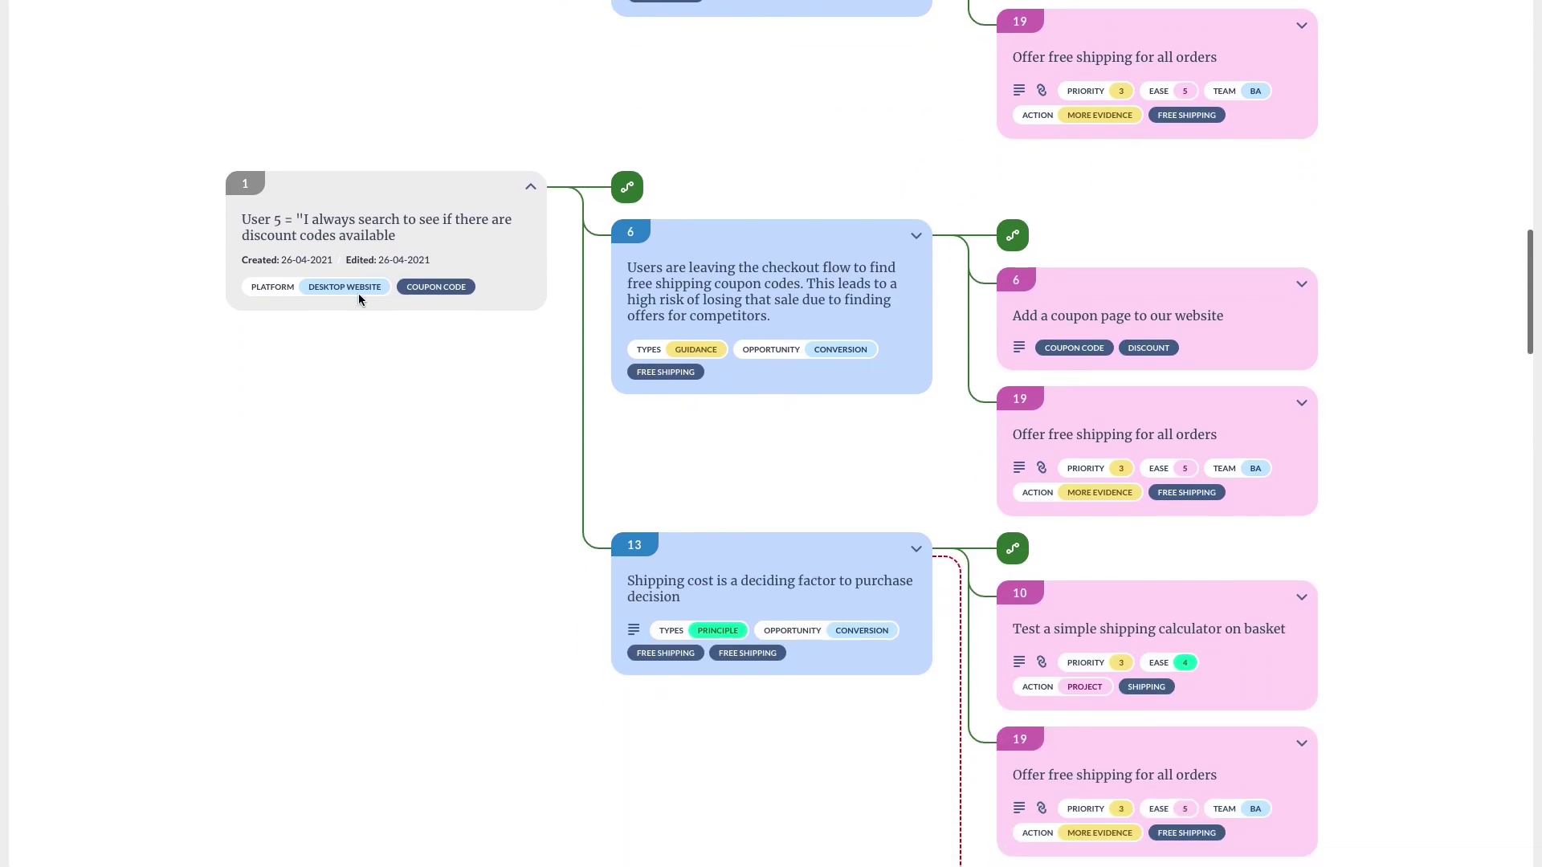
{"action": "scroll", "coordinate": [358, 299], "scroll_direction": "down", "scroll_amount": 12}
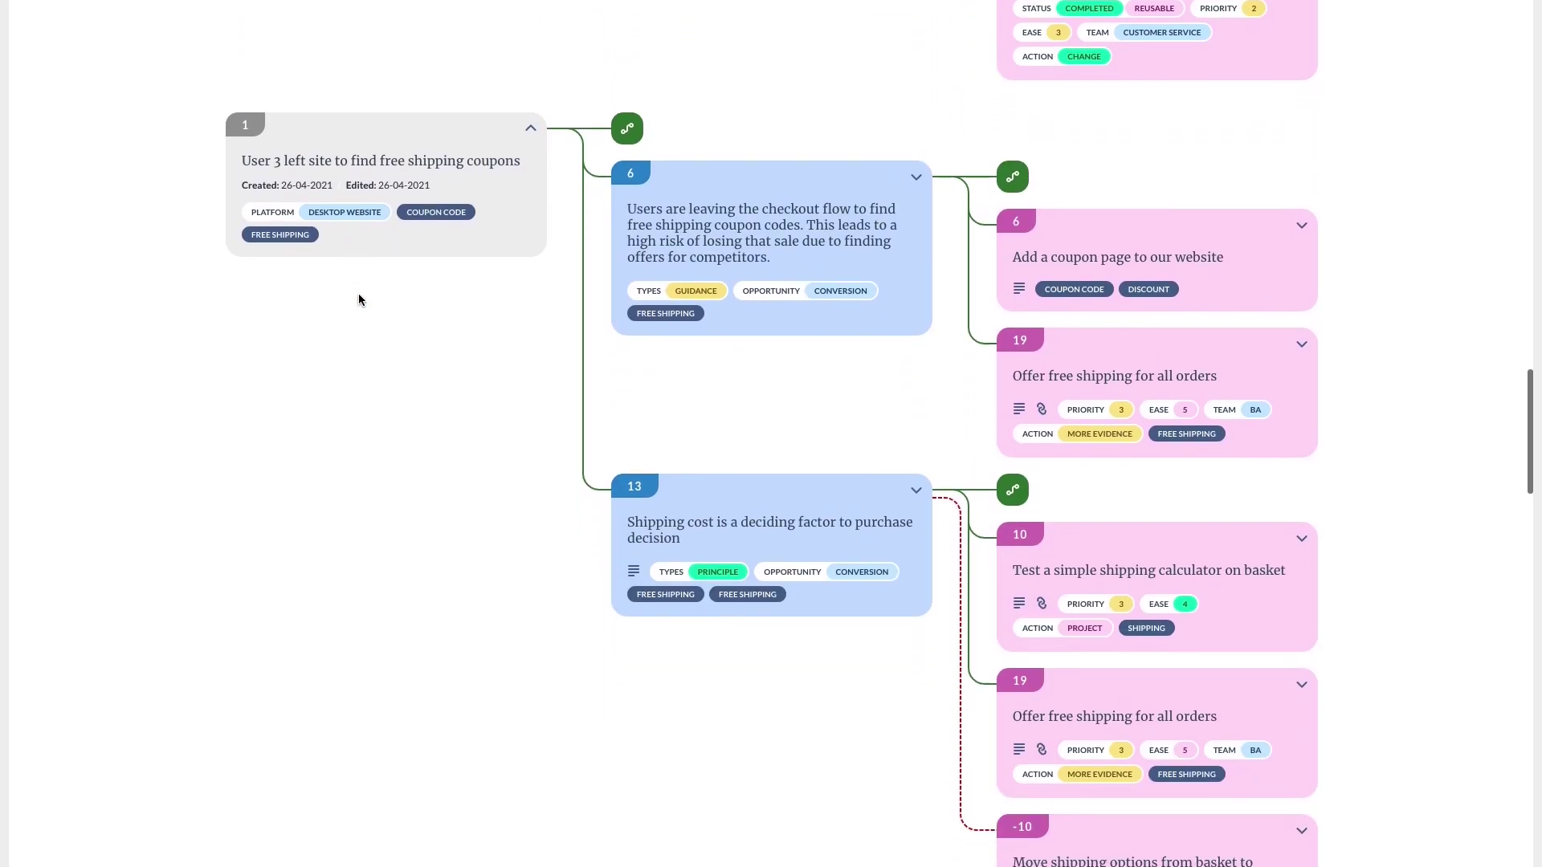
{"action": "scroll", "coordinate": [359, 300], "scroll_direction": "up", "scroll_amount": 20}
{"action": "scroll", "coordinate": [359, 300], "scroll_direction": "down", "scroll_amount": 3}
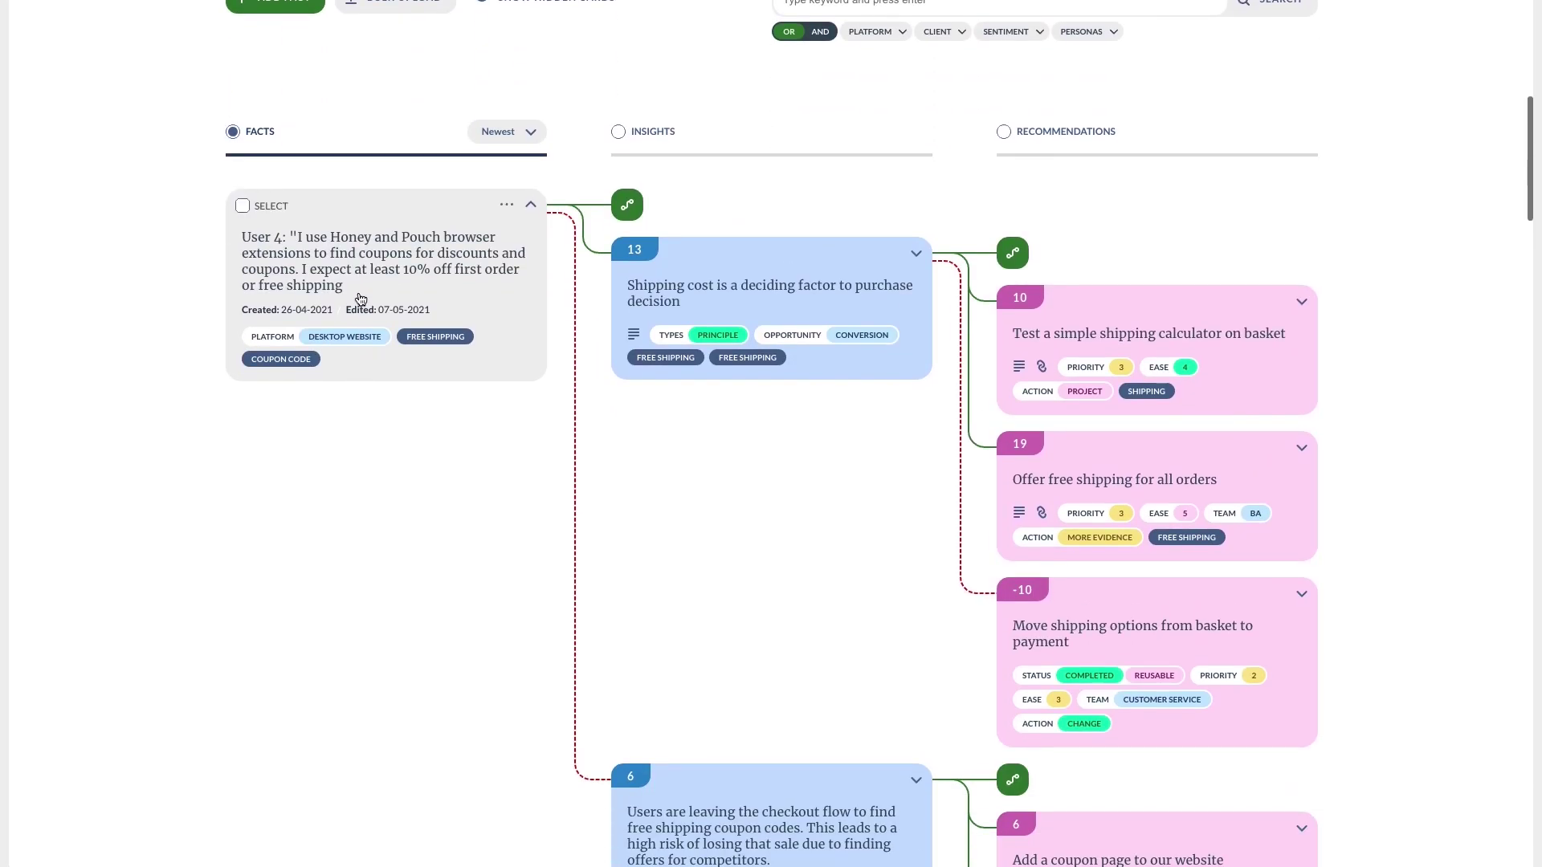
{"action": "scroll", "coordinate": [689, 287], "scroll_direction": "down", "scroll_amount": 1}
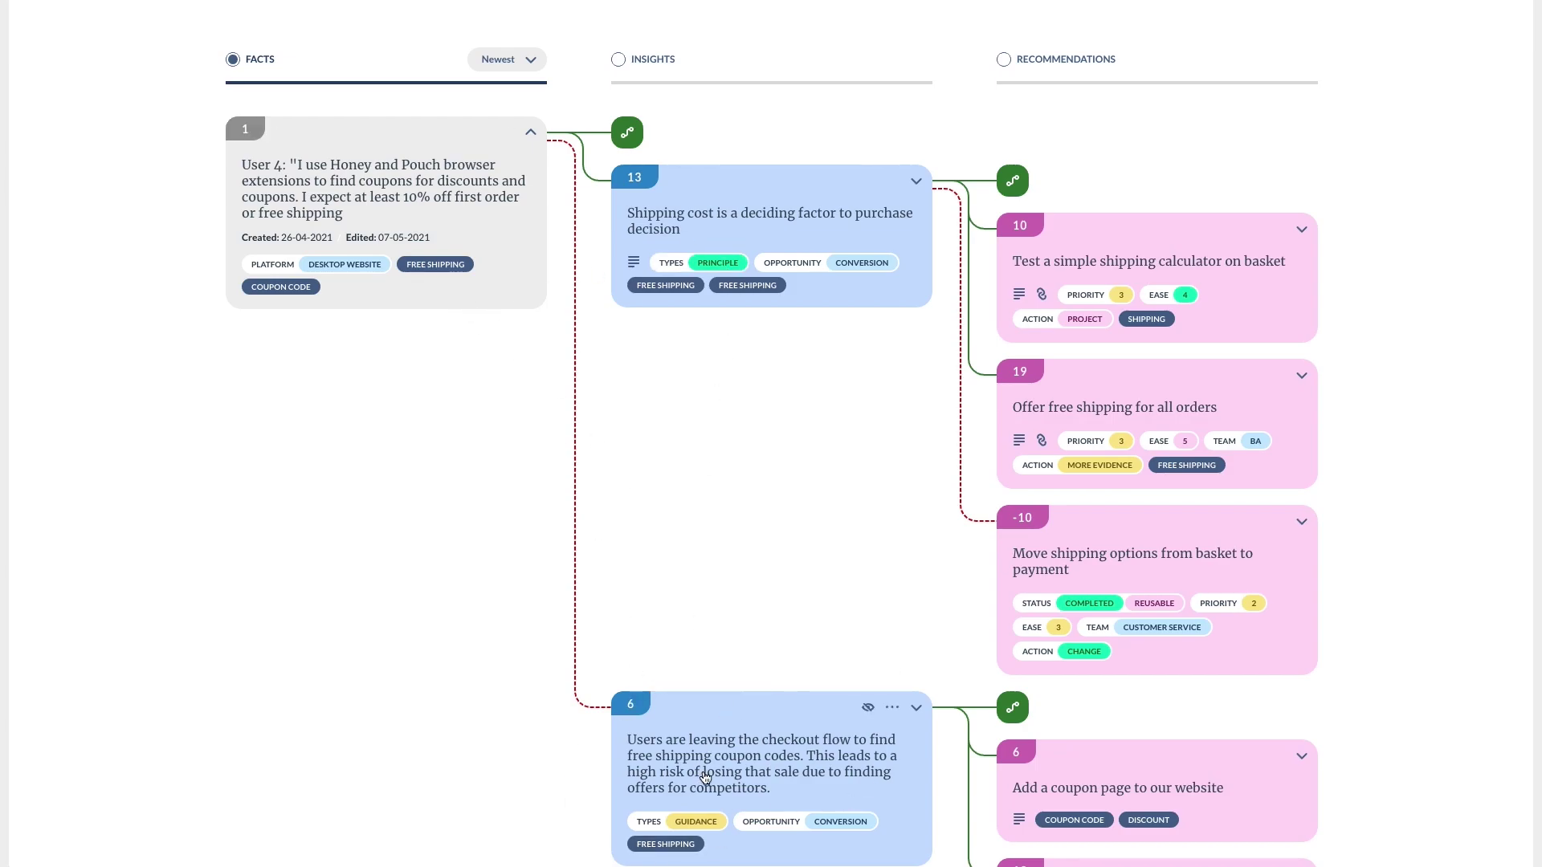
{"action": "scroll", "coordinate": [850, 642], "scroll_direction": "down", "scroll_amount": 1}
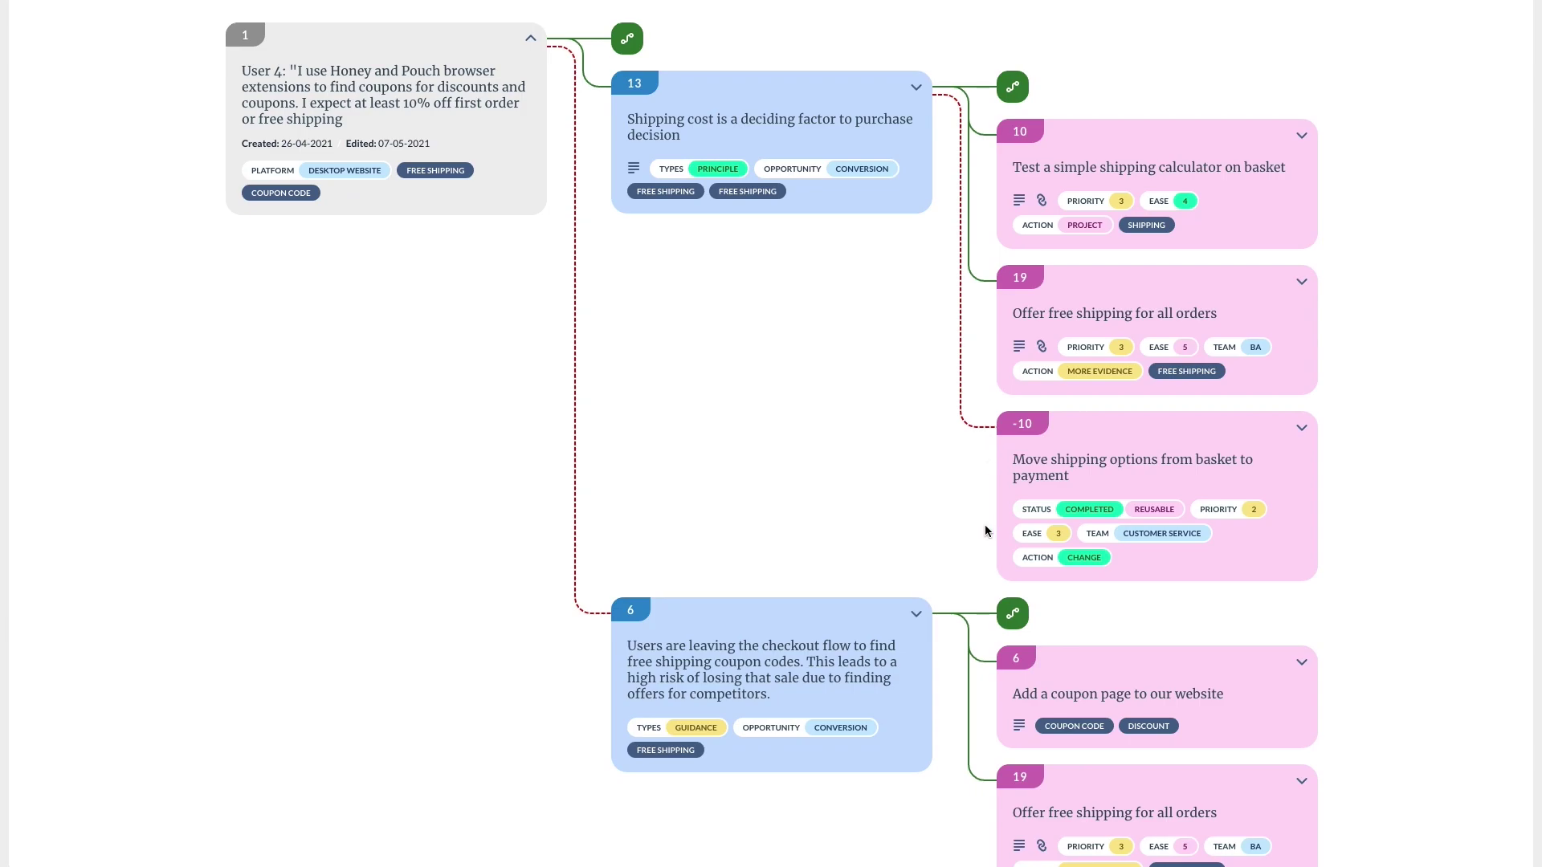
{"action": "scroll", "coordinate": [986, 527], "scroll_direction": "down", "scroll_amount": 10}
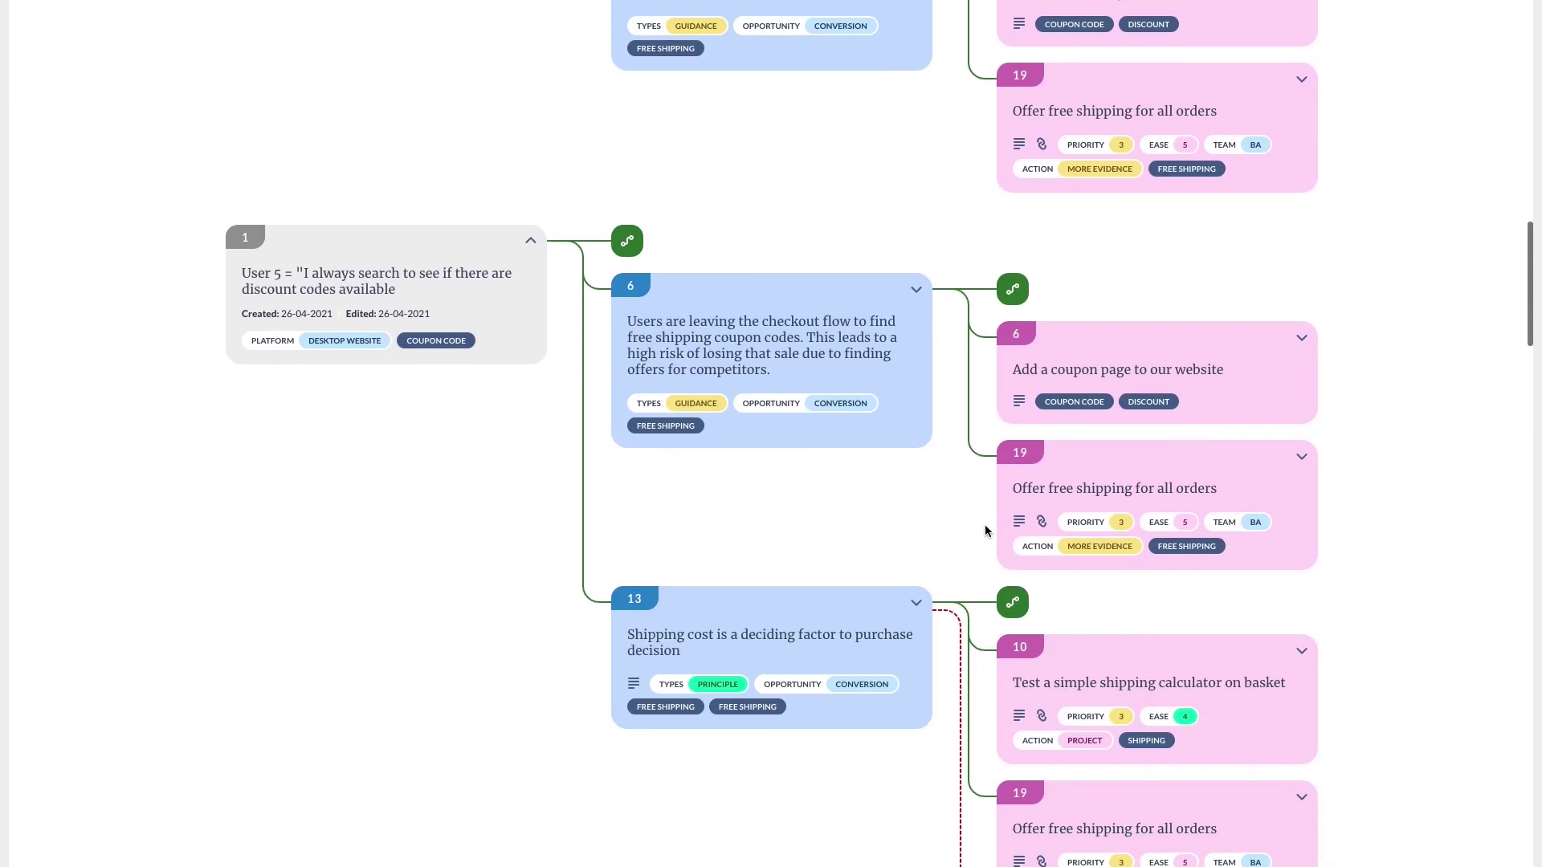
{"action": "scroll", "coordinate": [985, 527], "scroll_direction": "down", "scroll_amount": 15}
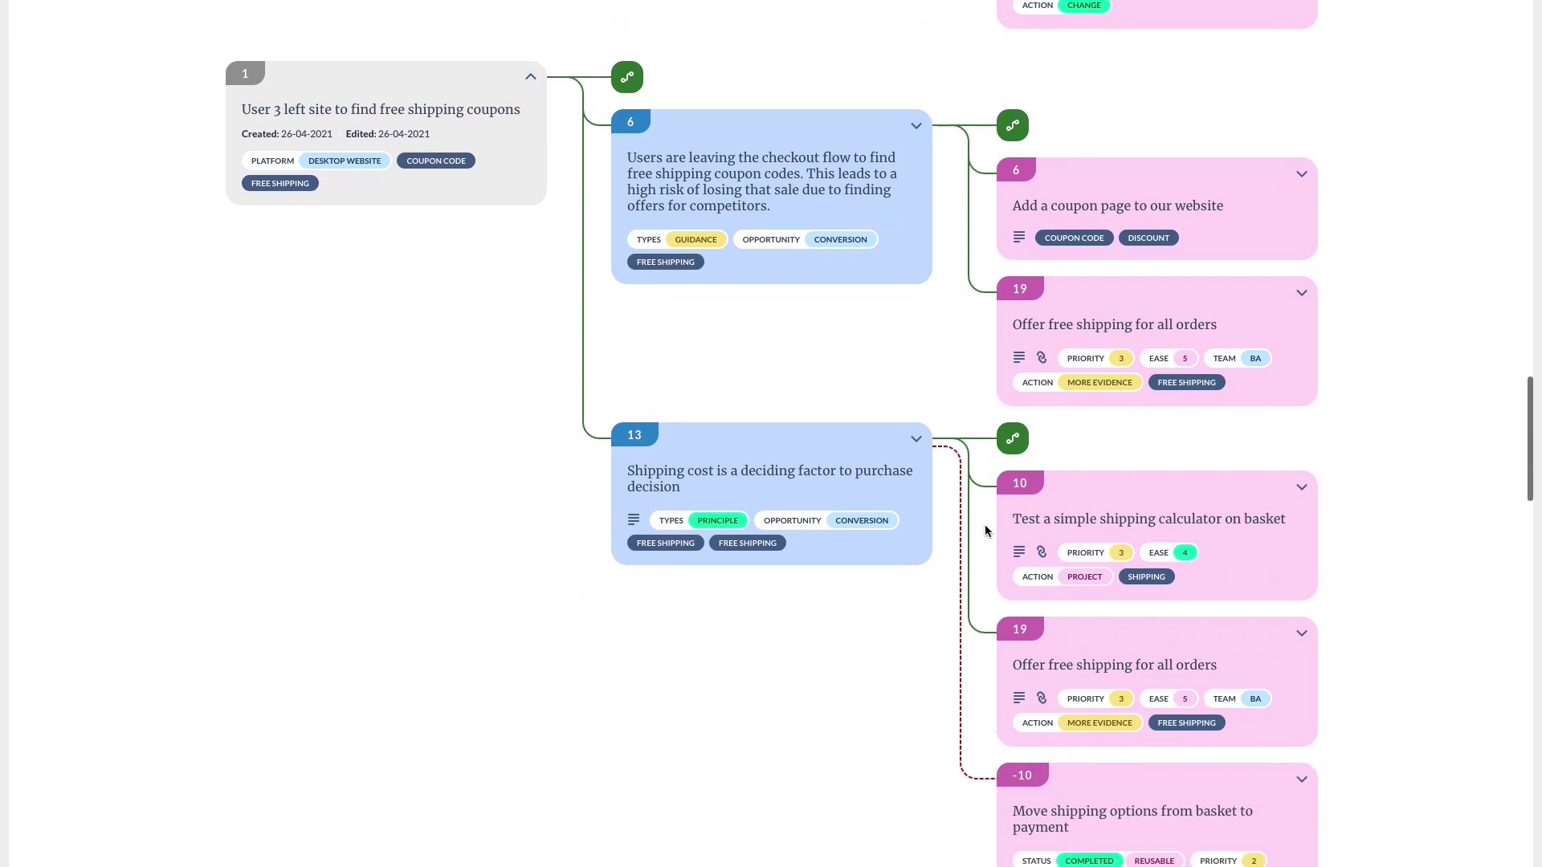
{"action": "scroll", "coordinate": [985, 530], "scroll_direction": "down", "scroll_amount": 8}
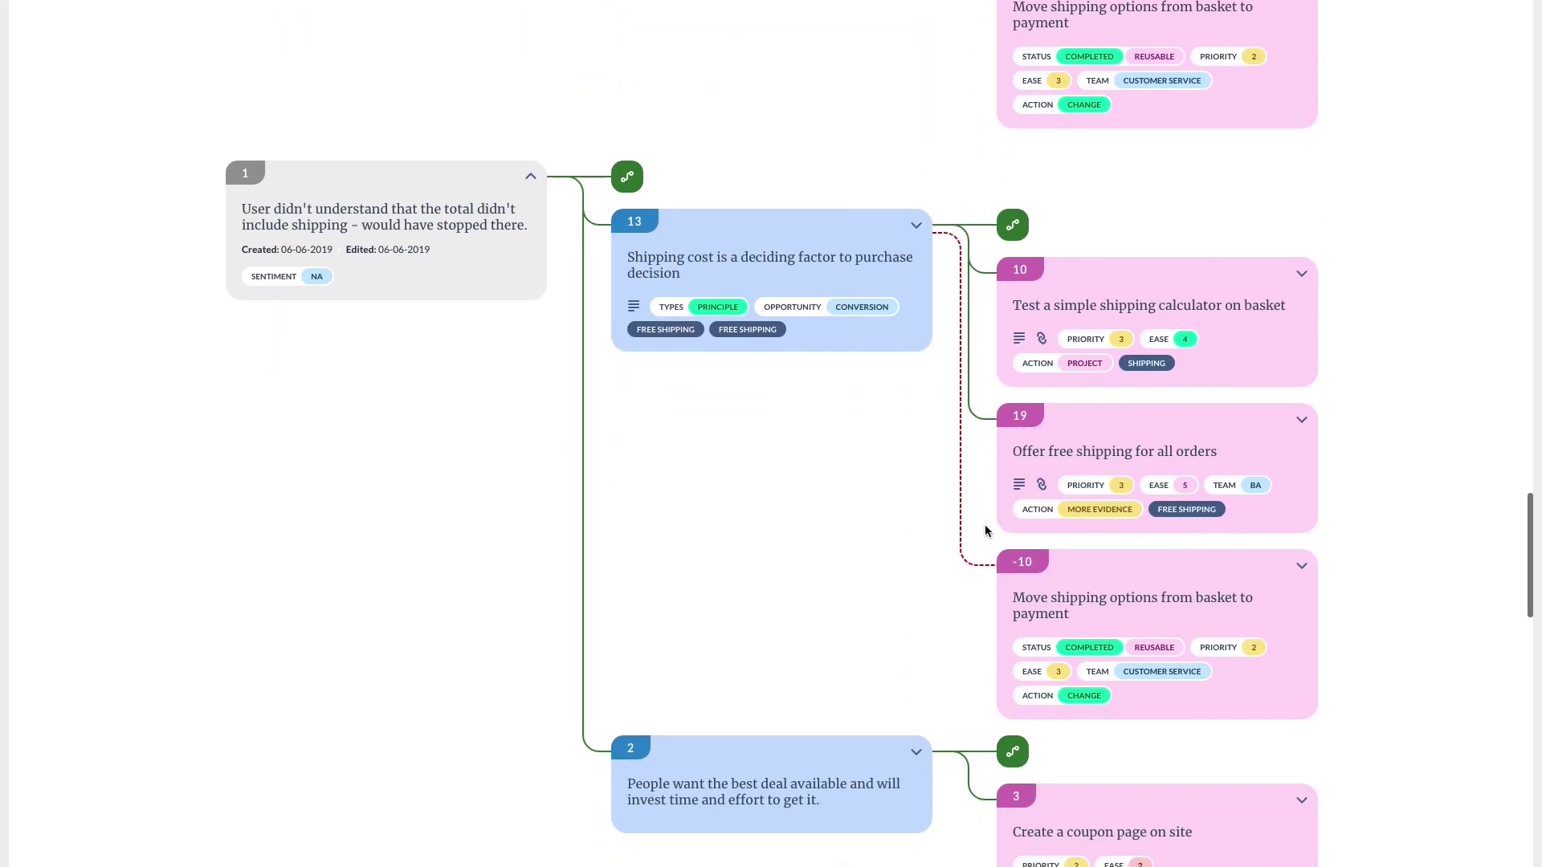
{"action": "scroll", "coordinate": [984, 524], "scroll_direction": "up", "scroll_amount": 20}
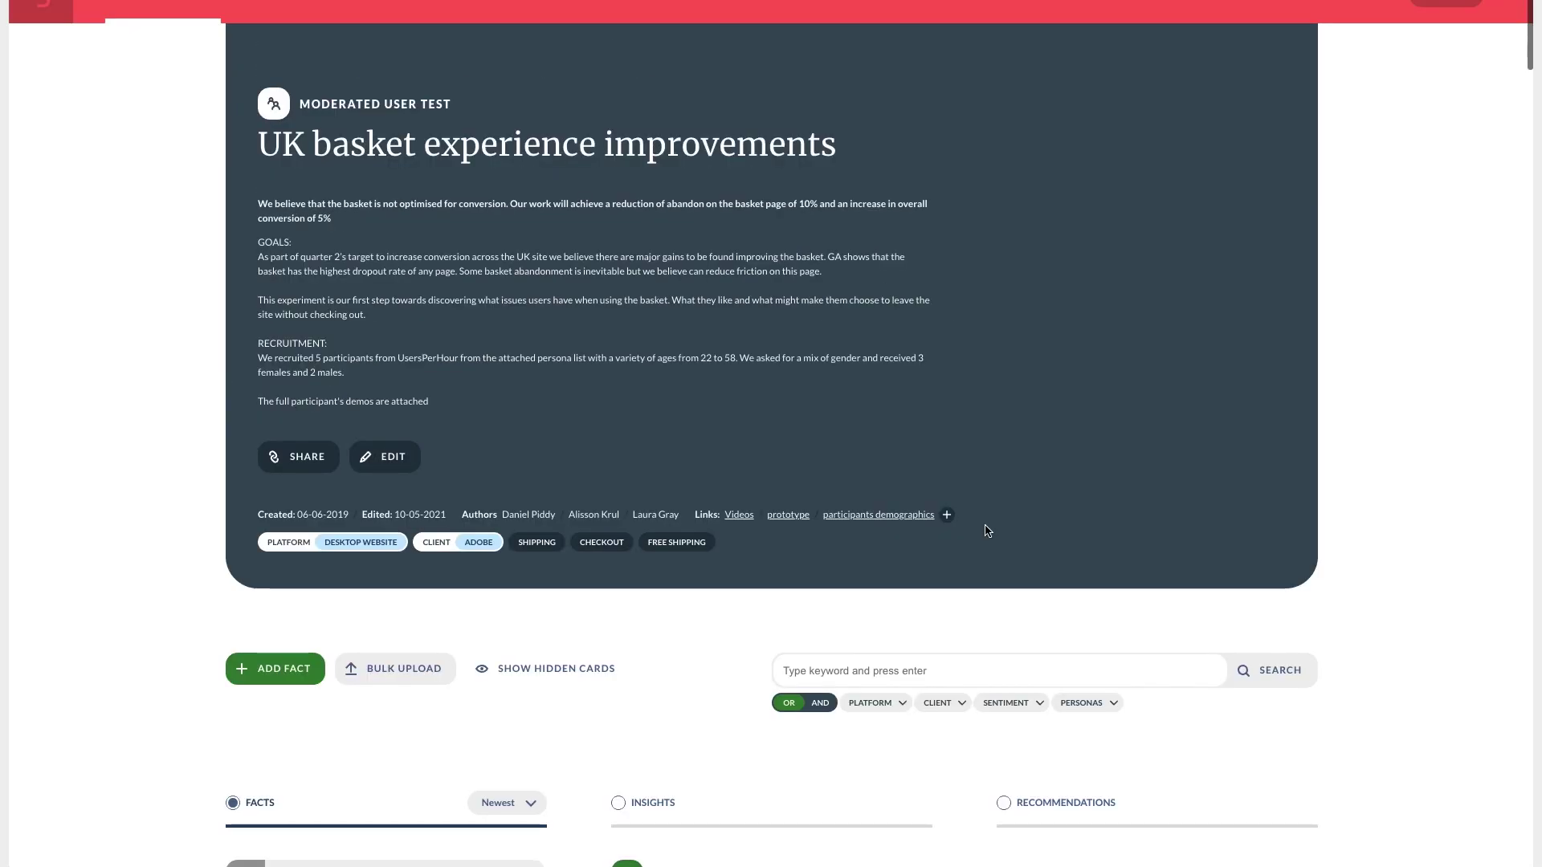
Group the experiment board by recommendations.
{"action": "scroll", "coordinate": [989, 521], "scroll_direction": "down", "scroll_amount": 4}
{"action": "left_click", "coordinate": [1029, 504]}
{"action": "scroll", "coordinate": [1029, 508], "scroll_direction": "down", "scroll_amount": 5}
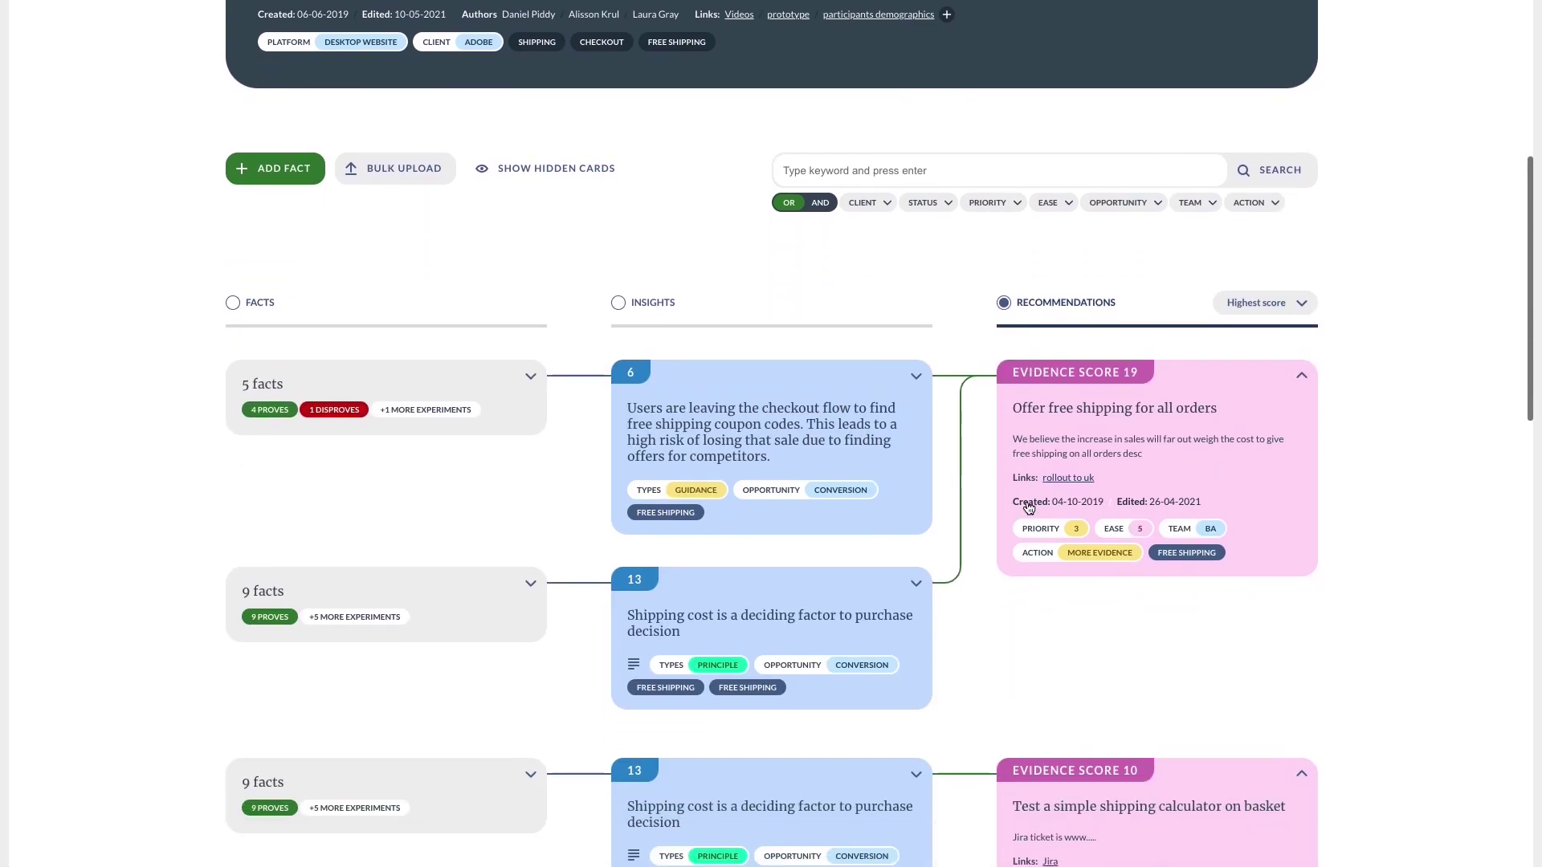
{"action": "scroll", "coordinate": [1029, 508], "scroll_direction": "down", "scroll_amount": 1}
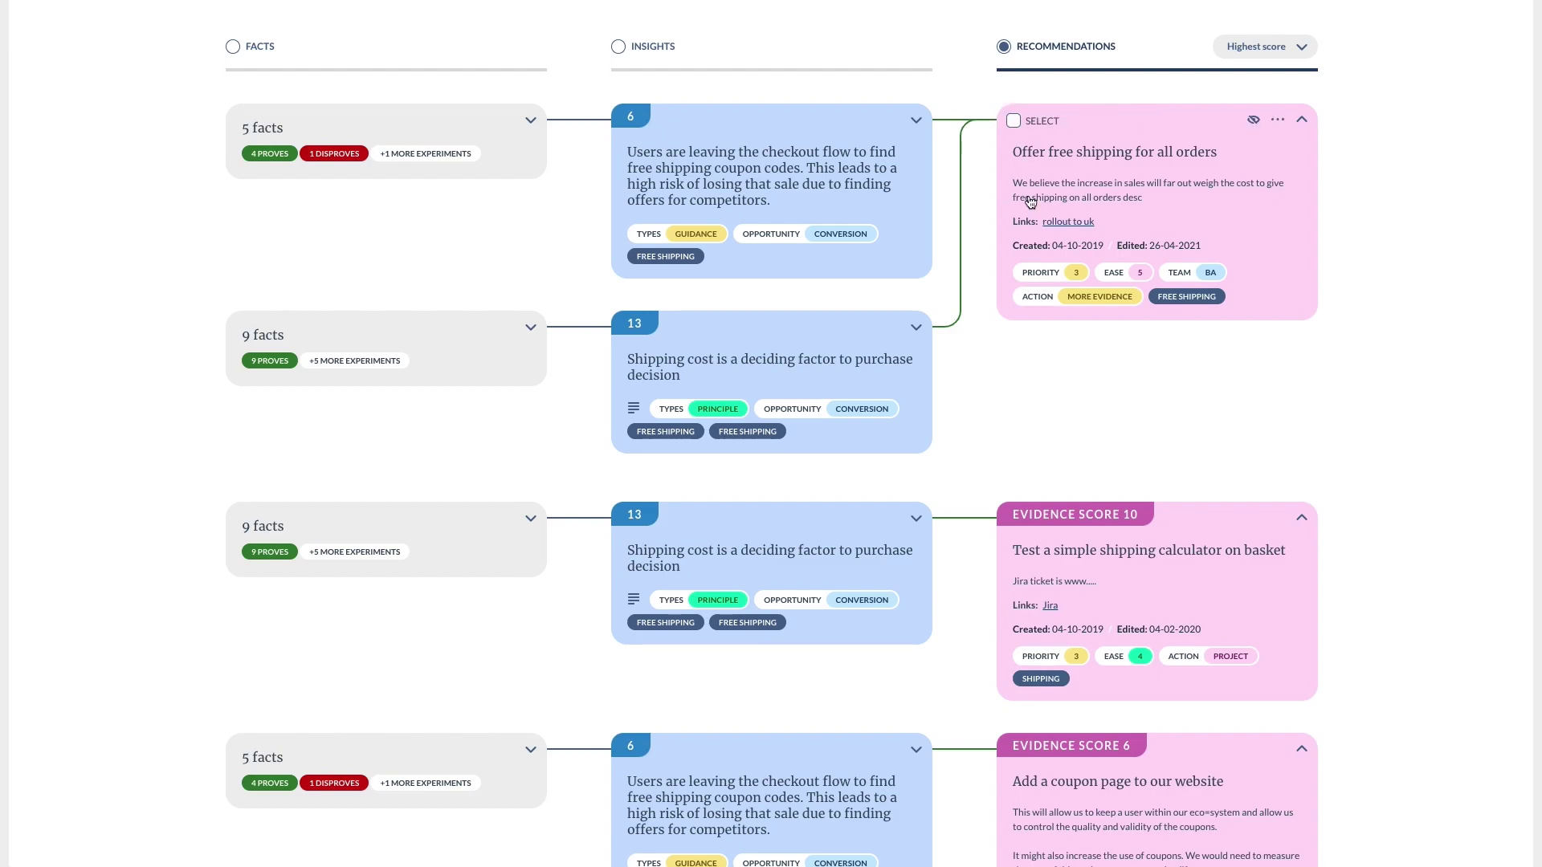
Expand and collapse the top recommendation's 5 facts, then regroup the board by insights.
{"action": "mouse_move", "coordinate": [1081, 531]}
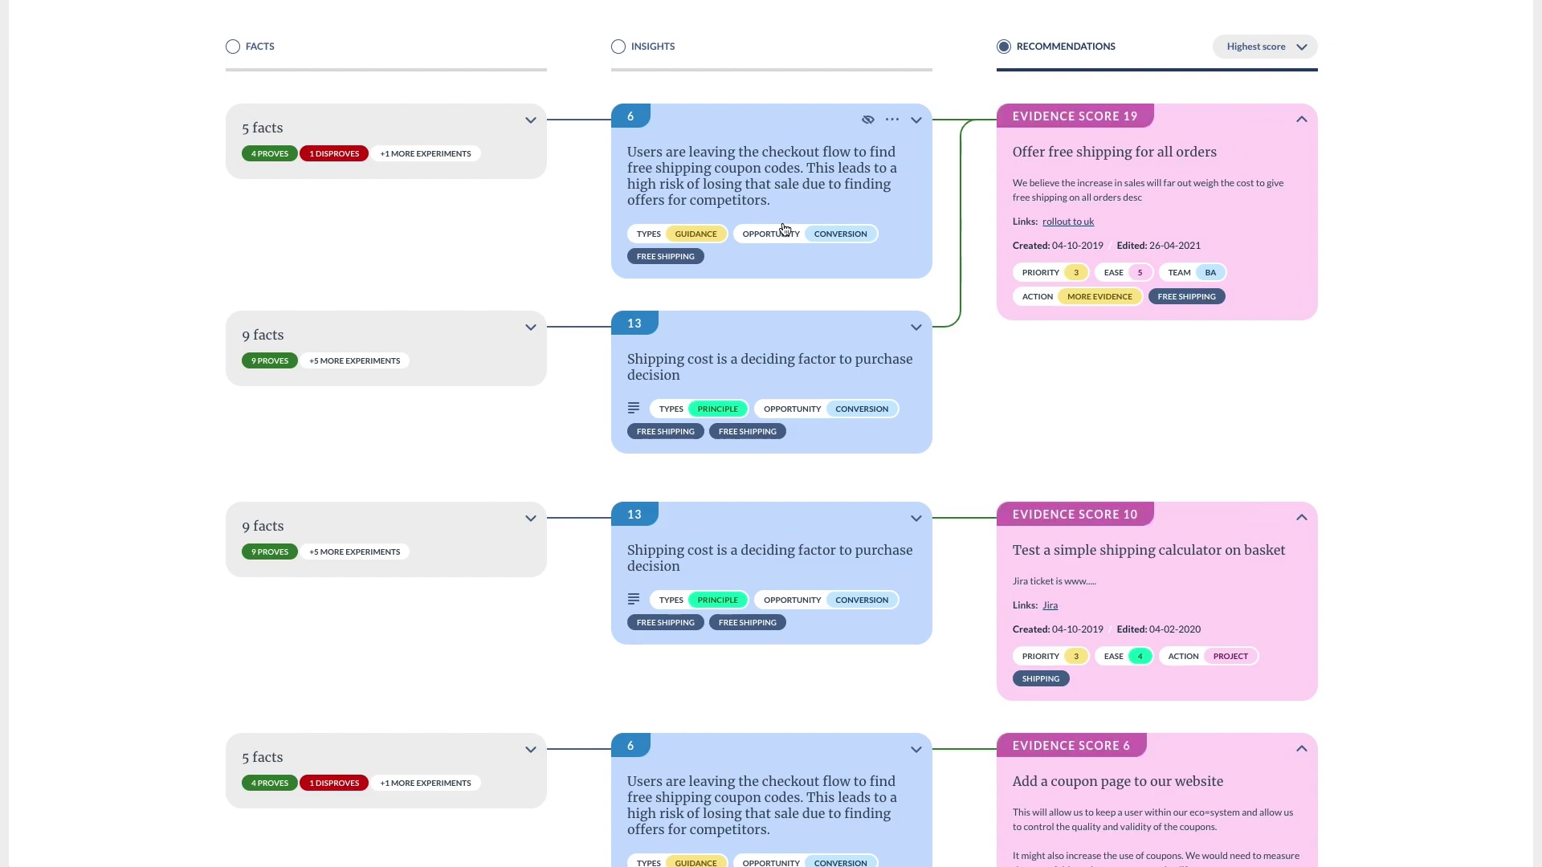
{"action": "left_click", "coordinate": [530, 122]}
{"action": "scroll", "coordinate": [494, 296], "scroll_direction": "down", "scroll_amount": 2}
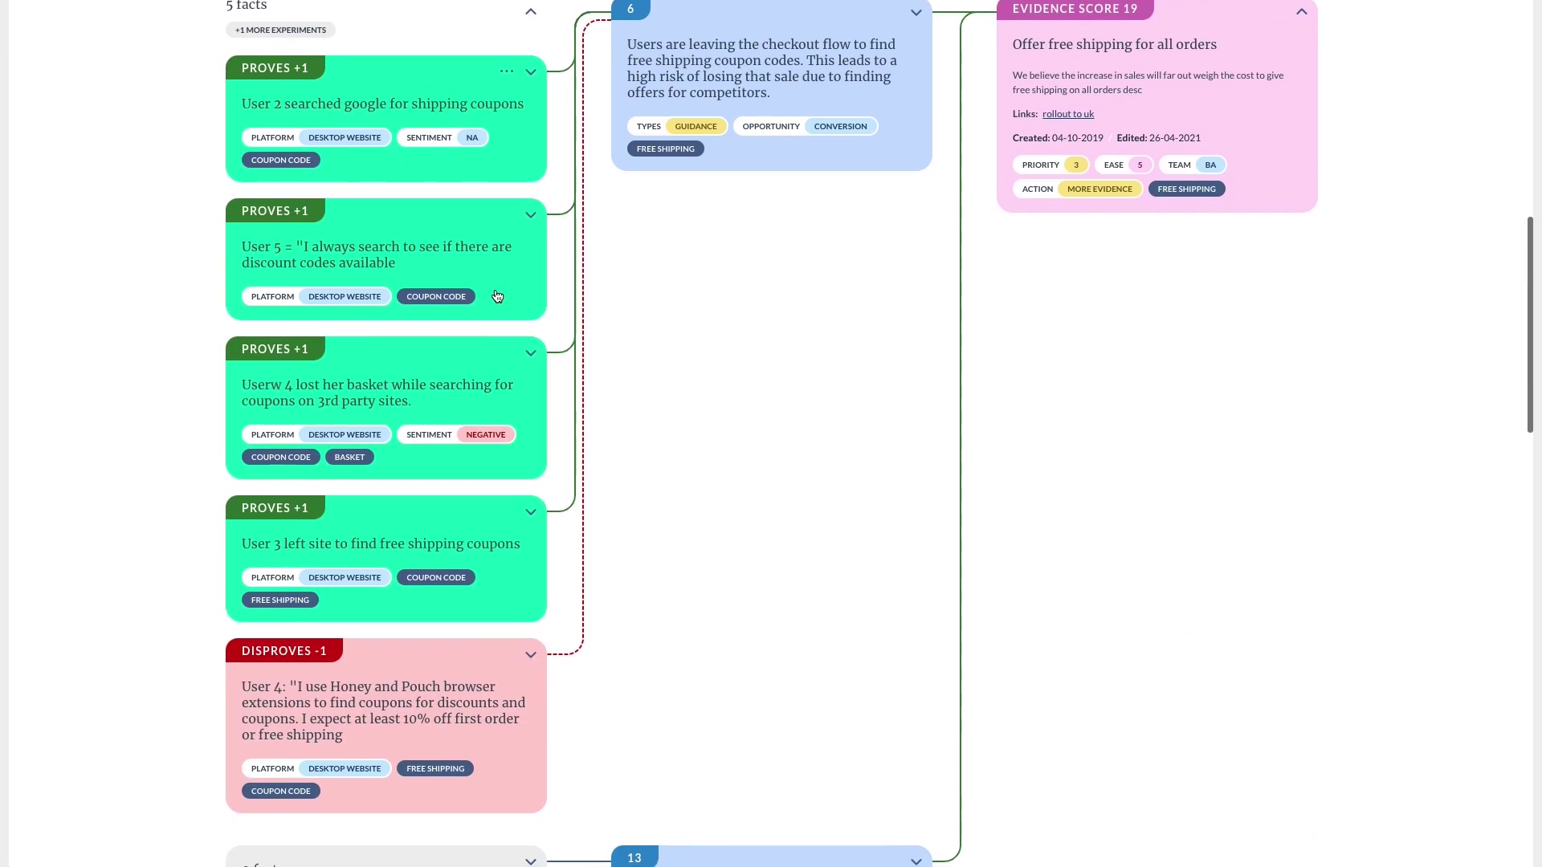
{"action": "scroll", "coordinate": [497, 296], "scroll_direction": "up", "scroll_amount": 1}
{"action": "left_click", "coordinate": [520, 37]}
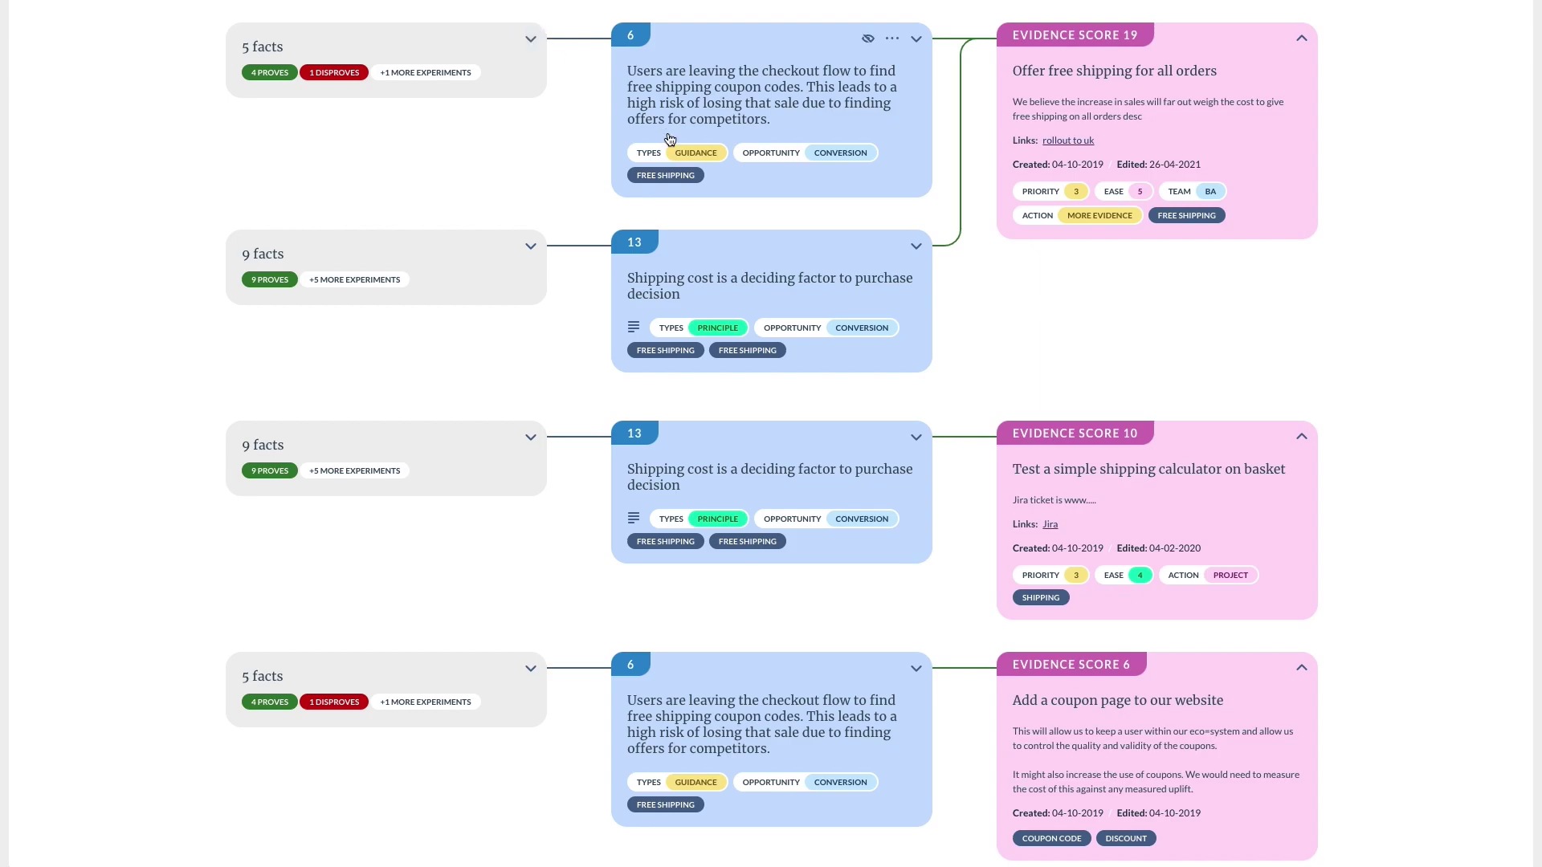
{"action": "scroll", "coordinate": [562, 56], "scroll_direction": "up", "scroll_amount": 2}
{"action": "left_click", "coordinate": [643, 78]}
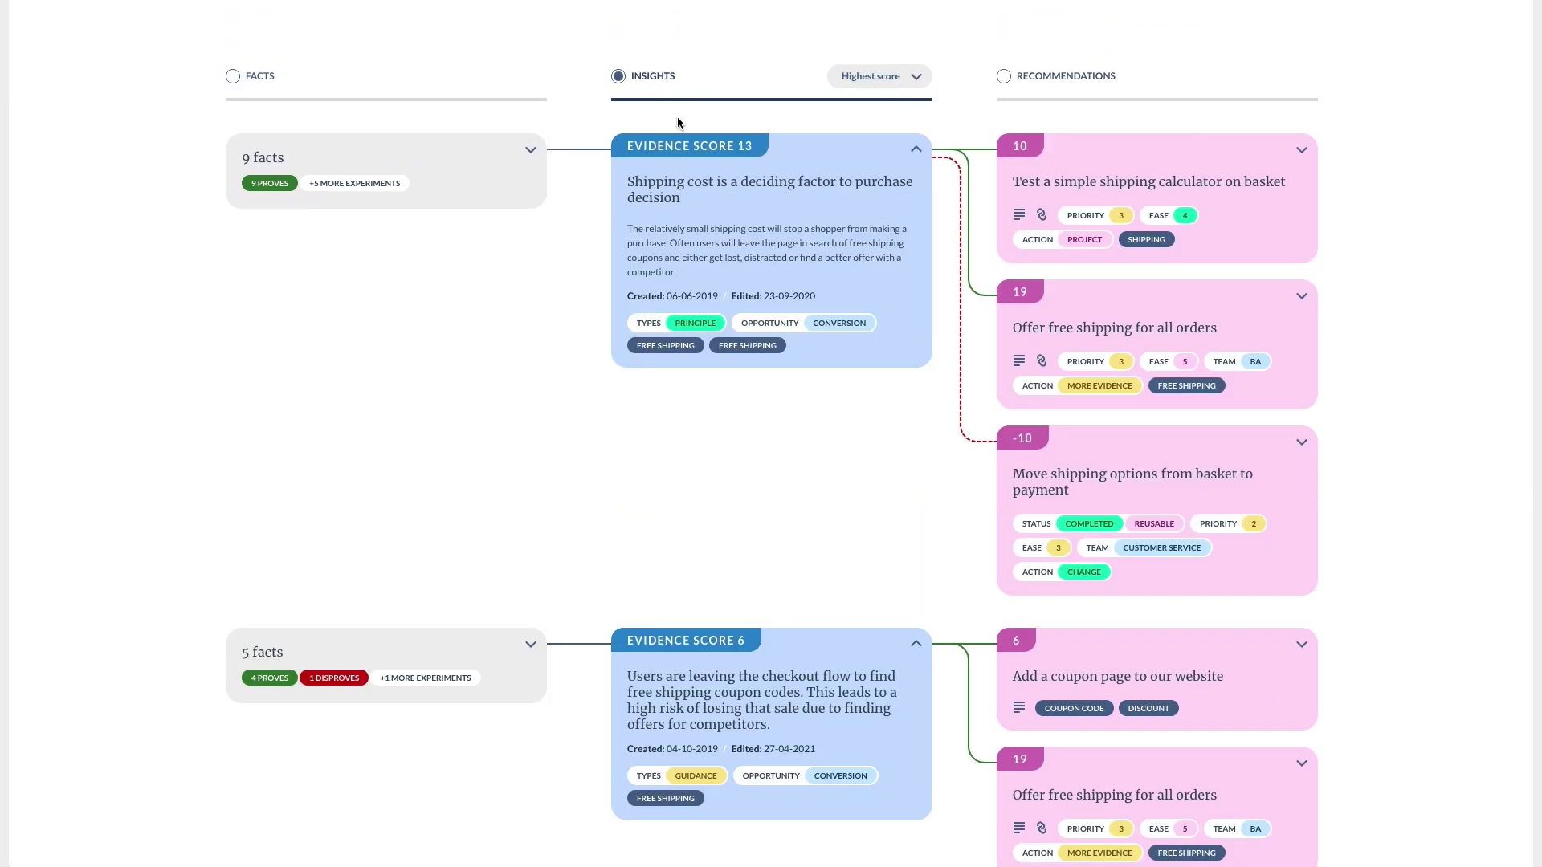
Expand the 9 facts behind the Shipping cost insight and the 5 facts behind the checkout-flow insight.
{"action": "scroll", "coordinate": [590, 151], "scroll_direction": "down", "scroll_amount": 1}
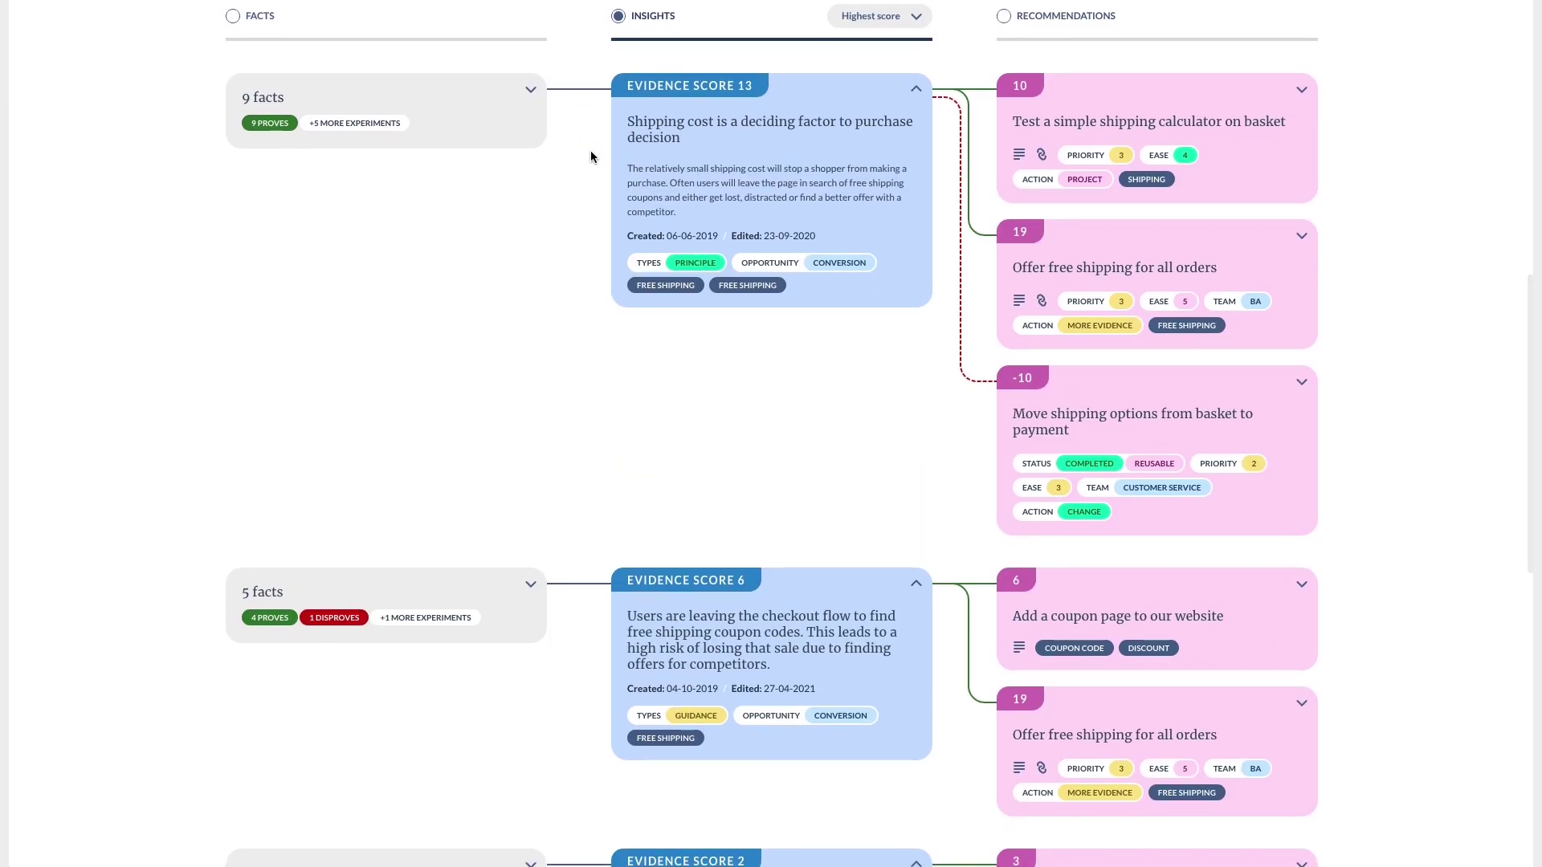
{"action": "scroll", "coordinate": [591, 151], "scroll_direction": "down", "scroll_amount": 1}
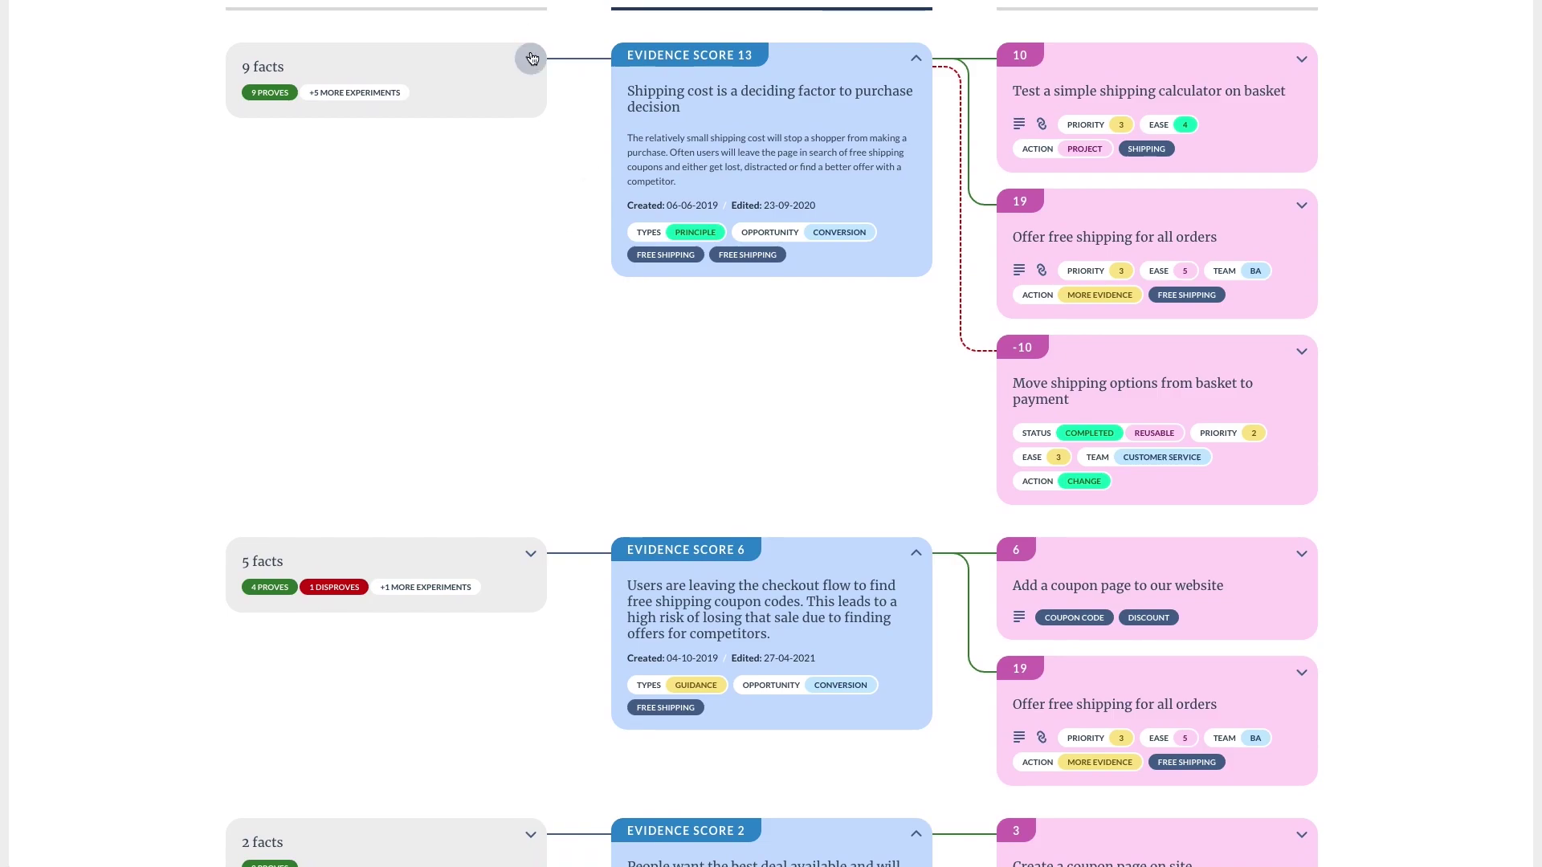
{"action": "left_click", "coordinate": [531, 58]}
{"action": "scroll", "coordinate": [547, 219], "scroll_direction": "down", "scroll_amount": 9}
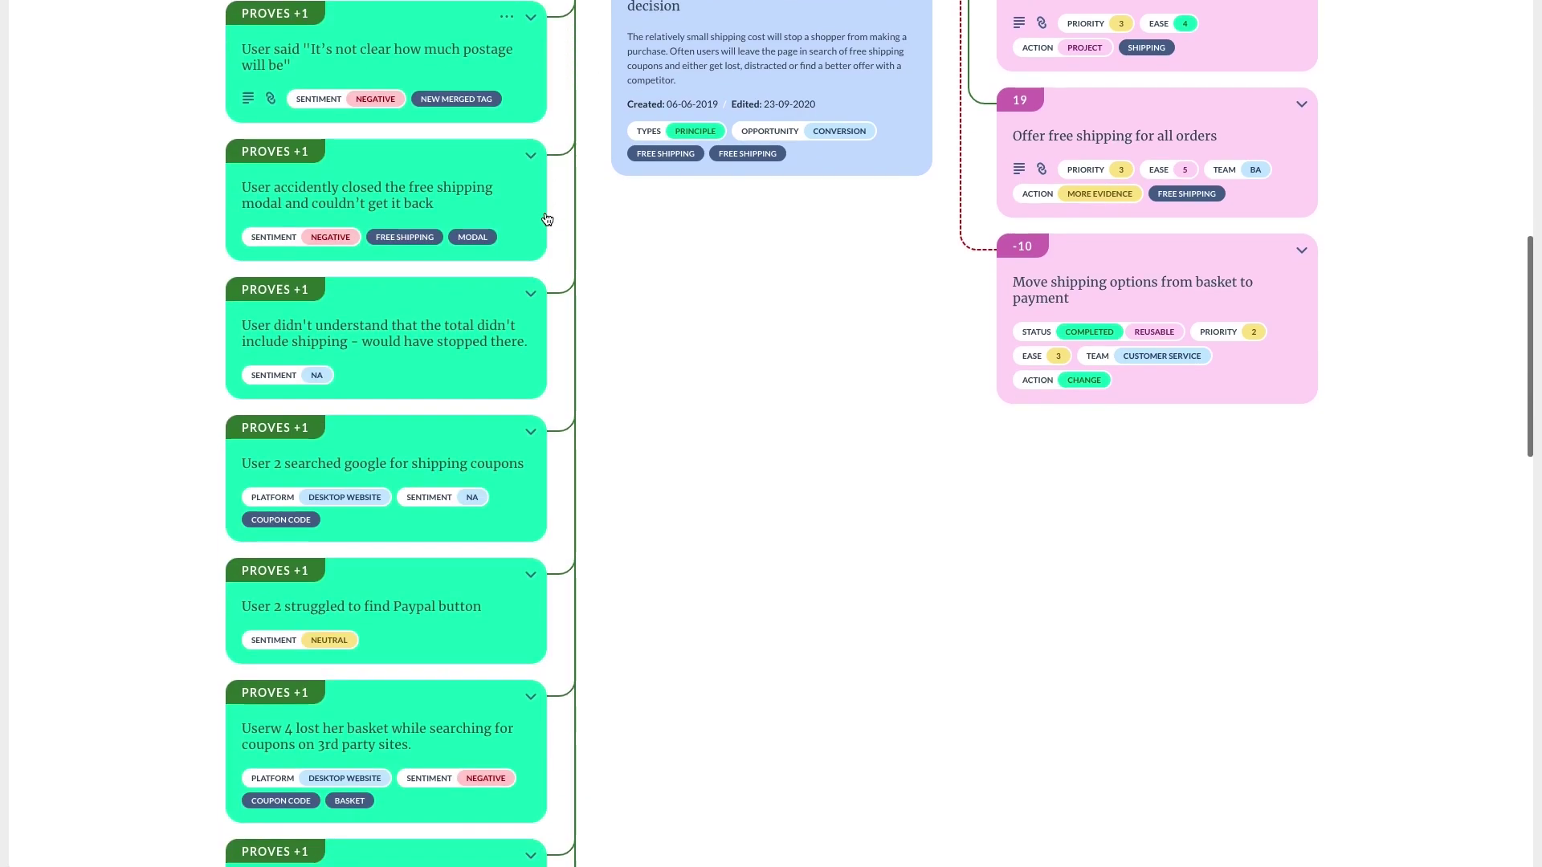
{"action": "scroll", "coordinate": [547, 219], "scroll_direction": "down", "scroll_amount": 3}
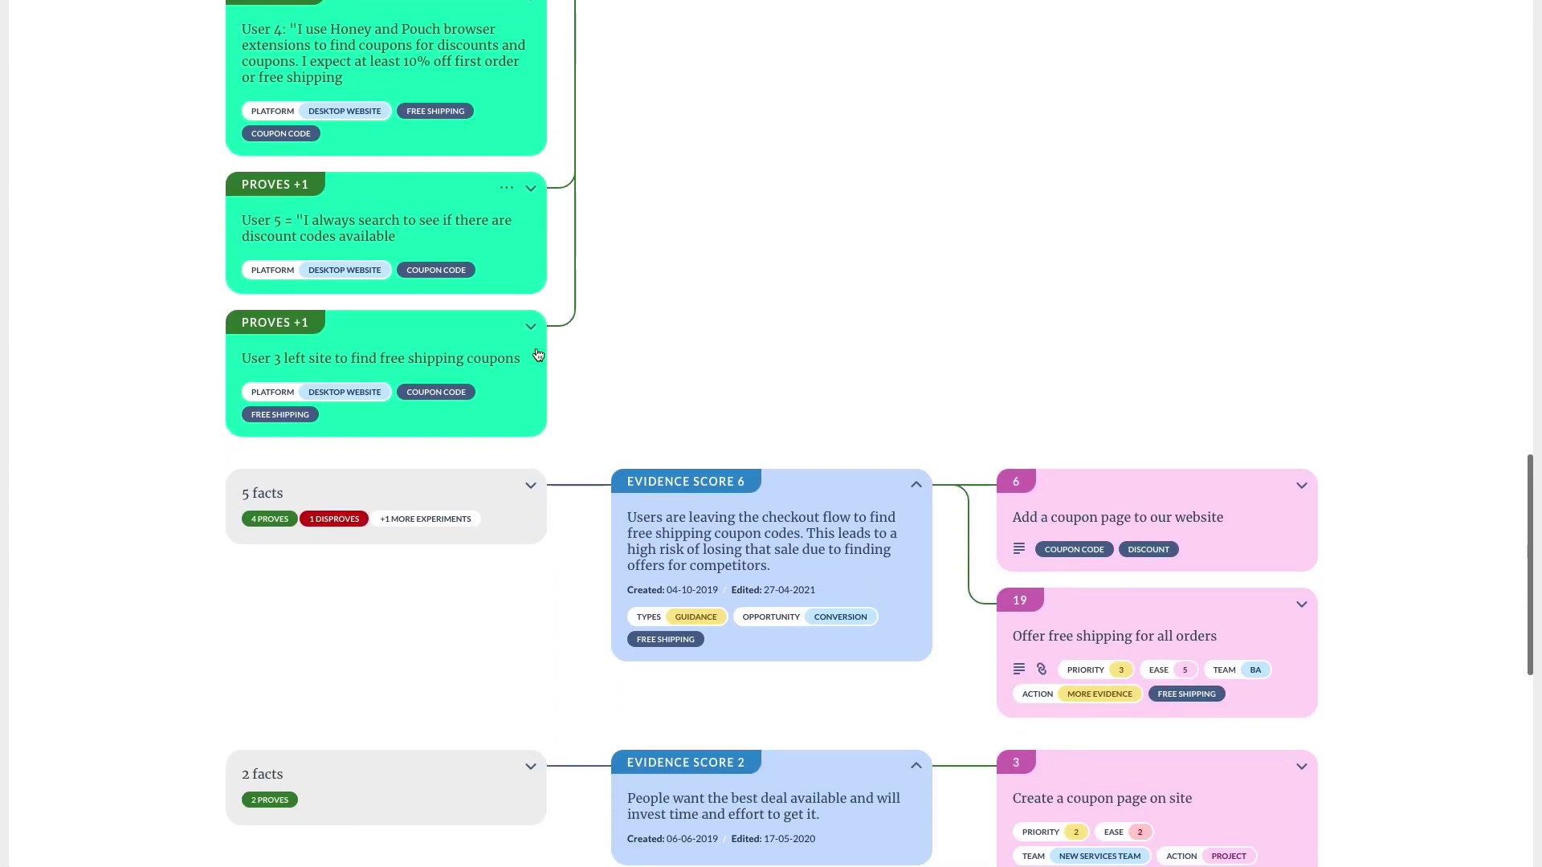
{"action": "left_click", "coordinate": [531, 492]}
{"action": "scroll", "coordinate": [530, 498], "scroll_direction": "down", "scroll_amount": 3}
{"action": "scroll", "coordinate": [530, 499], "scroll_direction": "down", "scroll_amount": 4}
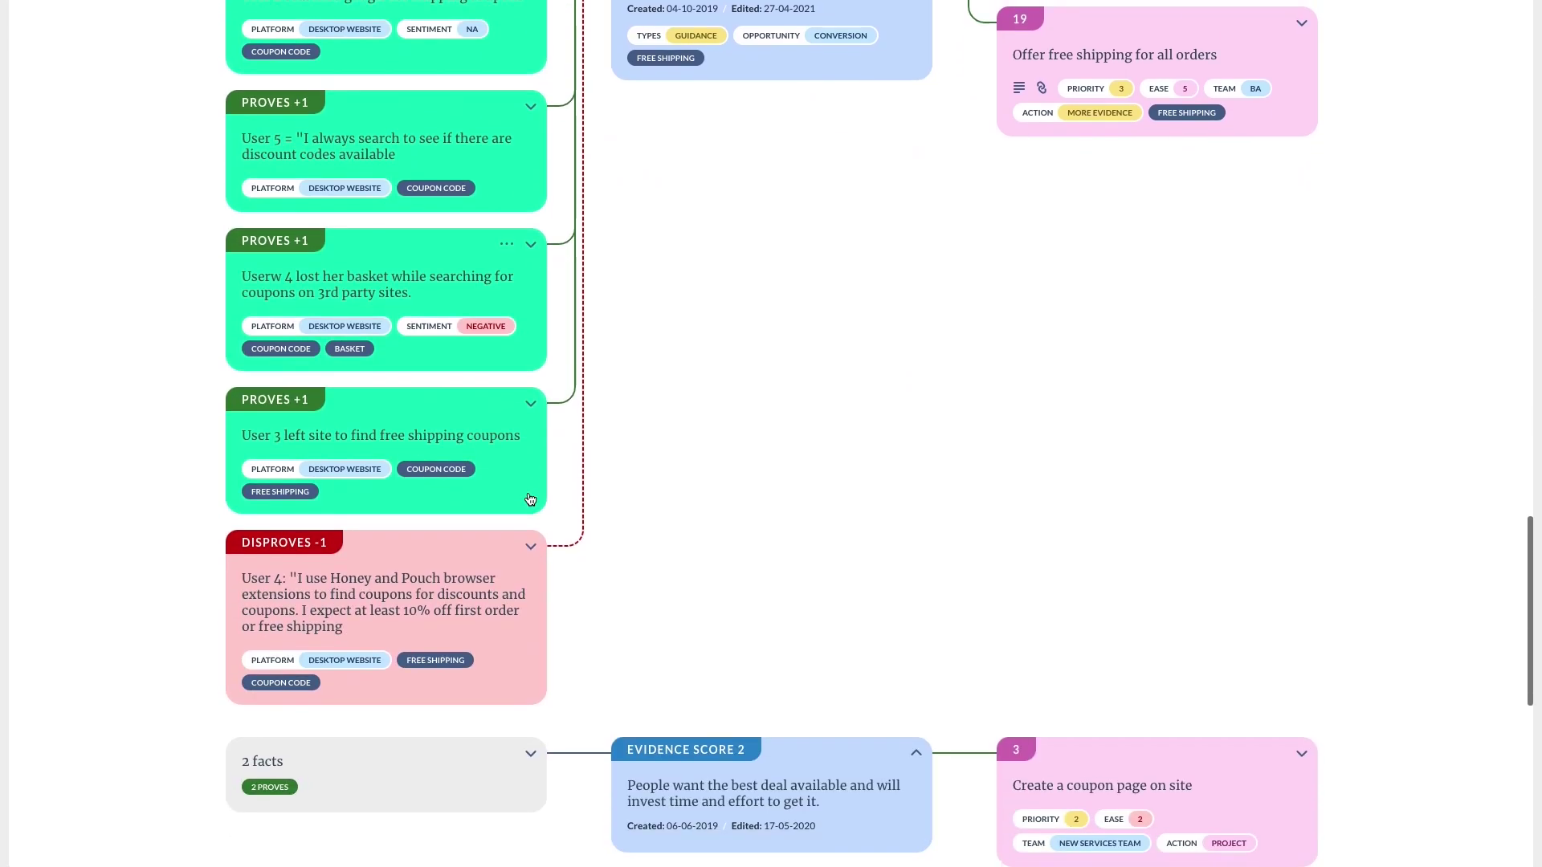
{"action": "scroll", "coordinate": [530, 498], "scroll_direction": "up", "scroll_amount": 15}
{"action": "scroll", "coordinate": [530, 499], "scroll_direction": "up", "scroll_amount": 7}
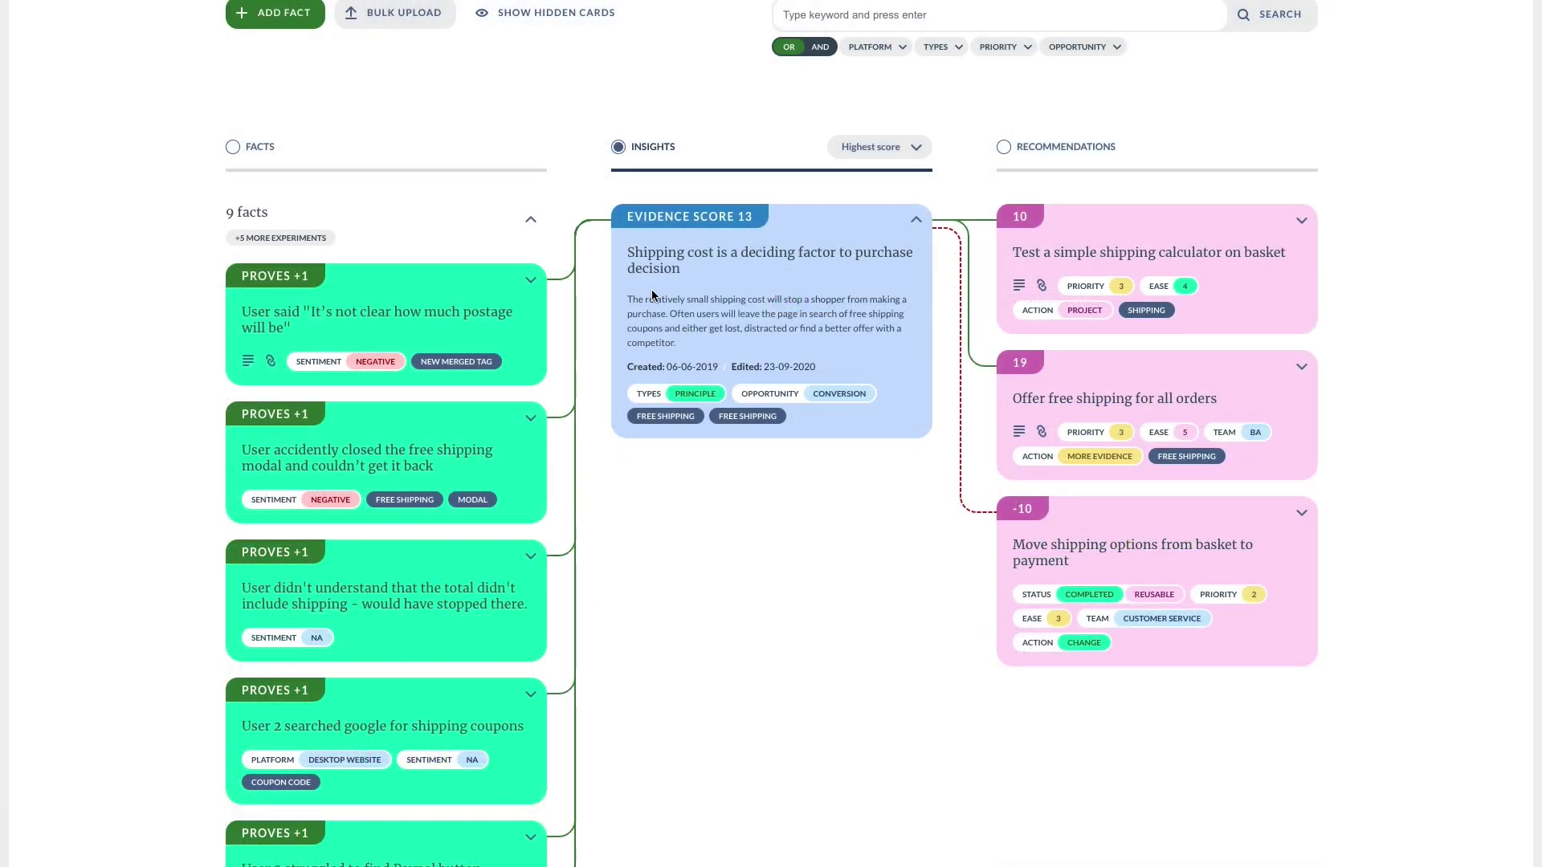
Open Insight 46, 'Shipping cost is a deciding factor to purchase decision', and review its links.
{"action": "left_click", "coordinate": [653, 296]}
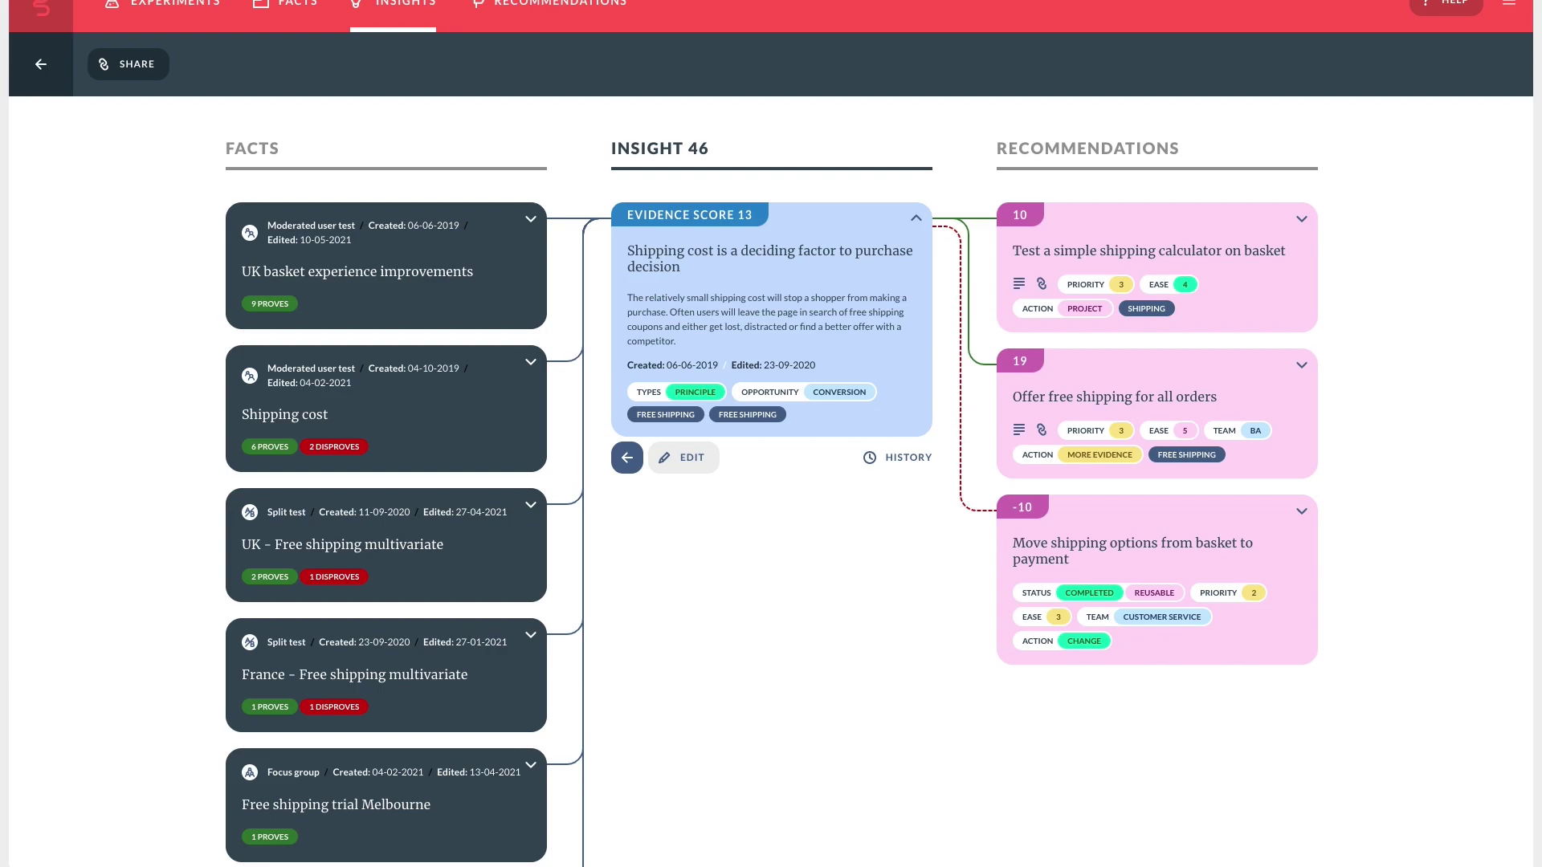
{"action": "scroll", "coordinate": [350, 210], "scroll_direction": "down", "scroll_amount": 2}
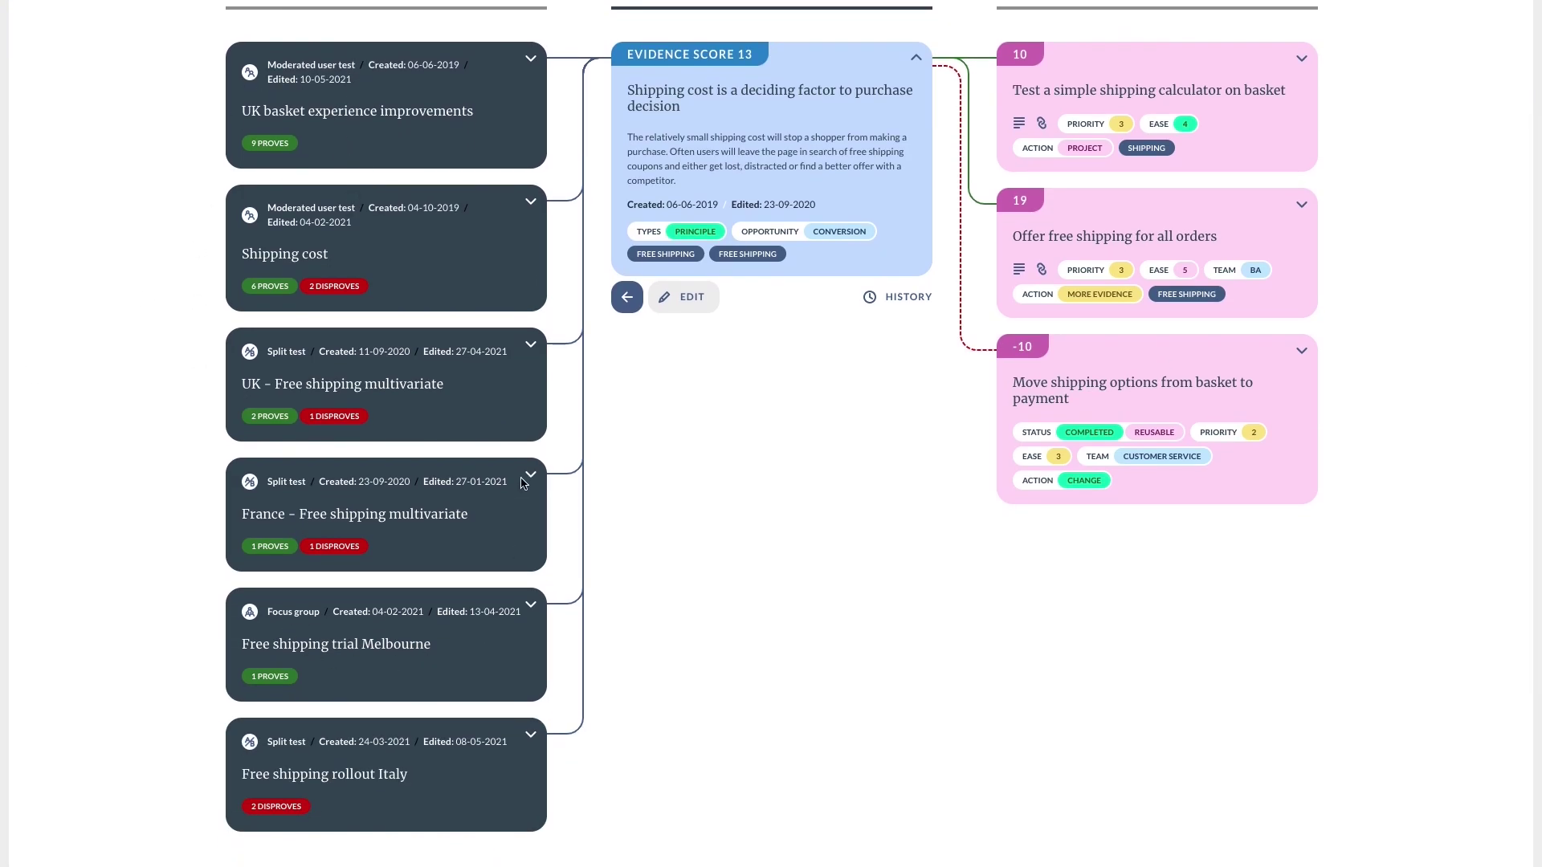
{"action": "scroll", "coordinate": [394, 427], "scroll_direction": "up", "scroll_amount": 1}
{"action": "scroll", "coordinate": [405, 430], "scroll_direction": "up", "scroll_amount": 2}
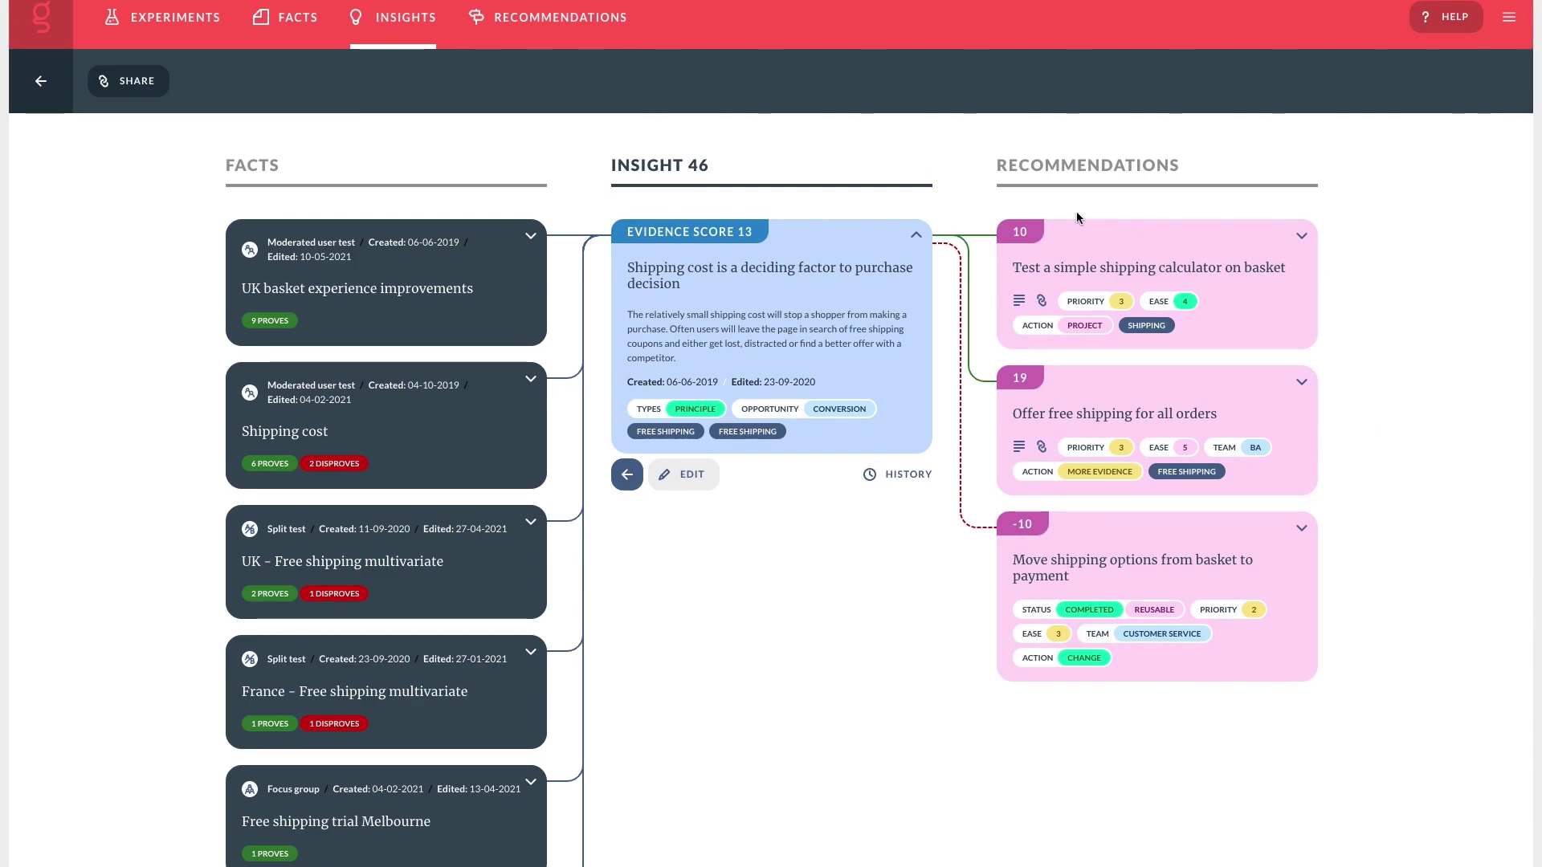
Open Recommendation 77, 'Offer free shipping for all orders', and email it to a suggested colleague.
{"action": "left_click", "coordinate": [1080, 382]}
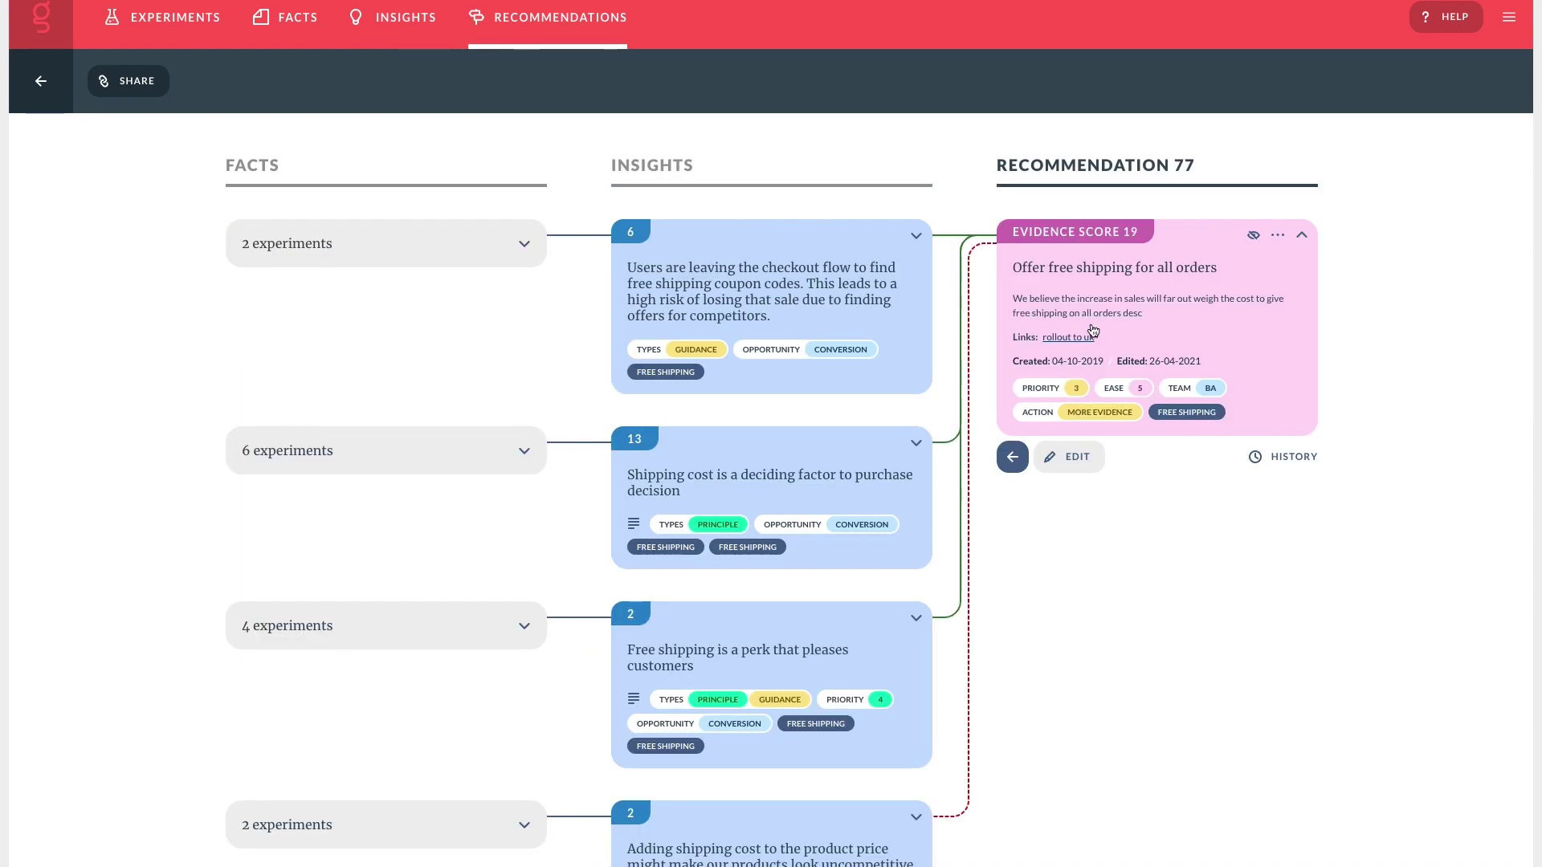
{"action": "left_click", "coordinate": [133, 80]}
{"action": "left_click", "coordinate": [588, 248]}
{"action": "type", "text": "liam"}
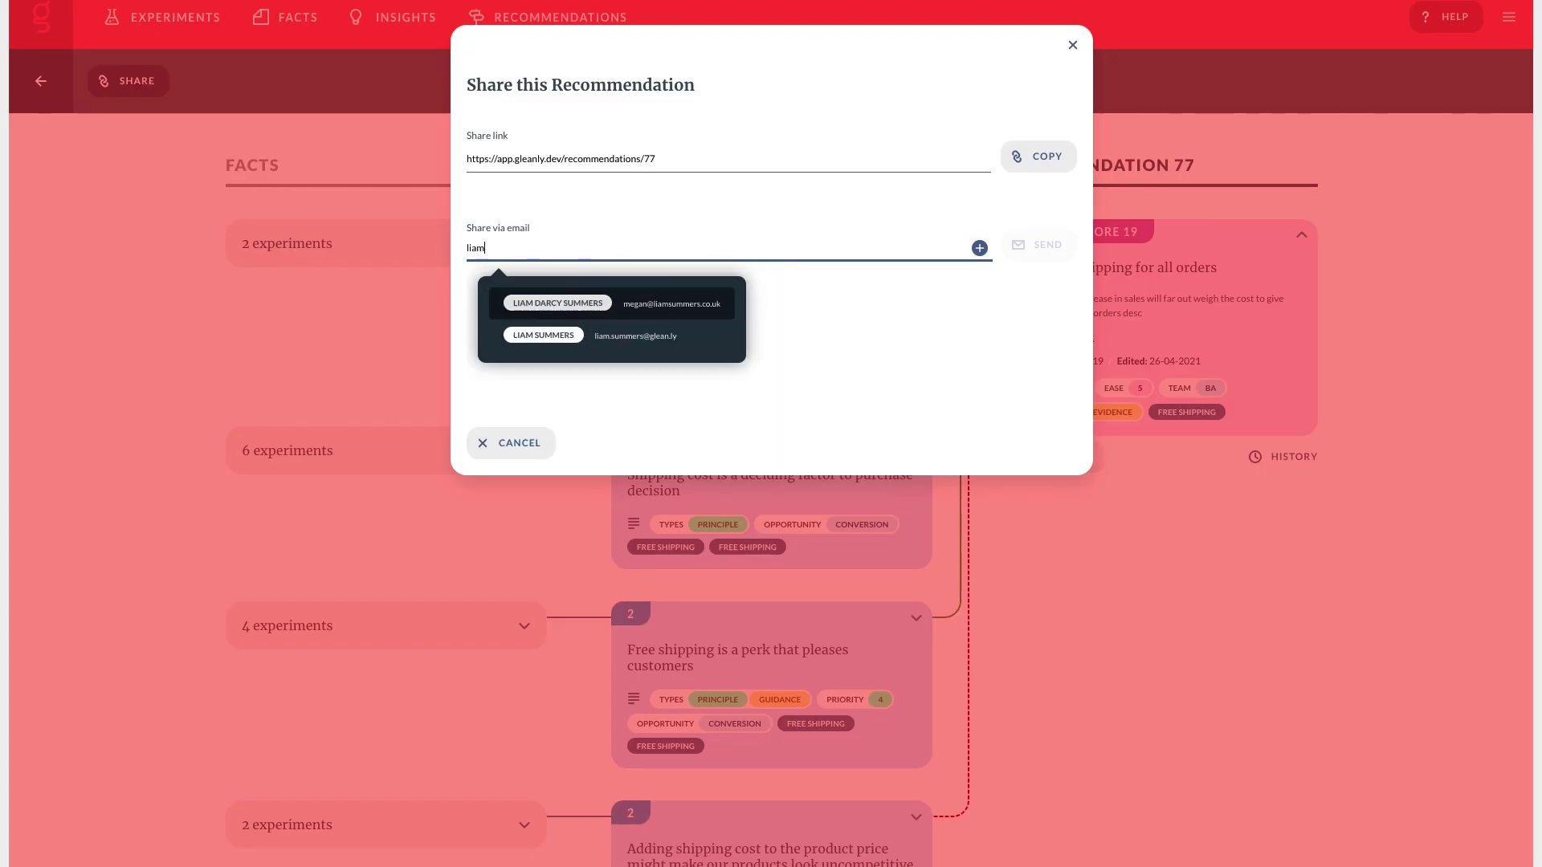
{"action": "left_click", "coordinate": [562, 335]}
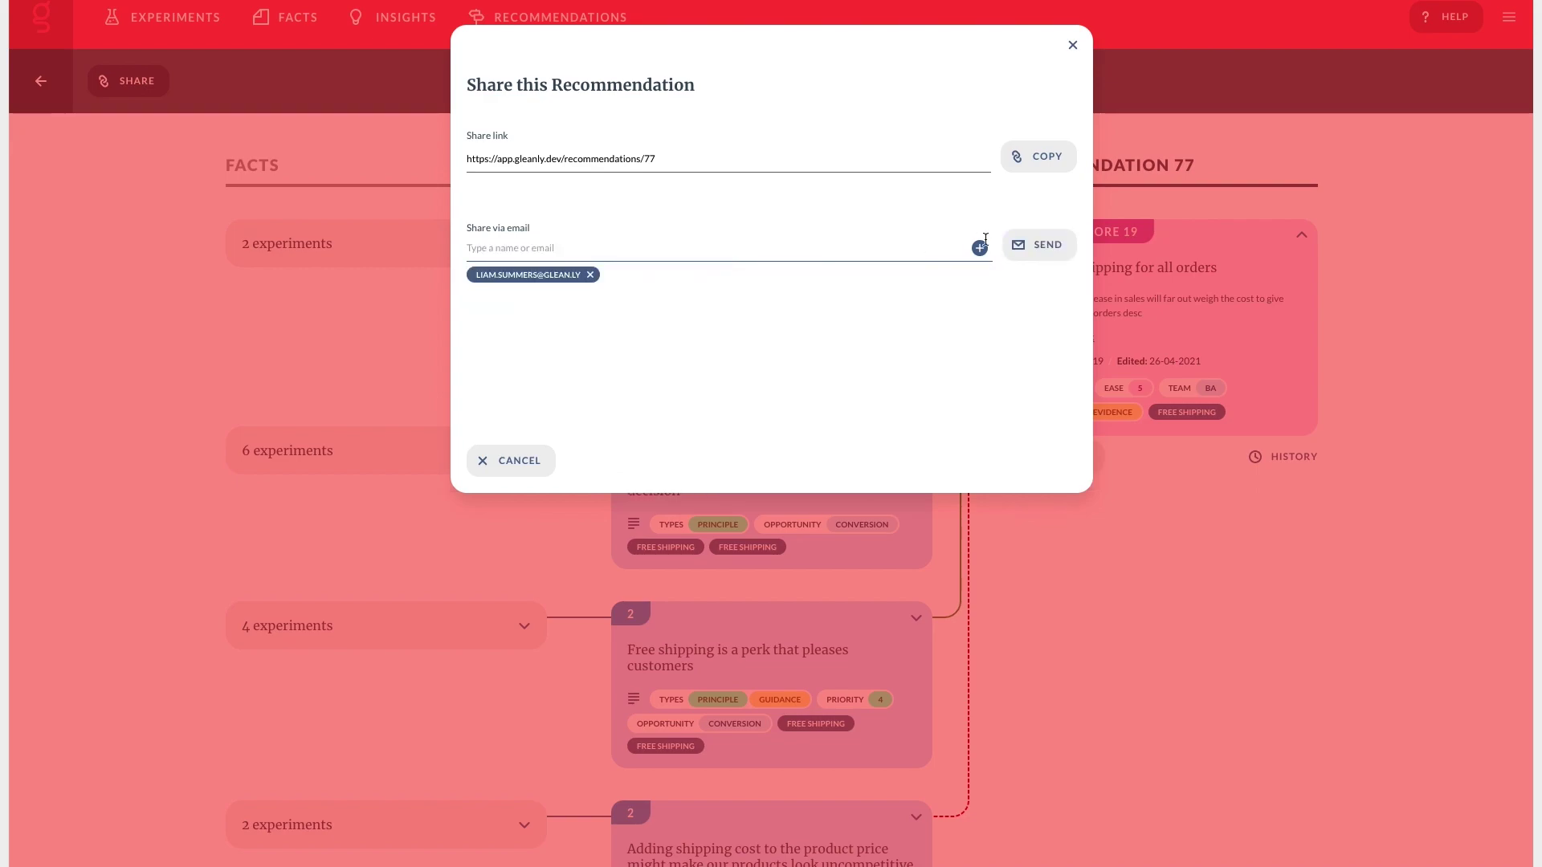
{"action": "left_click", "coordinate": [1041, 246]}
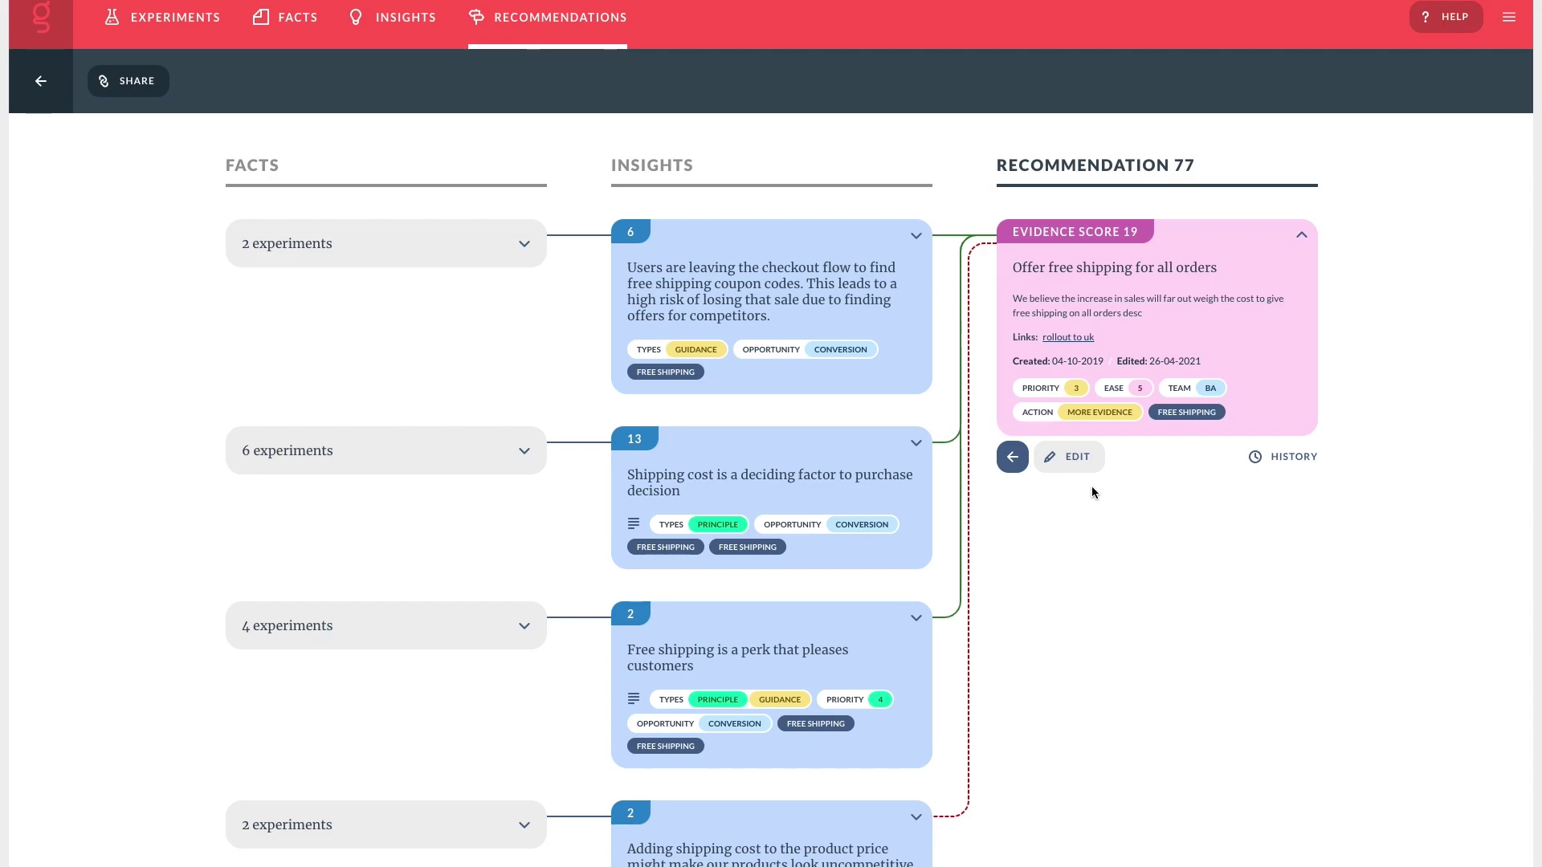
Expand the first experiments group to show facts from UK basket experience improvements and Shipping cost.
{"action": "scroll", "coordinate": [1092, 485], "scroll_direction": "down", "scroll_amount": 2}
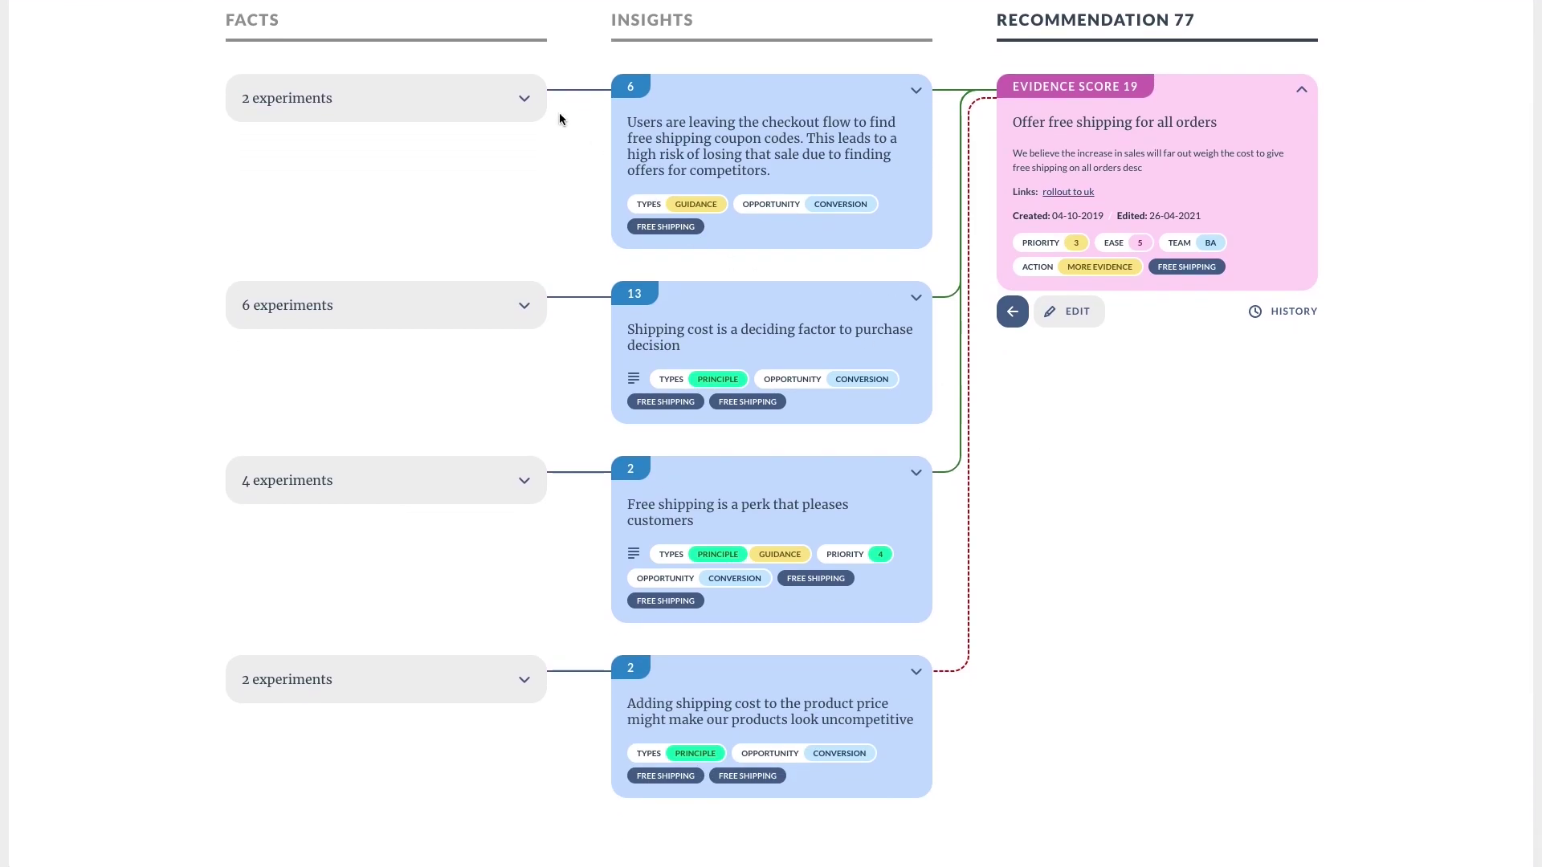
{"action": "left_click", "coordinate": [524, 98]}
{"action": "left_click", "coordinate": [515, 134]}
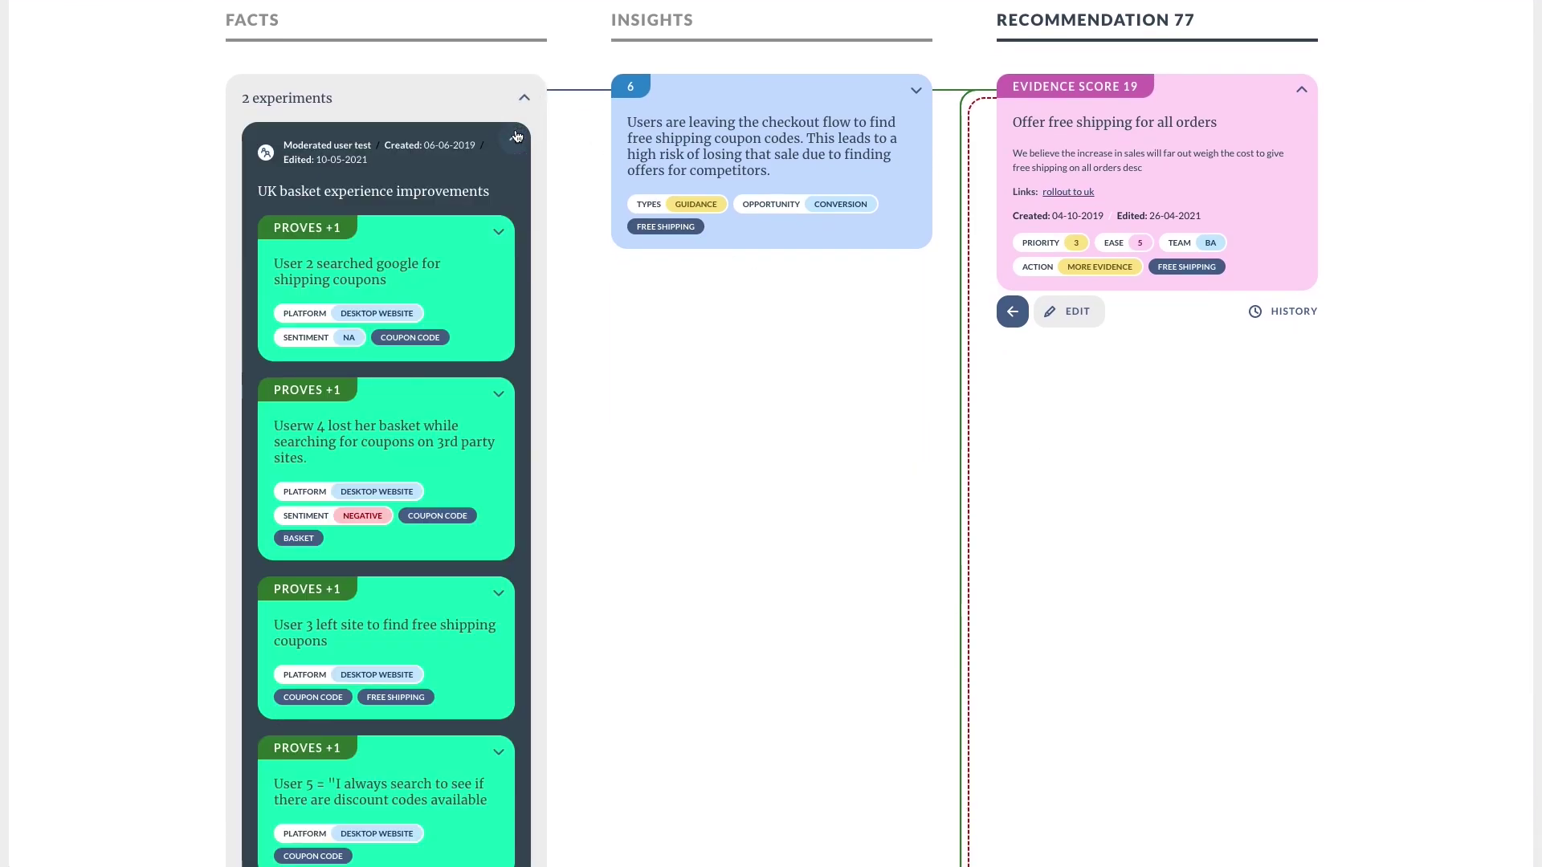
{"action": "scroll", "coordinate": [494, 154], "scroll_direction": "down", "scroll_amount": 2}
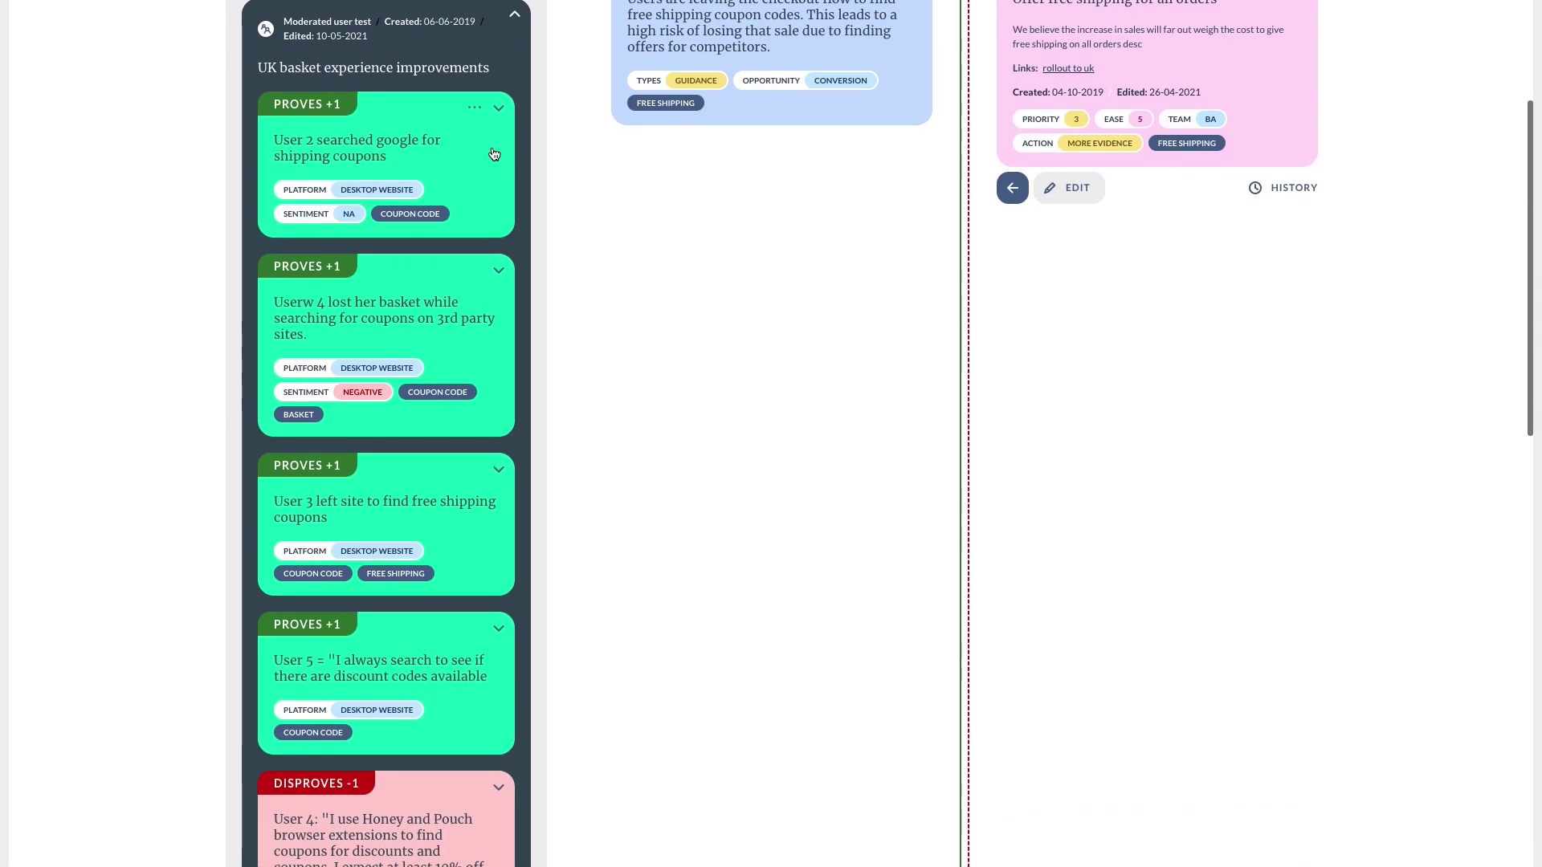
{"action": "scroll", "coordinate": [494, 154], "scroll_direction": "down", "scroll_amount": 2}
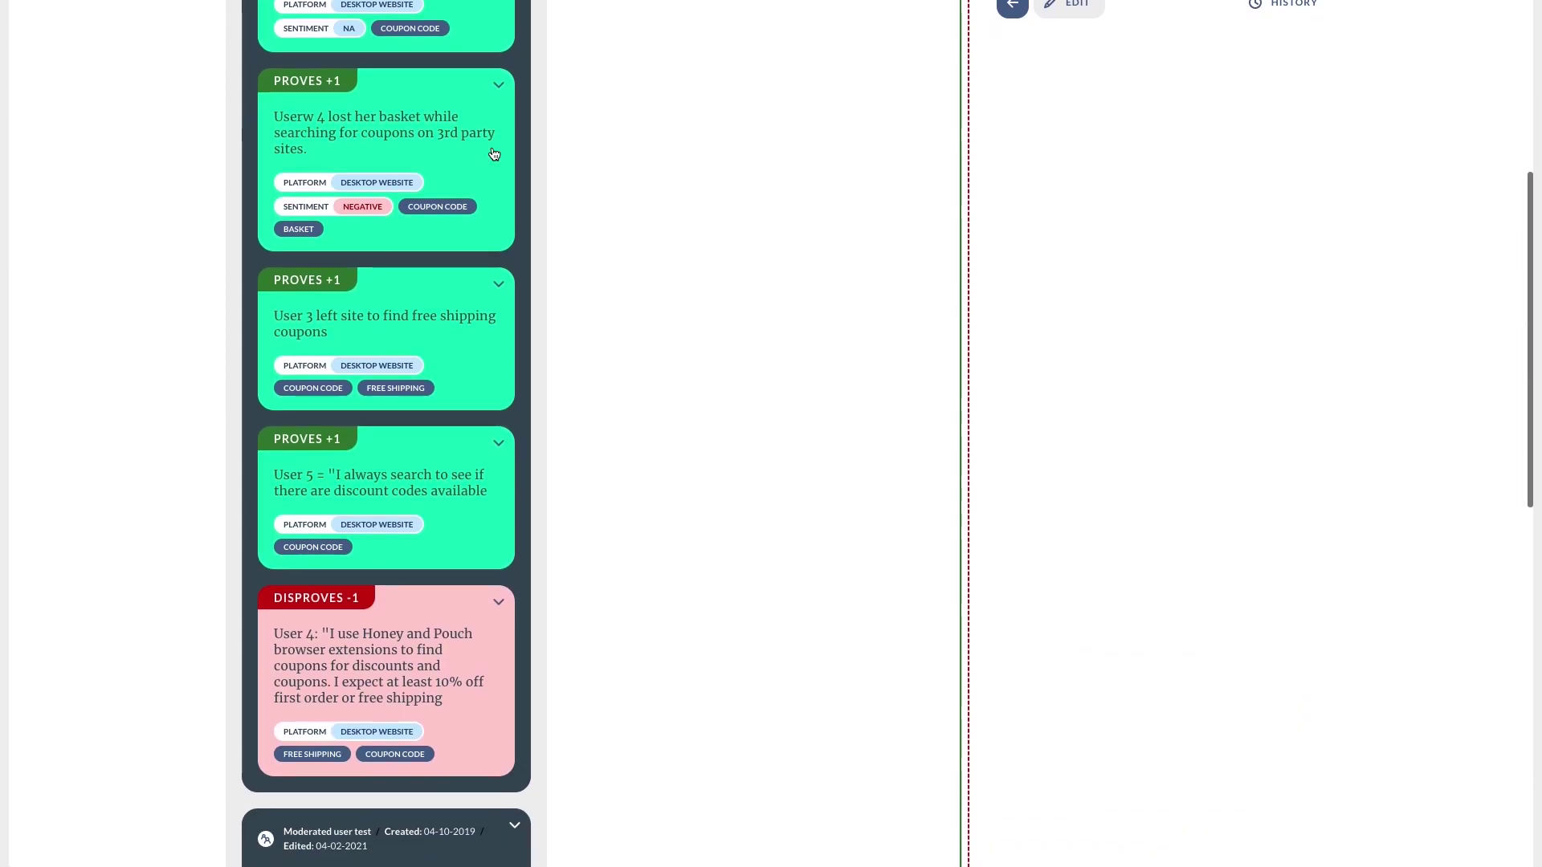
{"action": "scroll", "coordinate": [494, 154], "scroll_direction": "down", "scroll_amount": 1}
{"action": "scroll", "coordinate": [494, 154], "scroll_direction": "down", "scroll_amount": 3}
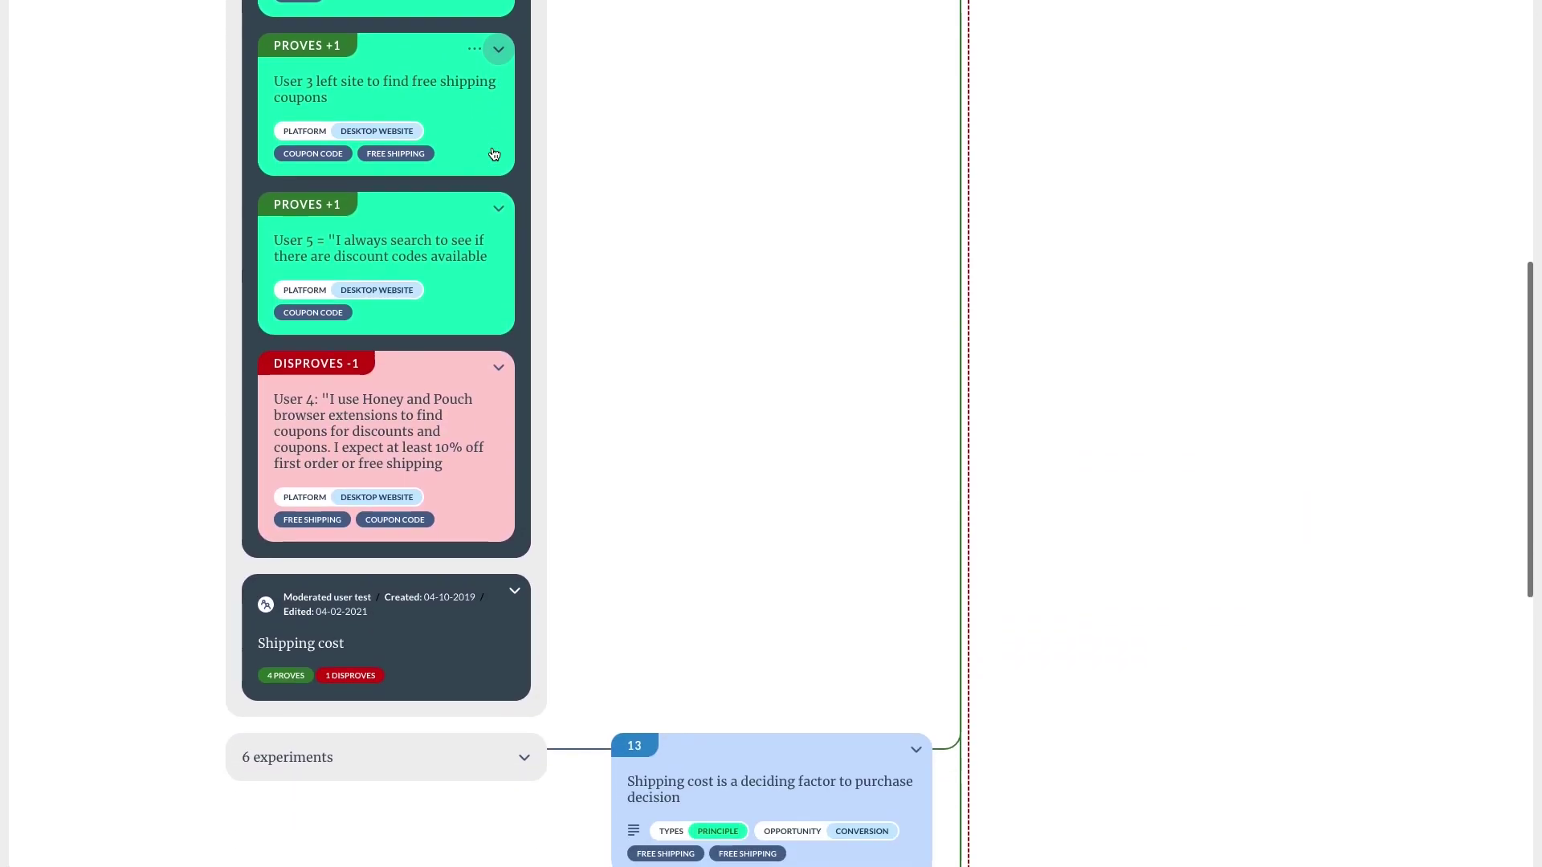
{"action": "left_click", "coordinate": [518, 557]}
{"action": "scroll", "coordinate": [519, 560], "scroll_direction": "down", "scroll_amount": 5}
{"action": "scroll", "coordinate": [519, 559], "scroll_direction": "down", "scroll_amount": 1}
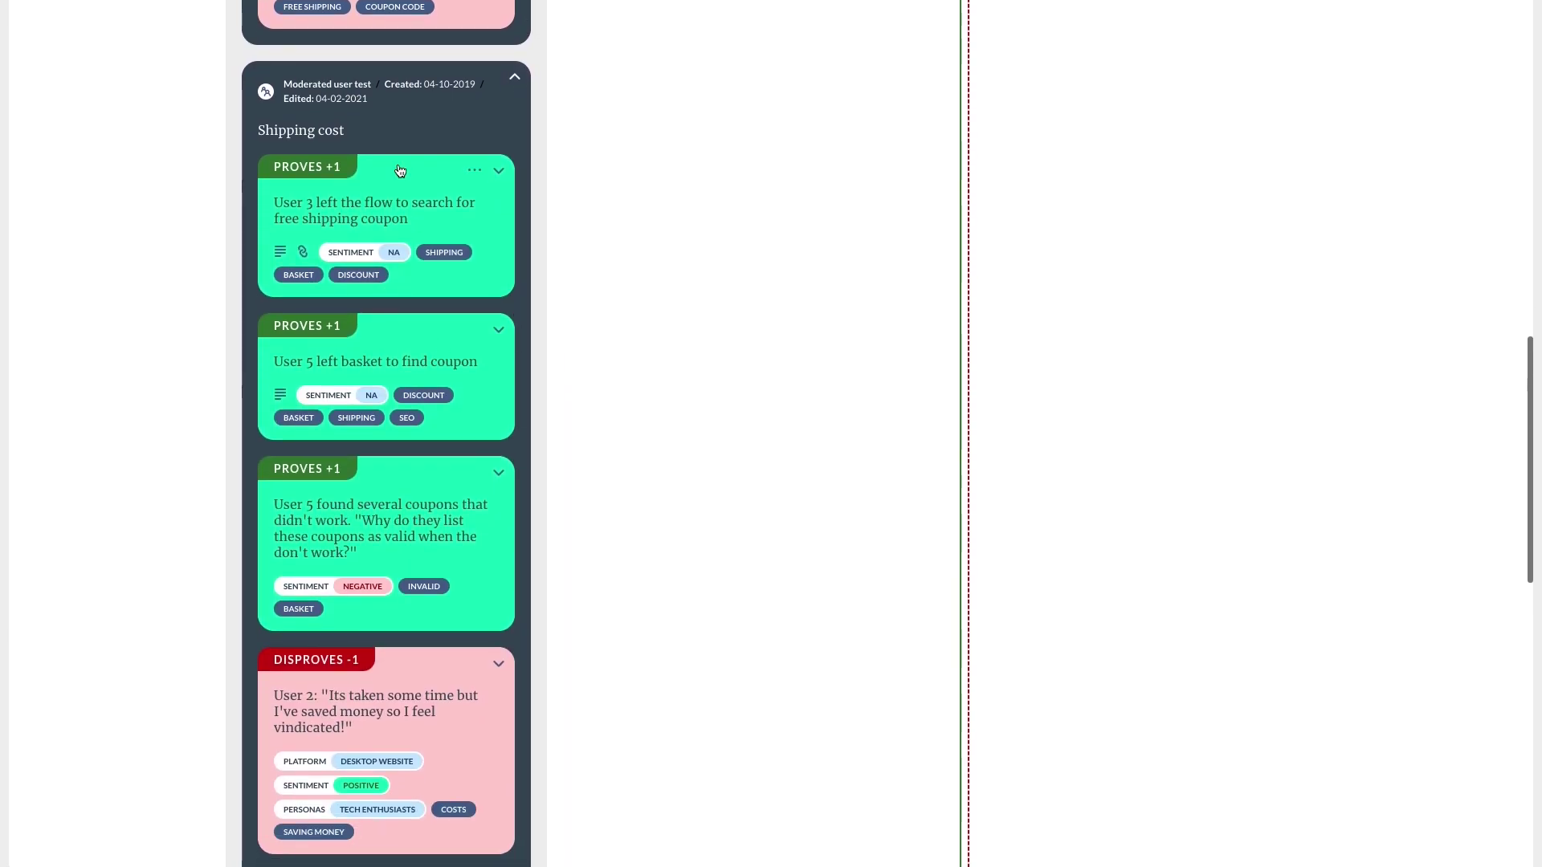
Open the Shipping cost experiment's own page and look through it.
{"action": "left_click", "coordinate": [325, 124]}
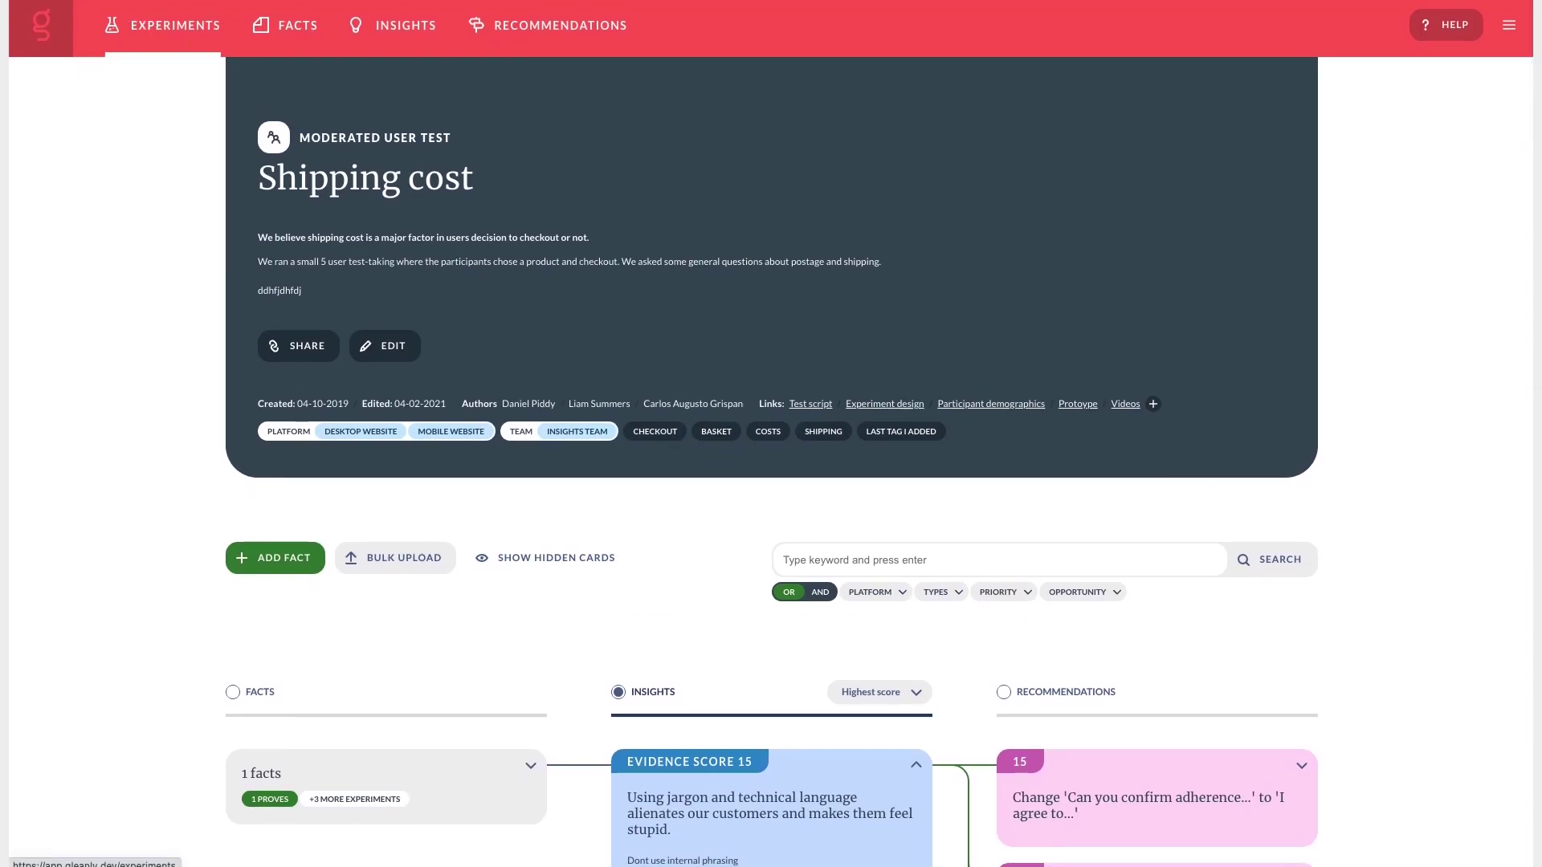
{"action": "scroll", "coordinate": [771, 434], "scroll_direction": "down", "scroll_amount": 10}
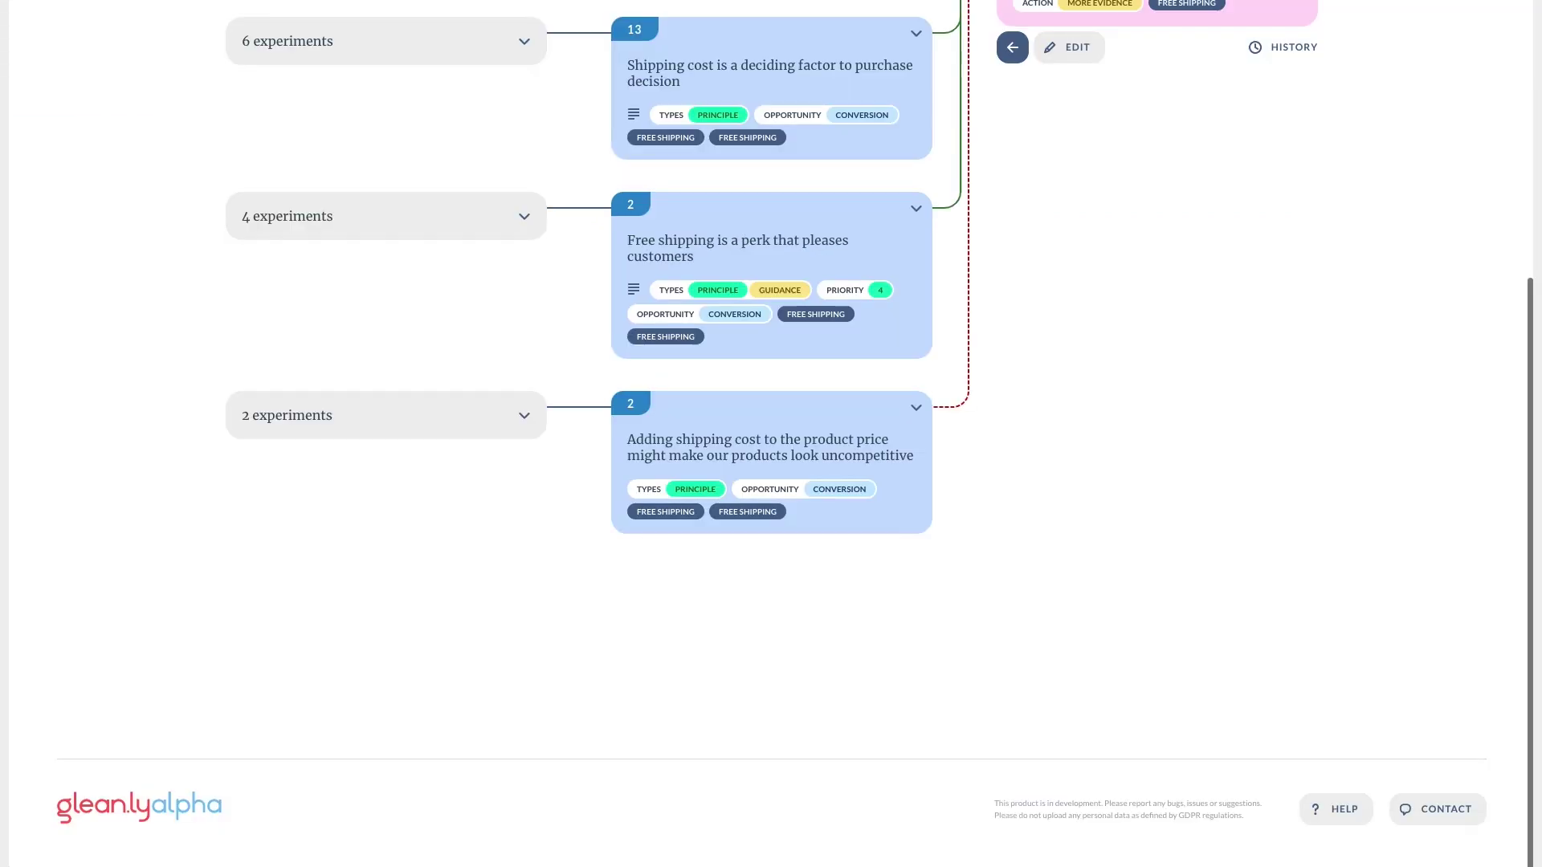
{"action": "scroll", "coordinate": [307, 160], "scroll_direction": "up", "scroll_amount": 5}
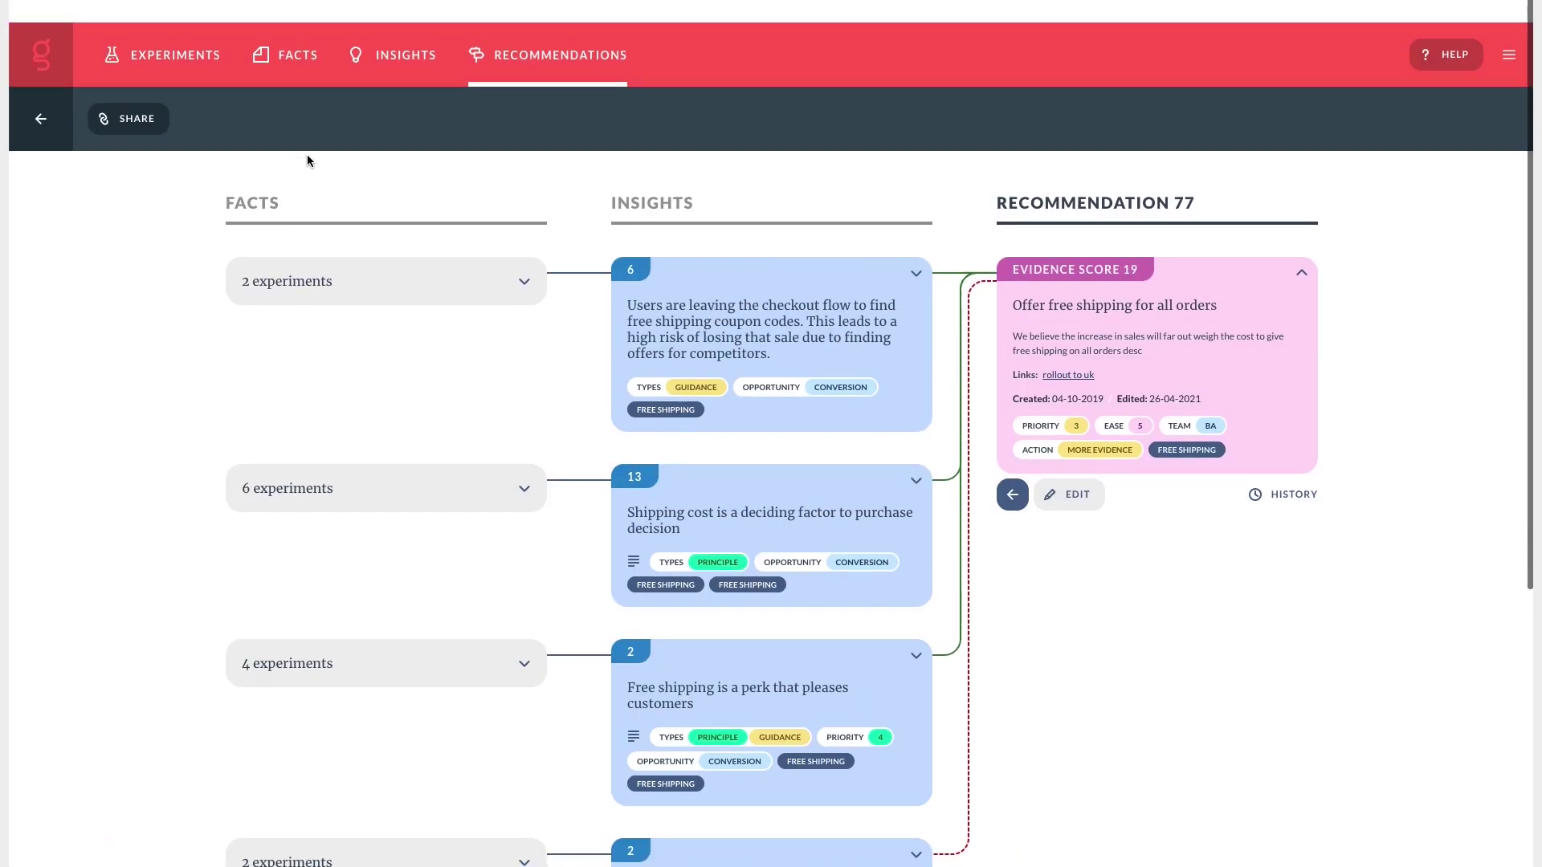
{"action": "scroll", "coordinate": [346, 224], "scroll_direction": "down", "scroll_amount": 1}
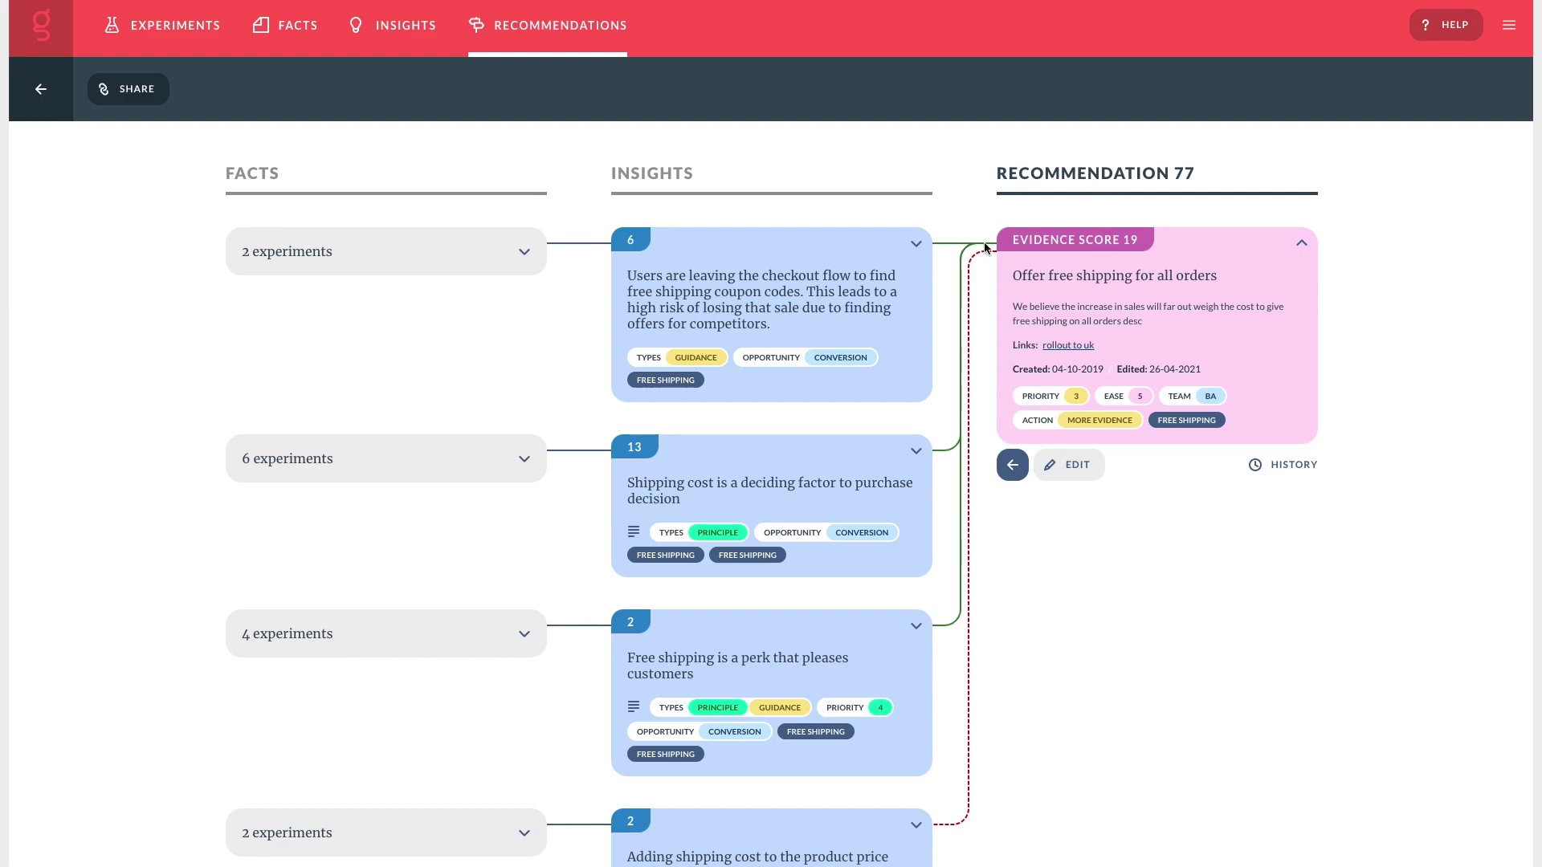
List the six experiments behind the shipping cost insight and follow the 'rollout to uk' link.
{"action": "mouse_move", "coordinate": [1192, 281]}
{"action": "left_click", "coordinate": [531, 469]}
{"action": "scroll", "coordinate": [533, 471], "scroll_direction": "down", "scroll_amount": 3}
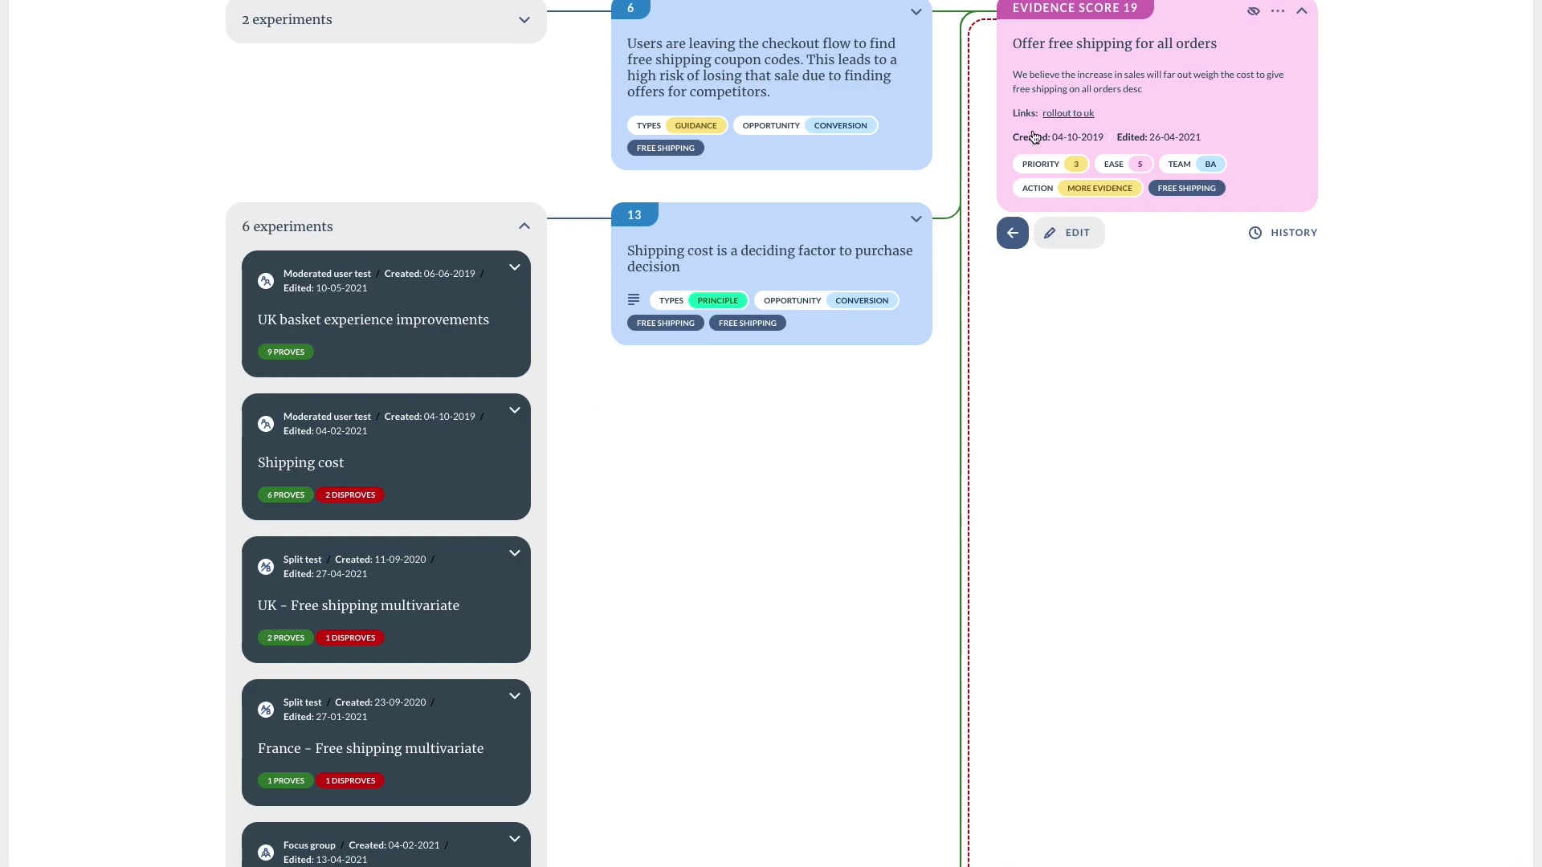
{"action": "left_click", "coordinate": [1052, 114]}
Expand the UK basket, UK free shipping multivariate, France and Italy experiment cards to show their facts.
{"action": "left_click", "coordinate": [515, 268]}
{"action": "scroll", "coordinate": [495, 354], "scroll_direction": "down", "scroll_amount": 2}
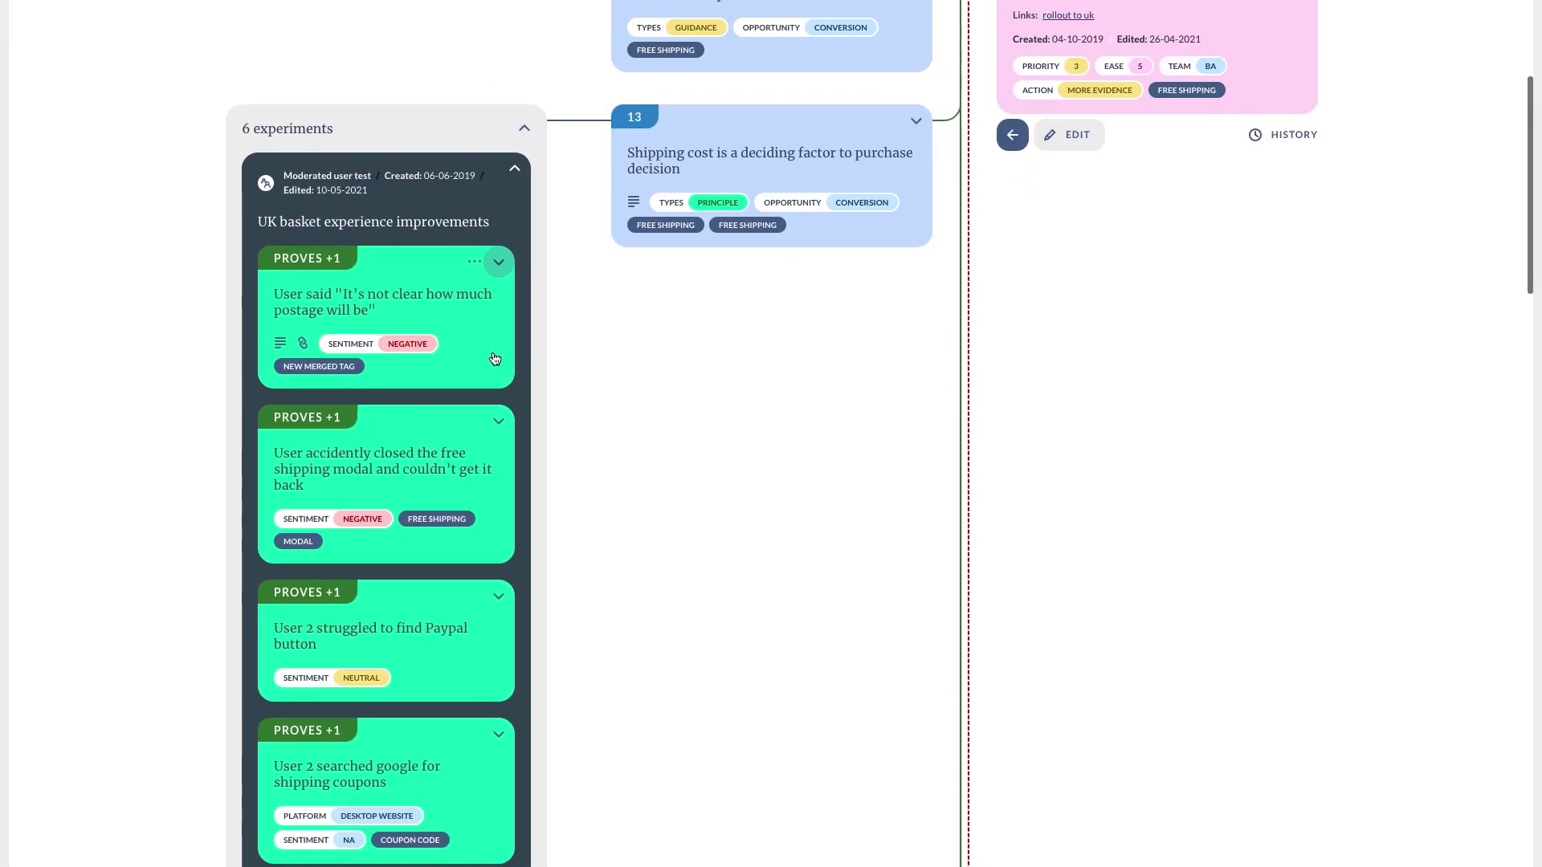
{"action": "scroll", "coordinate": [495, 358], "scroll_direction": "down", "scroll_amount": 20}
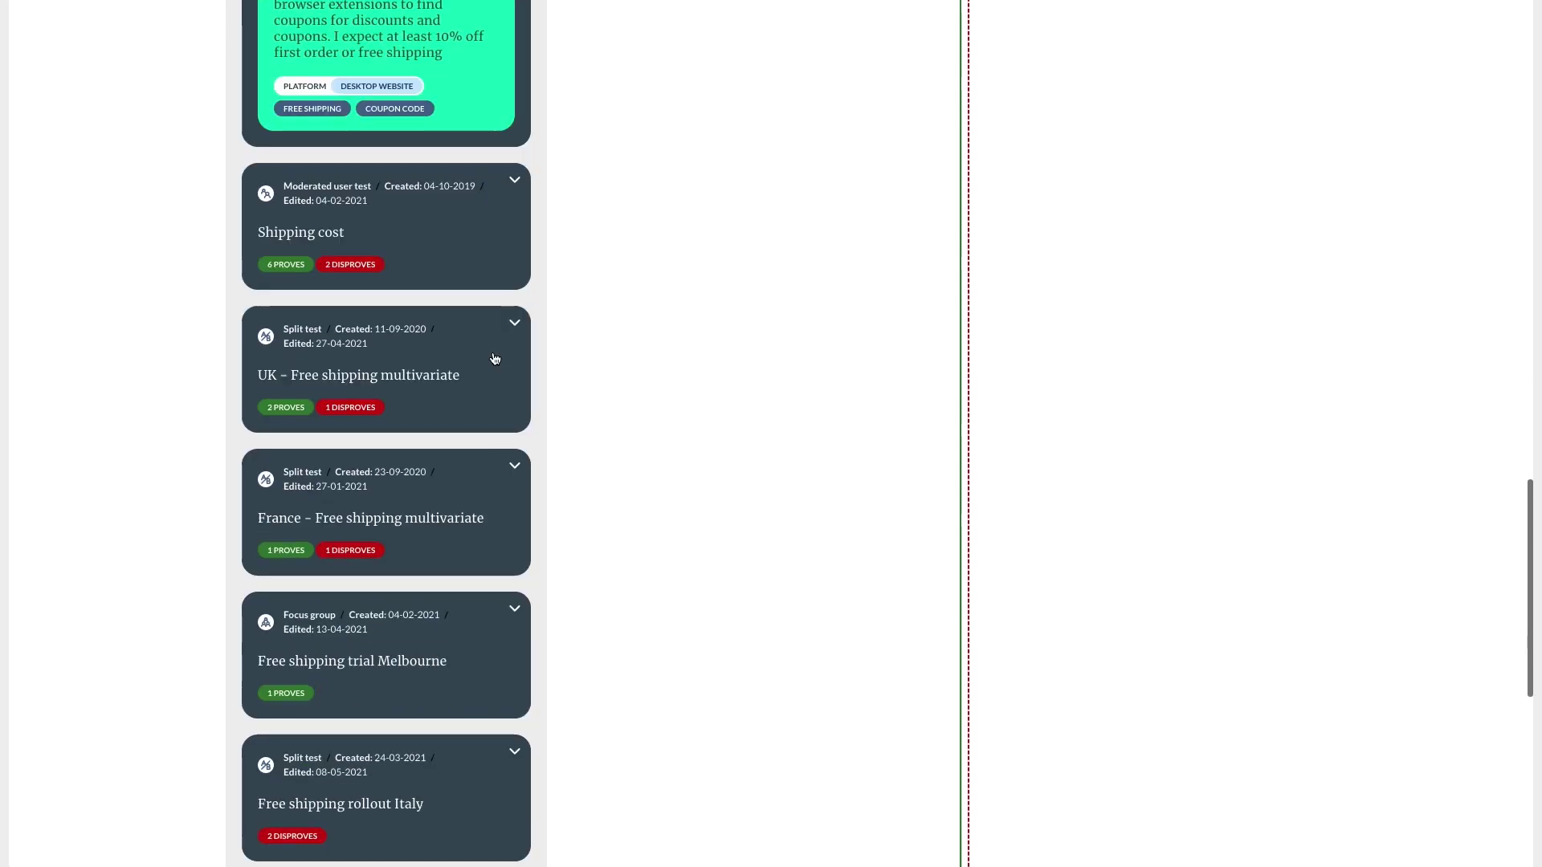
{"action": "scroll", "coordinate": [494, 358], "scroll_direction": "up", "scroll_amount": 1}
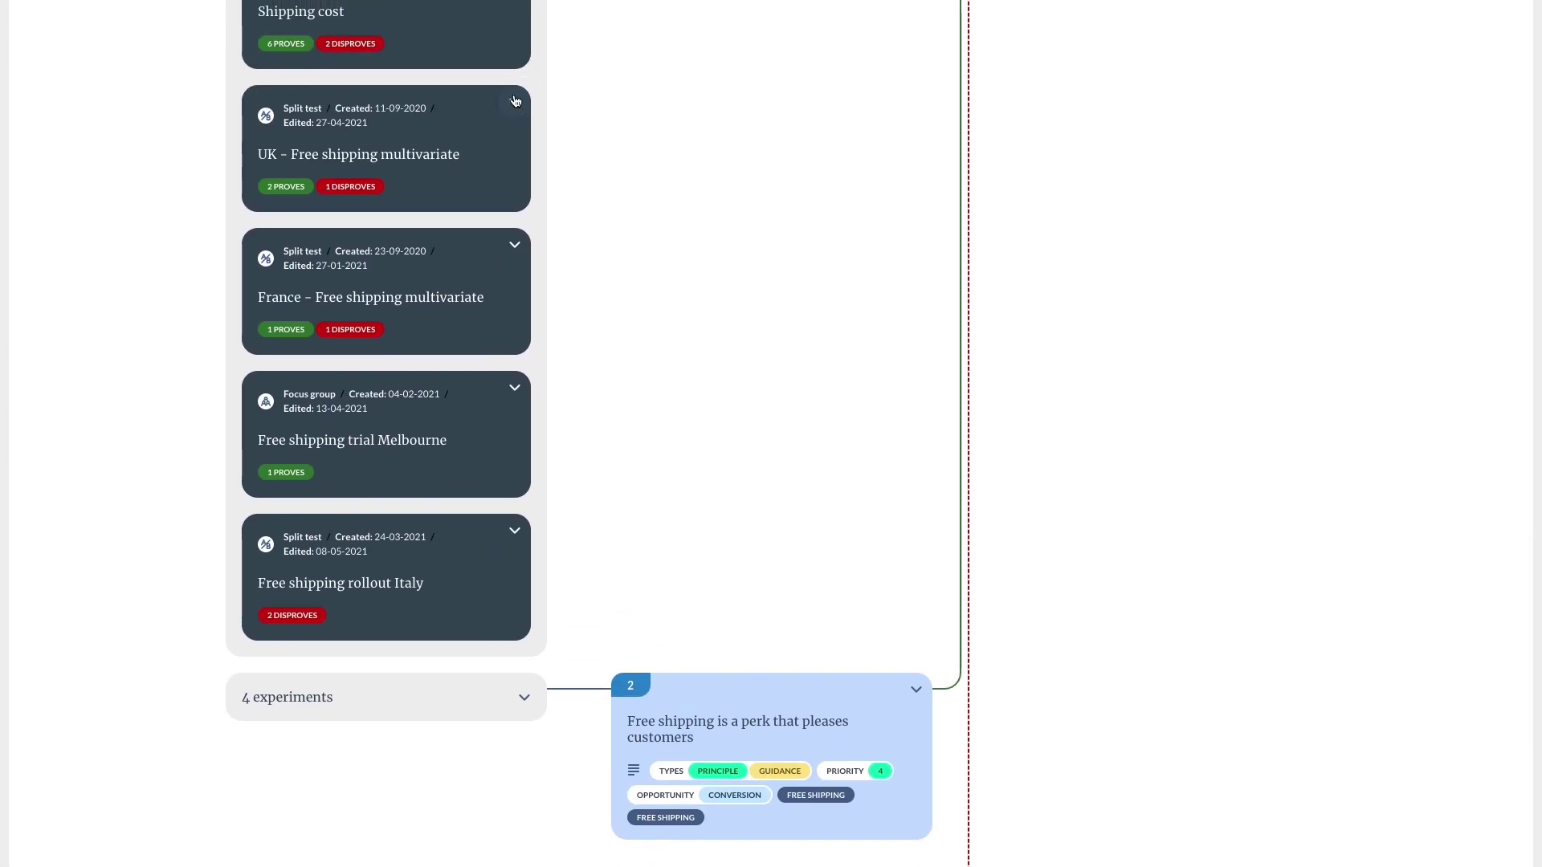
{"action": "left_click", "coordinate": [515, 101]}
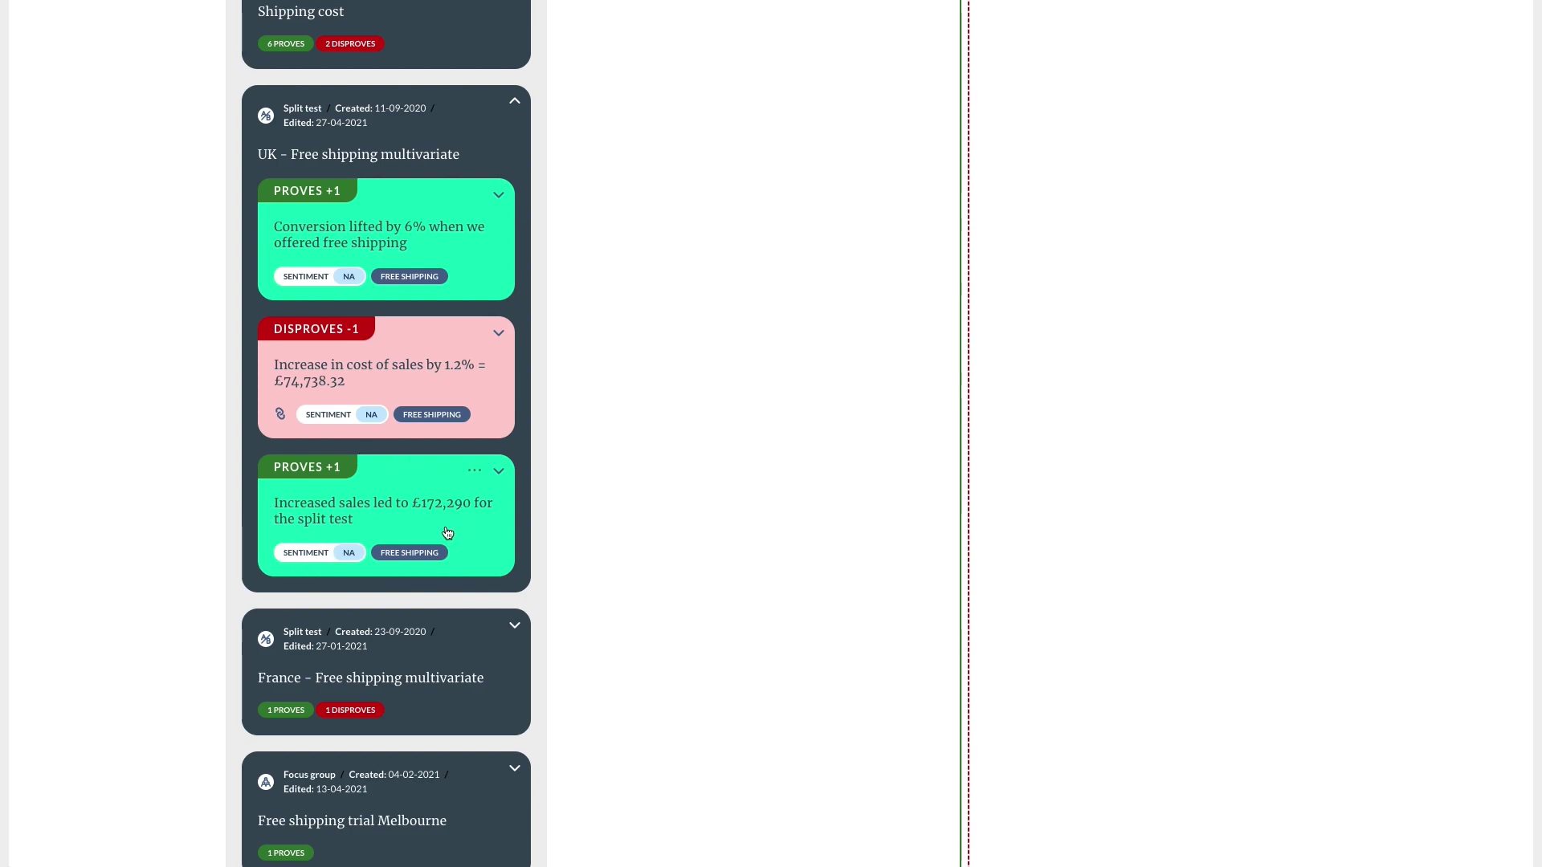
{"action": "scroll", "coordinate": [446, 533], "scroll_direction": "down", "scroll_amount": 4}
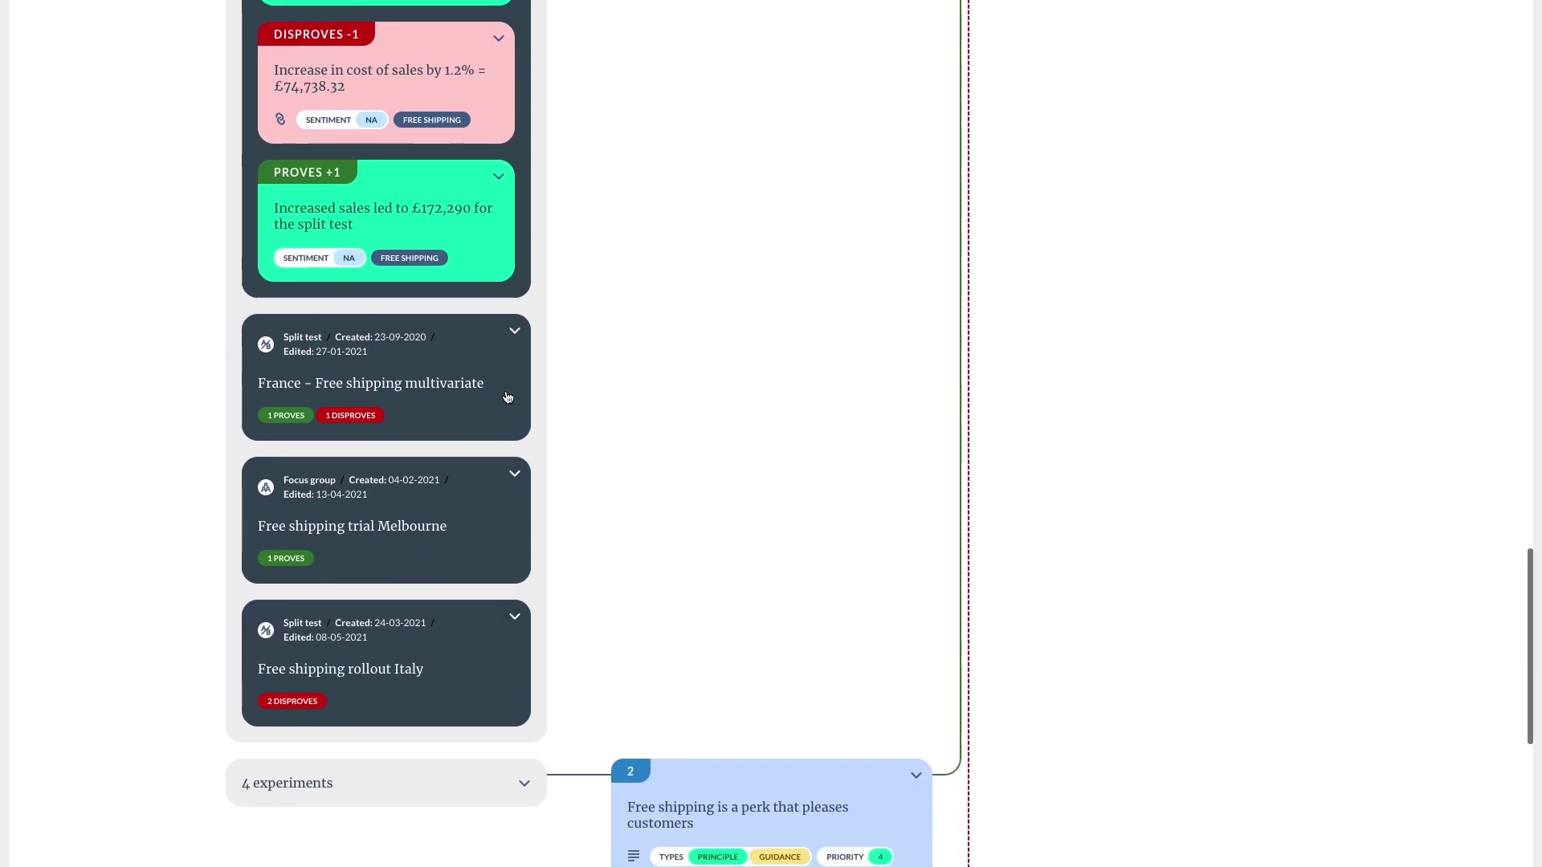
{"action": "left_click", "coordinate": [515, 340]}
{"action": "scroll", "coordinate": [515, 344], "scroll_direction": "down", "scroll_amount": 3}
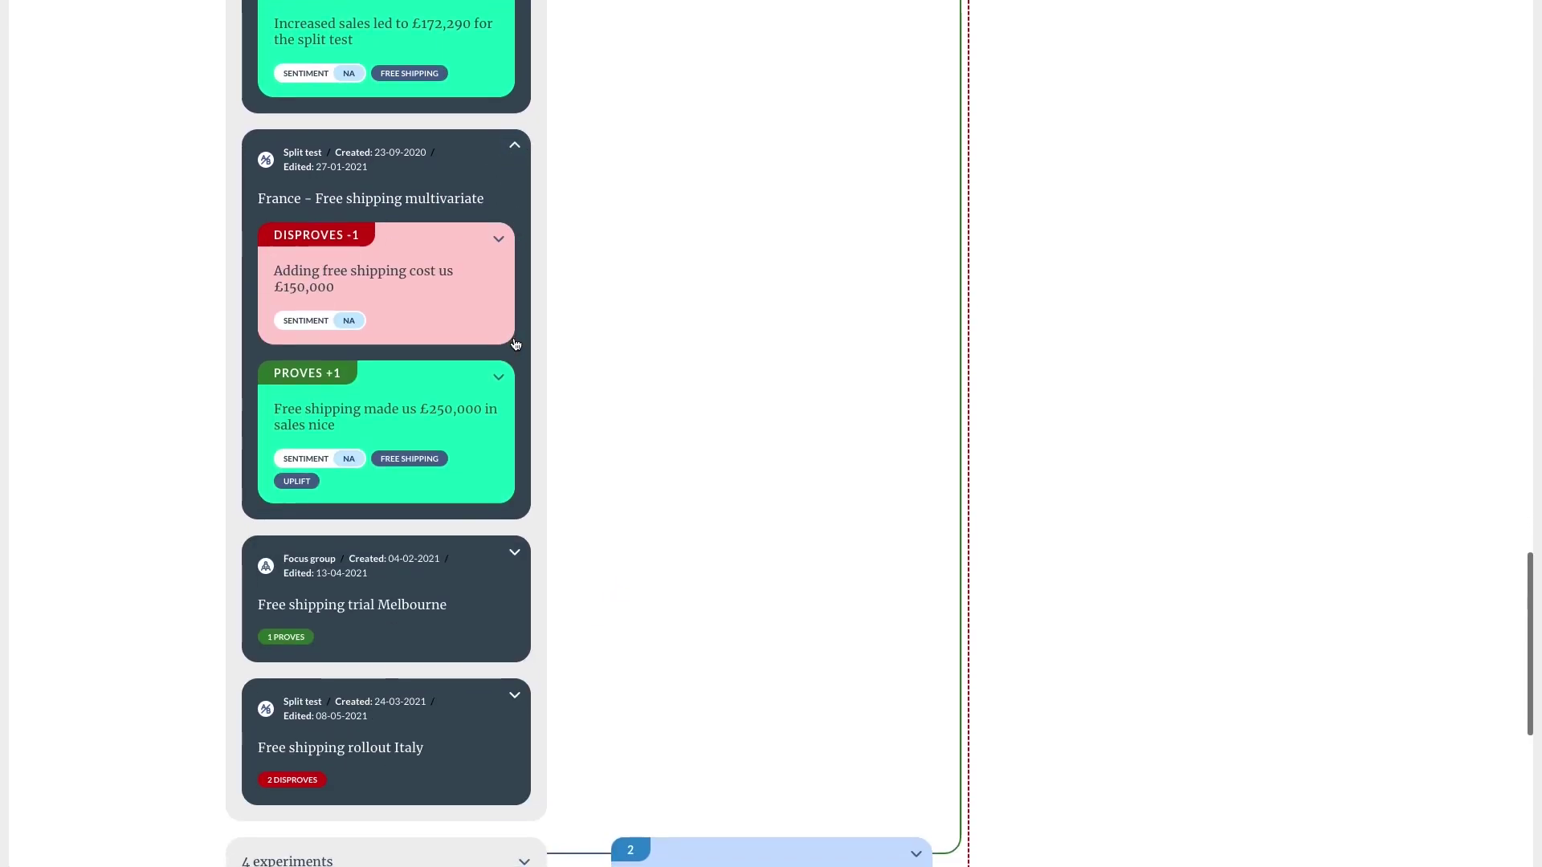
{"action": "left_click", "coordinate": [515, 640]}
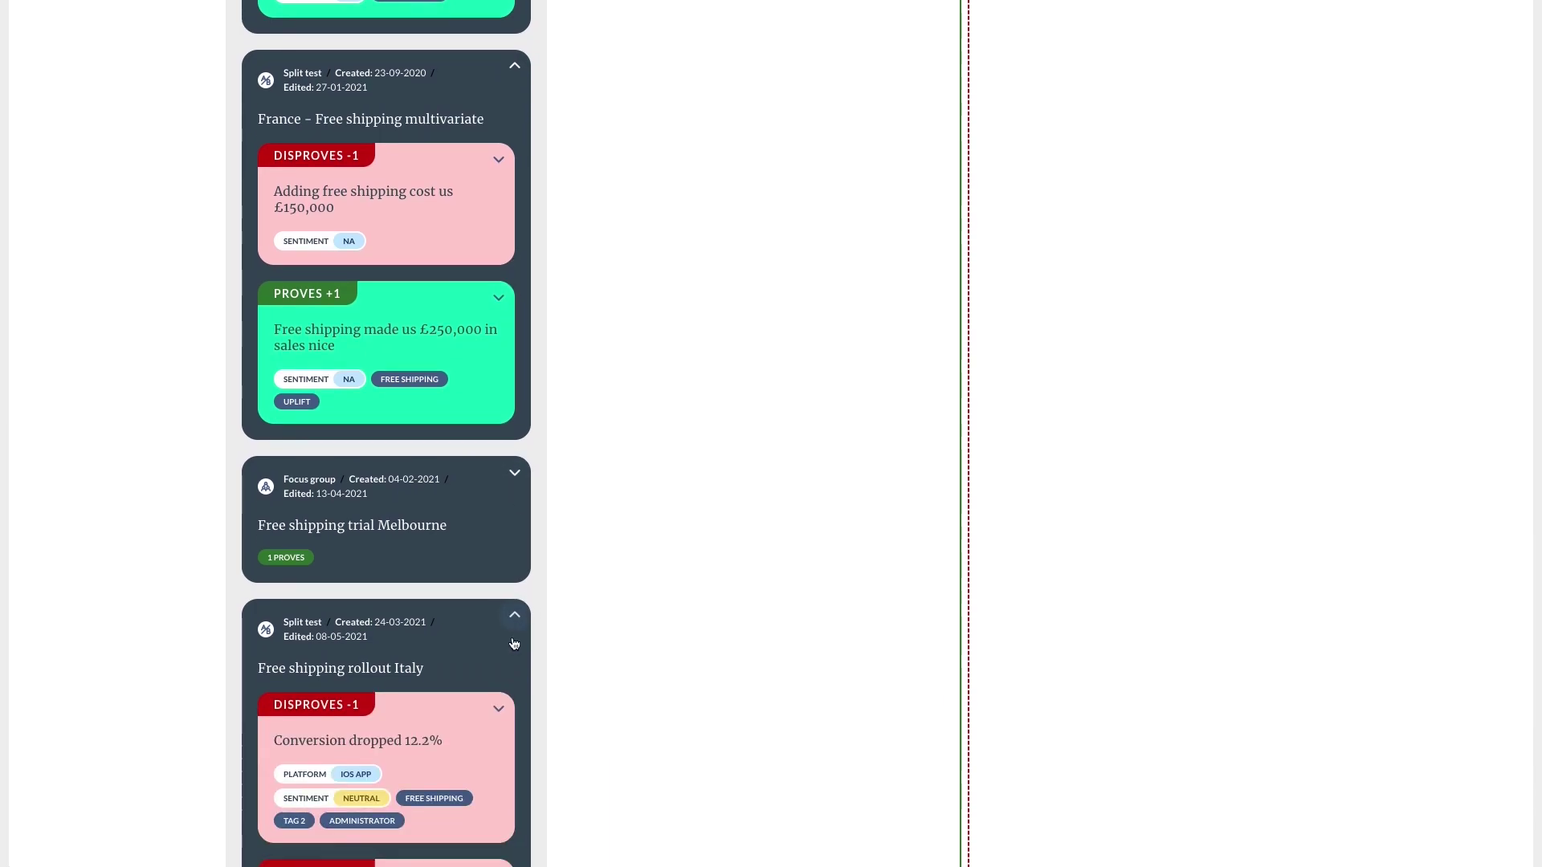
{"action": "scroll", "coordinate": [514, 643], "scroll_direction": "down", "scroll_amount": 2}
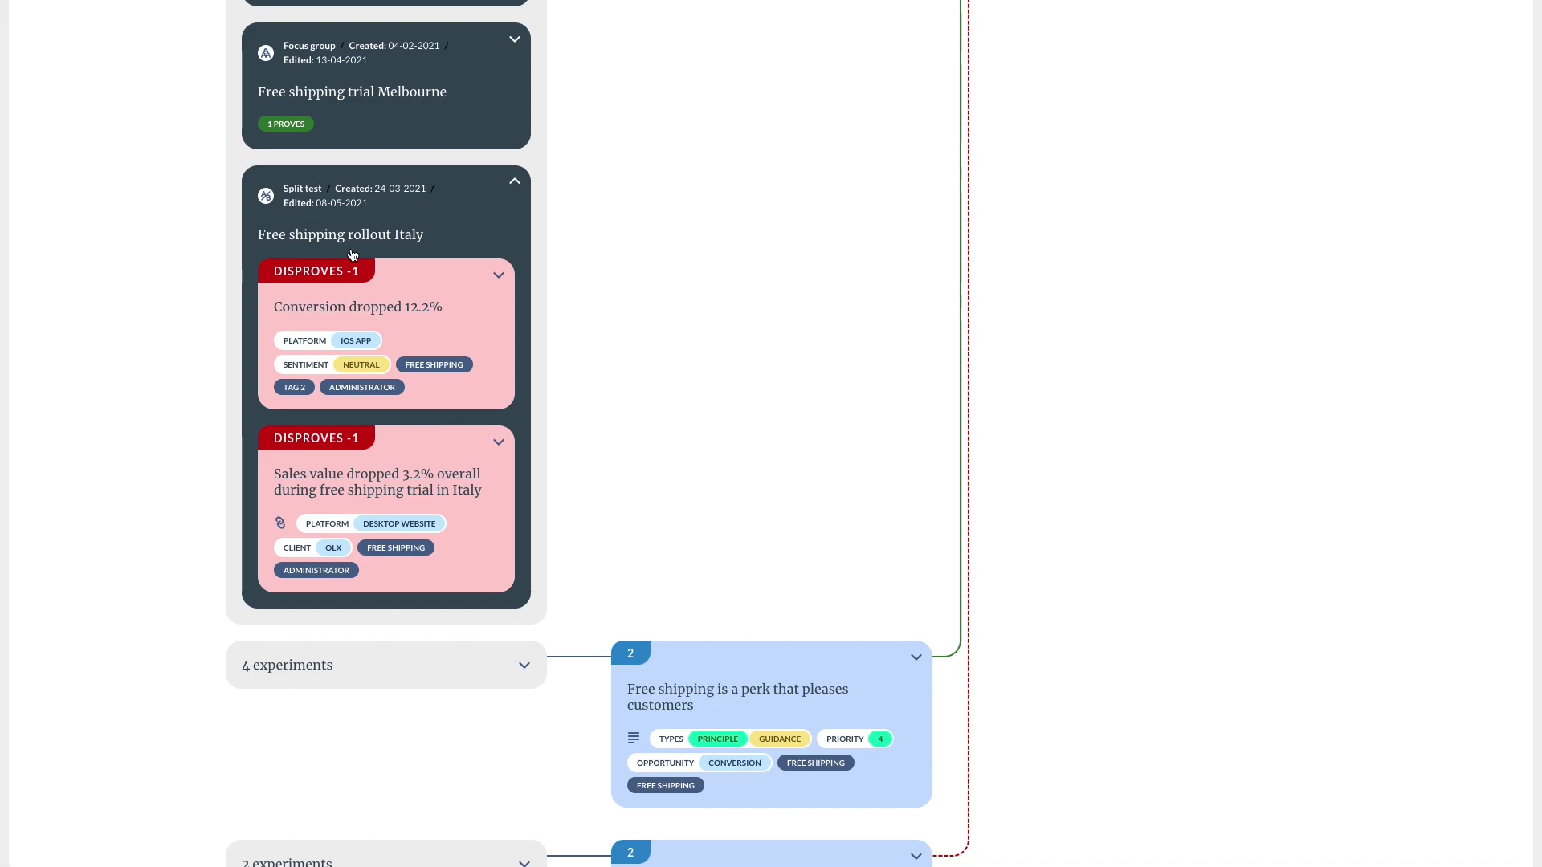
Open the Free shipping rollout Italy experiment and switch its evidence map to individual facts.
{"action": "left_click", "coordinate": [309, 234]}
{"action": "scroll", "coordinate": [308, 235], "scroll_direction": "up", "scroll_amount": 6}
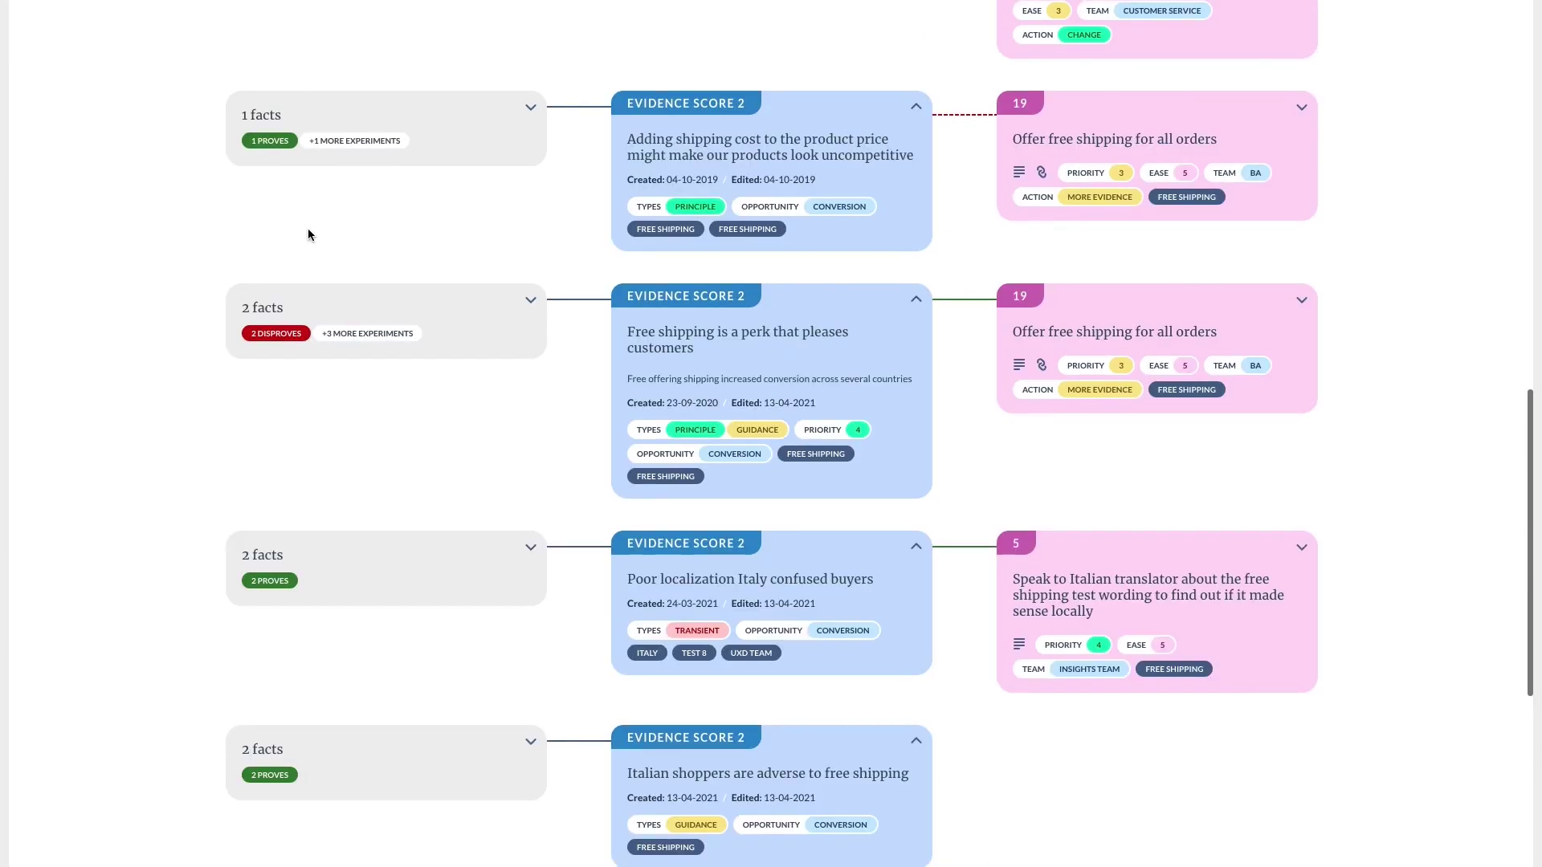
{"action": "scroll", "coordinate": [309, 234], "scroll_direction": "up", "scroll_amount": 10}
{"action": "left_click", "coordinate": [262, 215]}
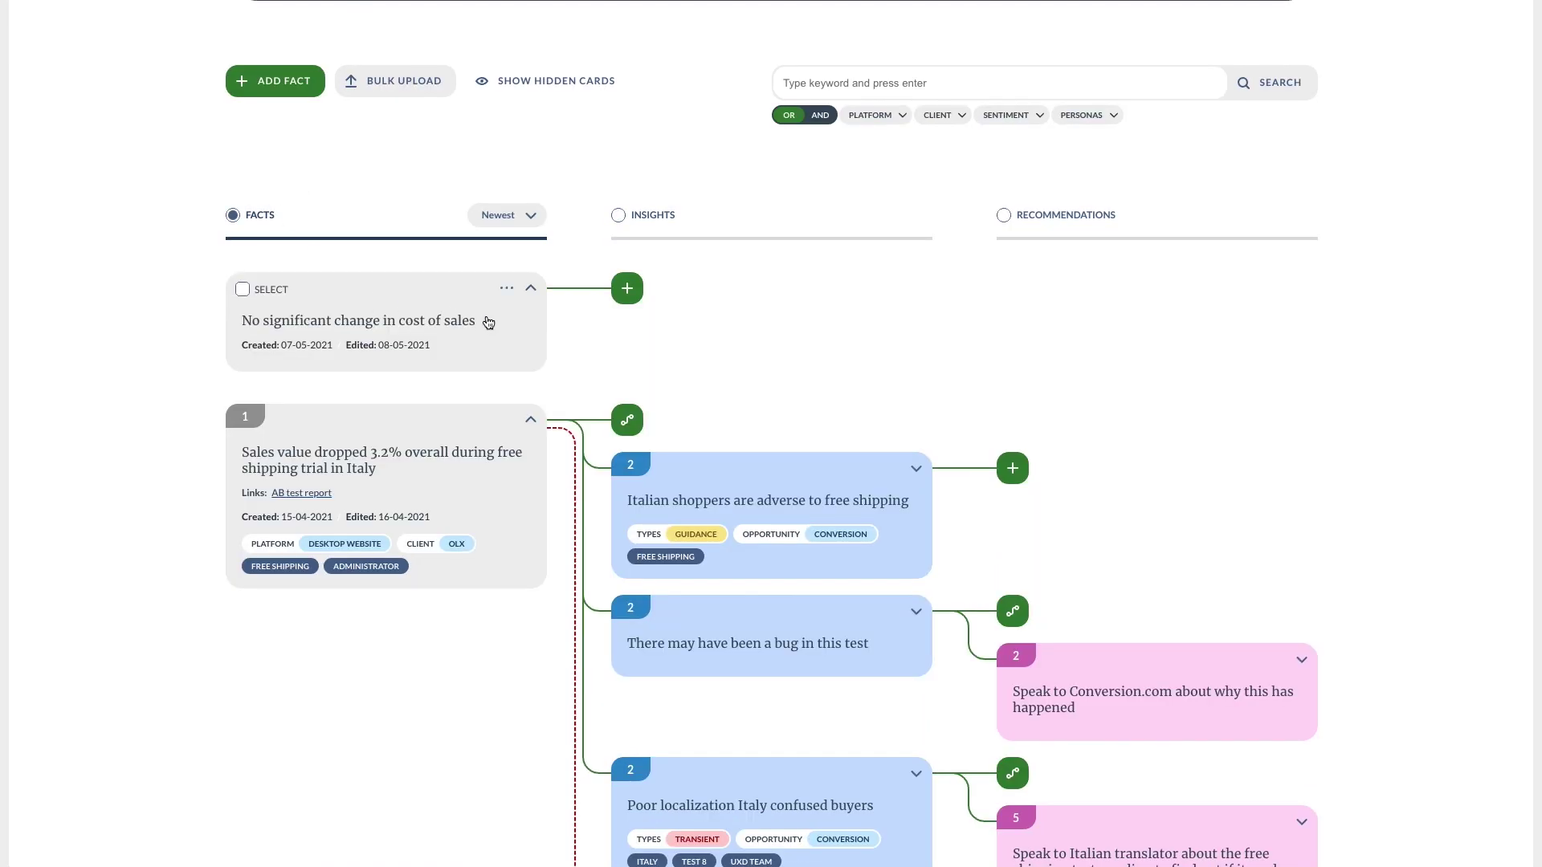
{"action": "scroll", "coordinate": [623, 417], "scroll_direction": "down", "scroll_amount": 2}
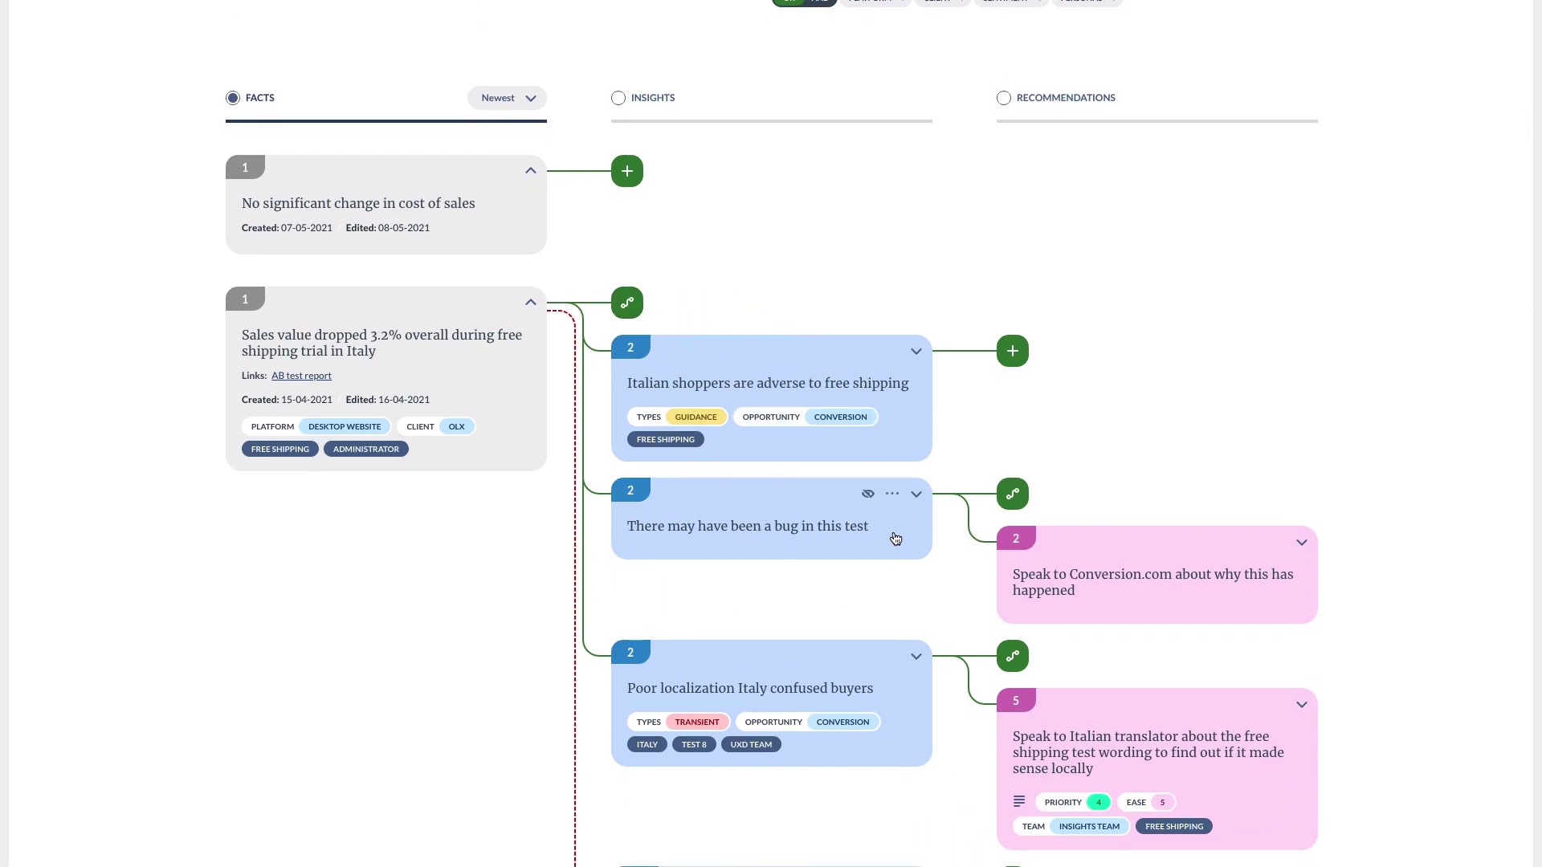
{"action": "scroll", "coordinate": [895, 538], "scroll_direction": "down", "scroll_amount": 3}
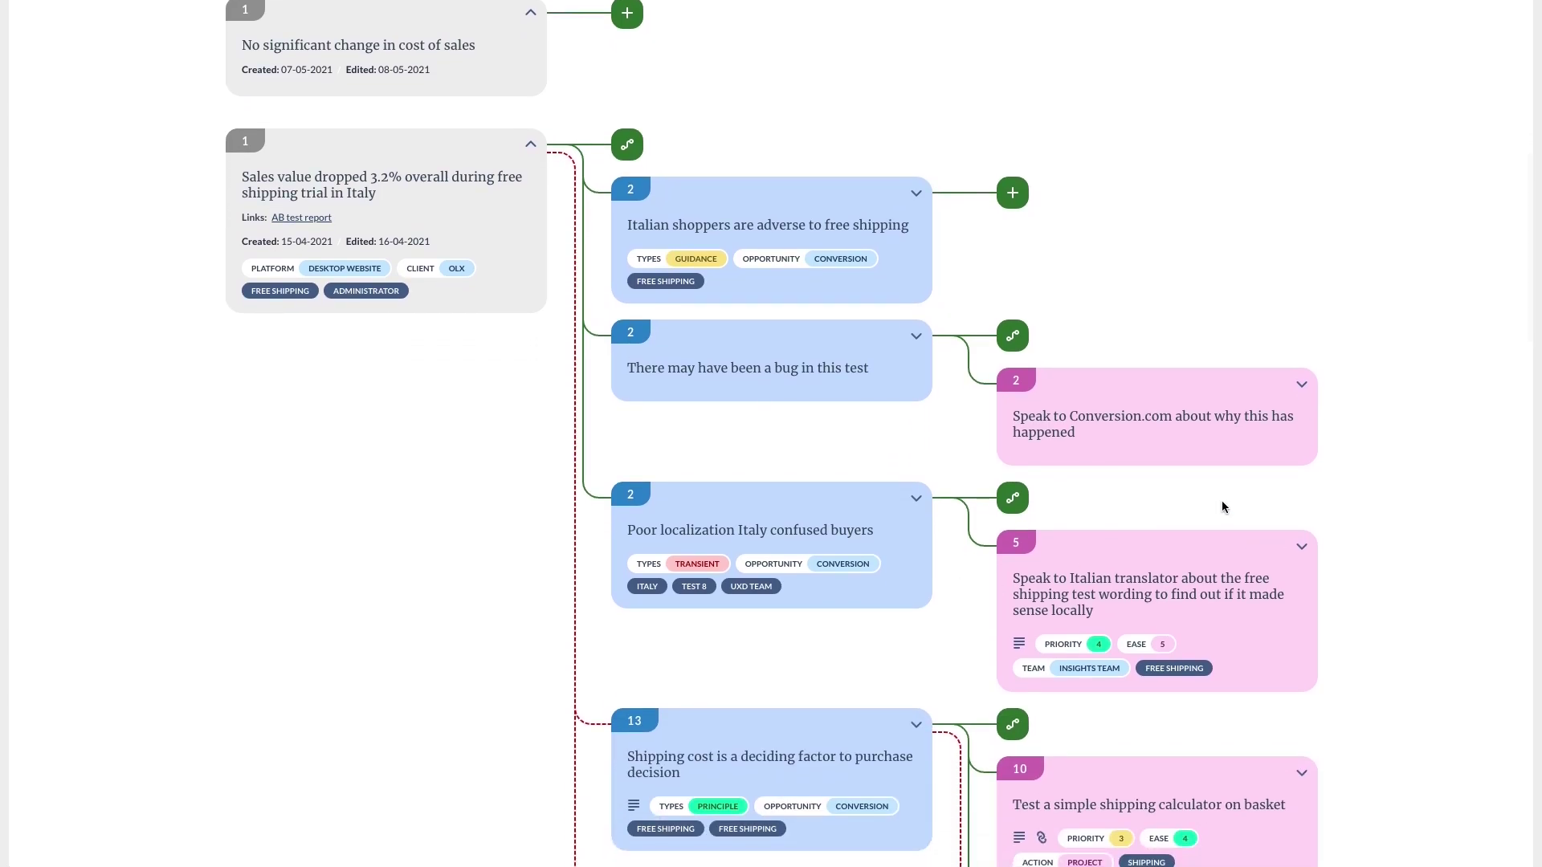
{"action": "scroll", "coordinate": [1222, 506], "scroll_direction": "down", "scroll_amount": 1}
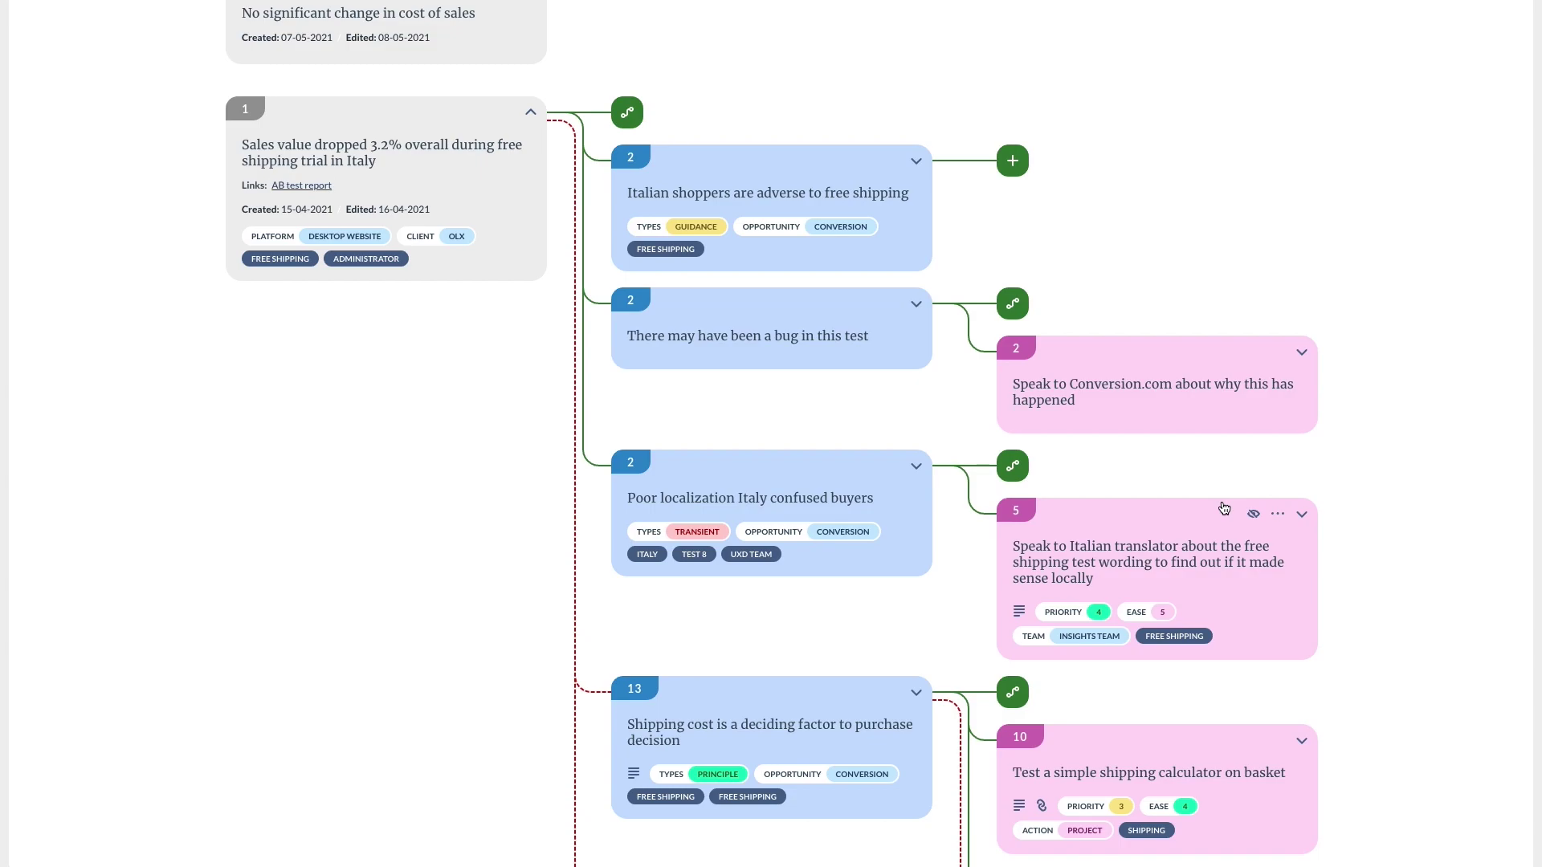
Open the 'Italian shoppers are adverse to free shipping' insight and expand its Italy rollout facts.
{"action": "left_click", "coordinate": [792, 182]}
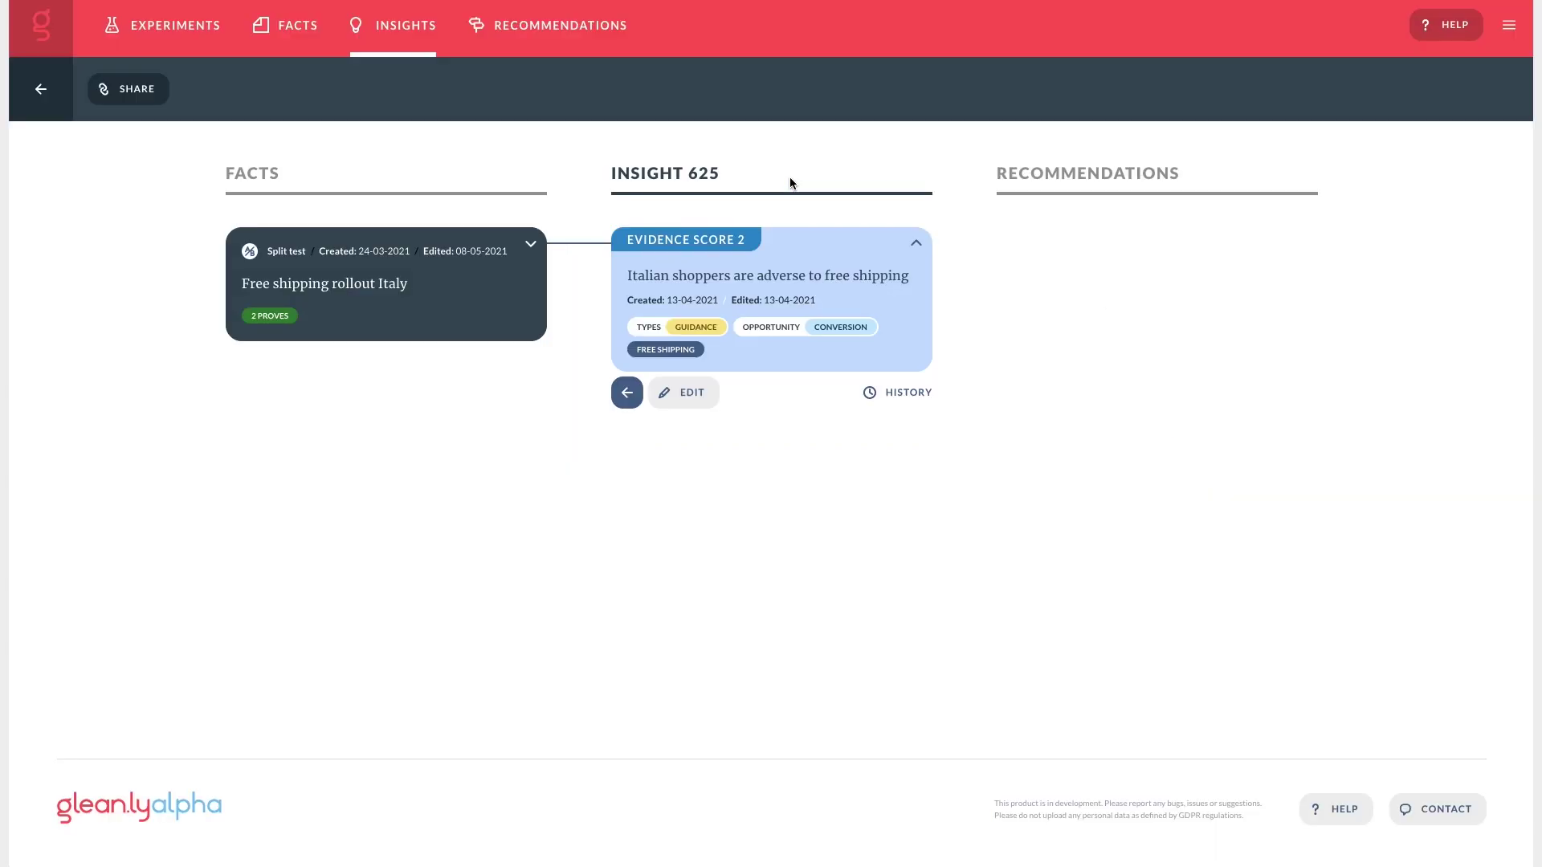
{"action": "left_click", "coordinate": [530, 245]}
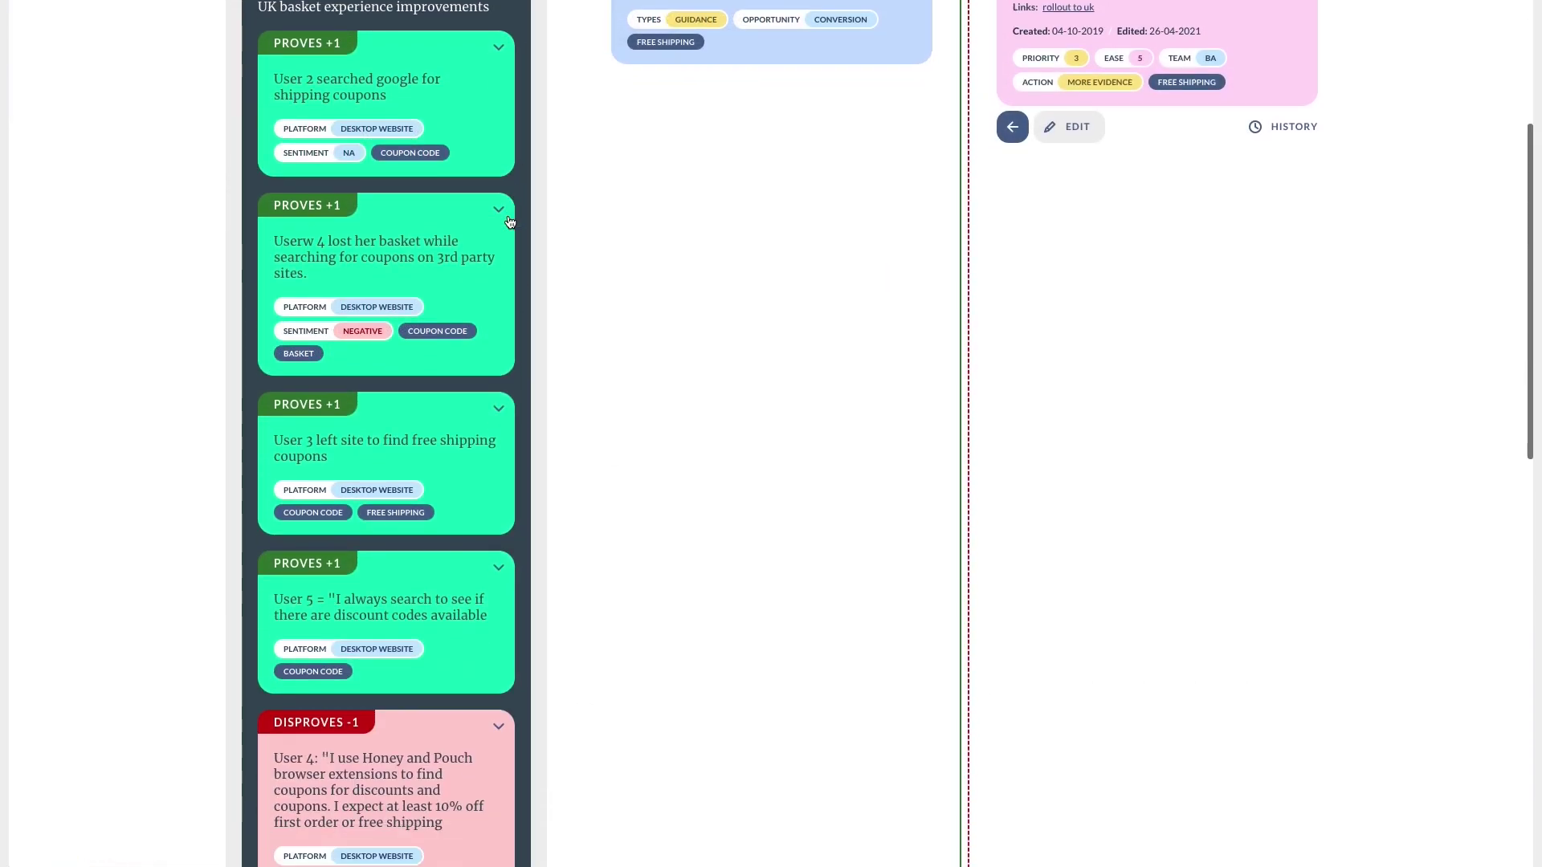
{"action": "scroll", "coordinate": [509, 222], "scroll_direction": "down", "scroll_amount": 3}
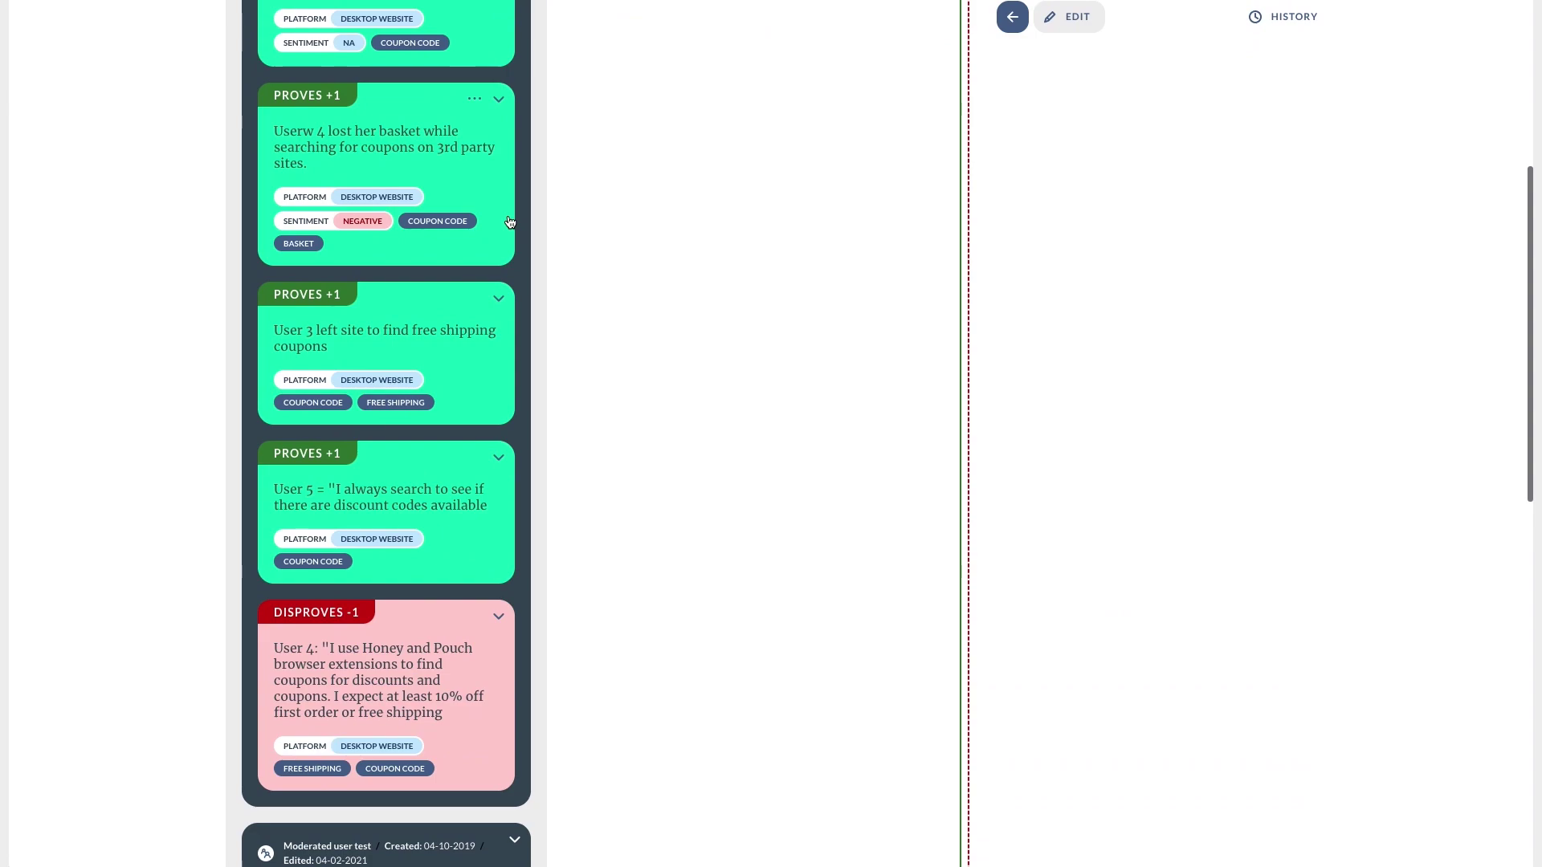
{"action": "scroll", "coordinate": [509, 223], "scroll_direction": "up", "scroll_amount": 3}
{"action": "scroll", "coordinate": [509, 222], "scroll_direction": "up", "scroll_amount": 2}
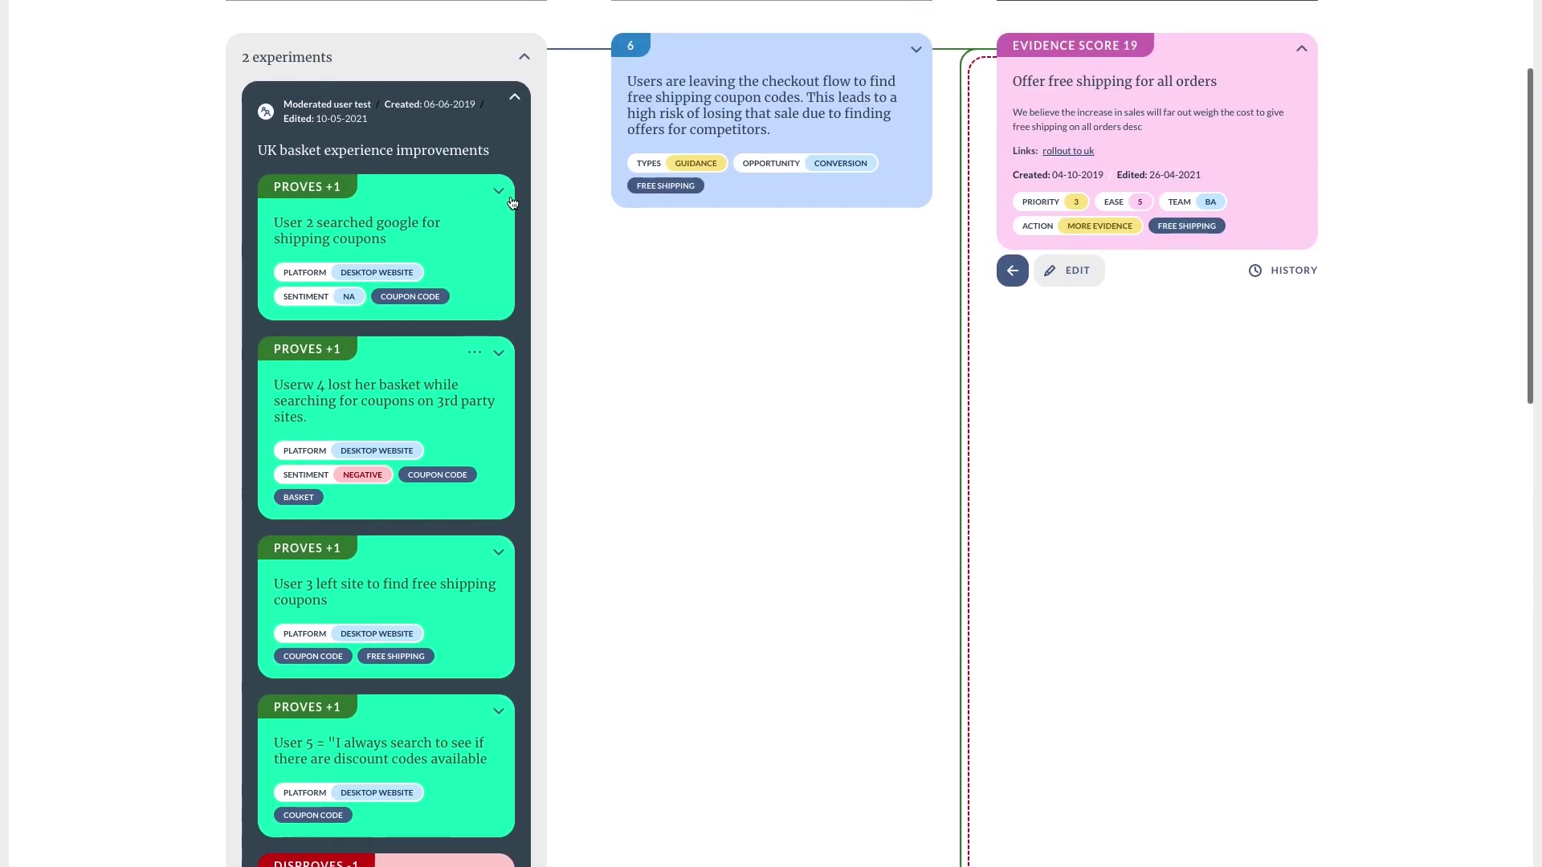
On Recommendation 77, toggle the experiment groups behind the uncompetitive pricing, free-shipping perk and checkout coupon insights.
{"action": "left_click", "coordinate": [515, 98]}
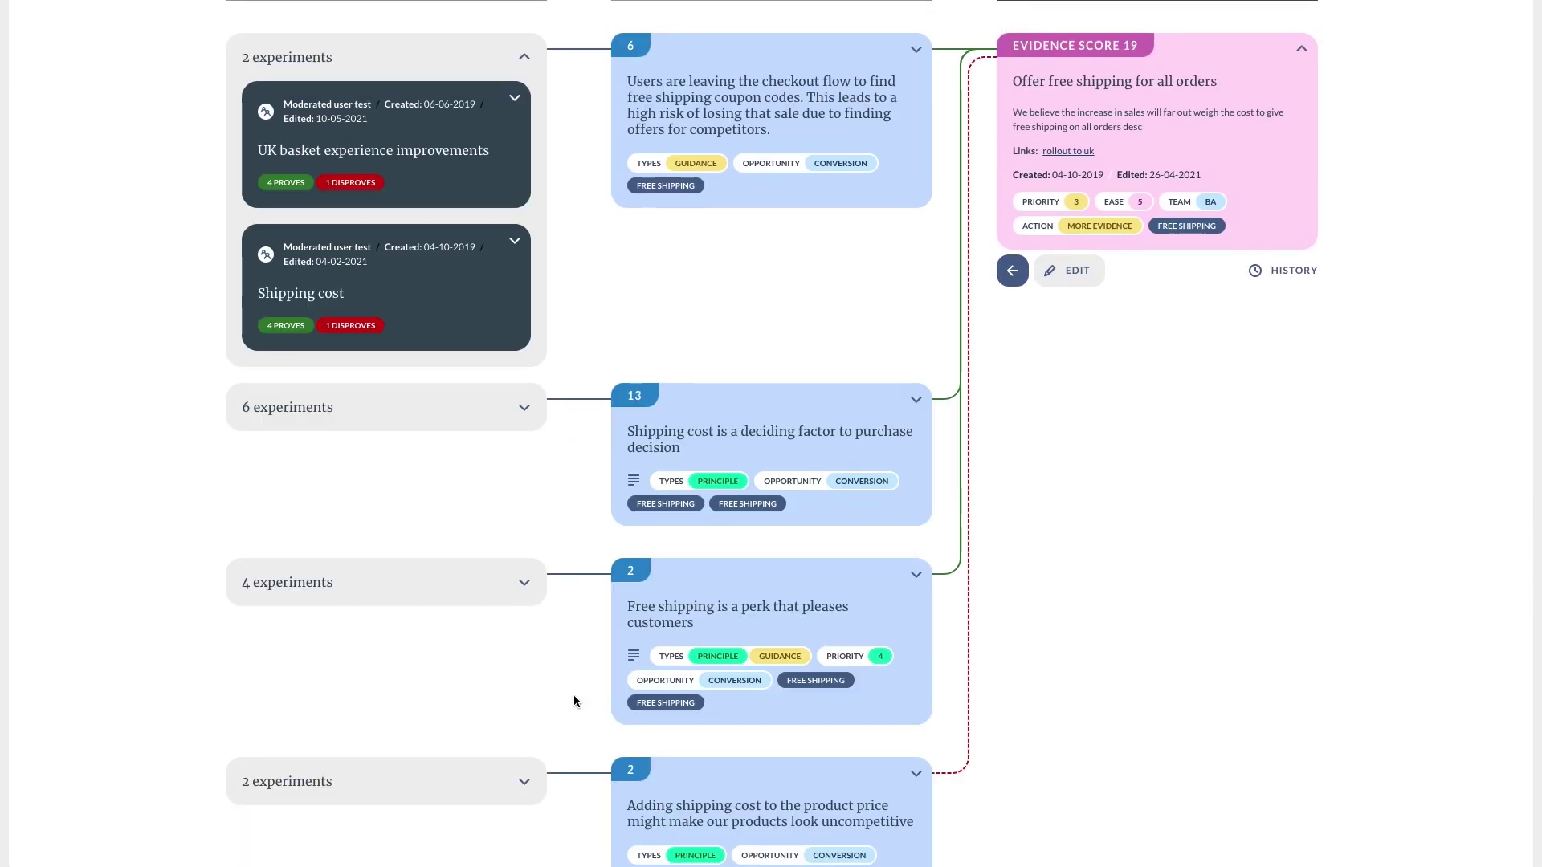
{"action": "scroll", "coordinate": [574, 695], "scroll_direction": "down", "scroll_amount": 3}
{"action": "left_click", "coordinate": [523, 586]}
{"action": "scroll", "coordinate": [526, 589], "scroll_direction": "down", "scroll_amount": 1}
{"action": "left_click", "coordinate": [514, 519]}
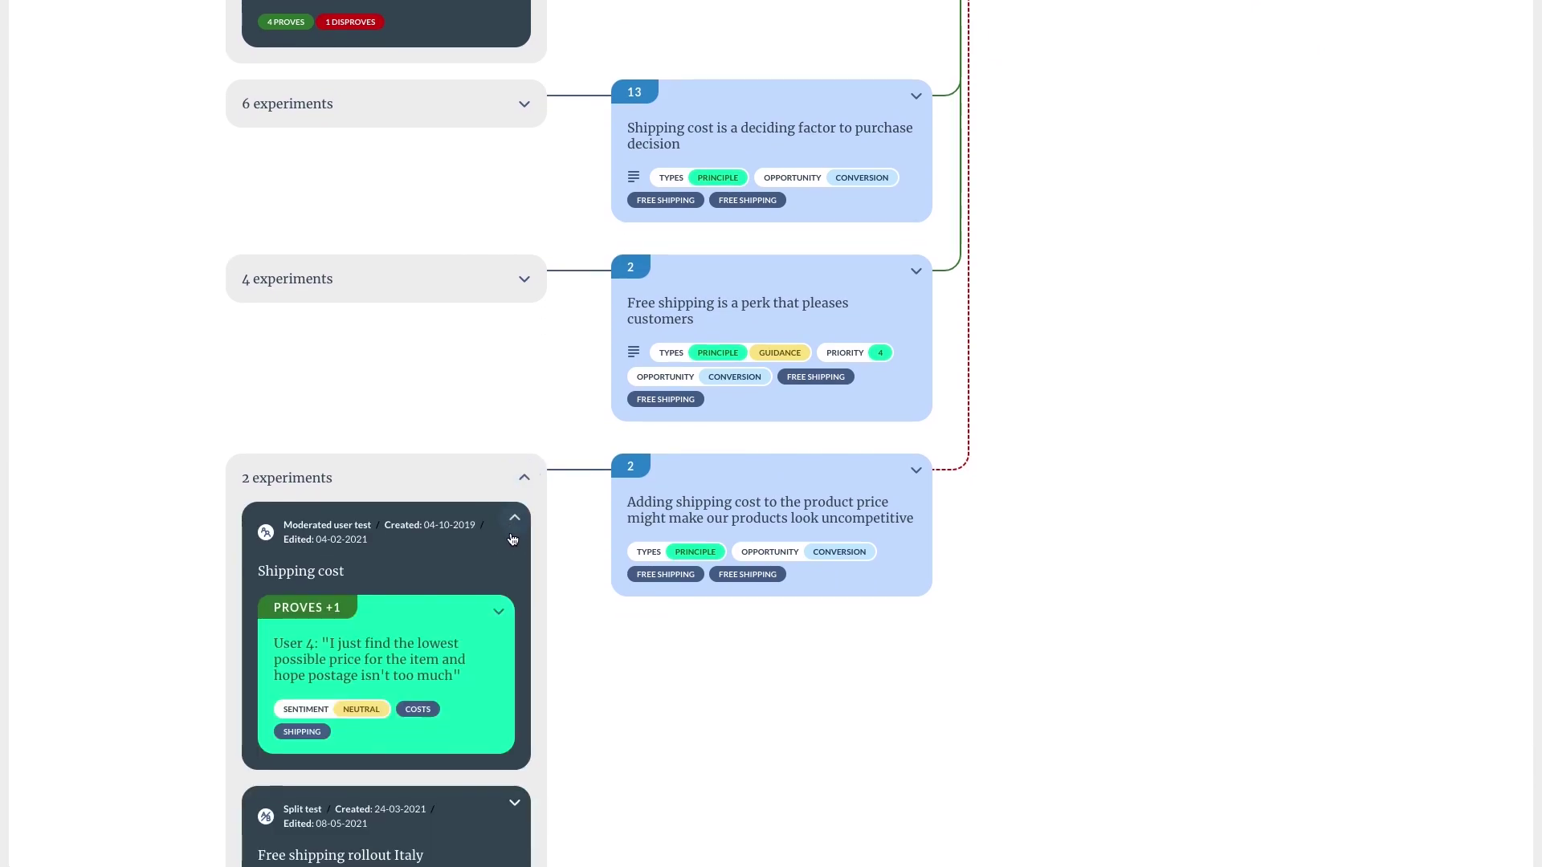
{"action": "left_click", "coordinate": [522, 479]}
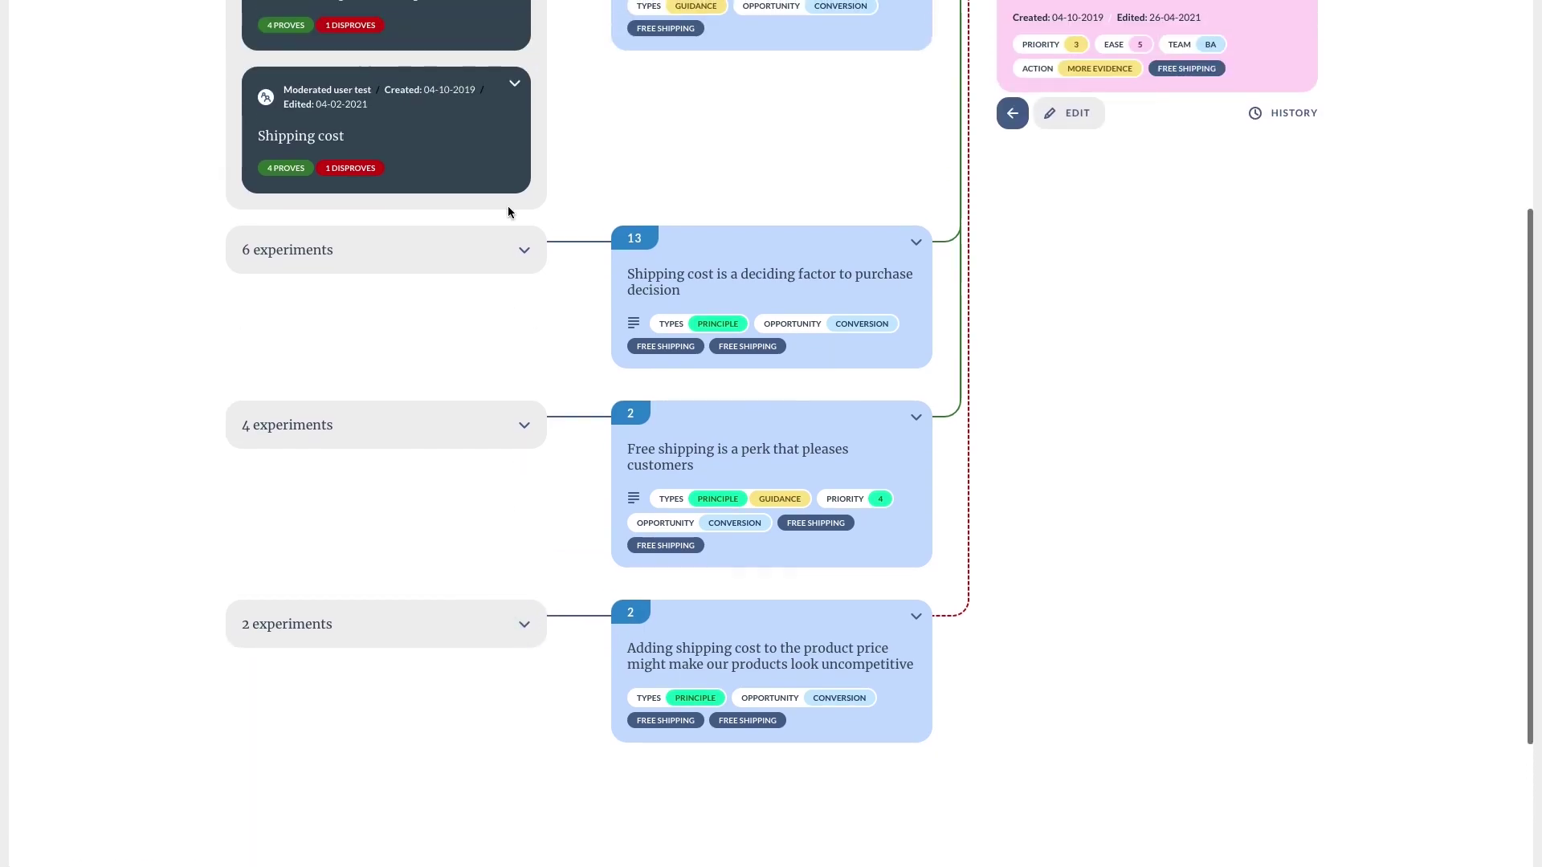
{"action": "left_click", "coordinate": [518, 432]}
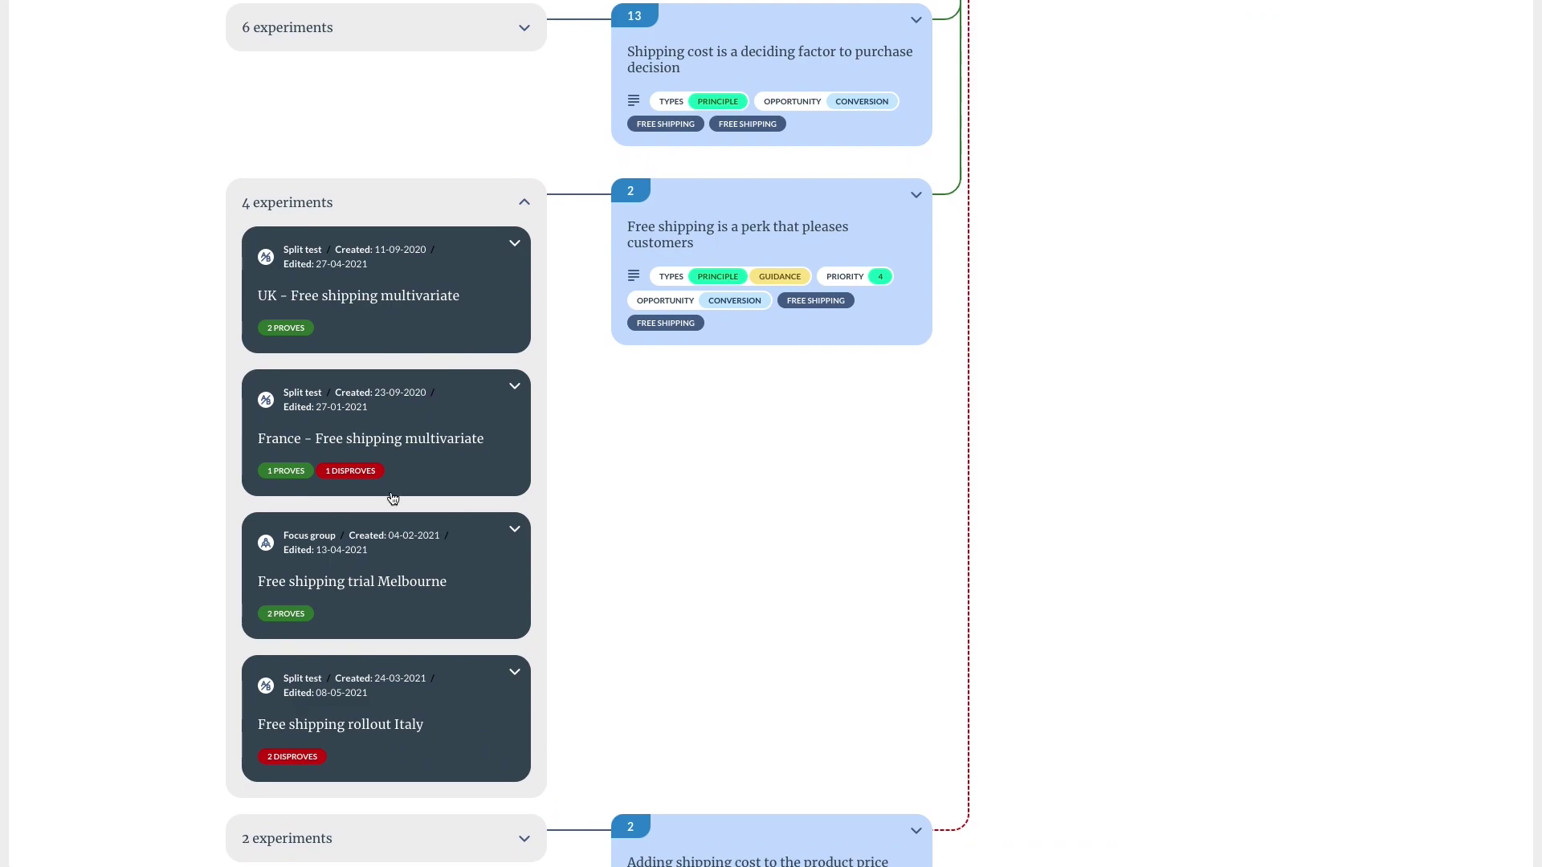
{"action": "scroll", "coordinate": [623, 201], "scroll_direction": "up", "scroll_amount": 6}
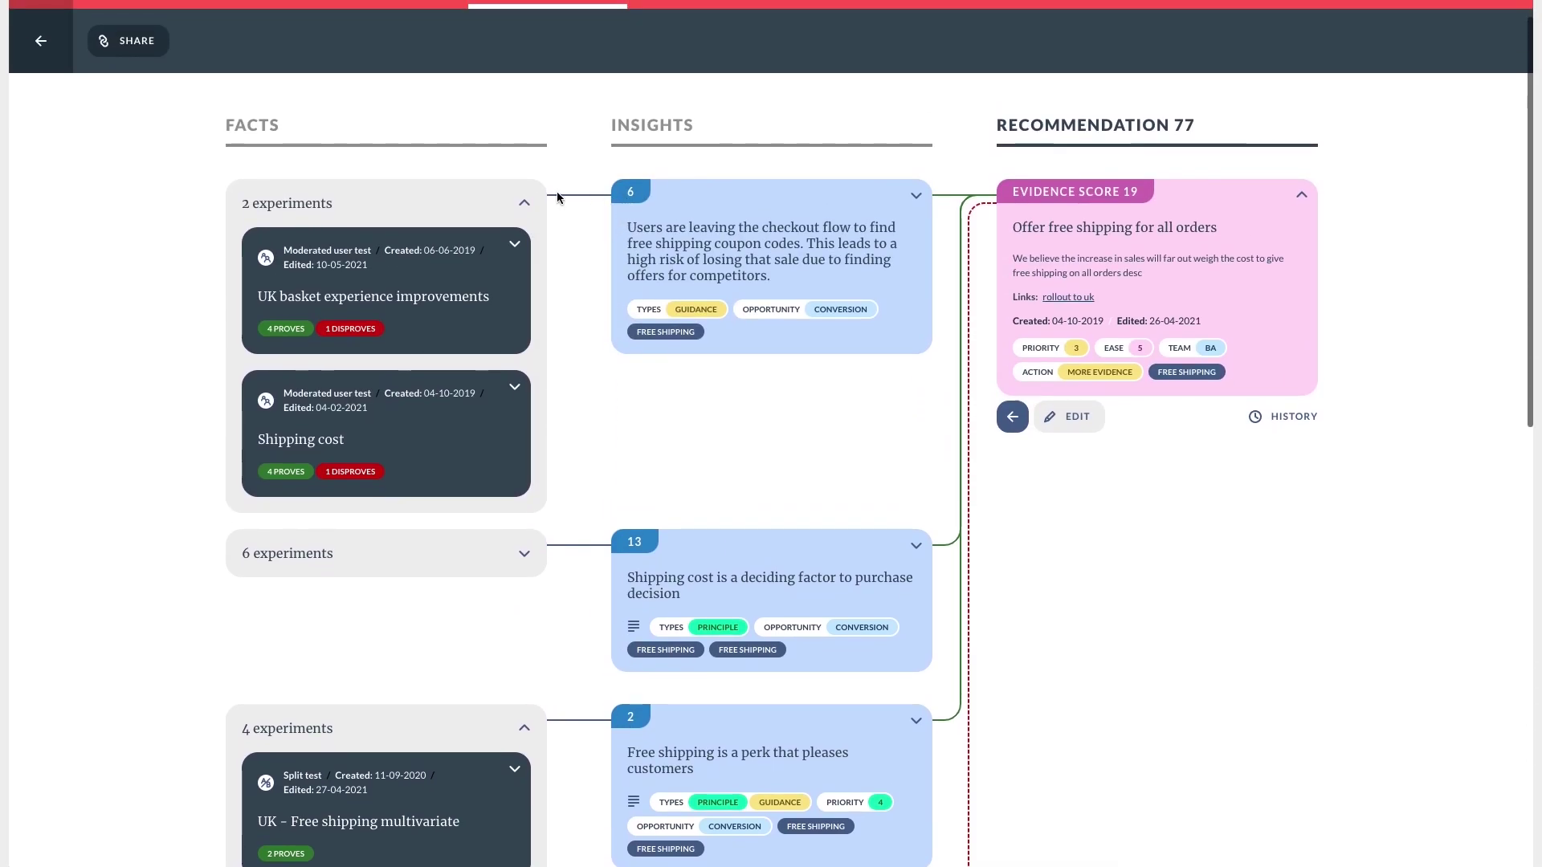
{"action": "left_click", "coordinate": [518, 201]}
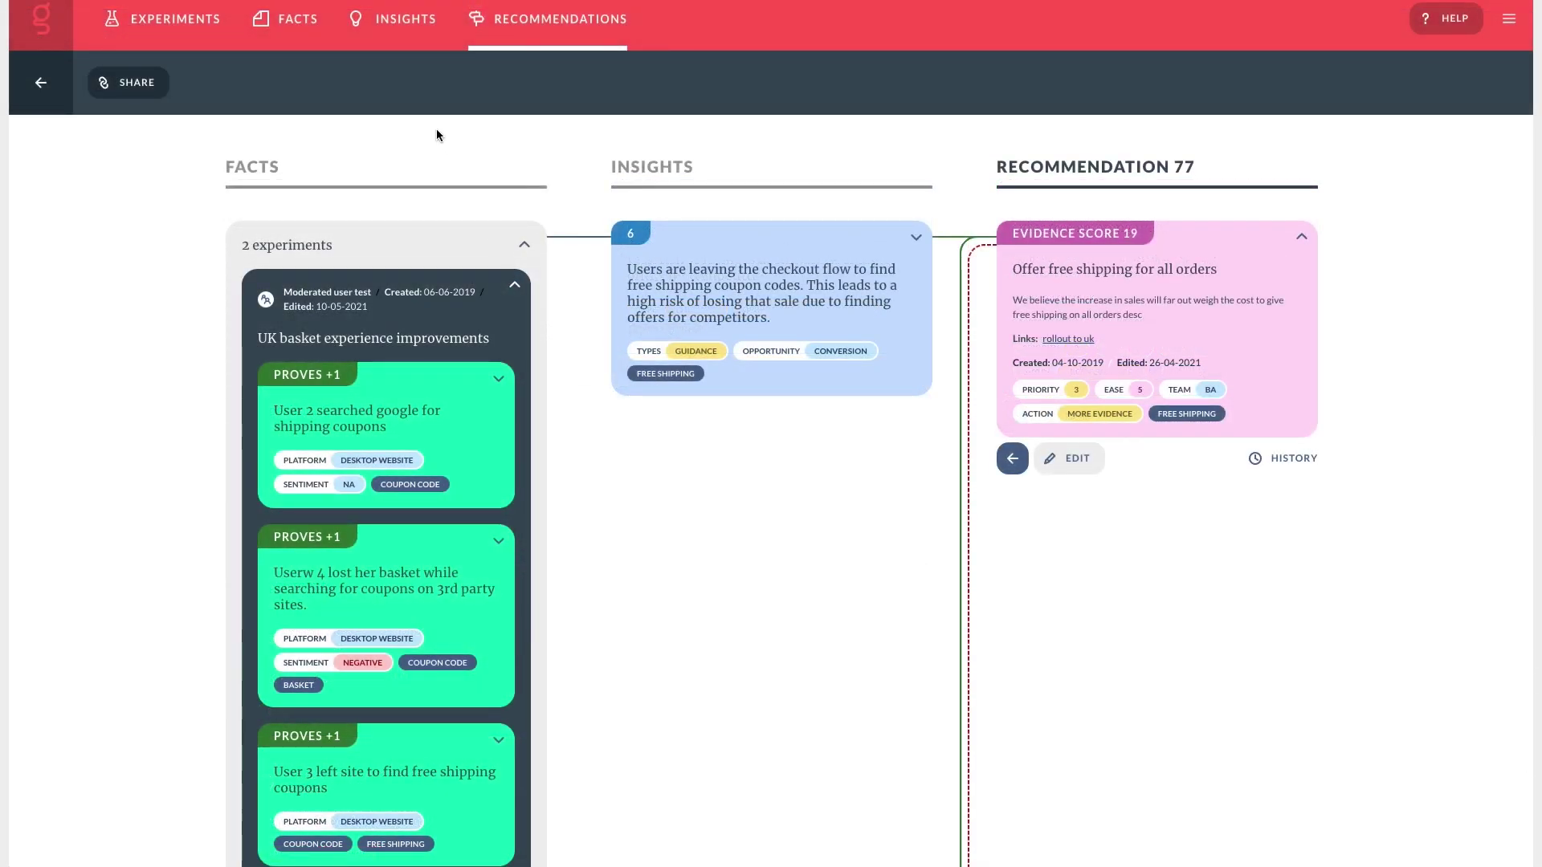
Open the Insights tab with all 345 insights and put the cursor in its keyword search box.
{"action": "left_click", "coordinate": [370, 33]}
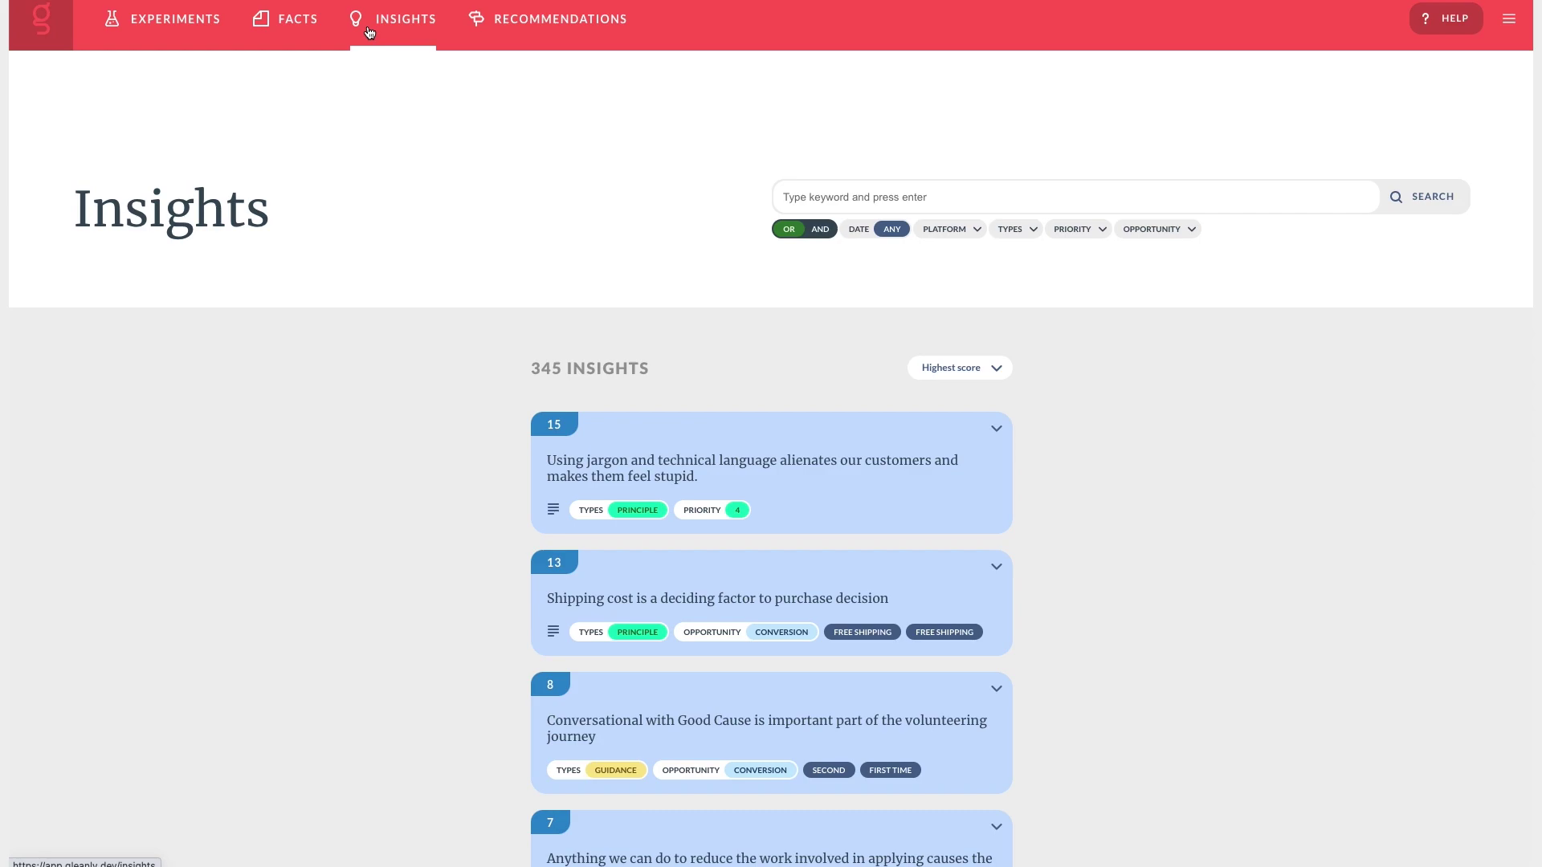
{"action": "left_click", "coordinate": [815, 186]}
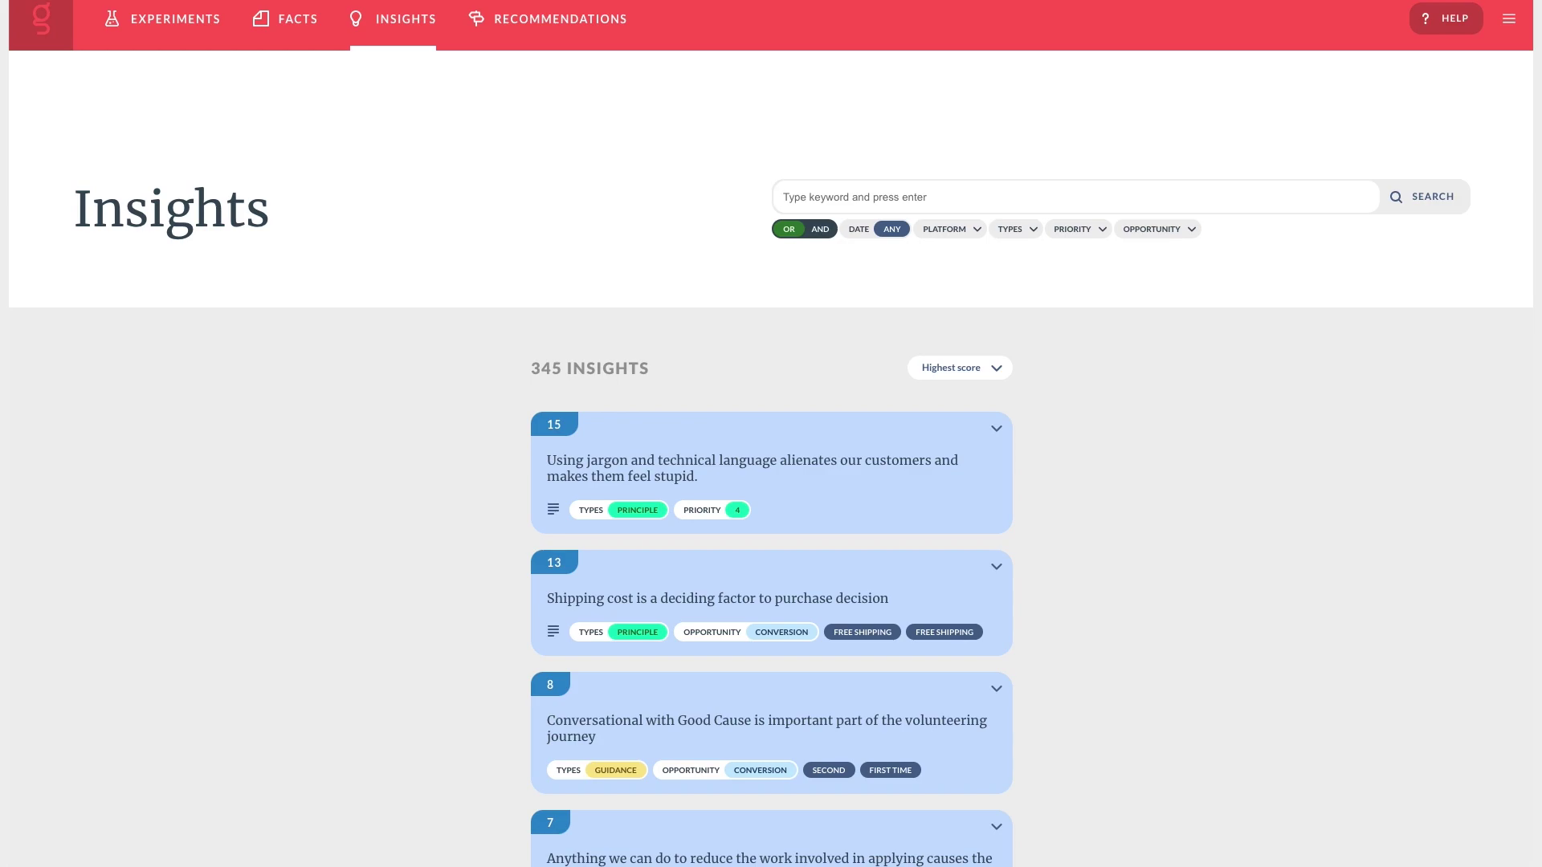
Search the insights for 'shipping' and browse the platform, type, priority and opportunity filters.
{"action": "type", "text": "shipping"}
{"action": "key", "text": "Return"}
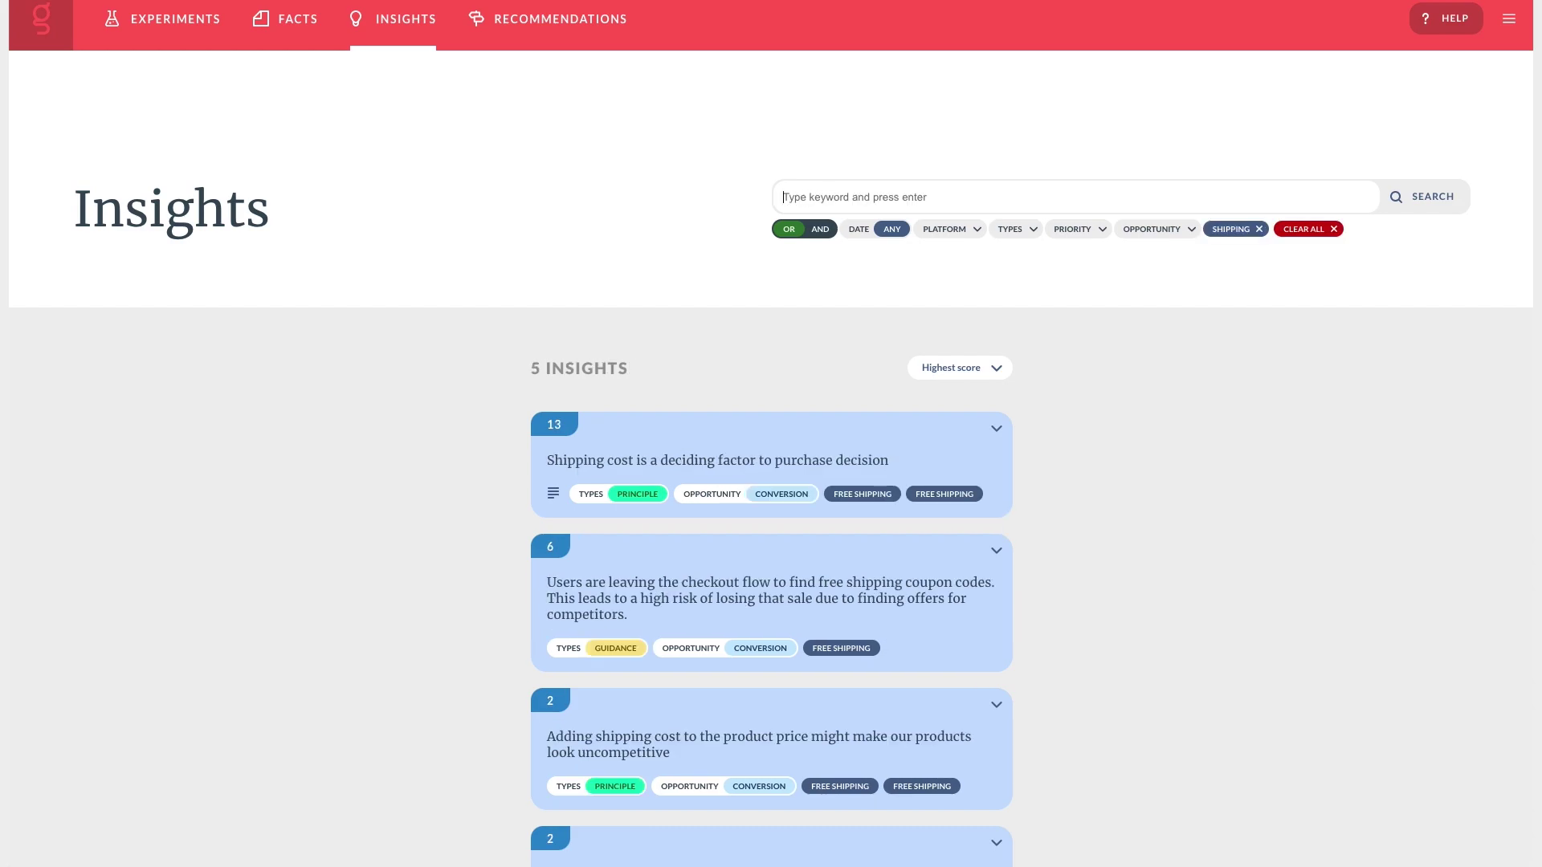
{"action": "left_click", "coordinate": [963, 238]}
{"action": "left_click", "coordinate": [1008, 235]}
{"action": "left_click", "coordinate": [1067, 232]}
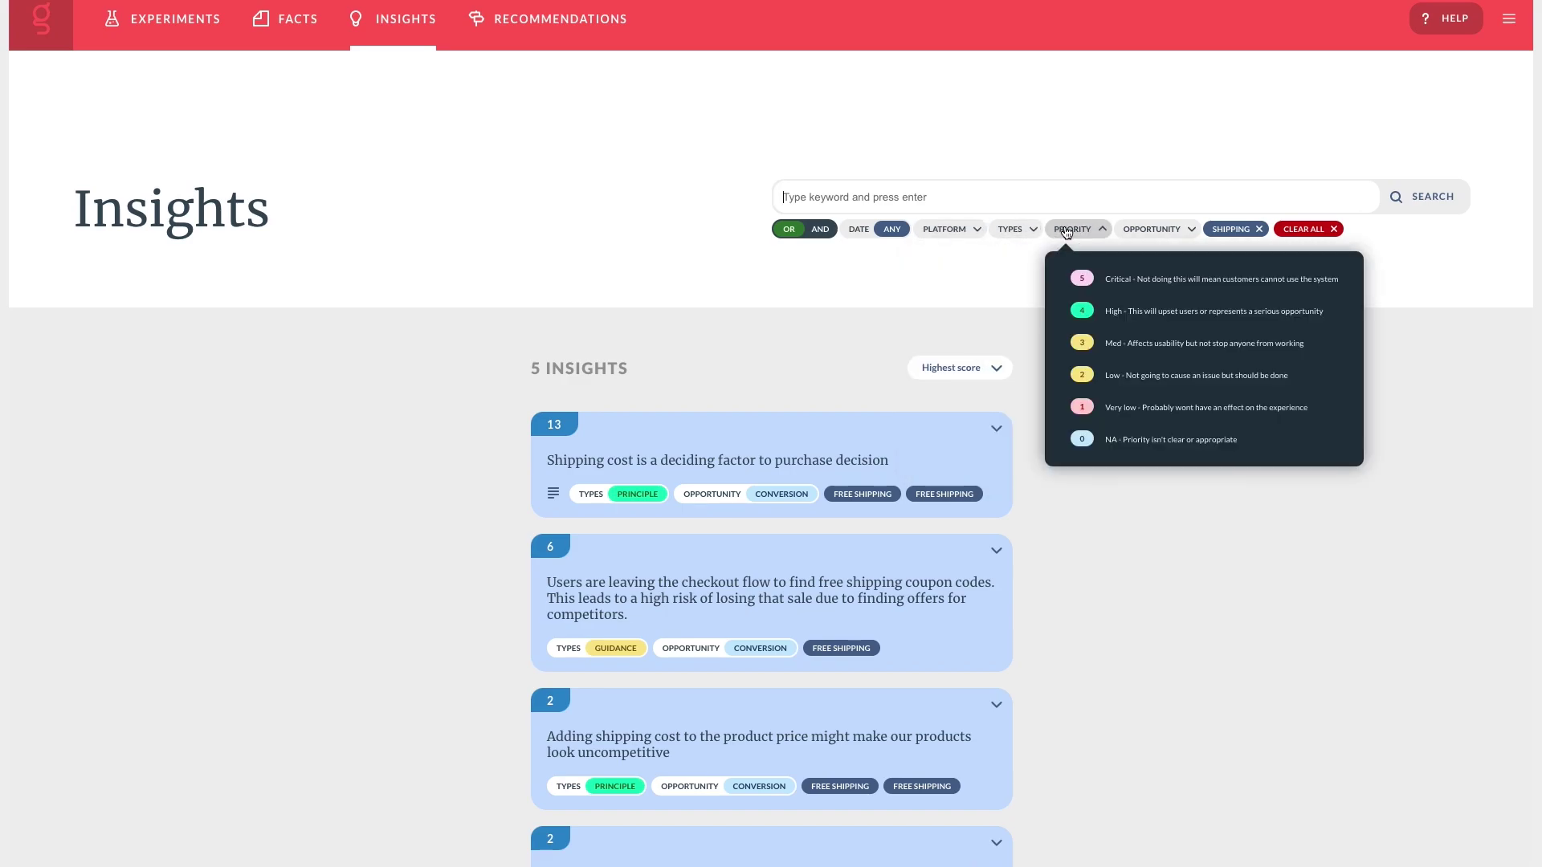
{"action": "left_click", "coordinate": [1149, 230]}
{"action": "left_click", "coordinate": [1098, 554]}
View the shipping cost insight, then open 'Italian shoppers are adverse to free shipping'.
{"action": "scroll", "coordinate": [1095, 569], "scroll_direction": "down", "scroll_amount": 3}
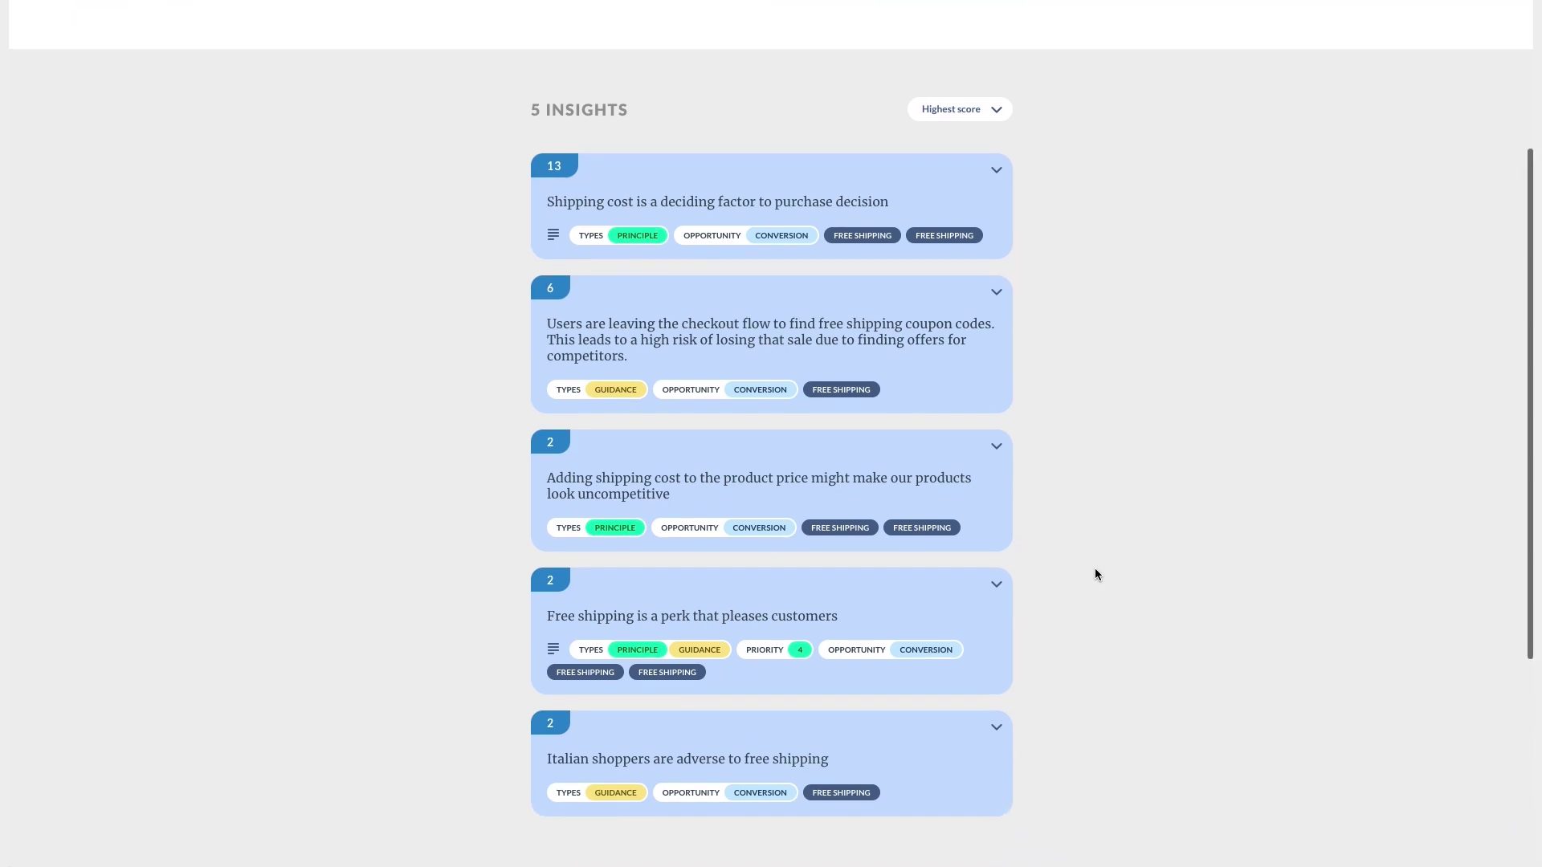
{"action": "mouse_move", "coordinate": [809, 185]}
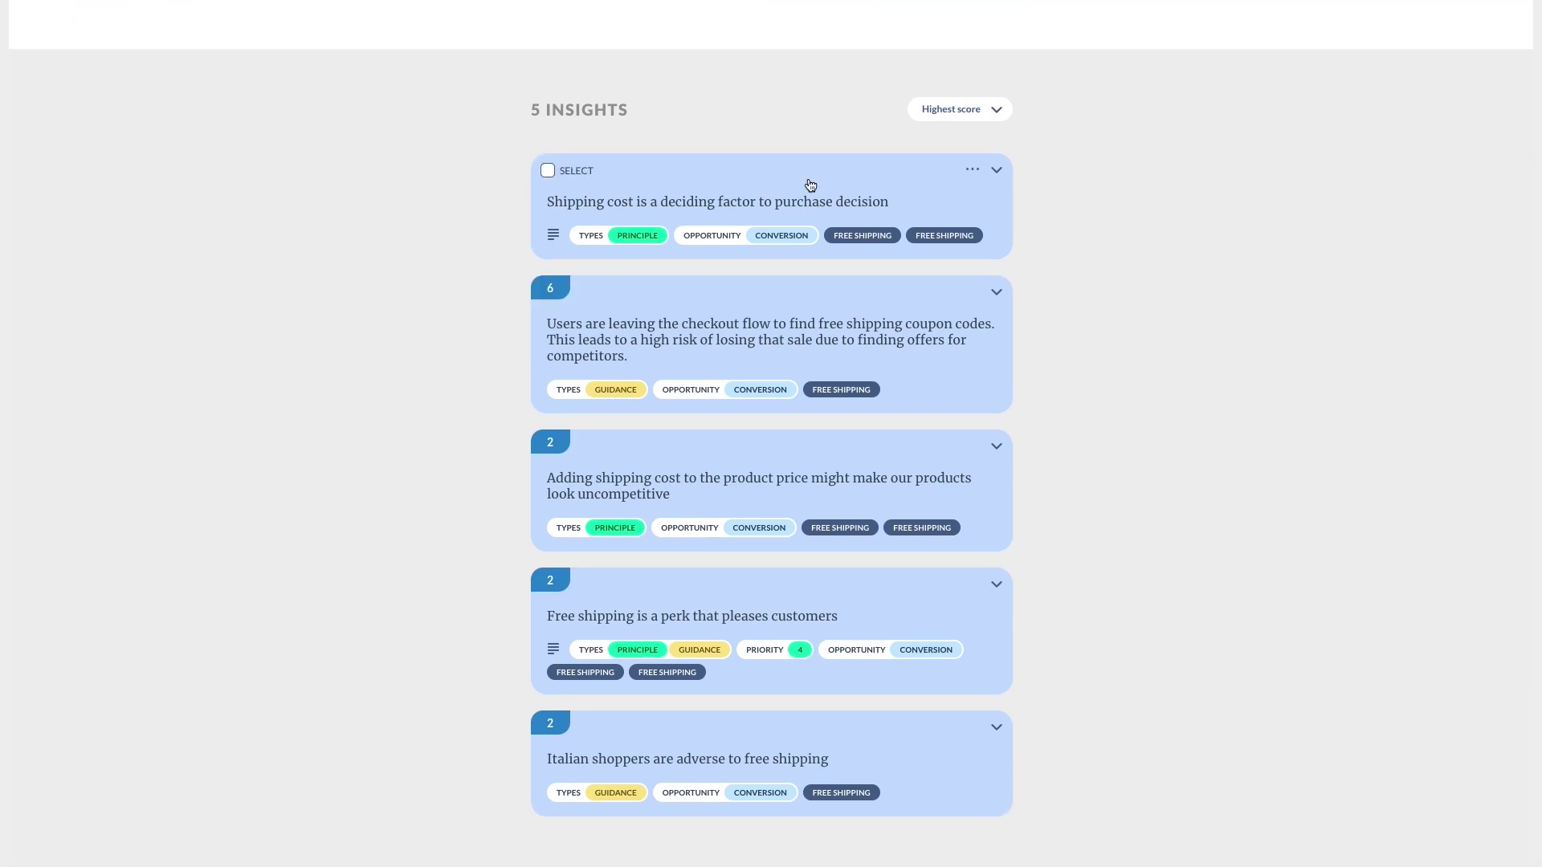
{"action": "left_click", "coordinate": [808, 181]}
{"action": "left_click", "coordinate": [785, 193]}
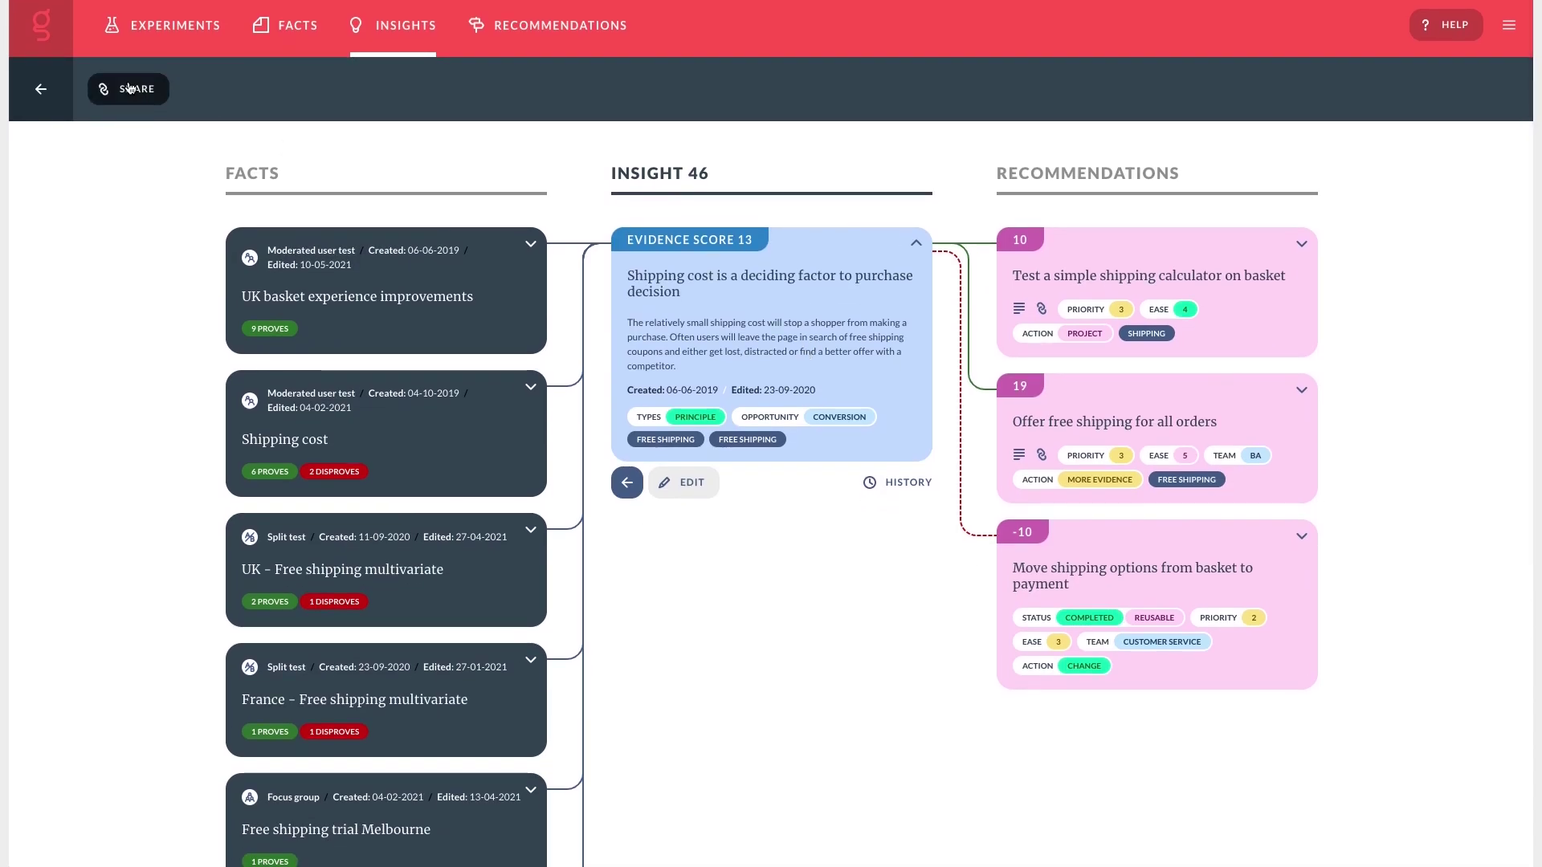
{"action": "left_click", "coordinate": [46, 113]}
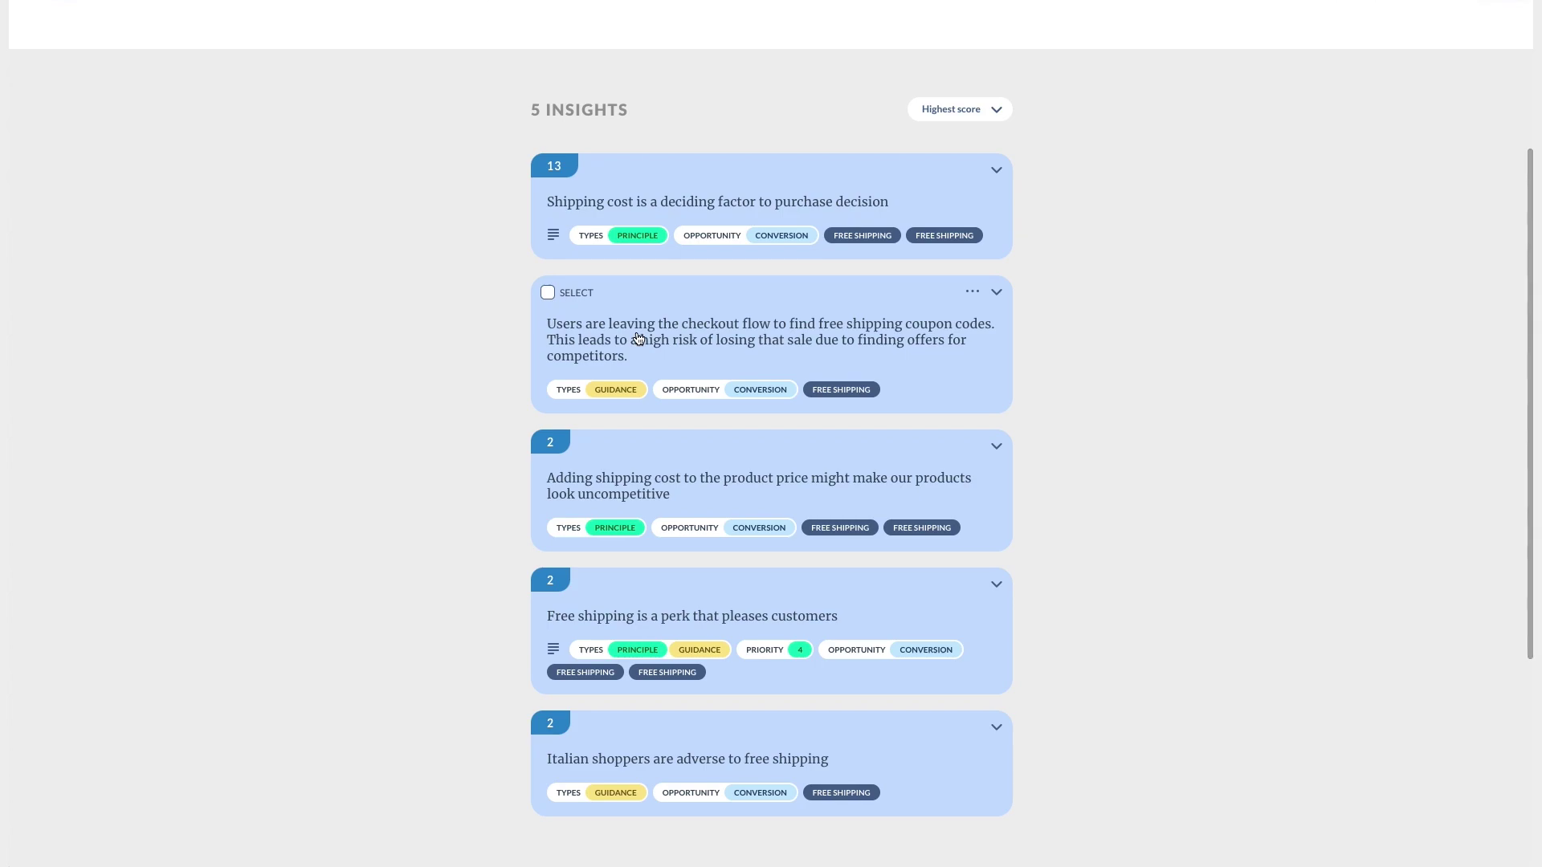
{"action": "scroll", "coordinate": [853, 485], "scroll_direction": "down", "scroll_amount": 1}
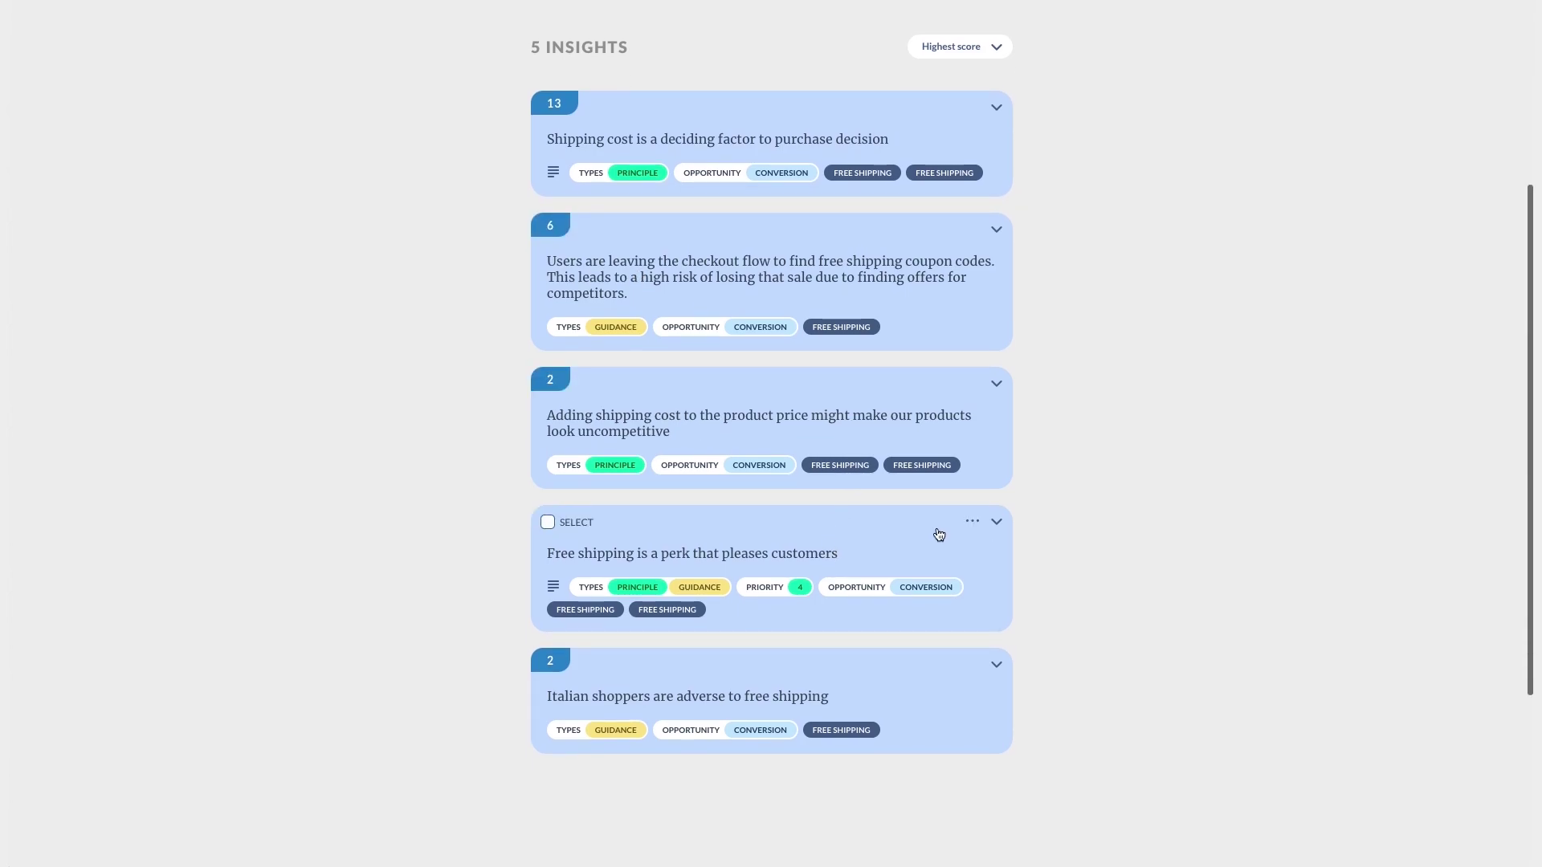
{"action": "left_click", "coordinate": [827, 693]}
Expand the Free shipping rollout Italy fact, then view the 'Adding shipping cost' insight and return.
{"action": "left_click", "coordinate": [530, 244]}
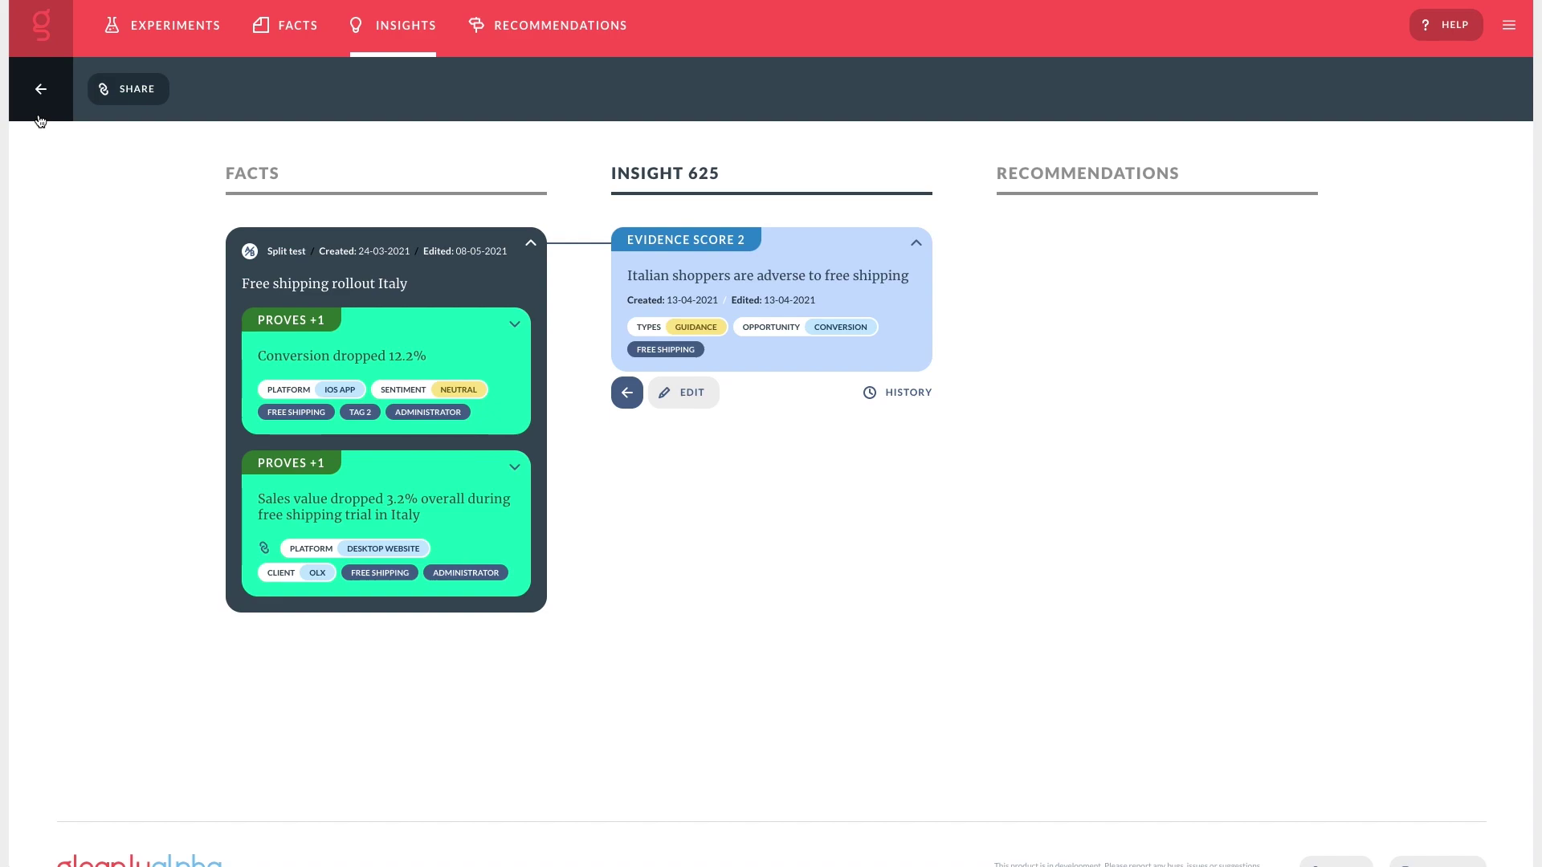
{"action": "left_click", "coordinate": [40, 119]}
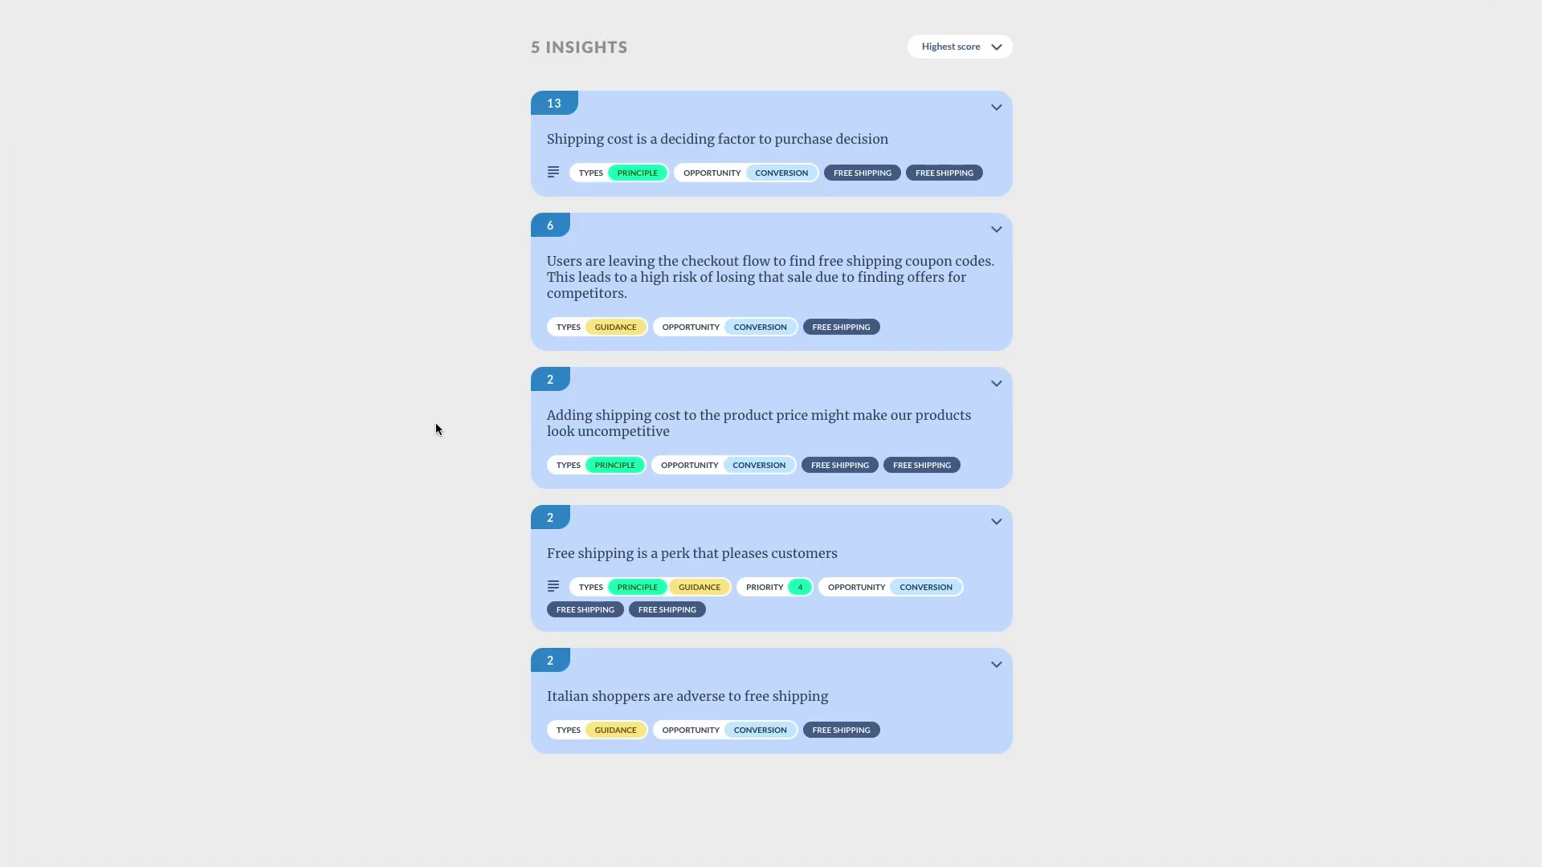
{"action": "scroll", "coordinate": [436, 422], "scroll_direction": "up", "scroll_amount": 1}
{"action": "left_click", "coordinate": [607, 657]}
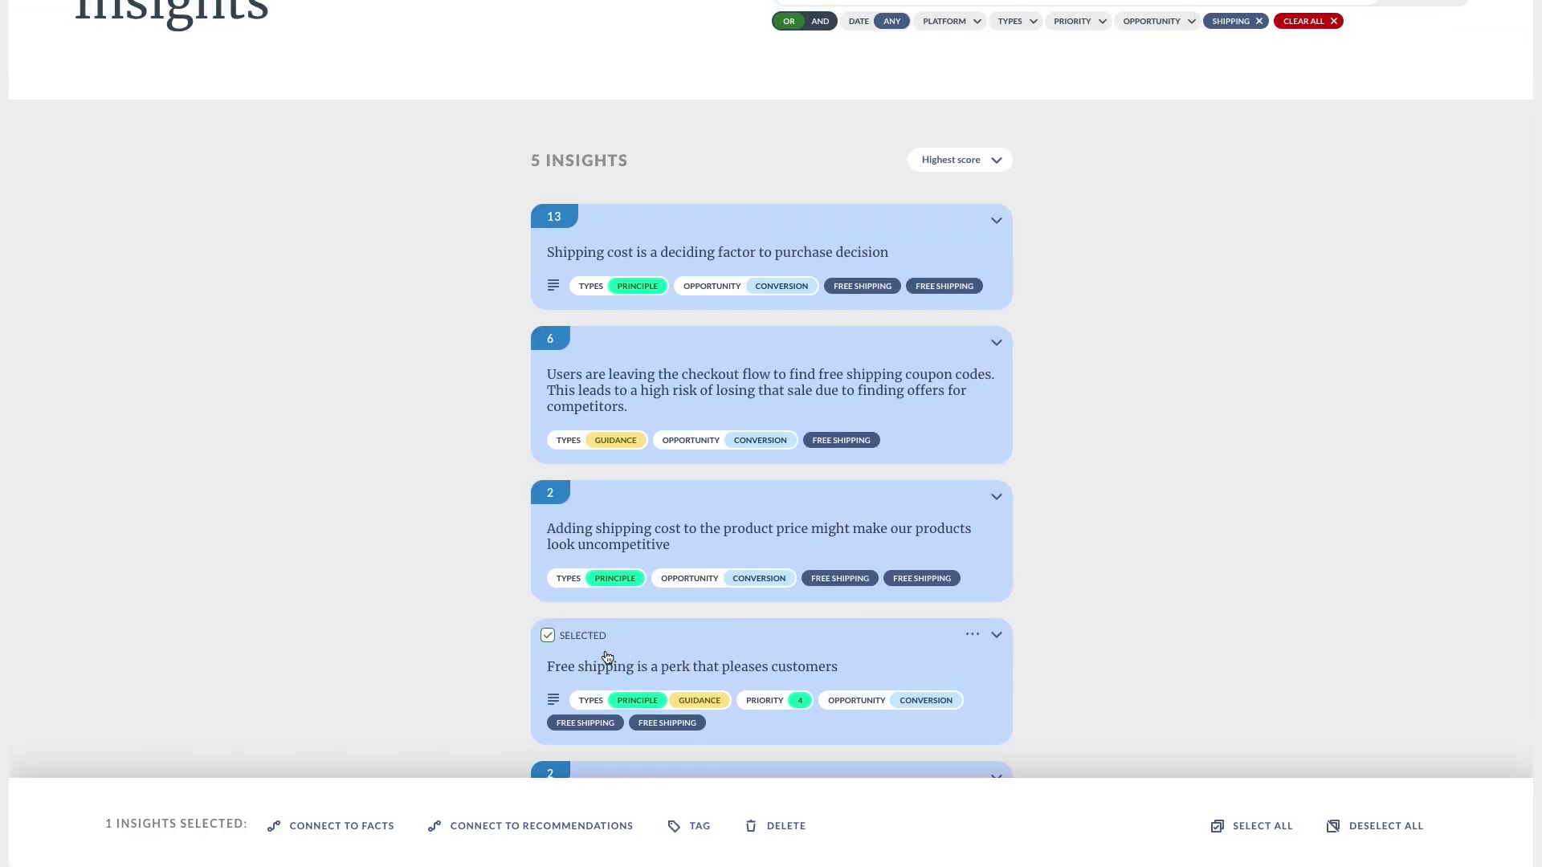
{"action": "left_click", "coordinate": [608, 527]}
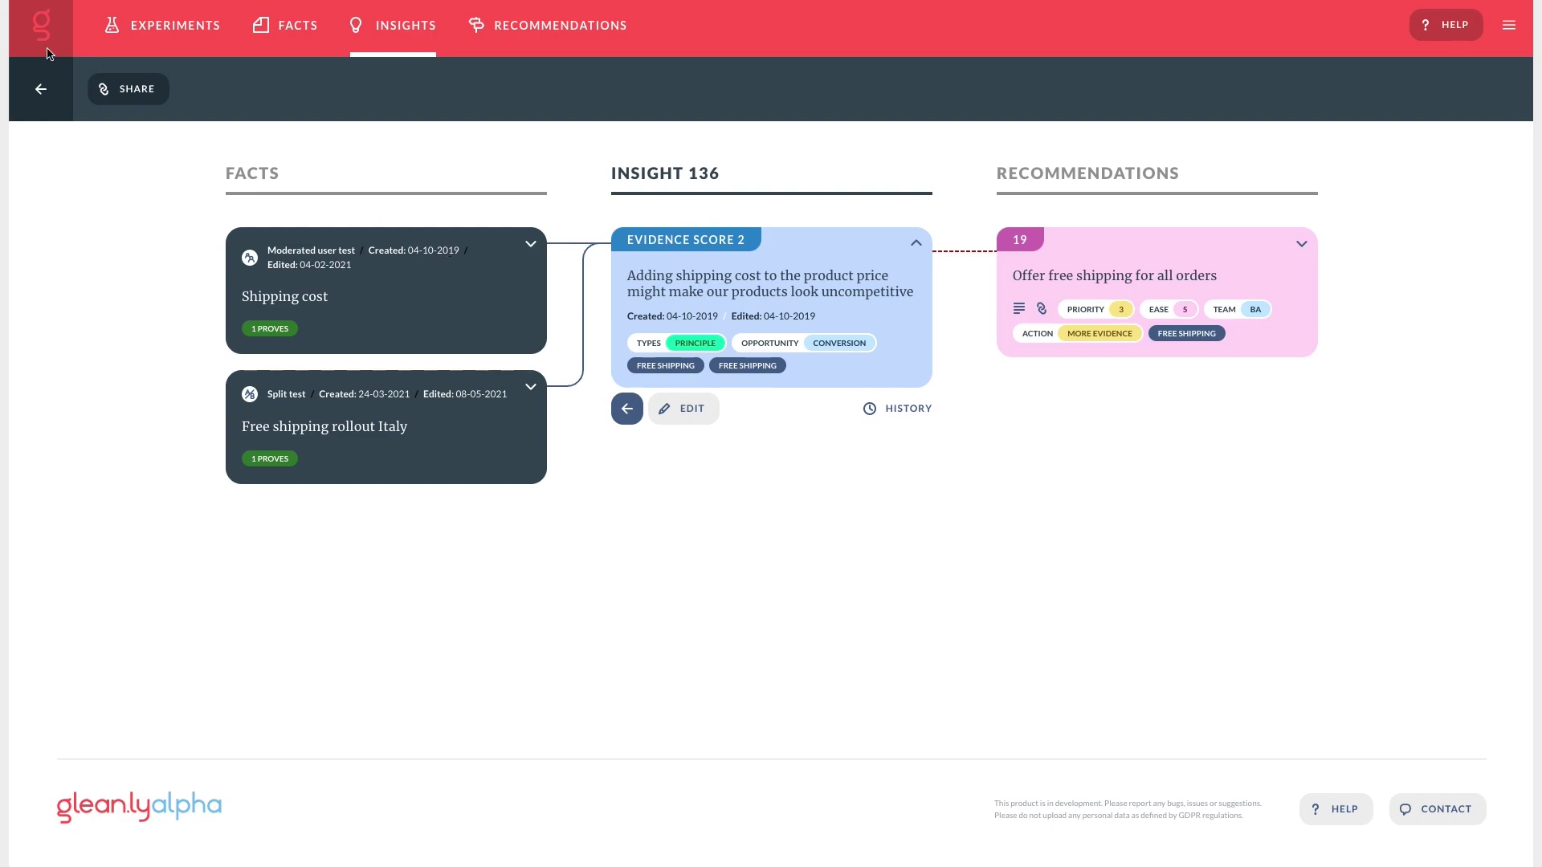
{"action": "left_click", "coordinate": [40, 95]}
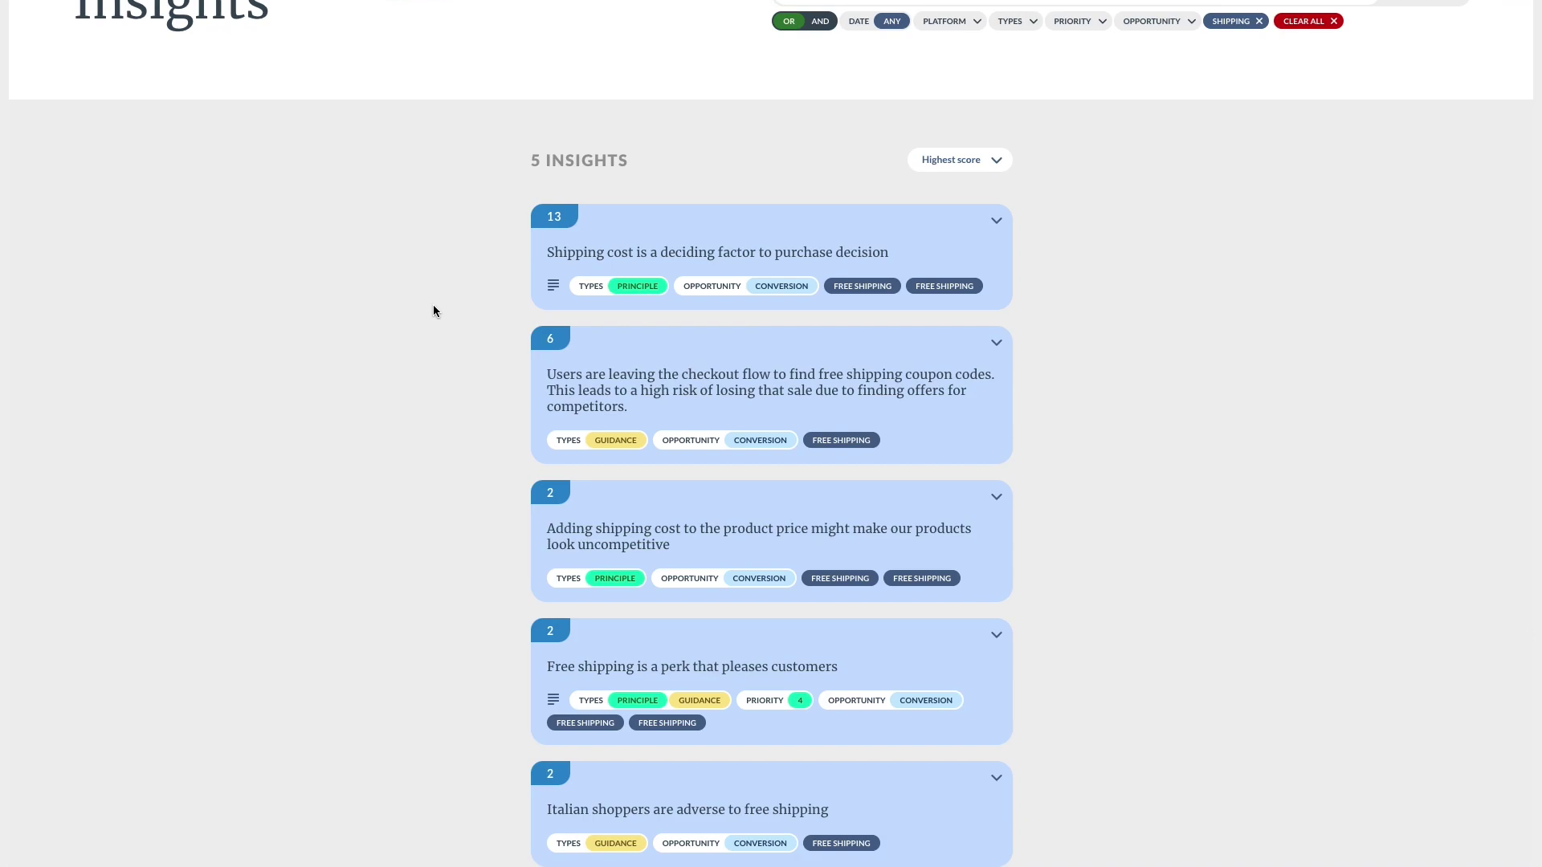
{"action": "scroll", "coordinate": [432, 305], "scroll_direction": "up", "scroll_amount": 3}
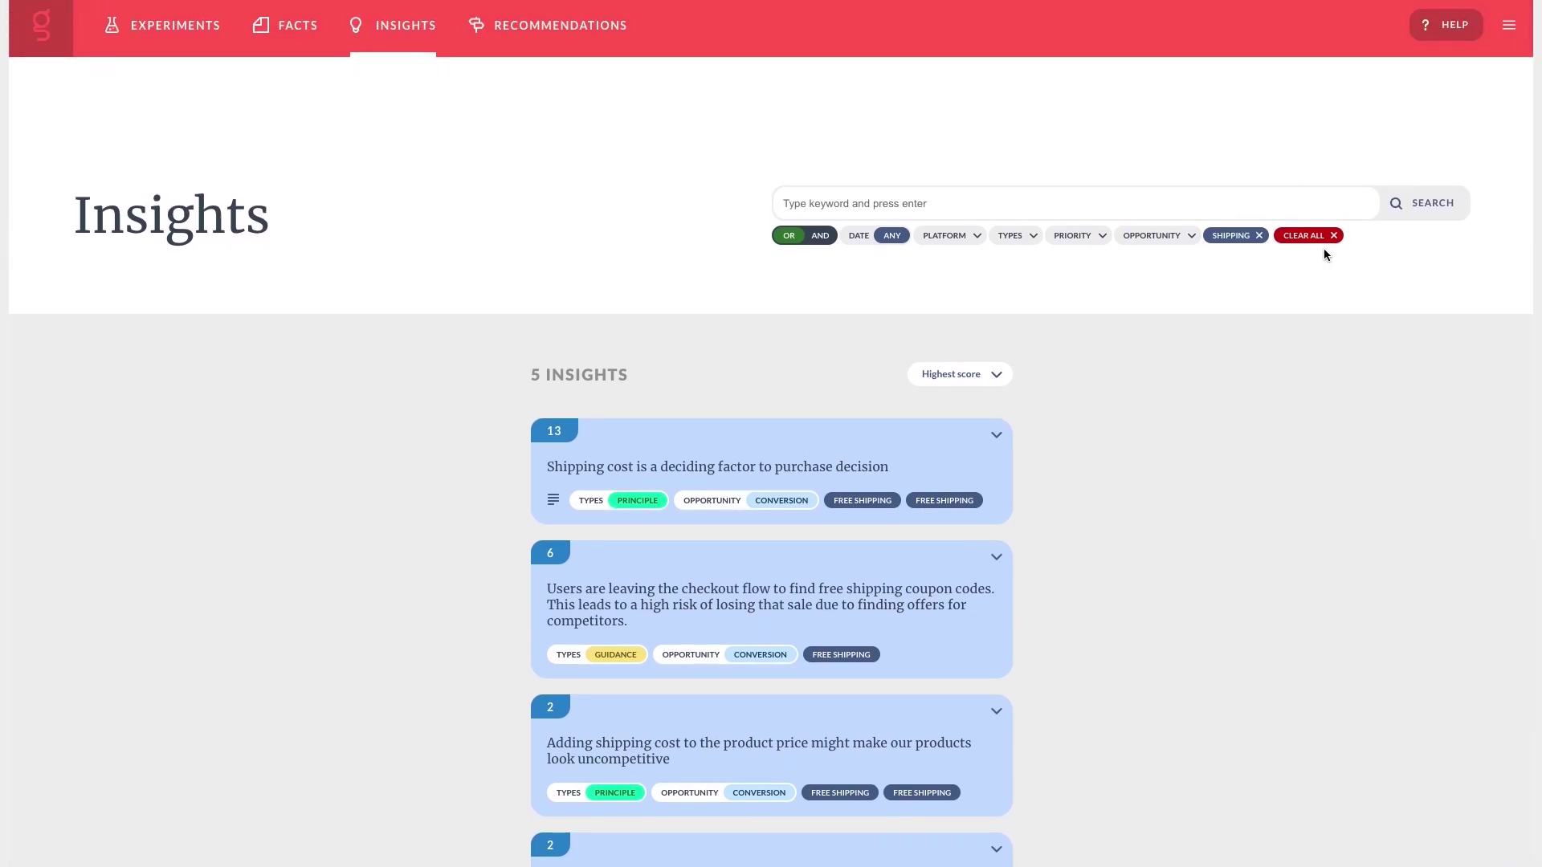
Clear the shipping search, leave the date filter unchanged, and show the 178 recommendations.
{"action": "left_click", "coordinate": [1322, 238]}
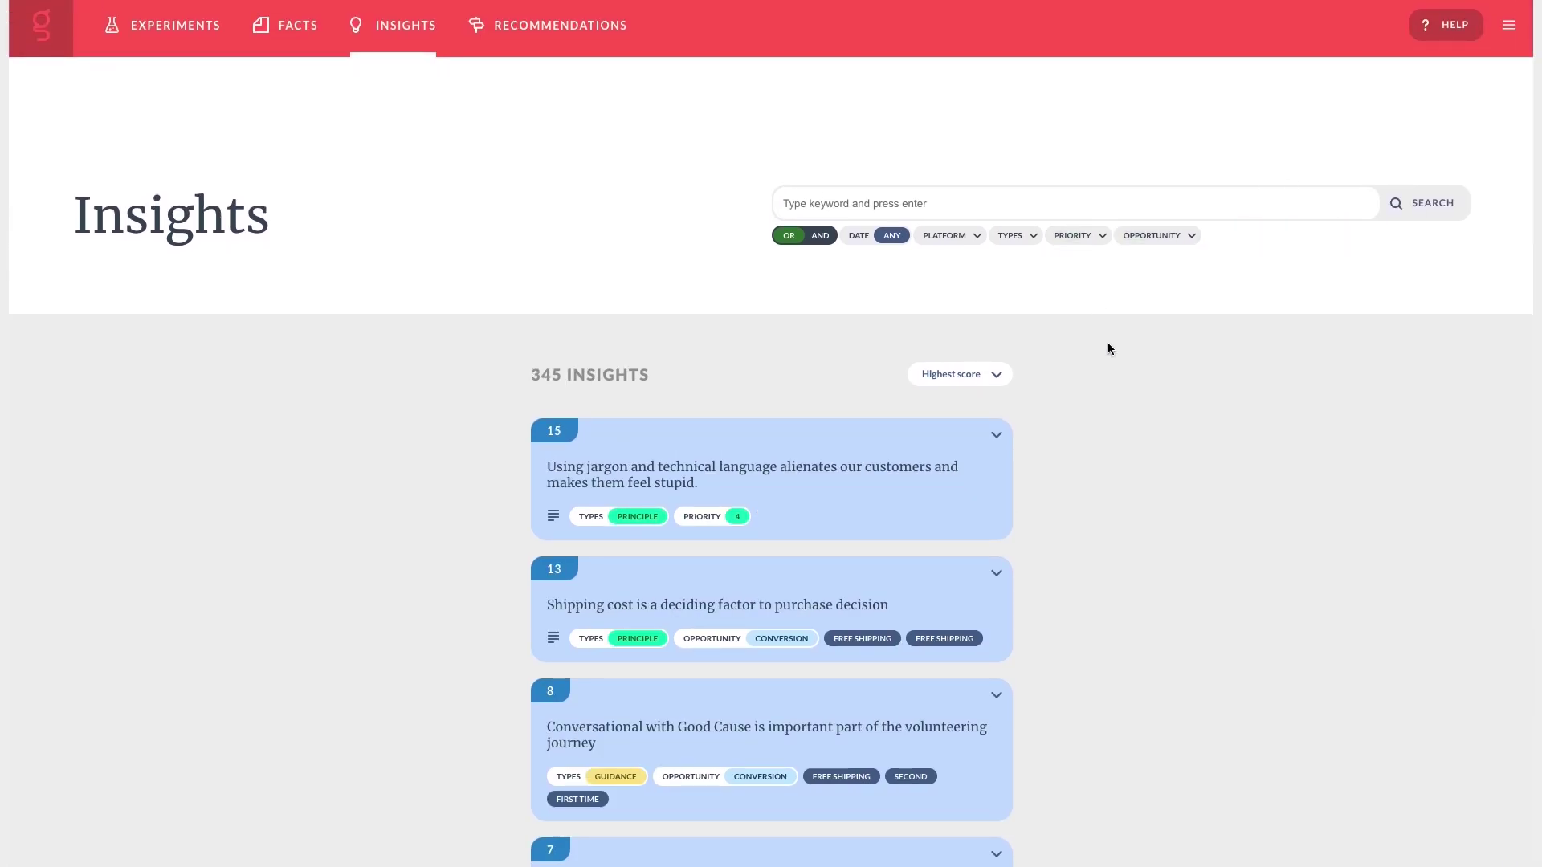
{"action": "left_click", "coordinate": [876, 235]}
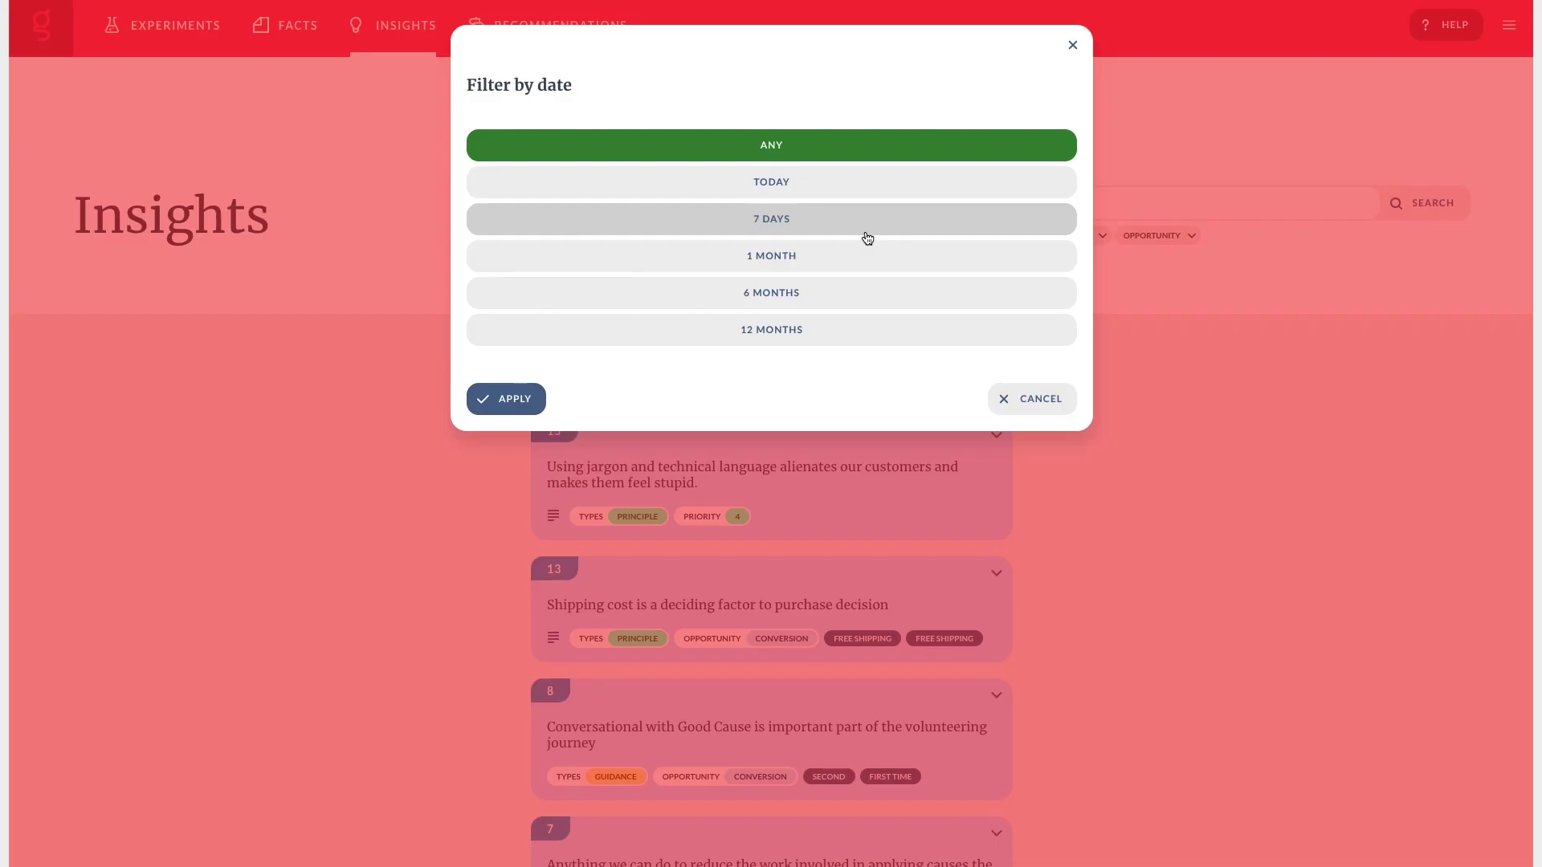
{"action": "left_click", "coordinate": [1009, 392]}
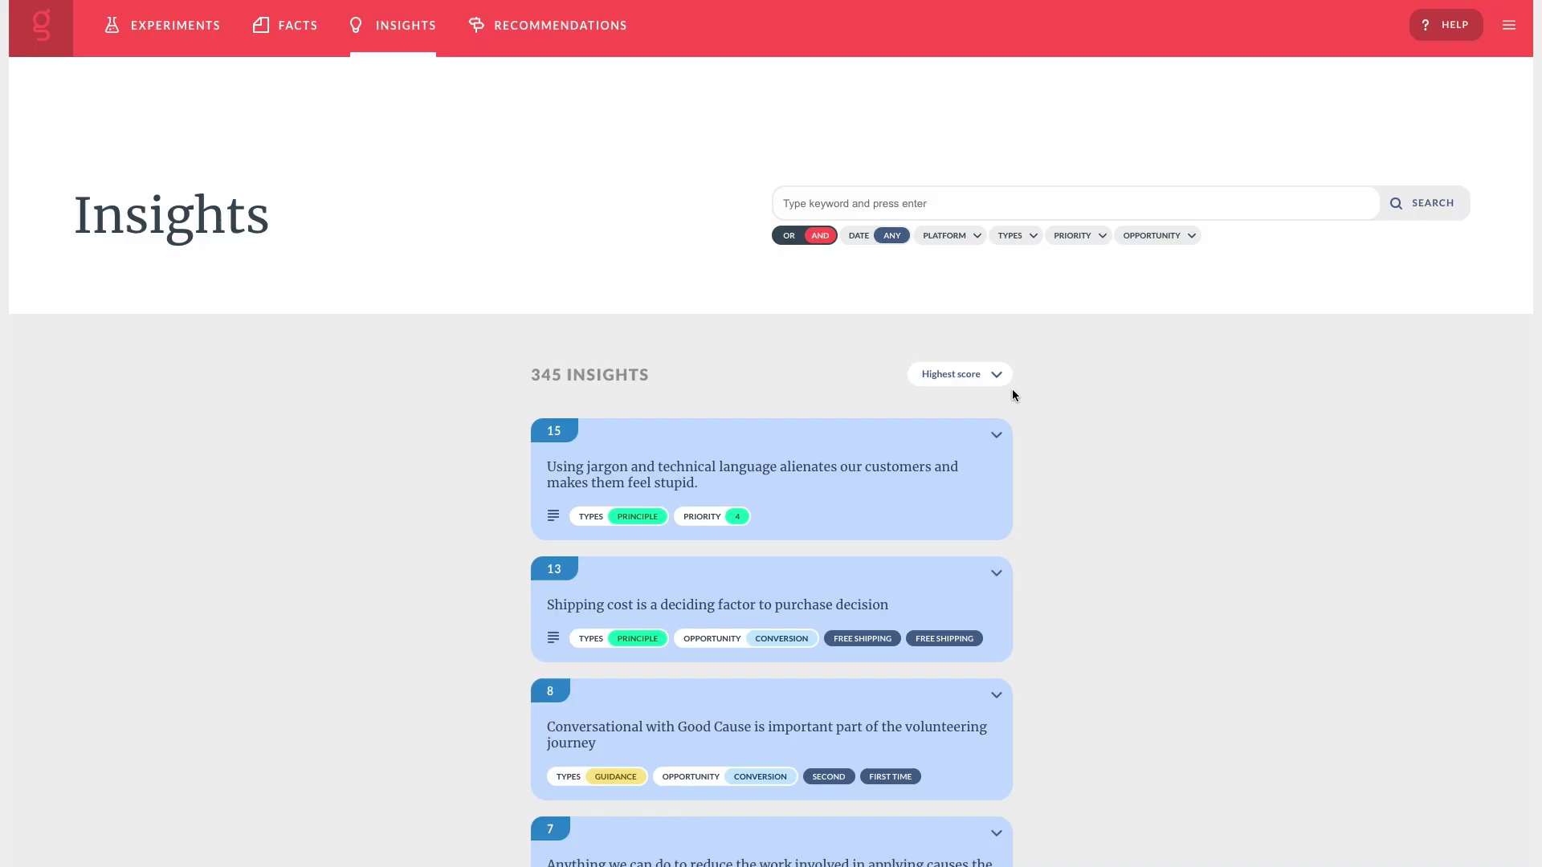
{"action": "left_click", "coordinate": [531, 44]}
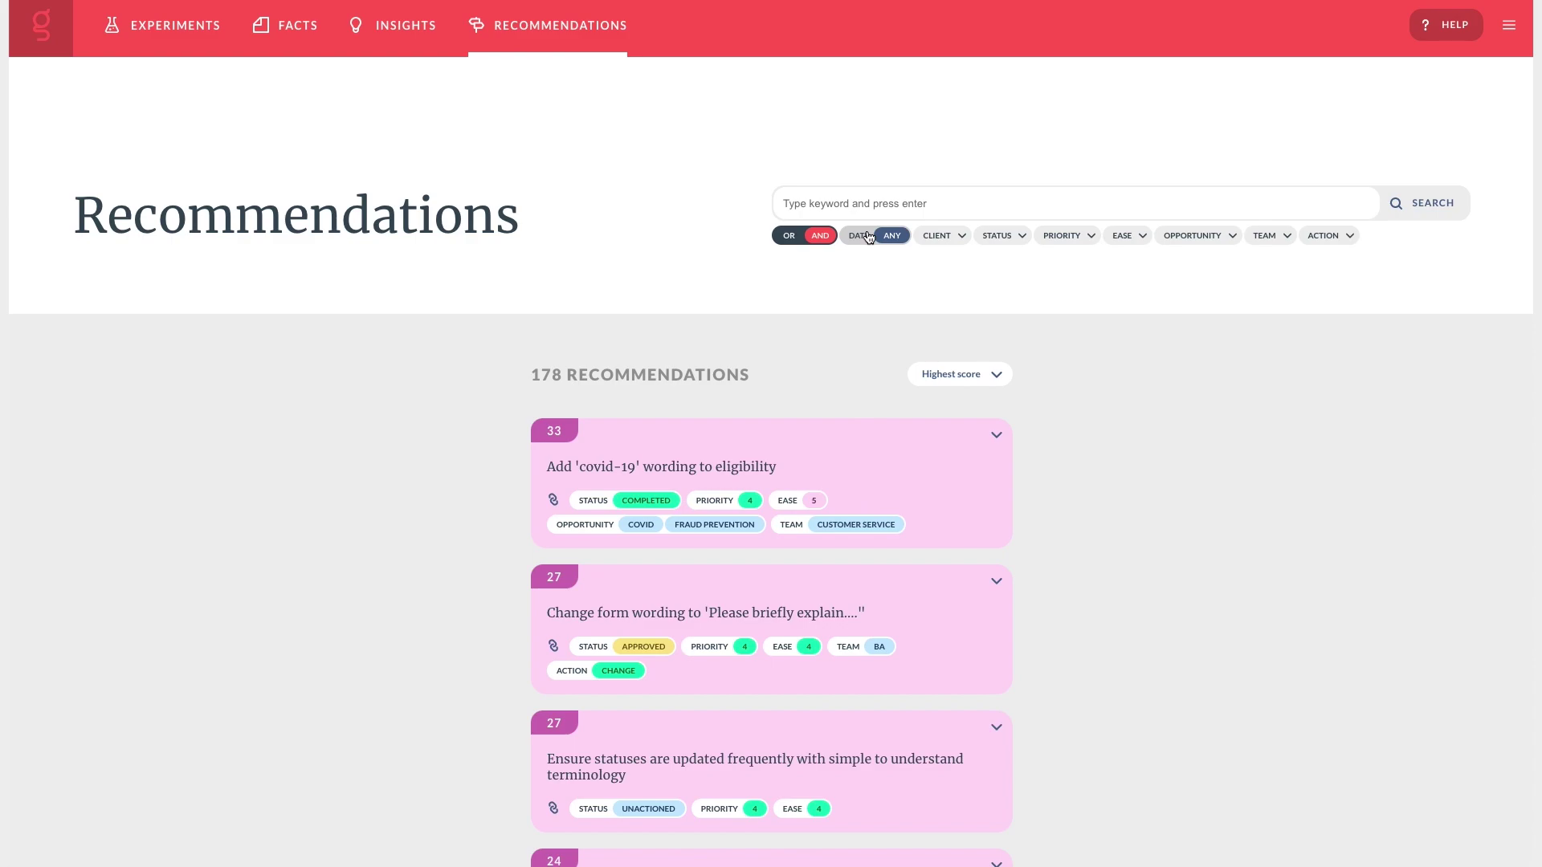
{"action": "left_click", "coordinate": [869, 237]}
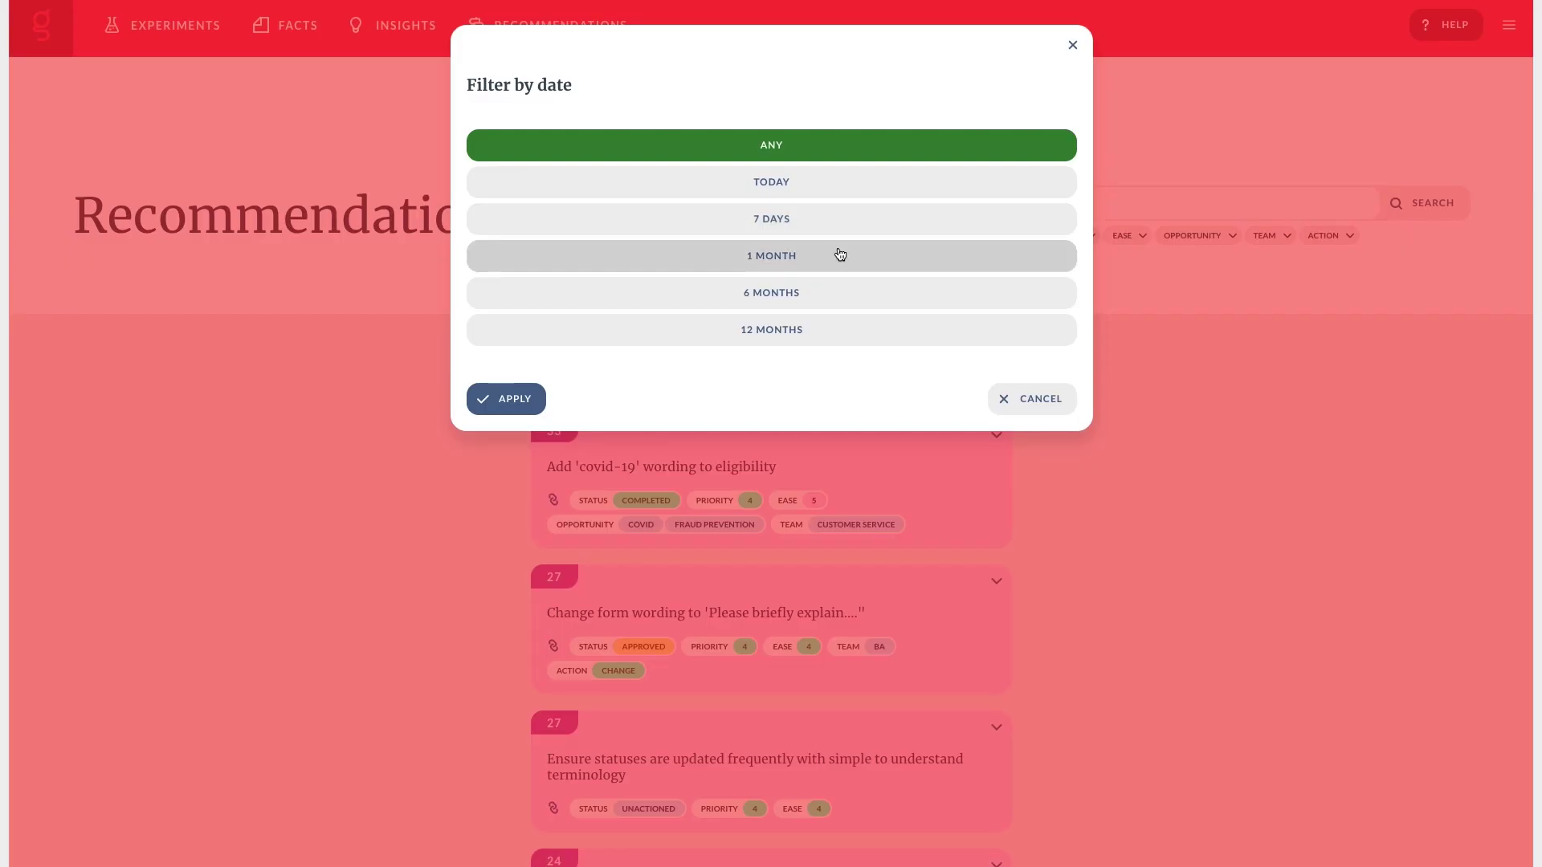
{"action": "left_click", "coordinate": [1073, 46]}
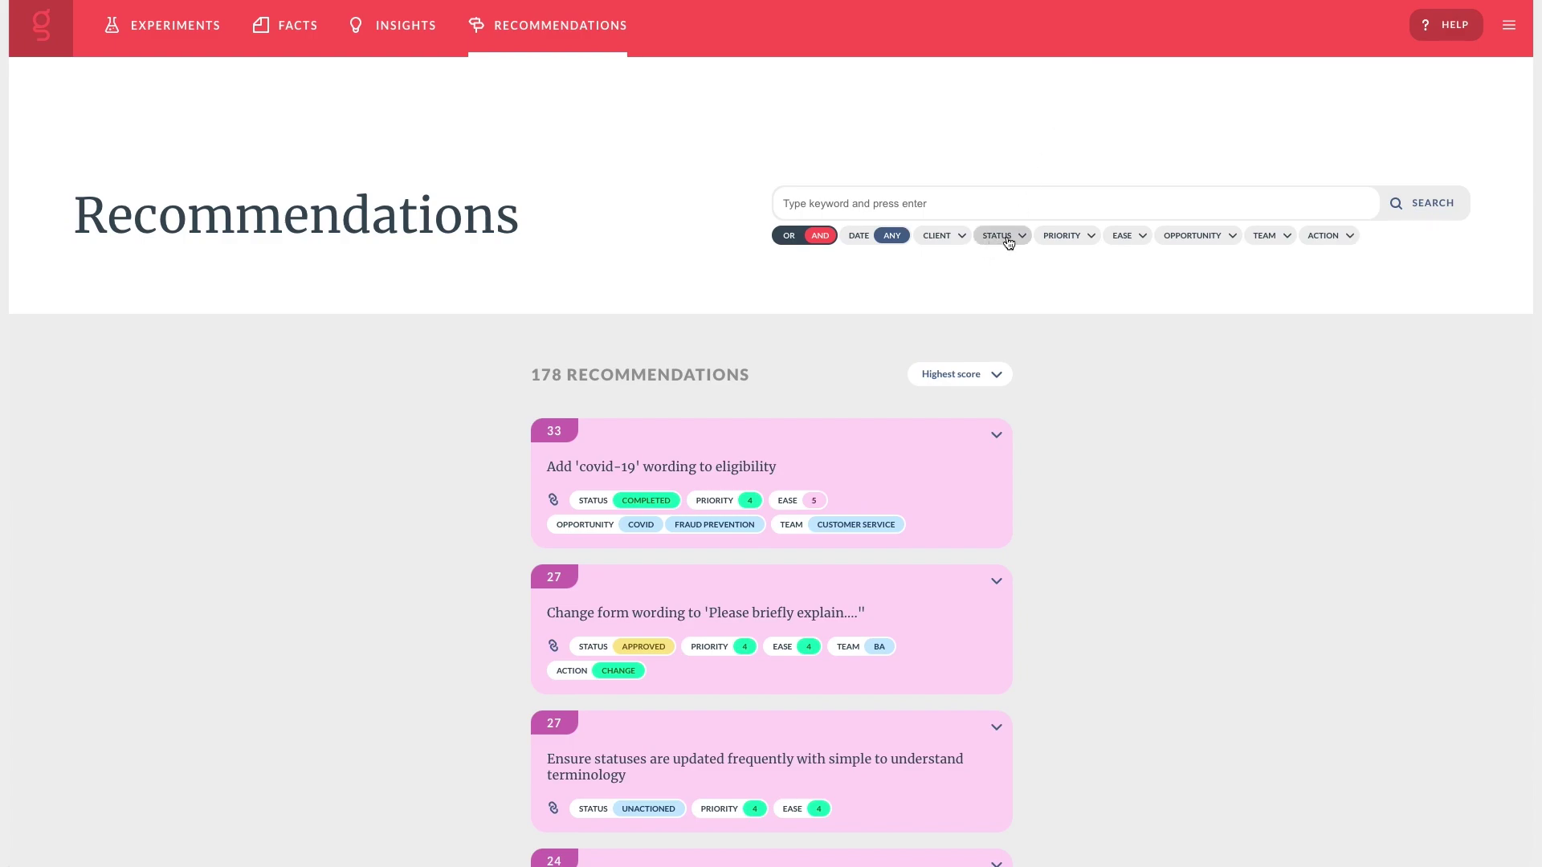
{"action": "left_click", "coordinate": [1058, 239]}
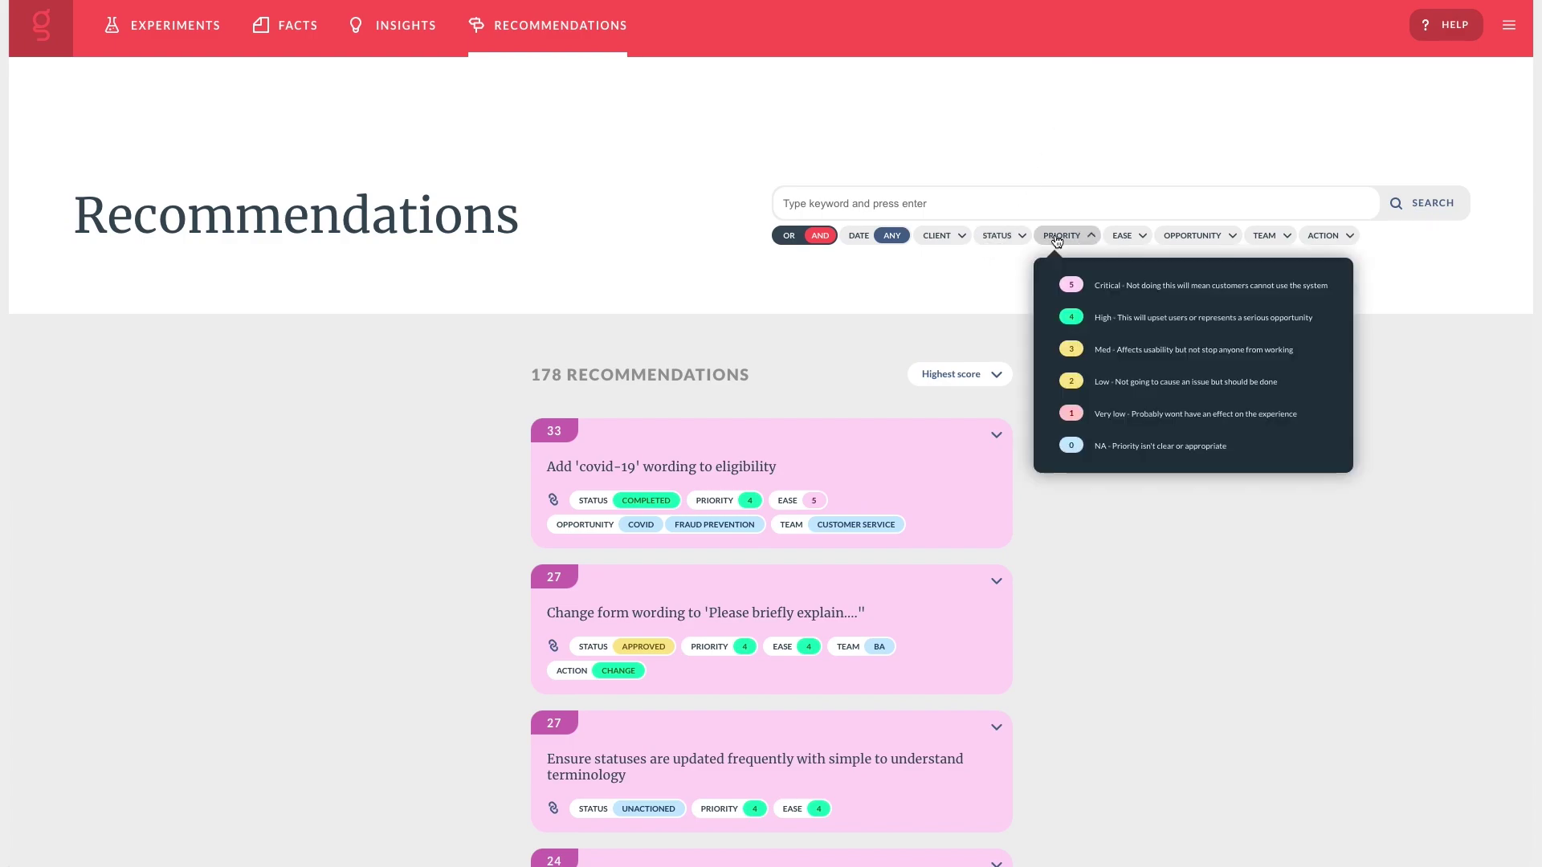
{"action": "left_click", "coordinate": [1069, 318]}
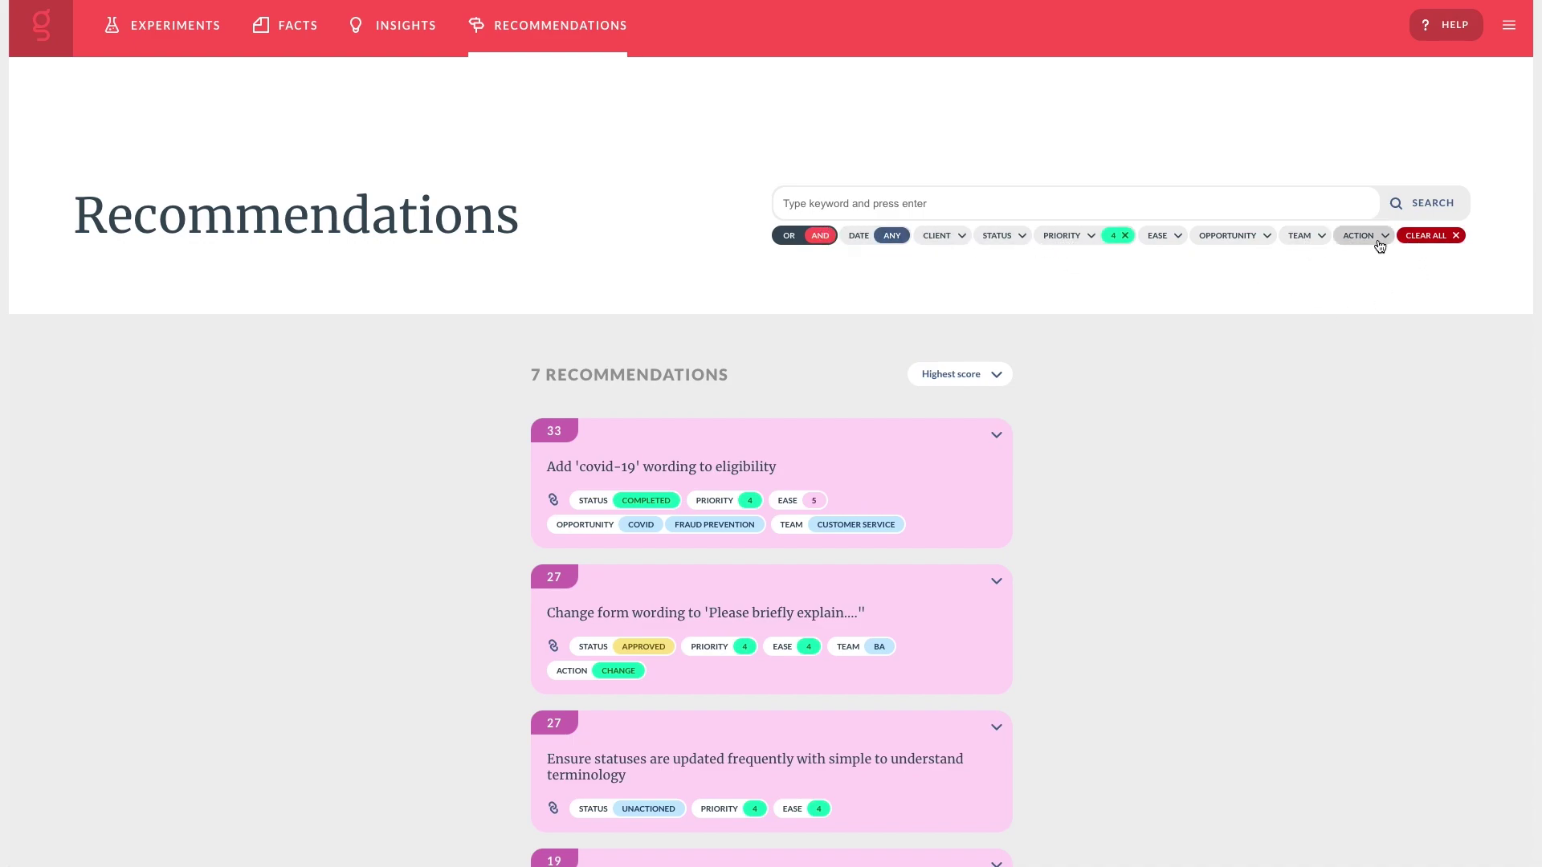
{"action": "left_click", "coordinate": [1429, 236]}
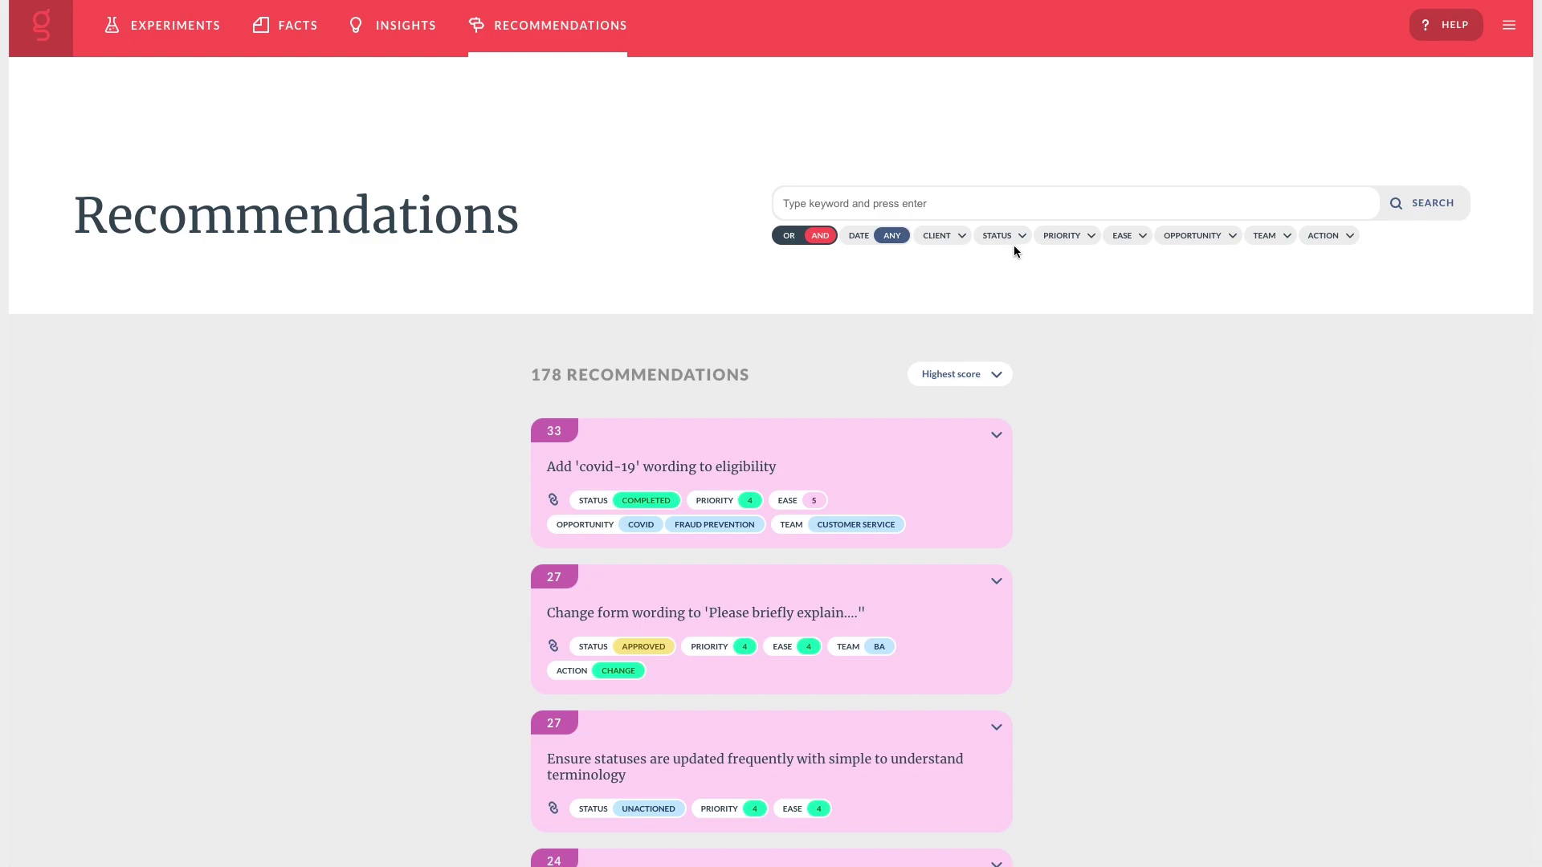
Try the Unactioned and then Completed status filters, removing each one afterwards.
{"action": "left_click", "coordinate": [1011, 240]}
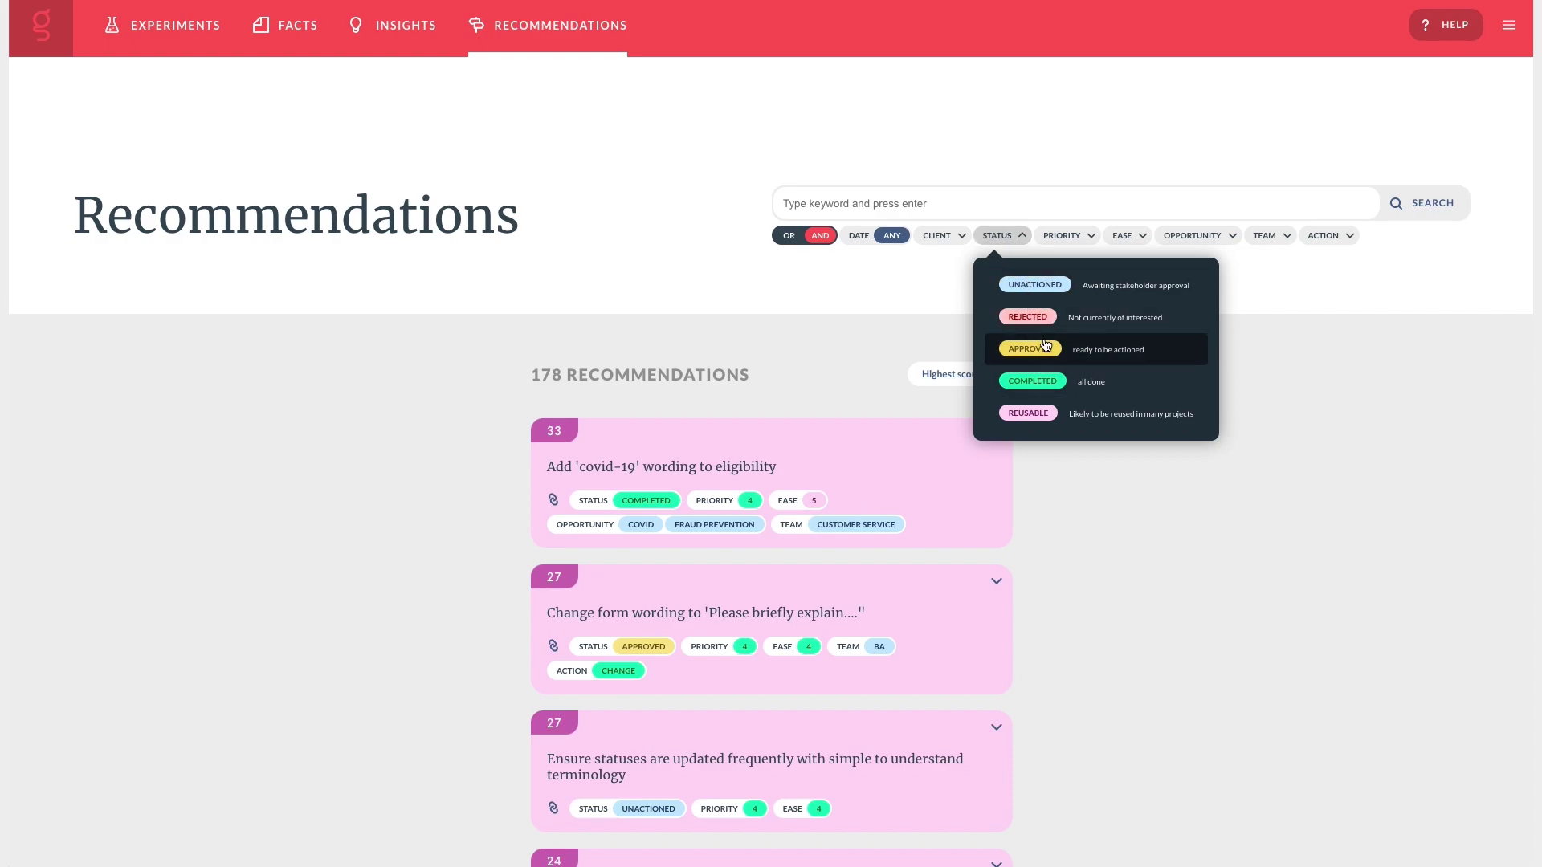
{"action": "left_click", "coordinate": [1036, 286]}
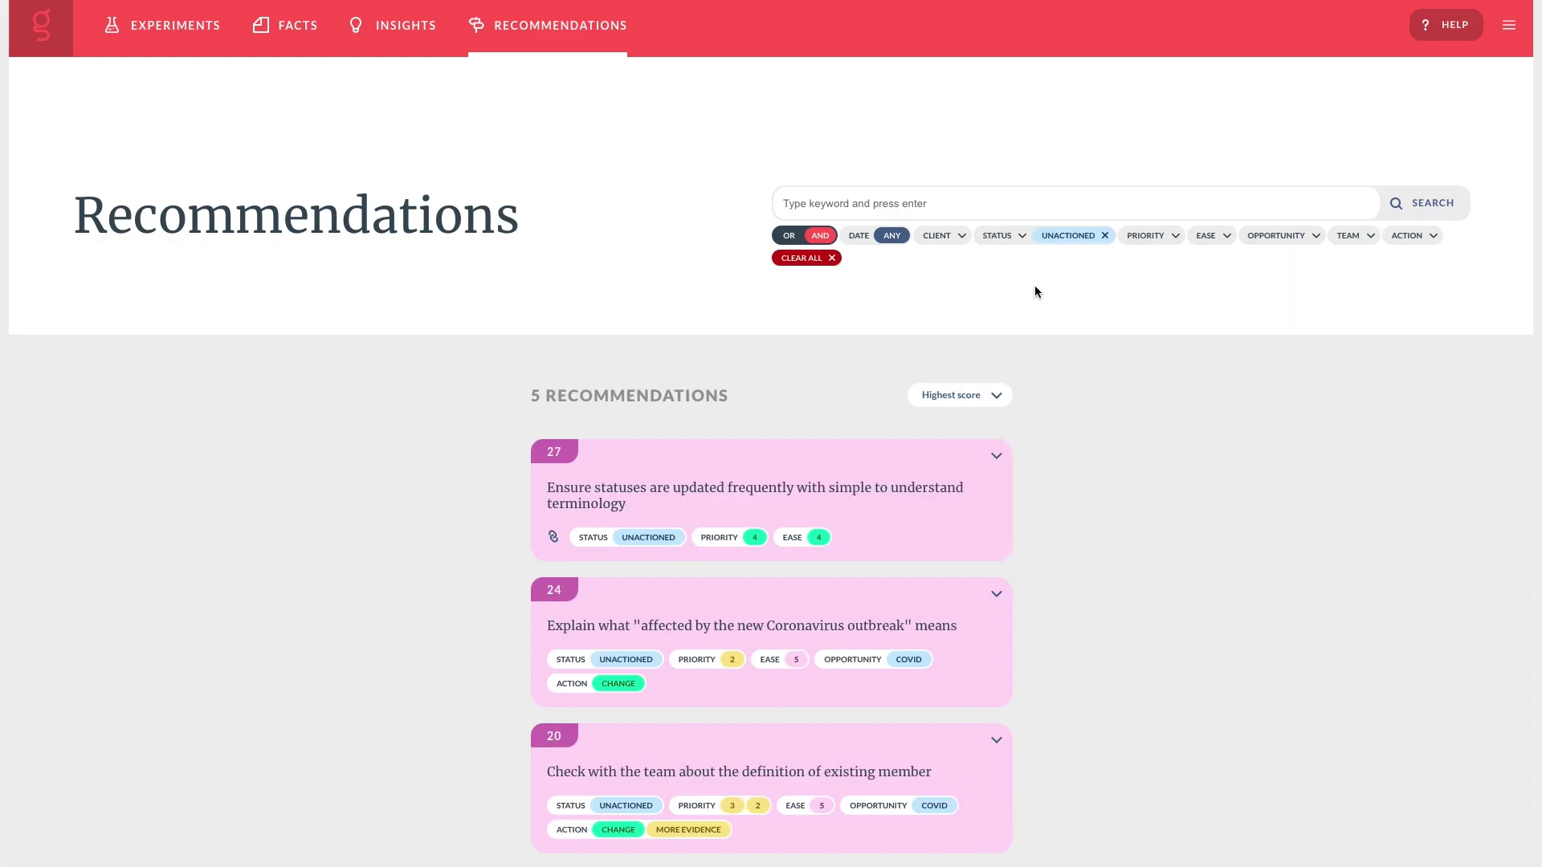
{"action": "scroll", "coordinate": [1034, 287], "scroll_direction": "down", "scroll_amount": 6}
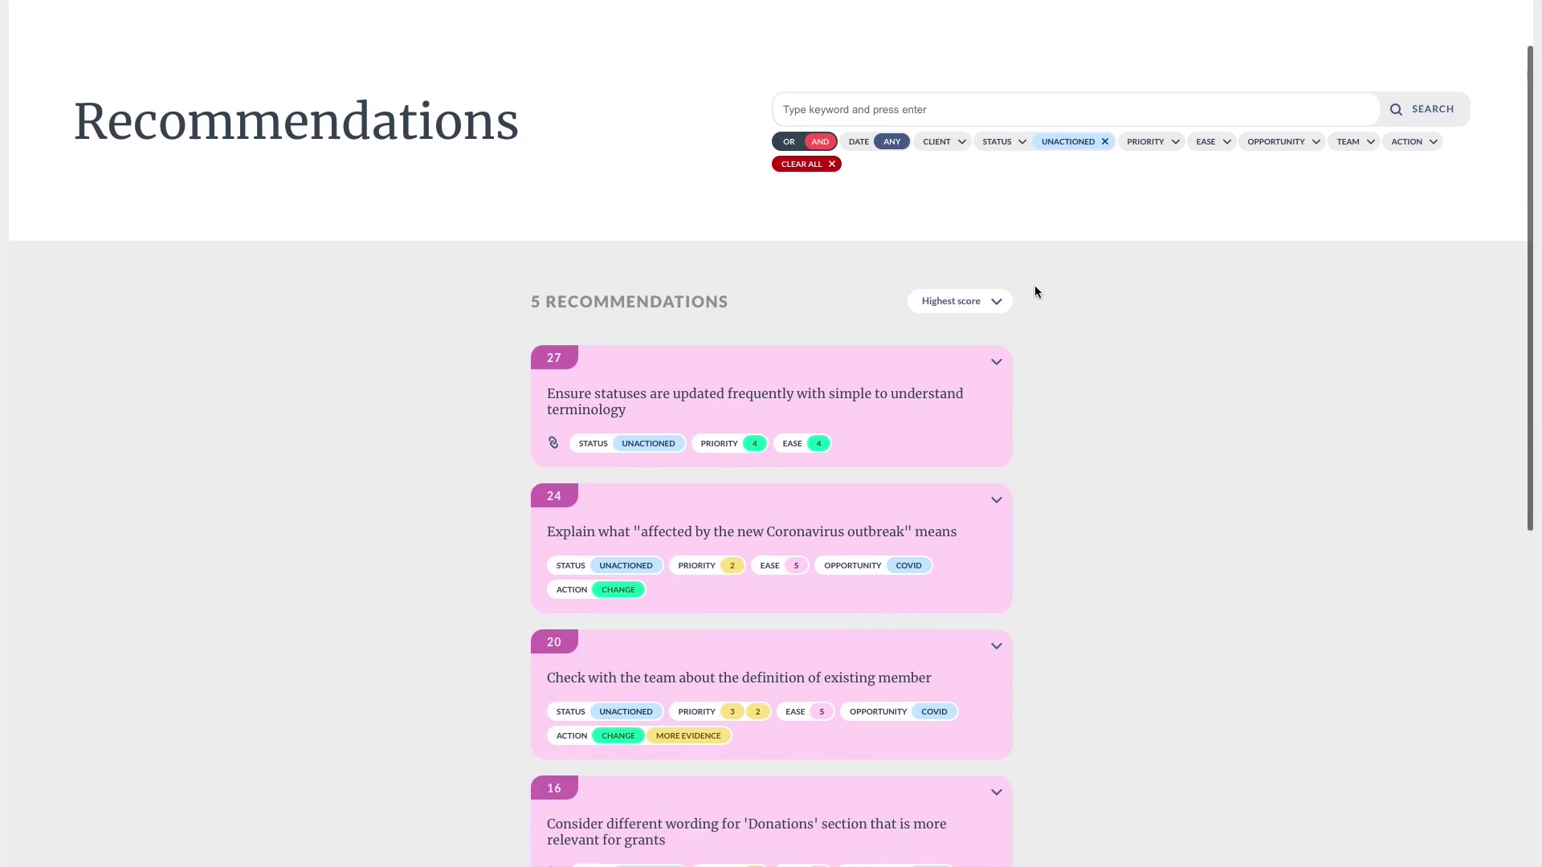
{"action": "scroll", "coordinate": [1034, 286], "scroll_direction": "up", "scroll_amount": 6}
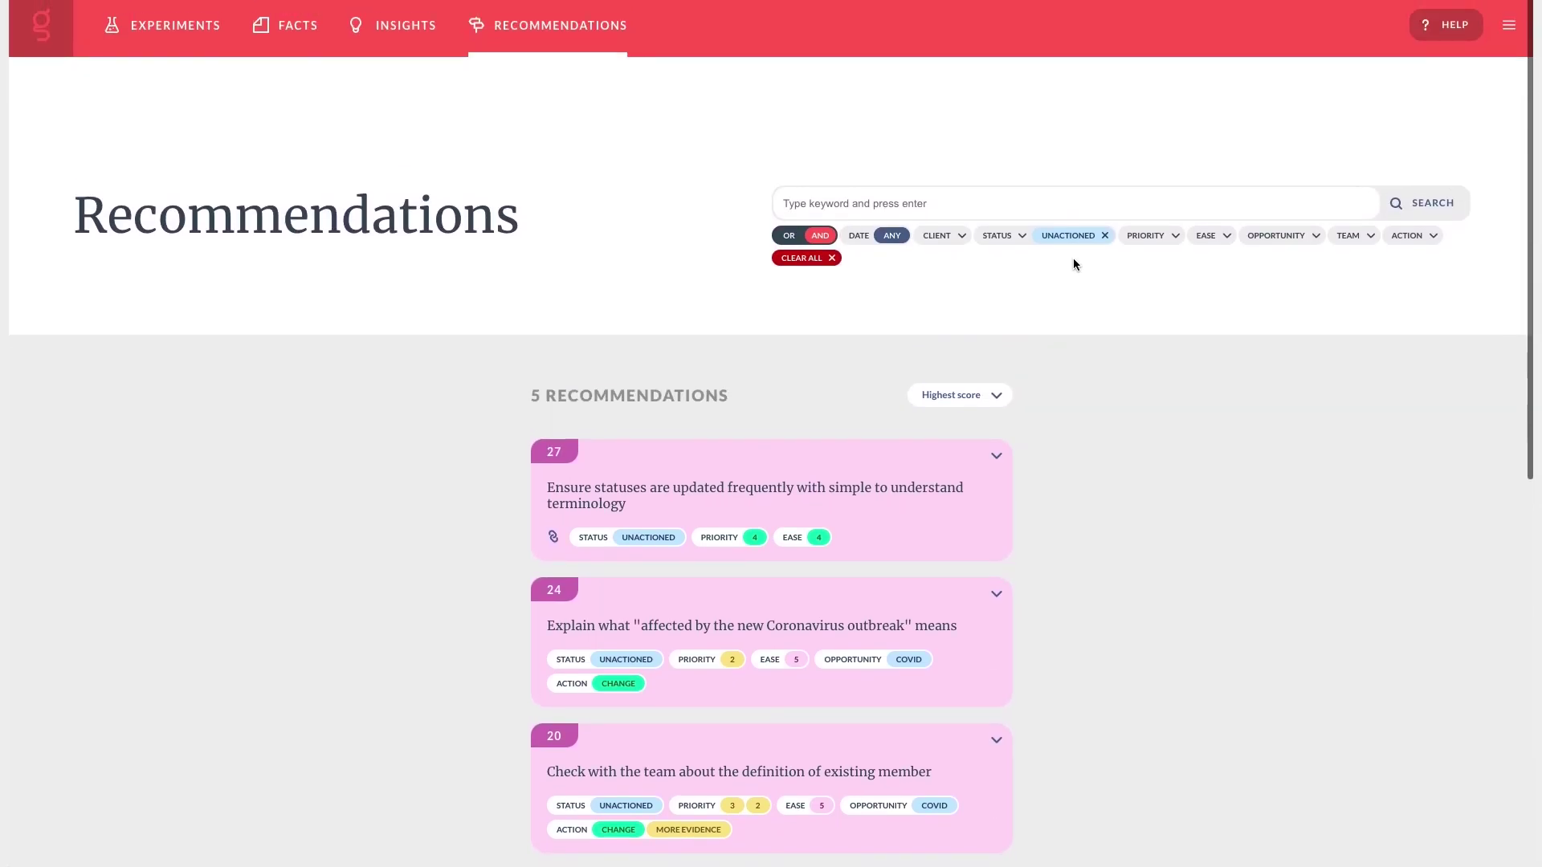
{"action": "left_click", "coordinate": [1106, 236]}
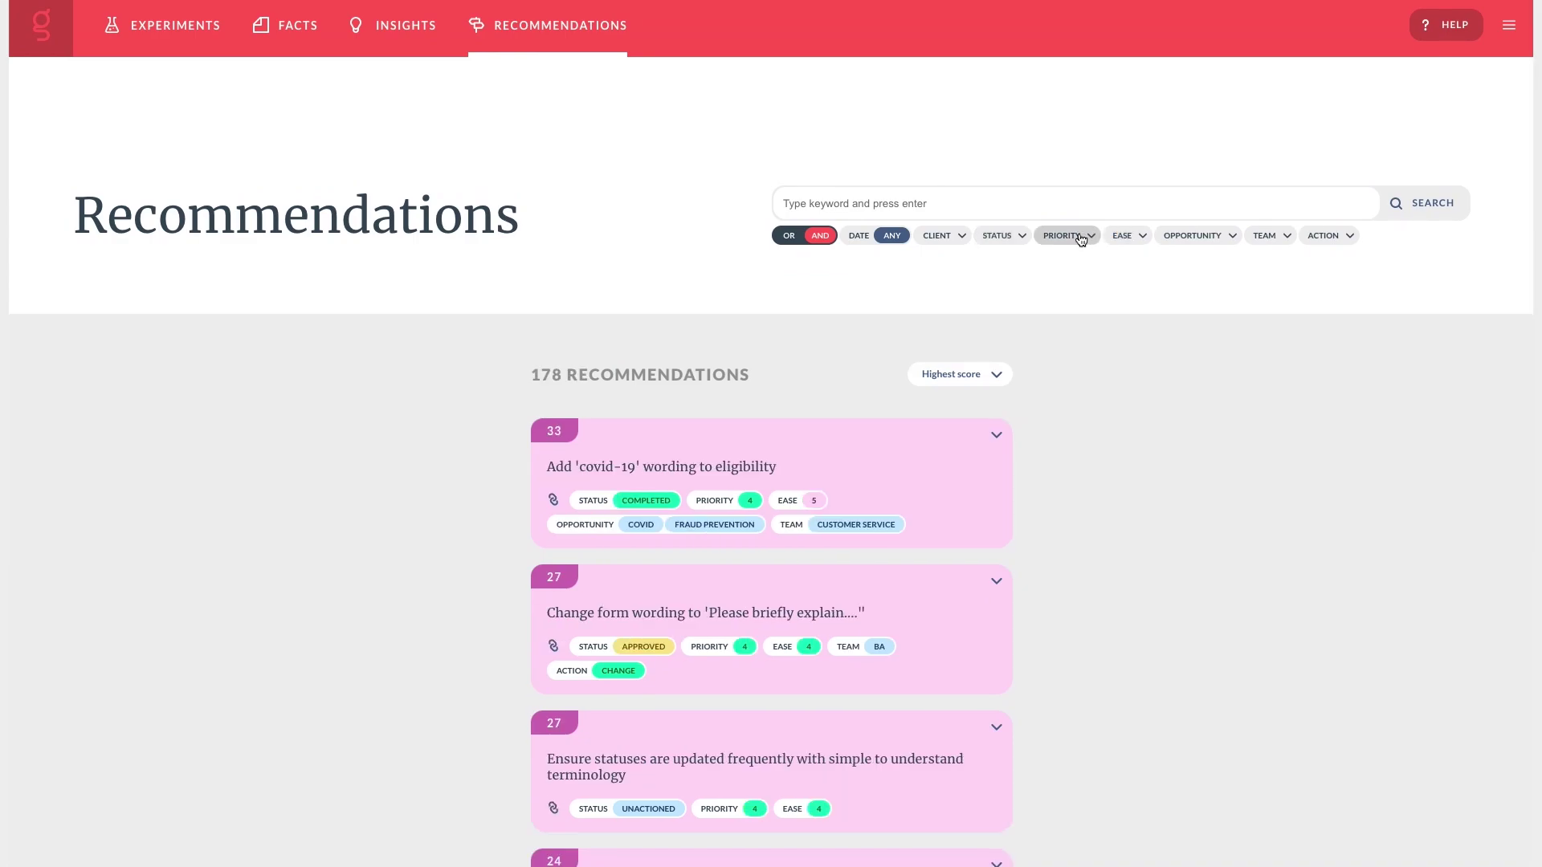
{"action": "left_click", "coordinate": [1016, 239]}
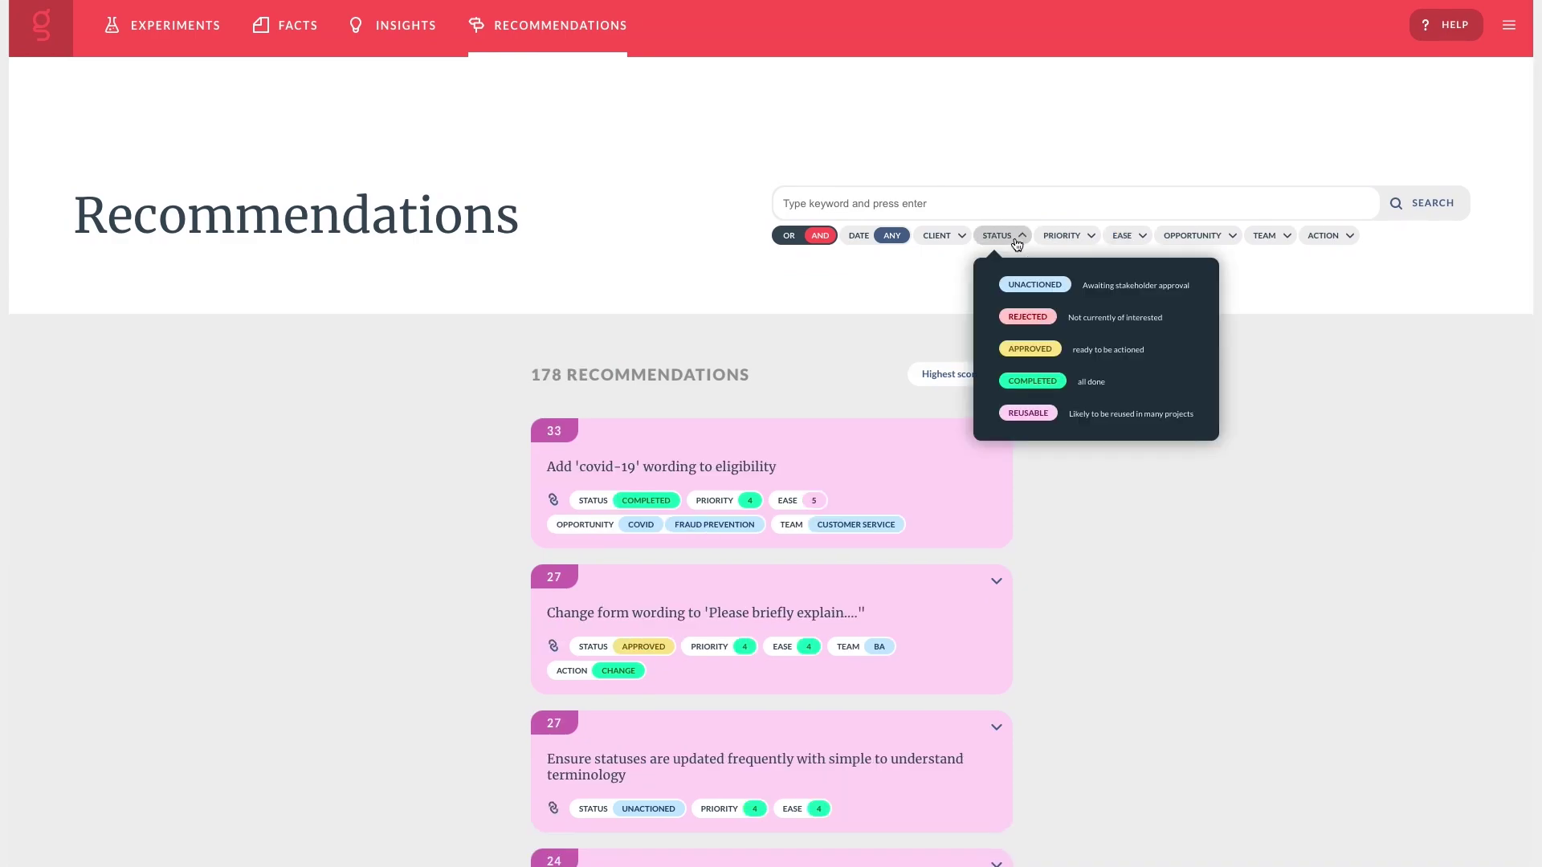
{"action": "left_click", "coordinate": [1034, 379]}
{"action": "scroll", "coordinate": [1033, 378], "scroll_direction": "down", "scroll_amount": 4}
{"action": "scroll", "coordinate": [1033, 379], "scroll_direction": "up", "scroll_amount": 5}
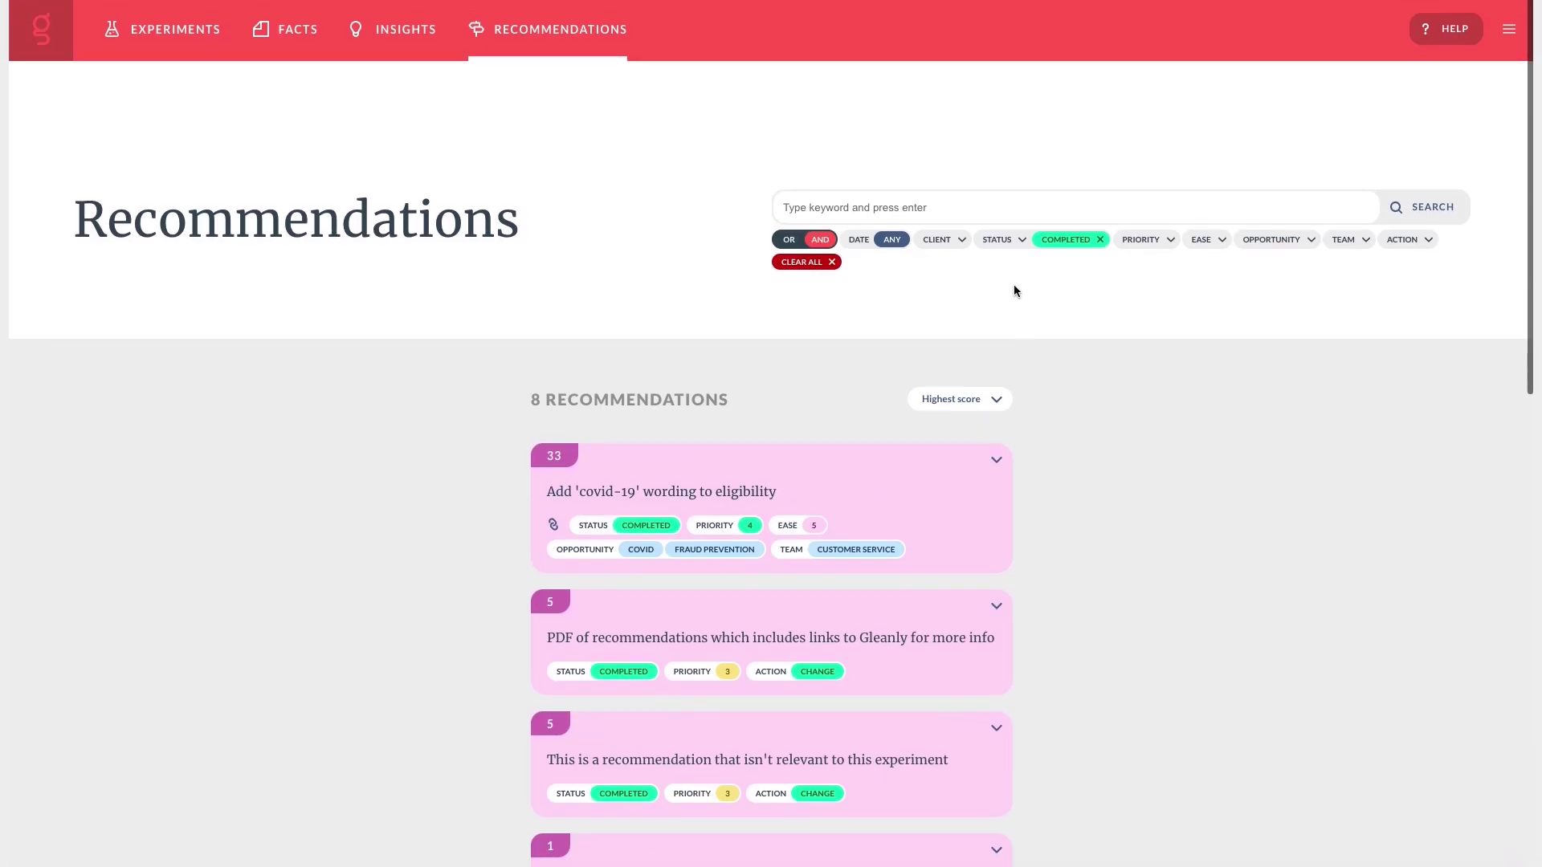
{"action": "left_click", "coordinate": [1100, 239]}
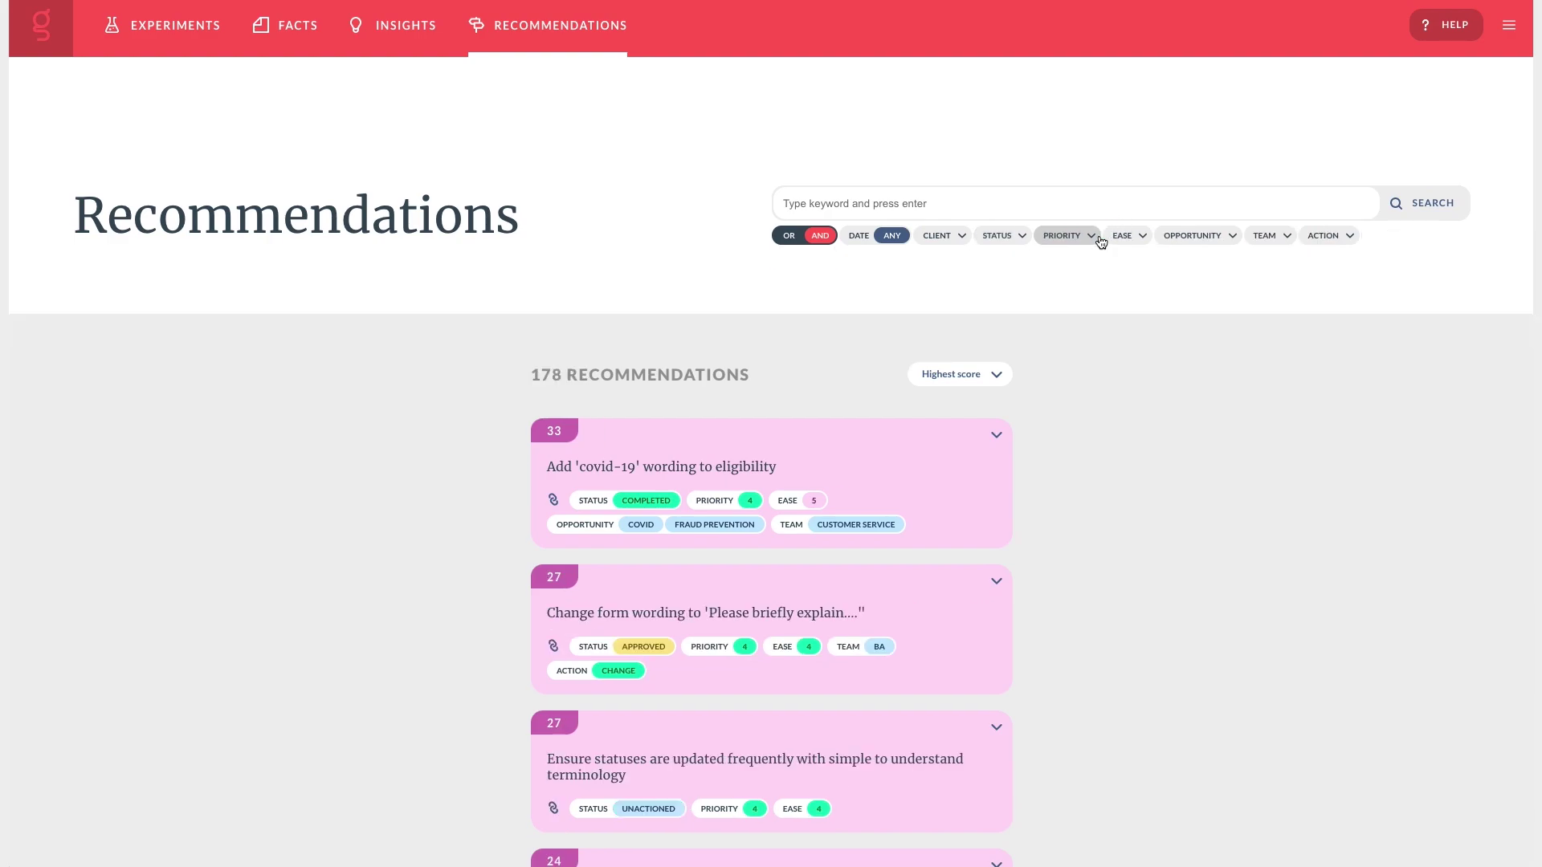
Filter the recommendations to action More Evidence and priority 4.
{"action": "left_click", "coordinate": [1343, 235]}
{"action": "left_click", "coordinate": [1344, 334]}
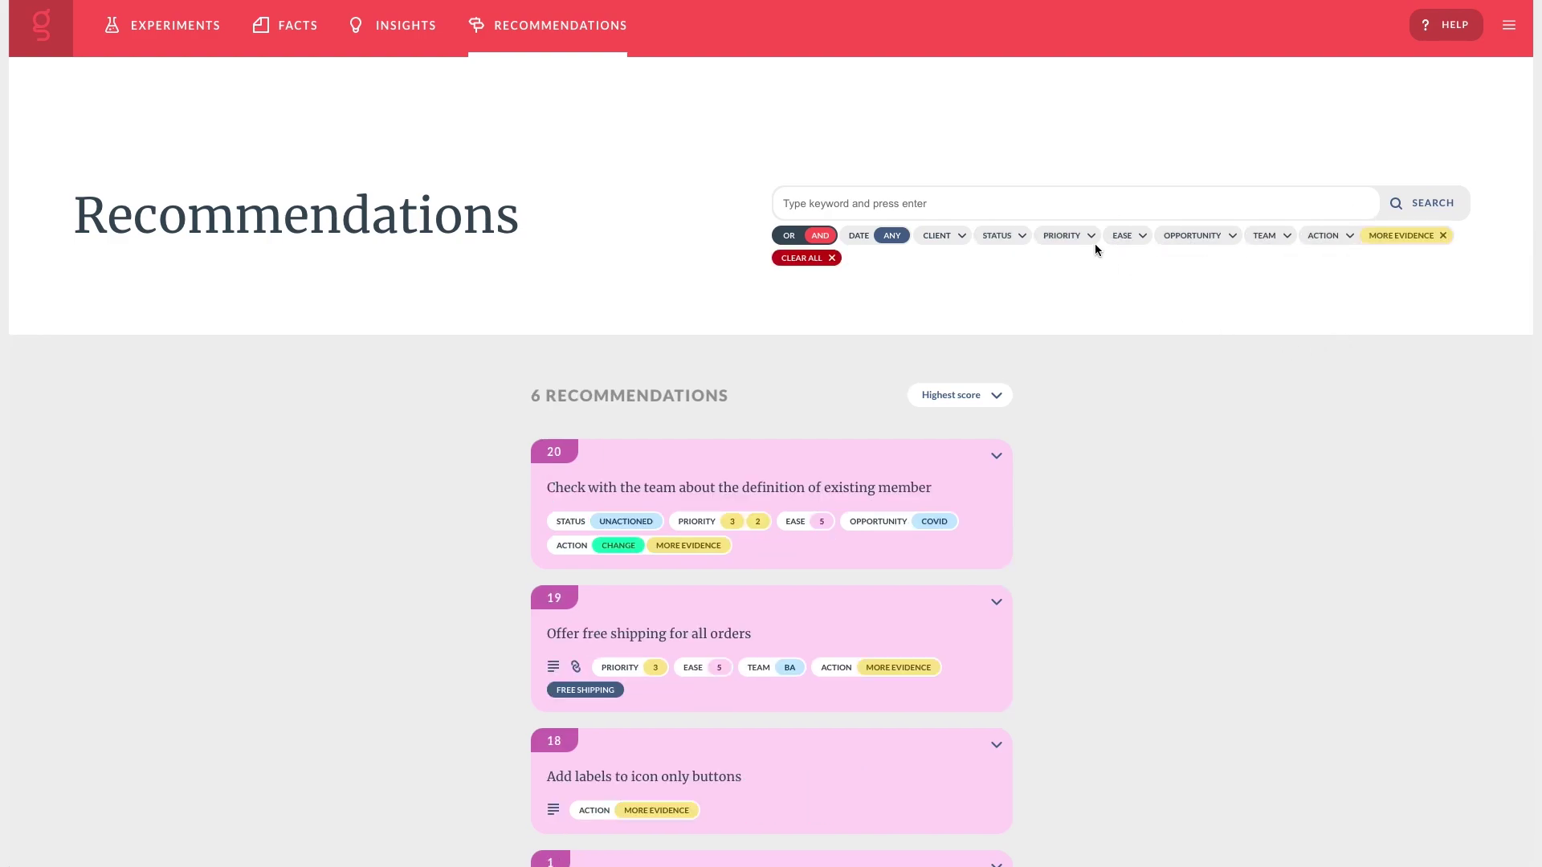
{"action": "left_click", "coordinate": [1050, 236]}
{"action": "left_click", "coordinate": [1084, 315]}
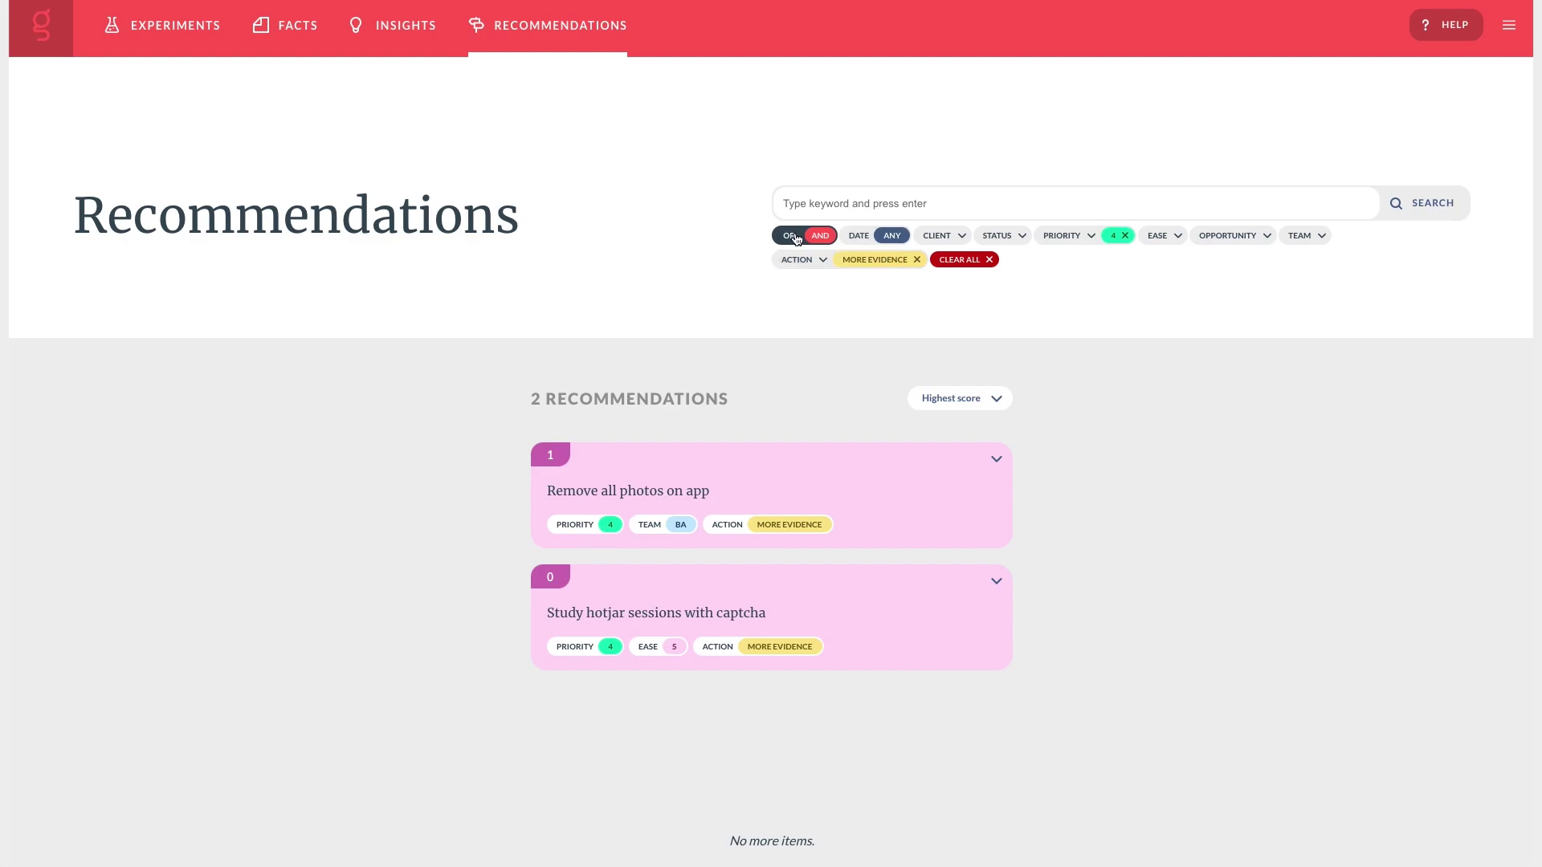
Filter to Approved recommendations, view Recommendation 175's linked insights, then clear the filter.
{"action": "left_click", "coordinate": [981, 260]}
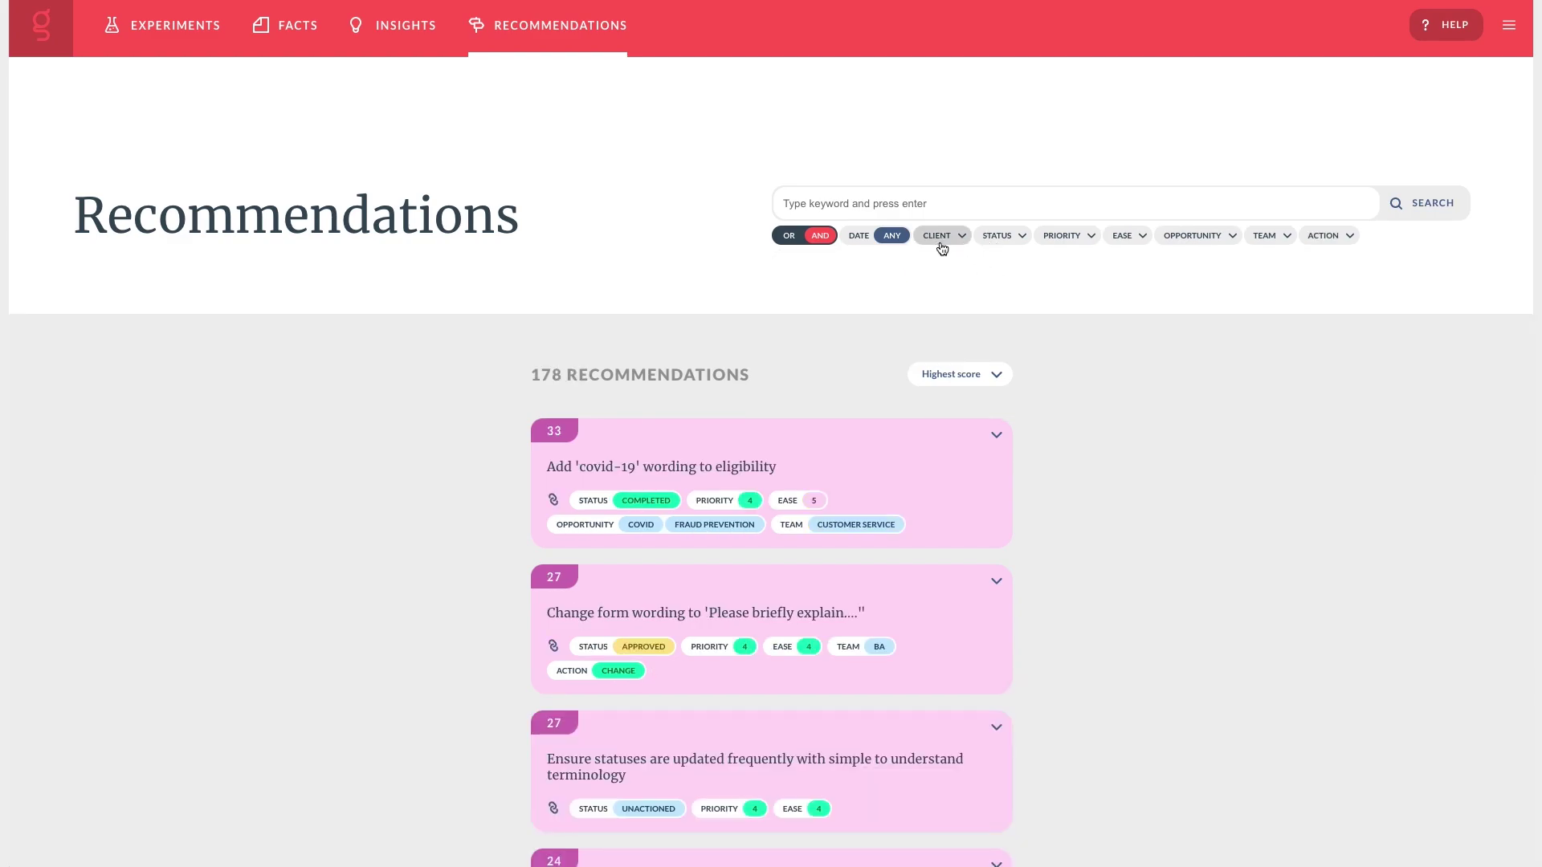
{"action": "left_click", "coordinate": [1010, 237]}
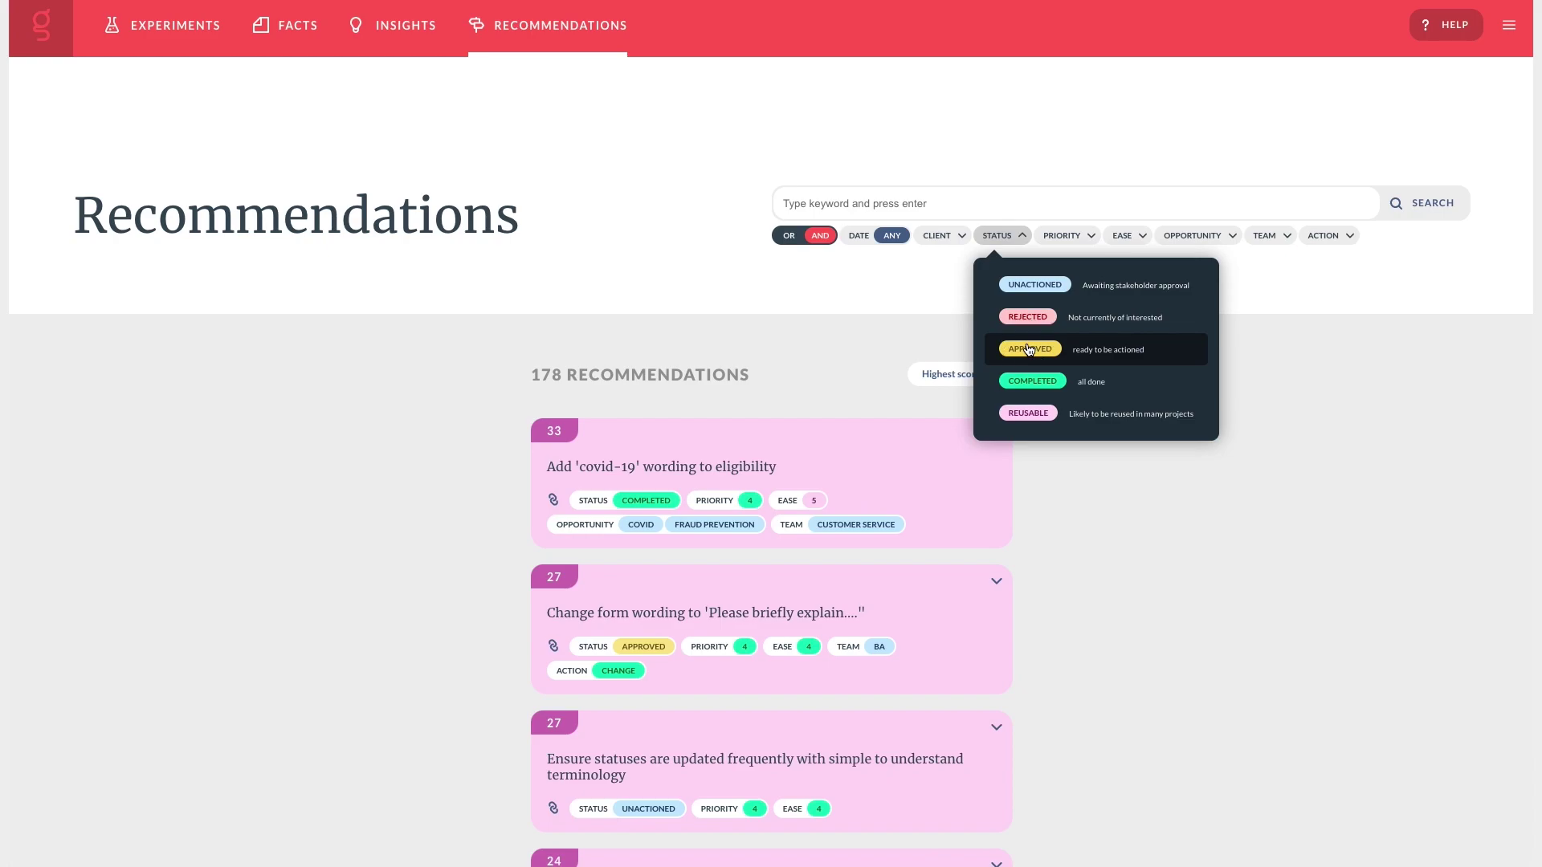
{"action": "left_click", "coordinate": [1029, 350]}
{"action": "left_click", "coordinate": [897, 502]}
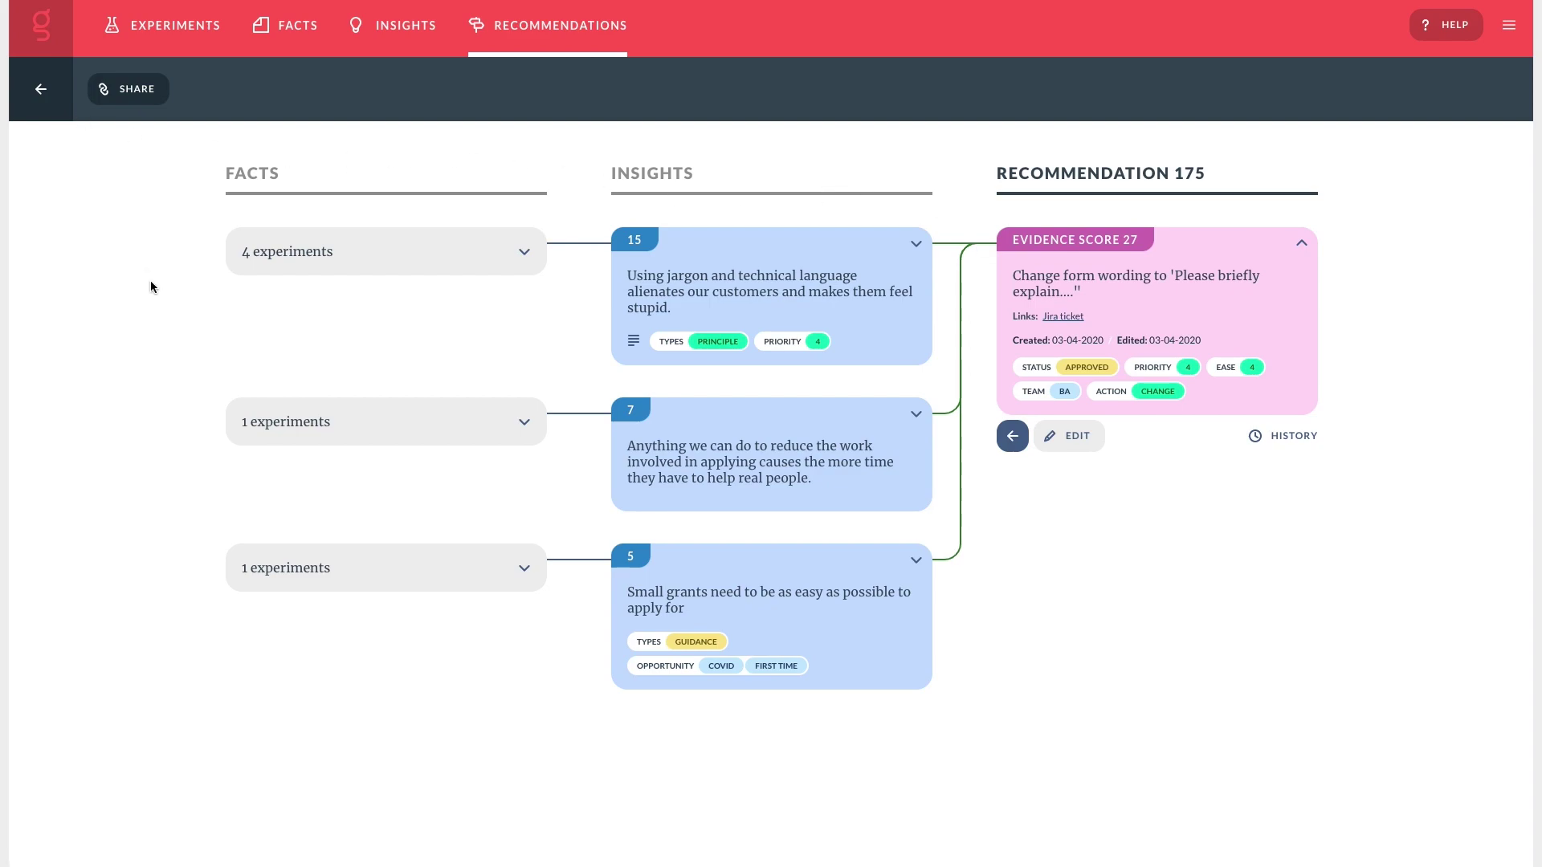
{"action": "left_click", "coordinate": [539, 37]}
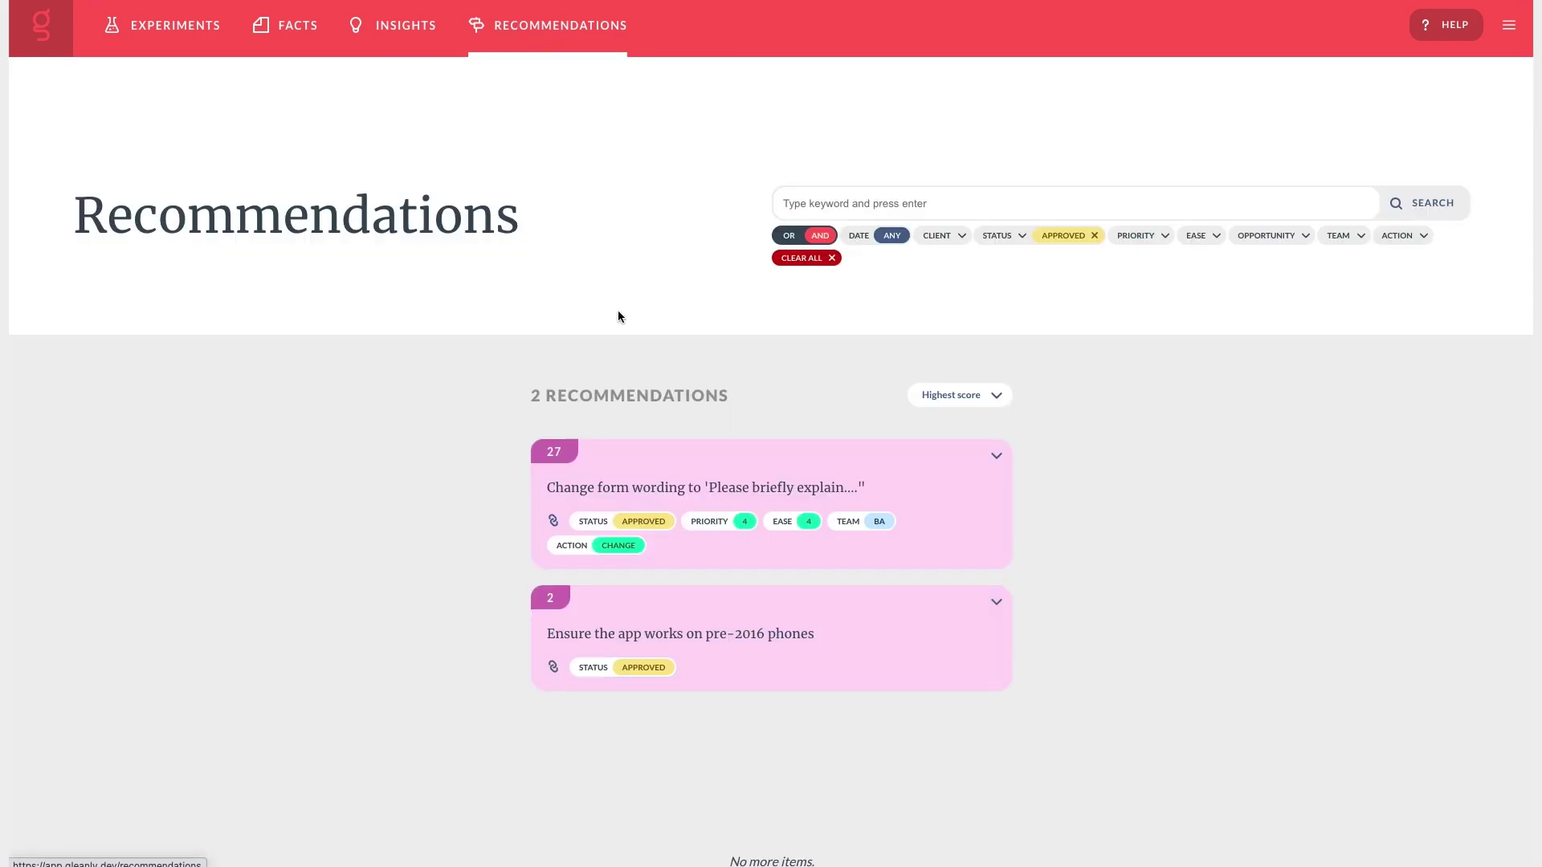
{"action": "left_click", "coordinate": [831, 258]}
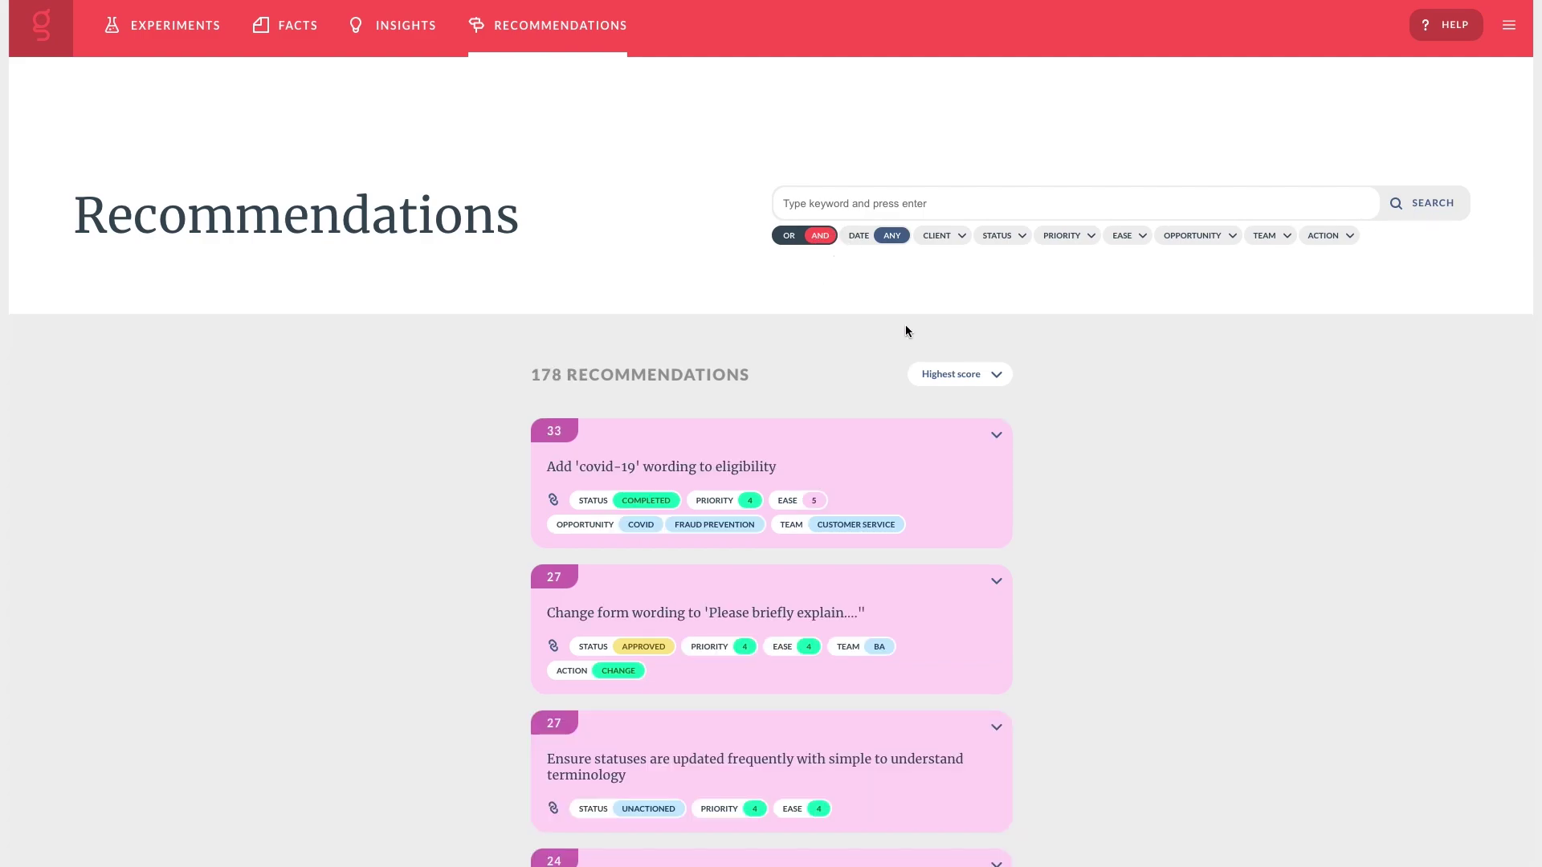
Go to the Facts list and search it for 'green'.
{"action": "left_click", "coordinate": [312, 53]}
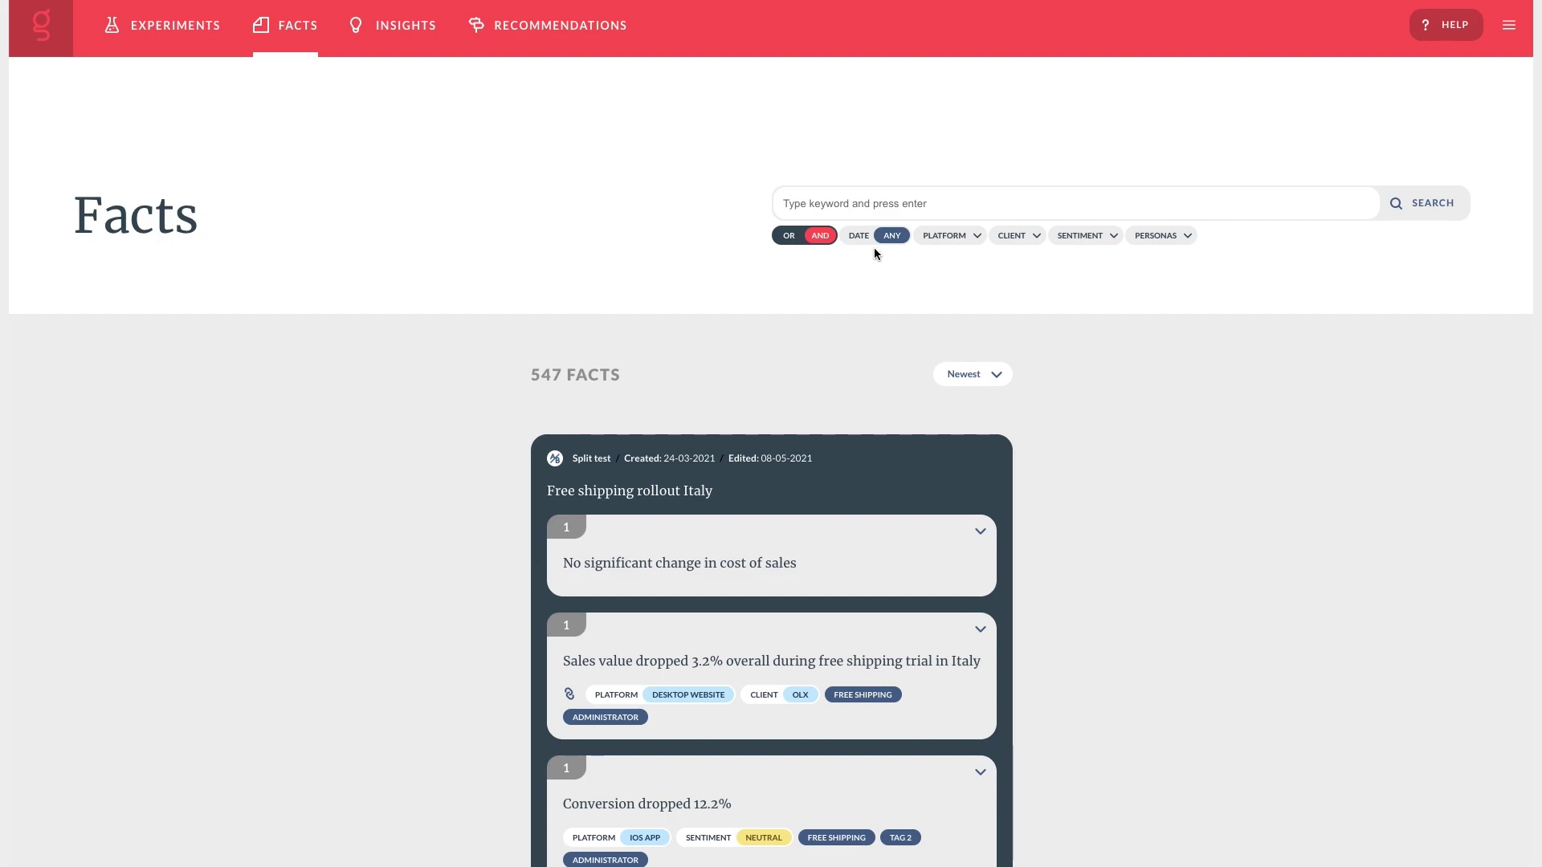
{"action": "left_click", "coordinate": [853, 201]}
{"action": "type", "text": "green"}
{"action": "key", "text": "Return"}
Select the green trees, green clothing and green CTA buttons facts and tag them COLOUR.
{"action": "scroll", "coordinate": [836, 502], "scroll_direction": "down", "scroll_amount": 4}
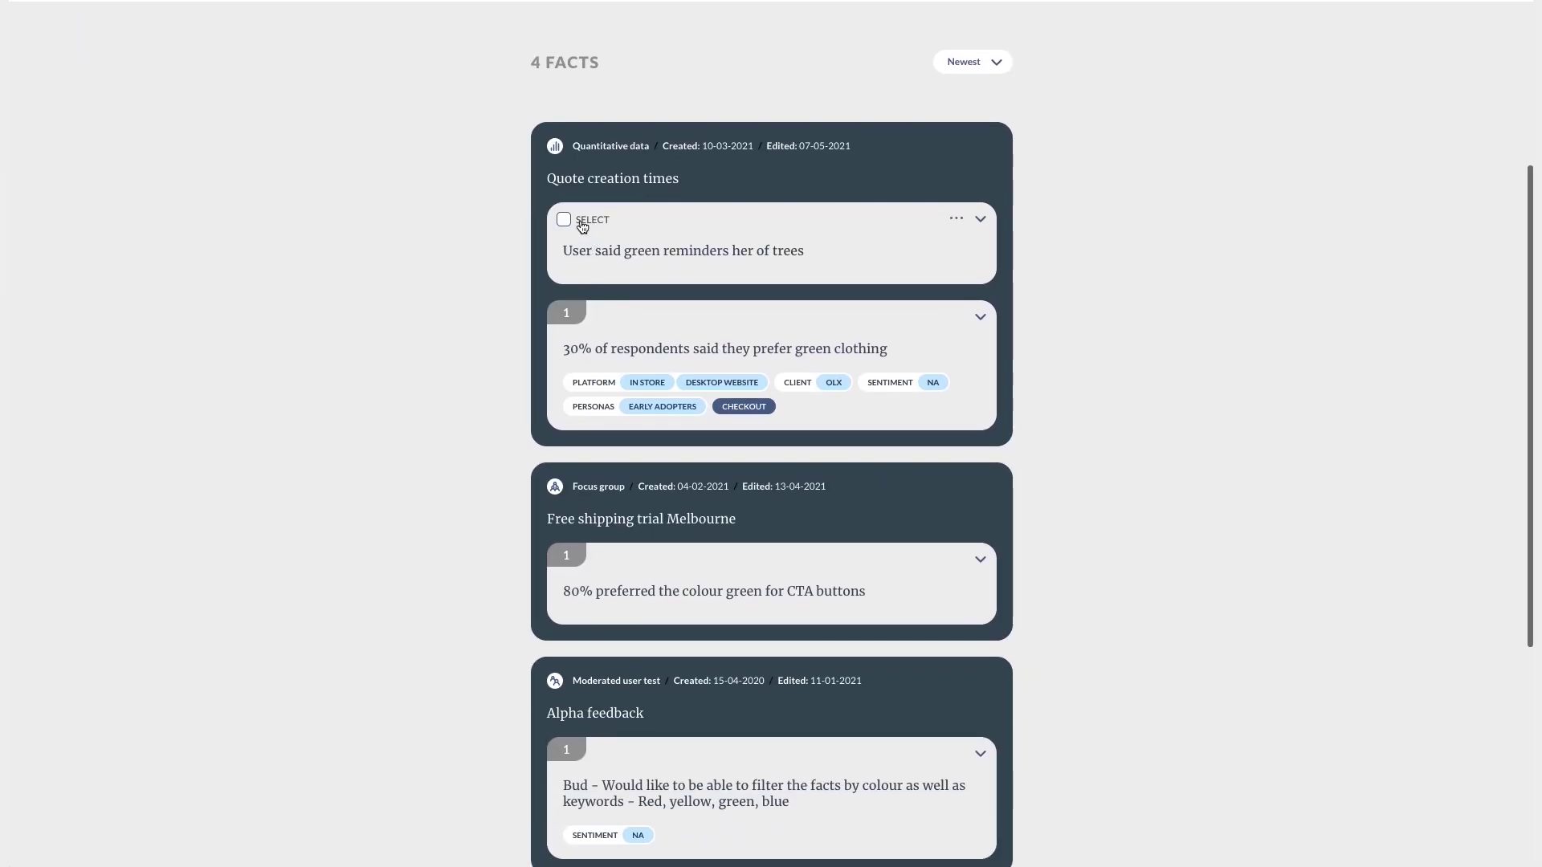
{"action": "left_click", "coordinate": [583, 223]}
{"action": "left_click", "coordinate": [598, 321]}
{"action": "scroll", "coordinate": [601, 327], "scroll_direction": "down", "scroll_amount": 3}
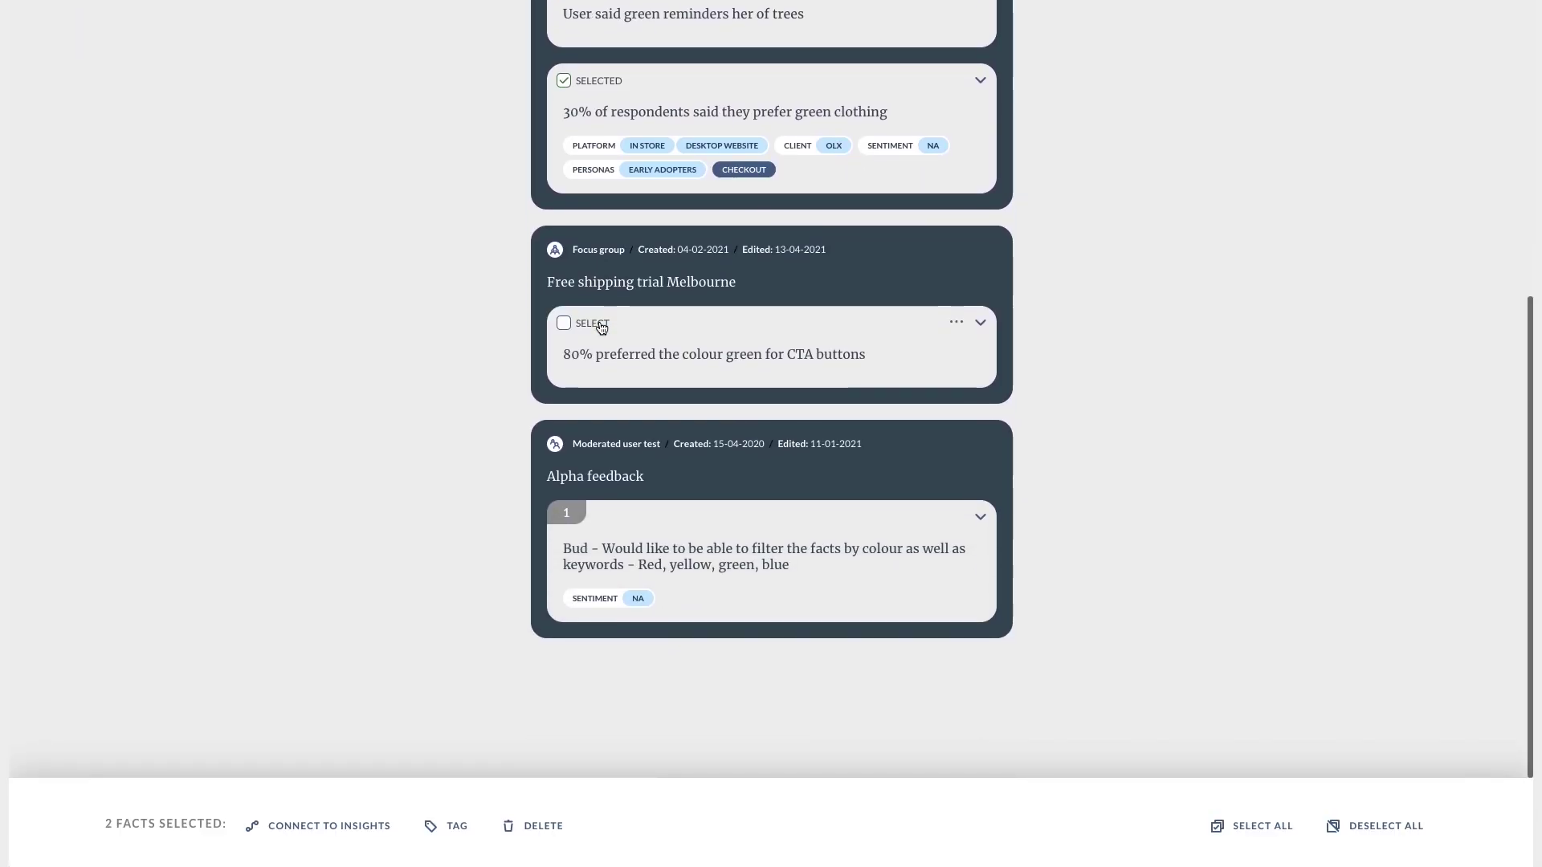
{"action": "left_click", "coordinate": [601, 326]}
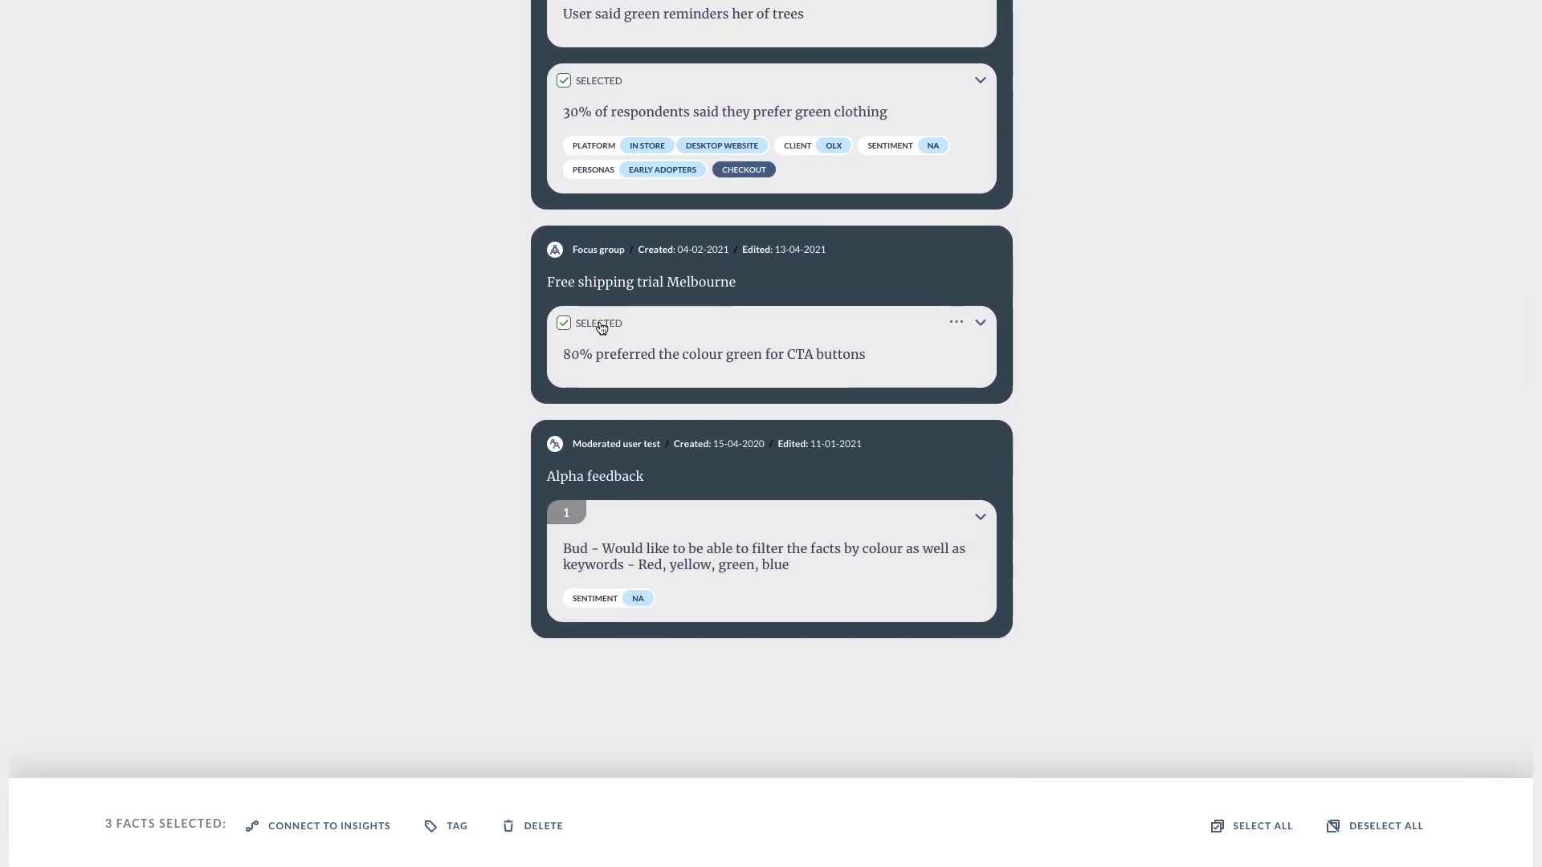
{"action": "left_click", "coordinate": [431, 830]}
{"action": "left_click", "coordinate": [572, 196]}
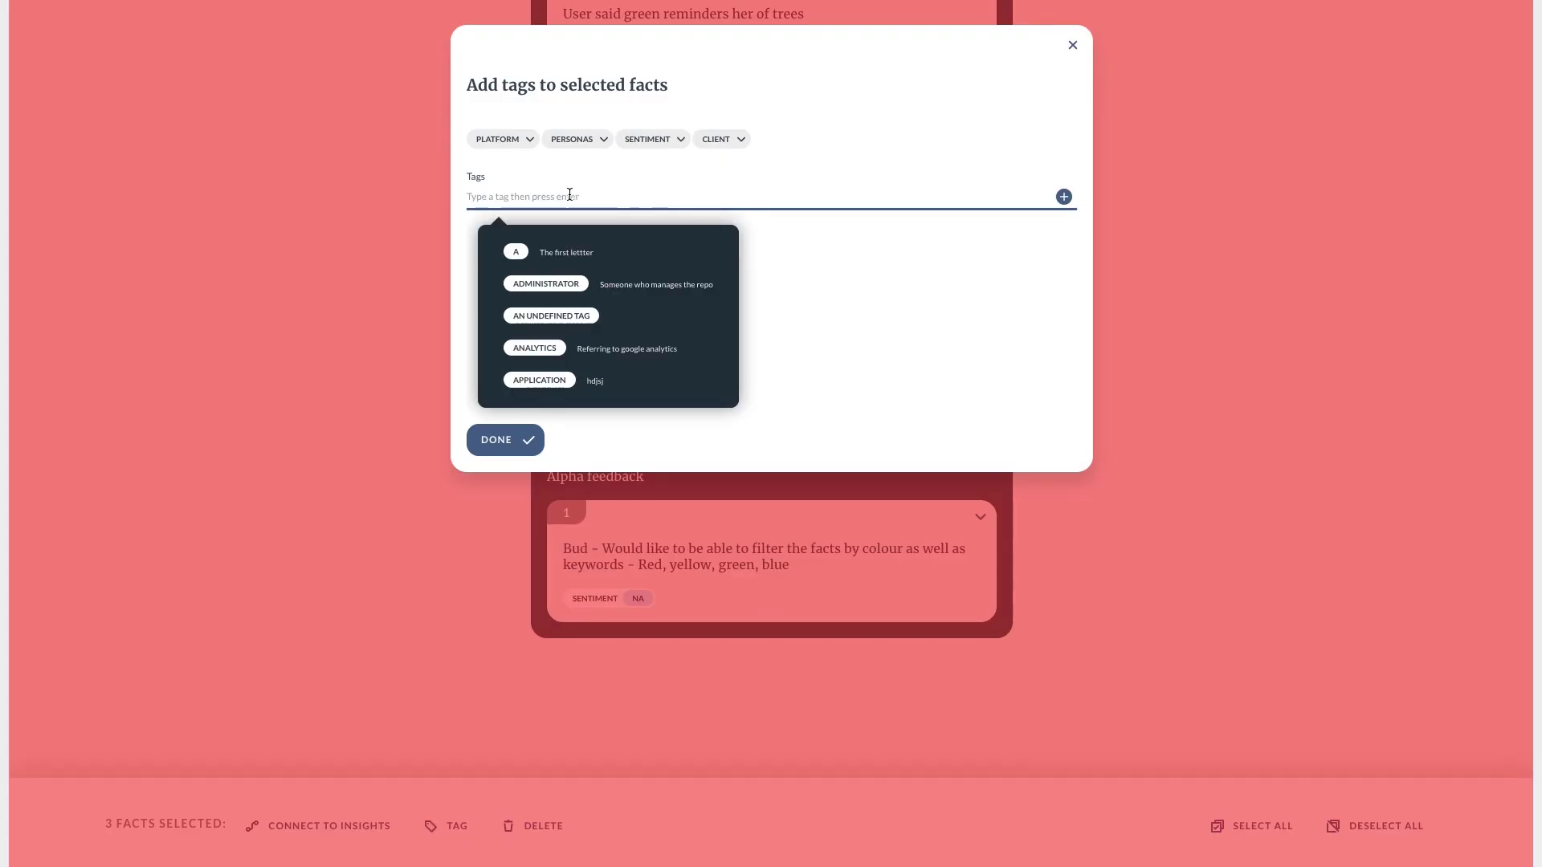
{"action": "type", "text": "colour"}
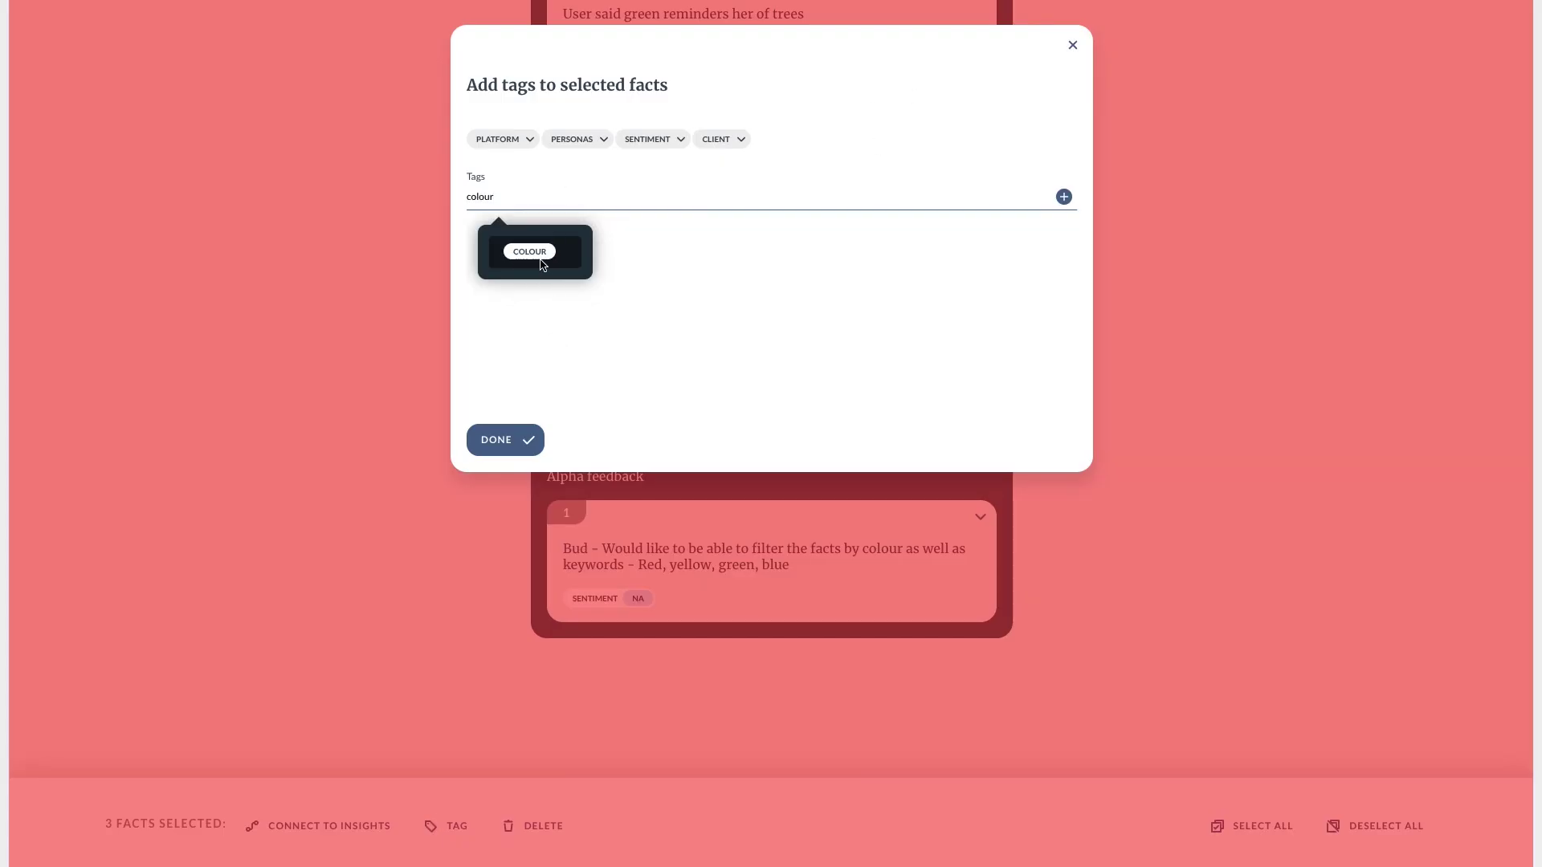
{"action": "left_click", "coordinate": [540, 264]}
{"action": "left_click", "coordinate": [504, 457]}
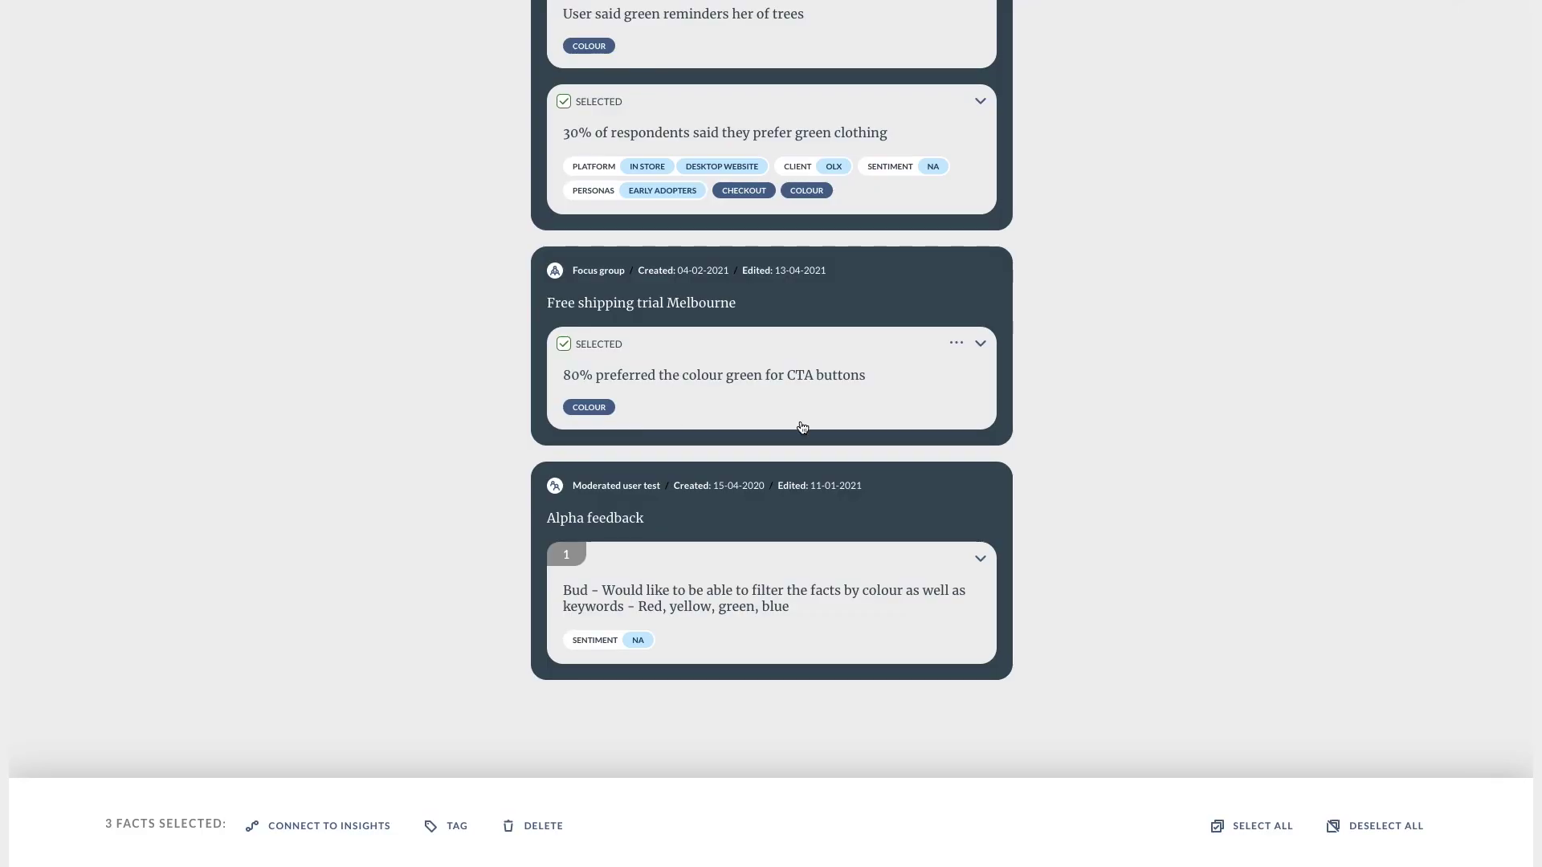
{"action": "scroll", "coordinate": [802, 427], "scroll_direction": "up", "scroll_amount": 6}
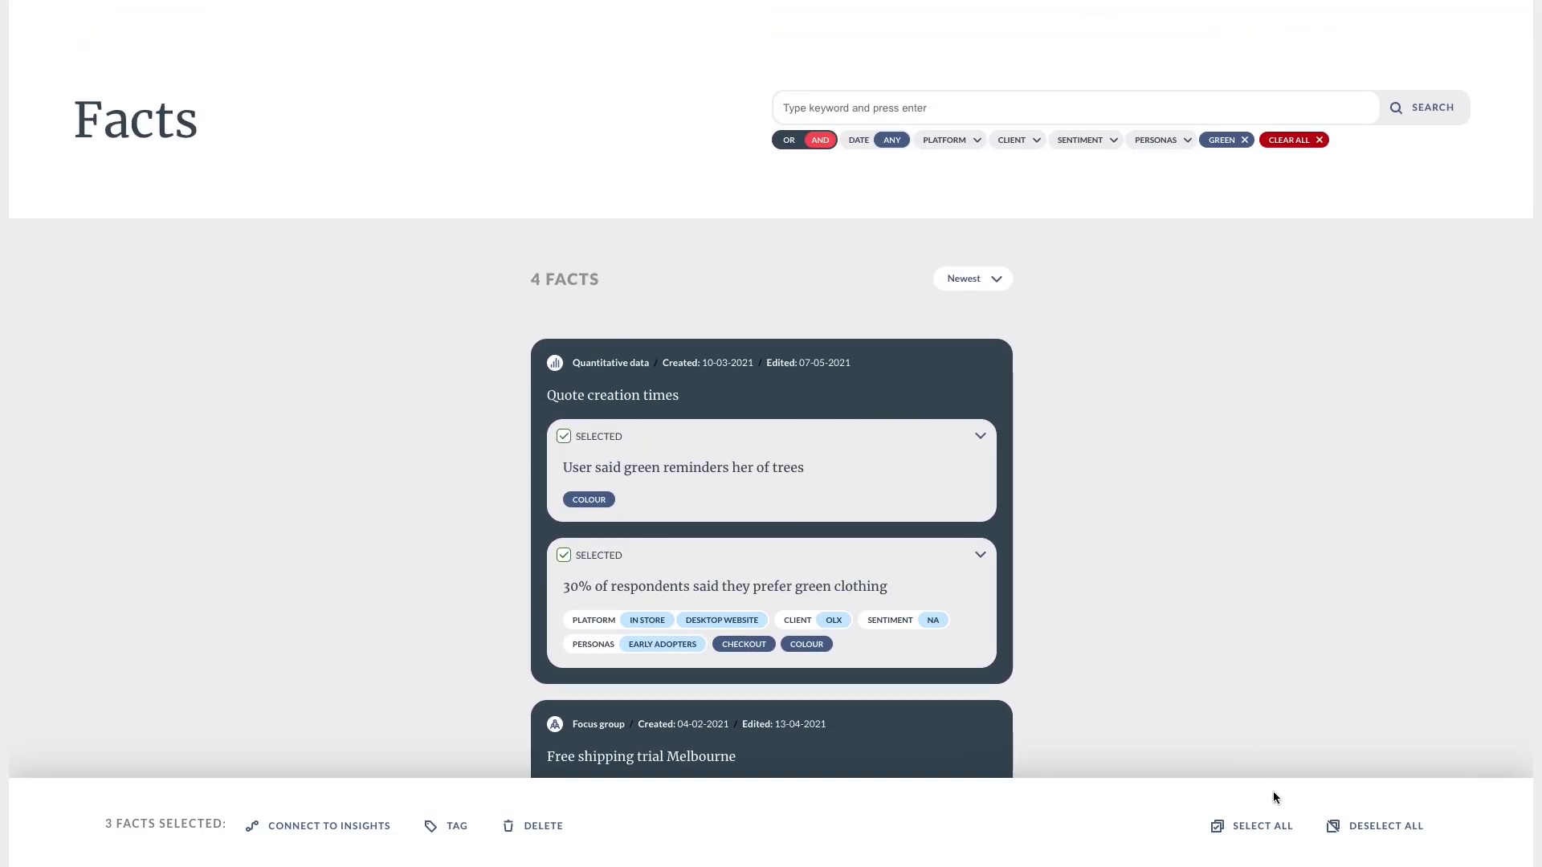
Link the selected facts to 'Colour green is a positive colour' and open that insight's page.
{"action": "left_click", "coordinate": [341, 834]}
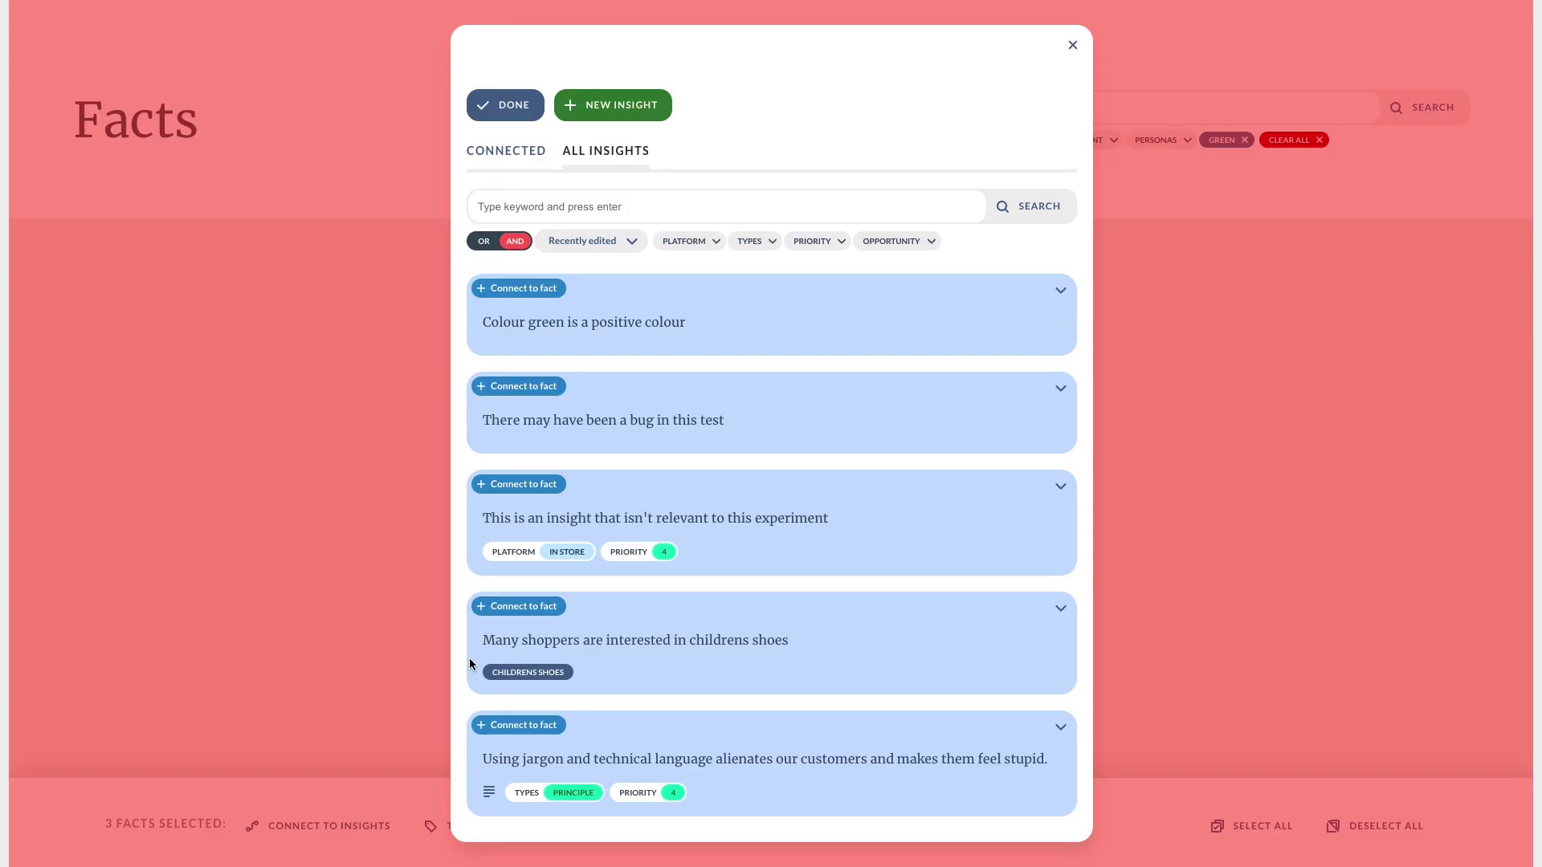
{"action": "left_click", "coordinate": [530, 295]}
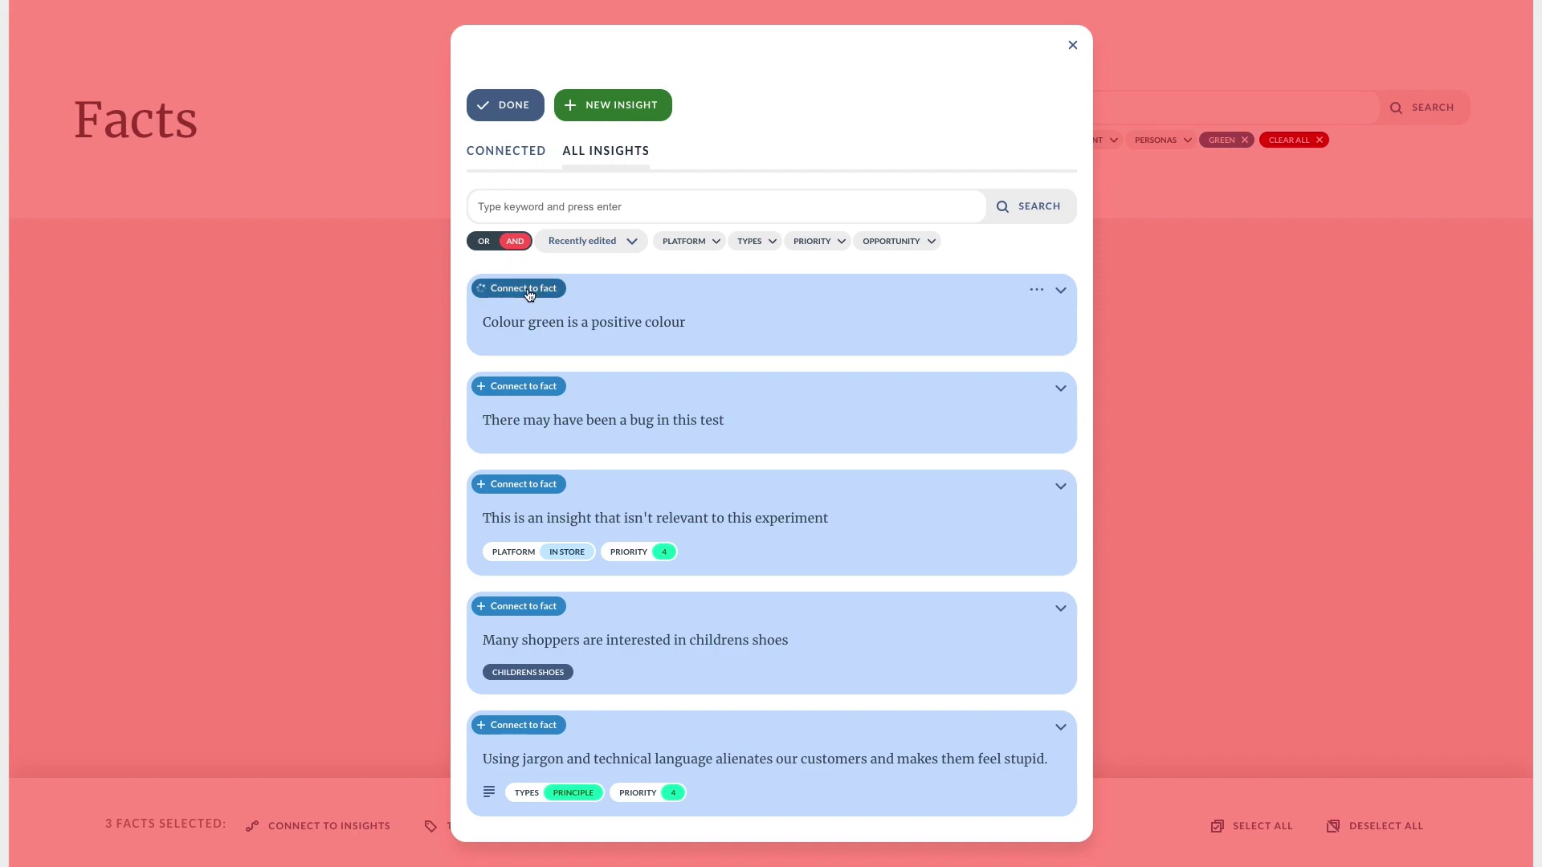
{"action": "left_click", "coordinate": [1075, 42]}
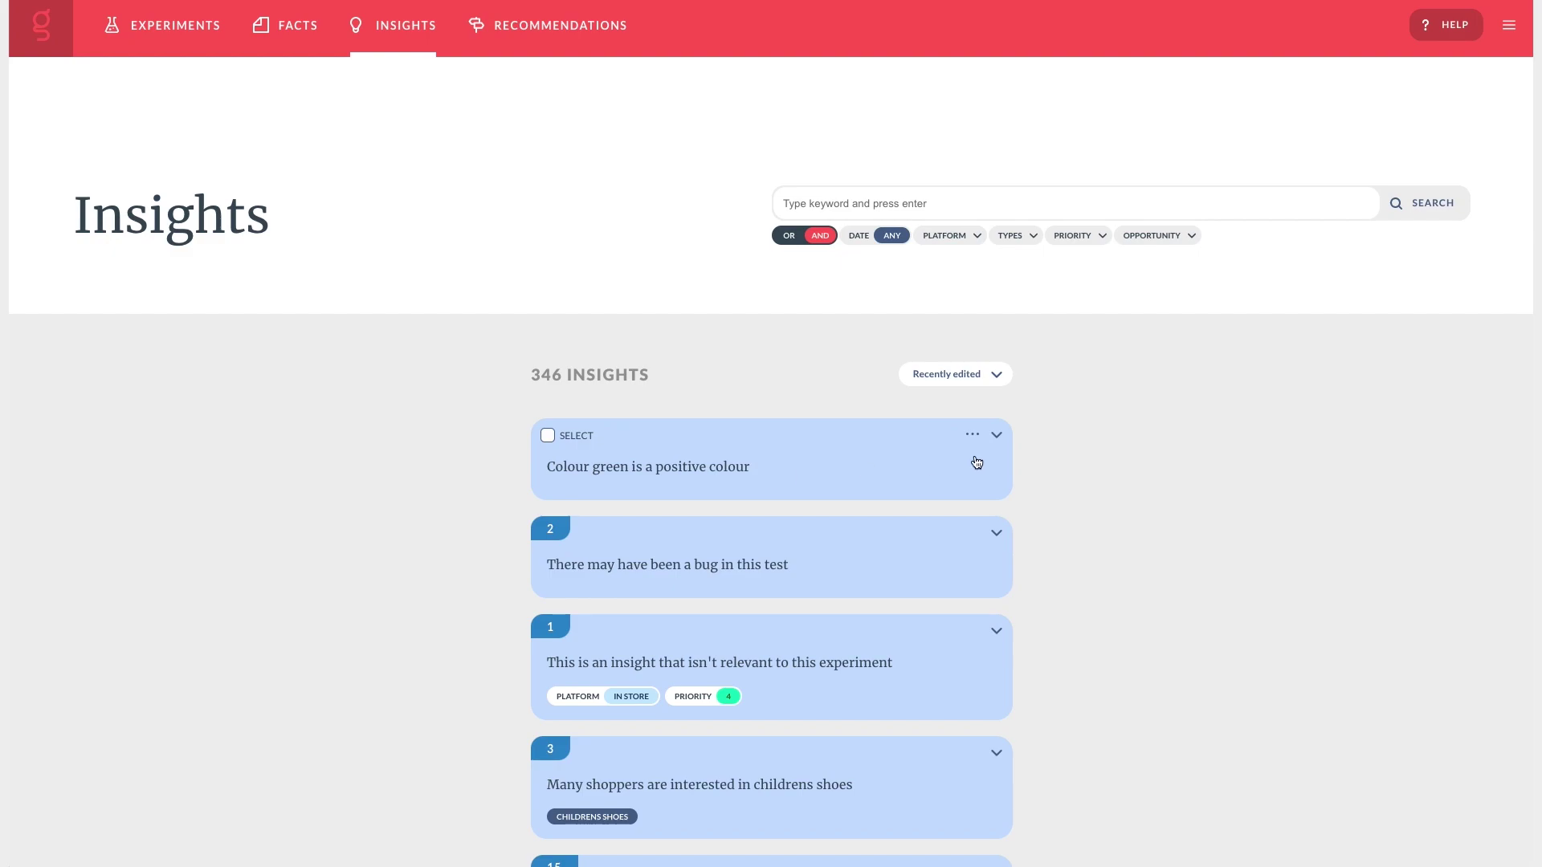
{"action": "left_click", "coordinate": [972, 435]}
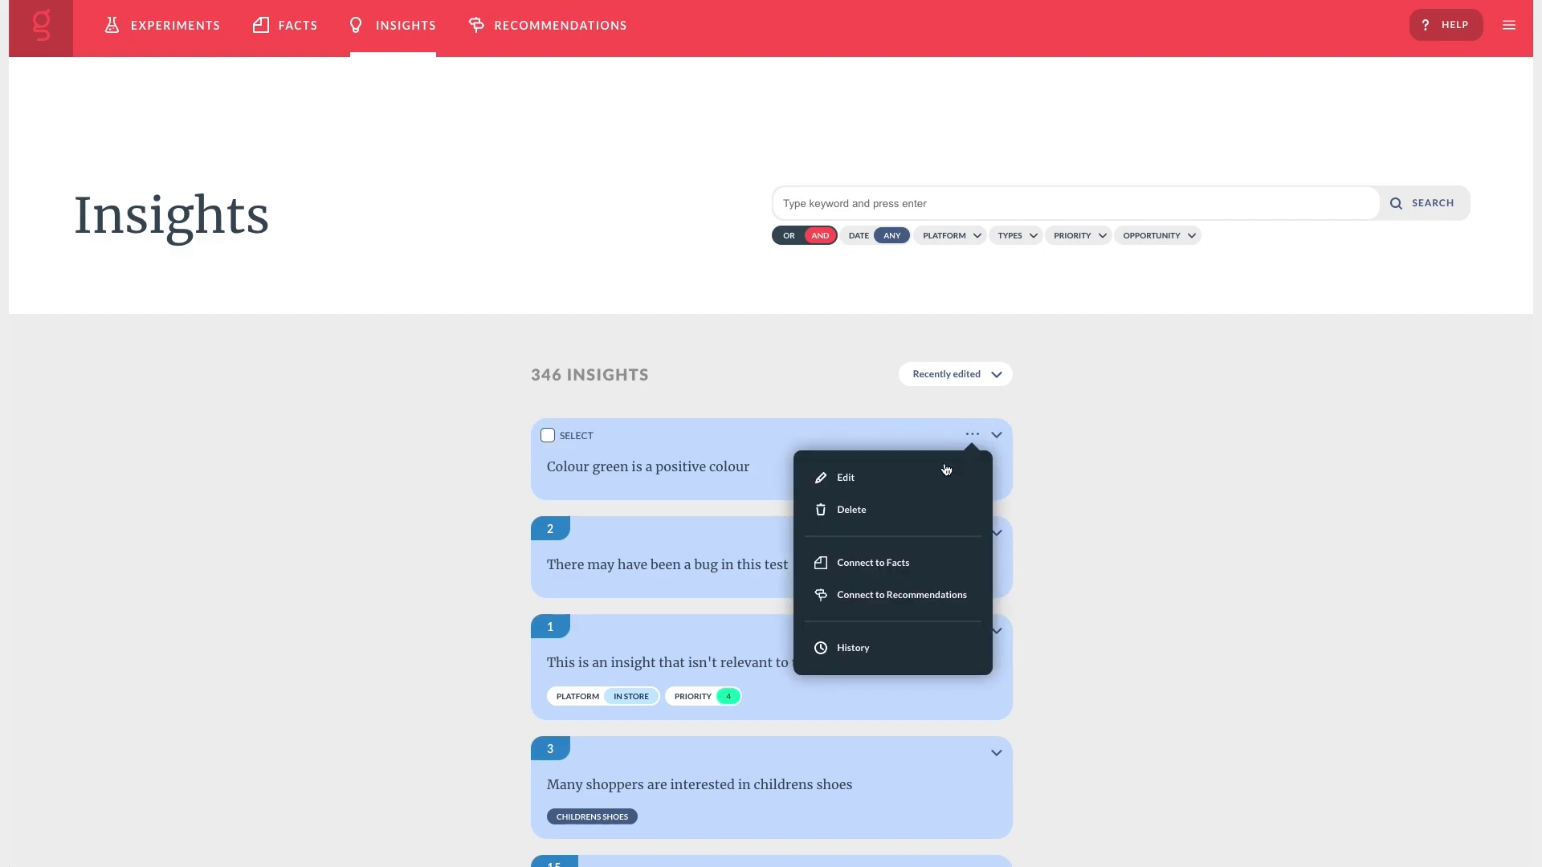
{"action": "left_click", "coordinate": [664, 455]}
{"action": "left_click", "coordinate": [664, 456]}
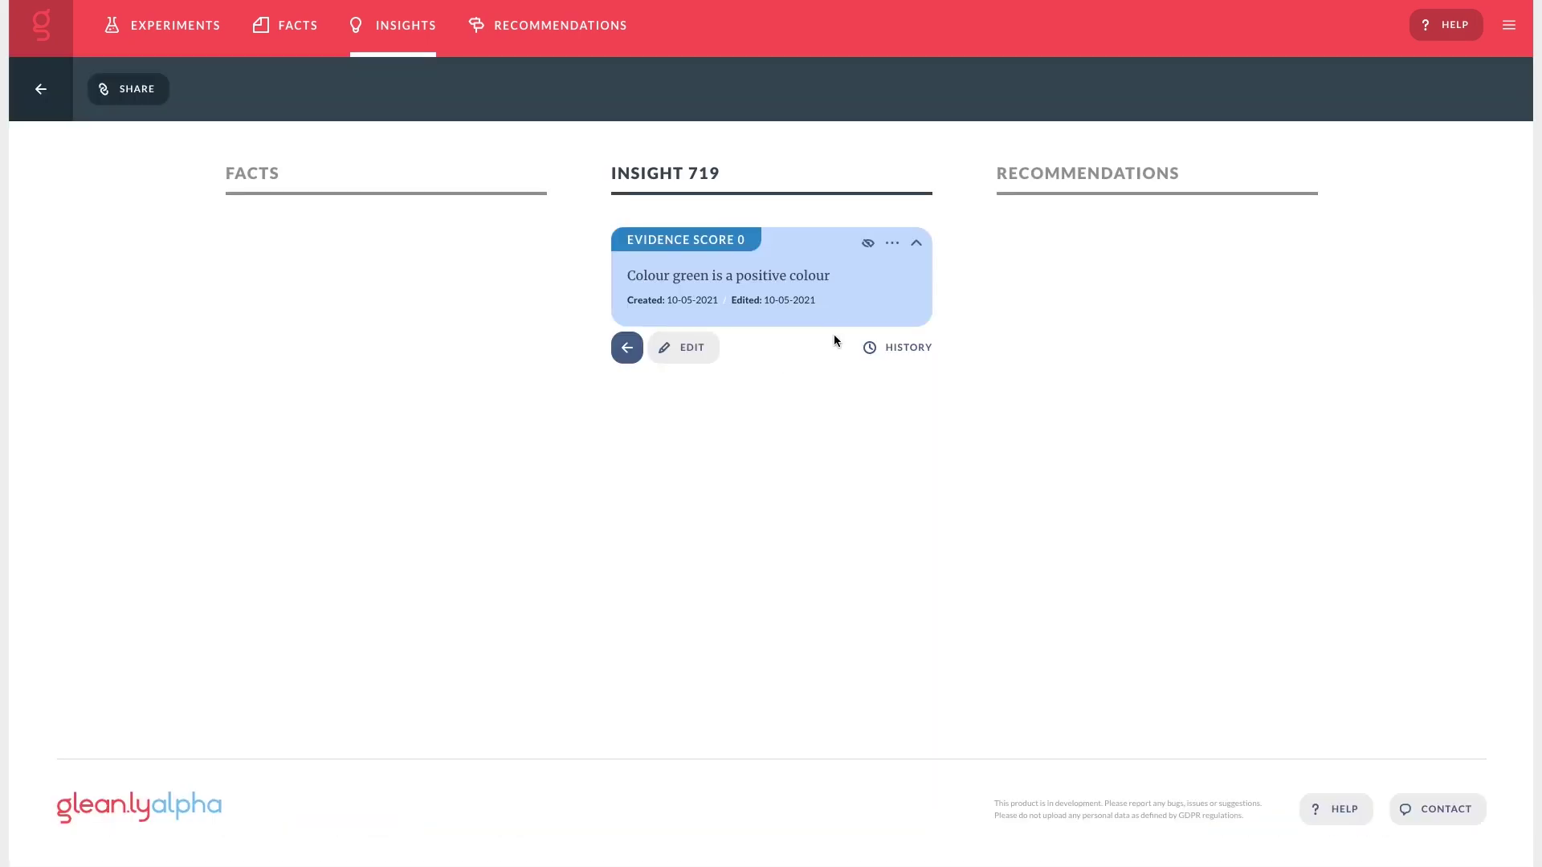
Connect the green trees, clothing and CTA buttons facts to Insight 719 as proof.
{"action": "left_click", "coordinate": [890, 243]}
{"action": "left_click", "coordinate": [870, 371]}
{"action": "left_click", "coordinate": [626, 204]}
{"action": "type", "text": "green"}
{"action": "key", "text": "Return"}
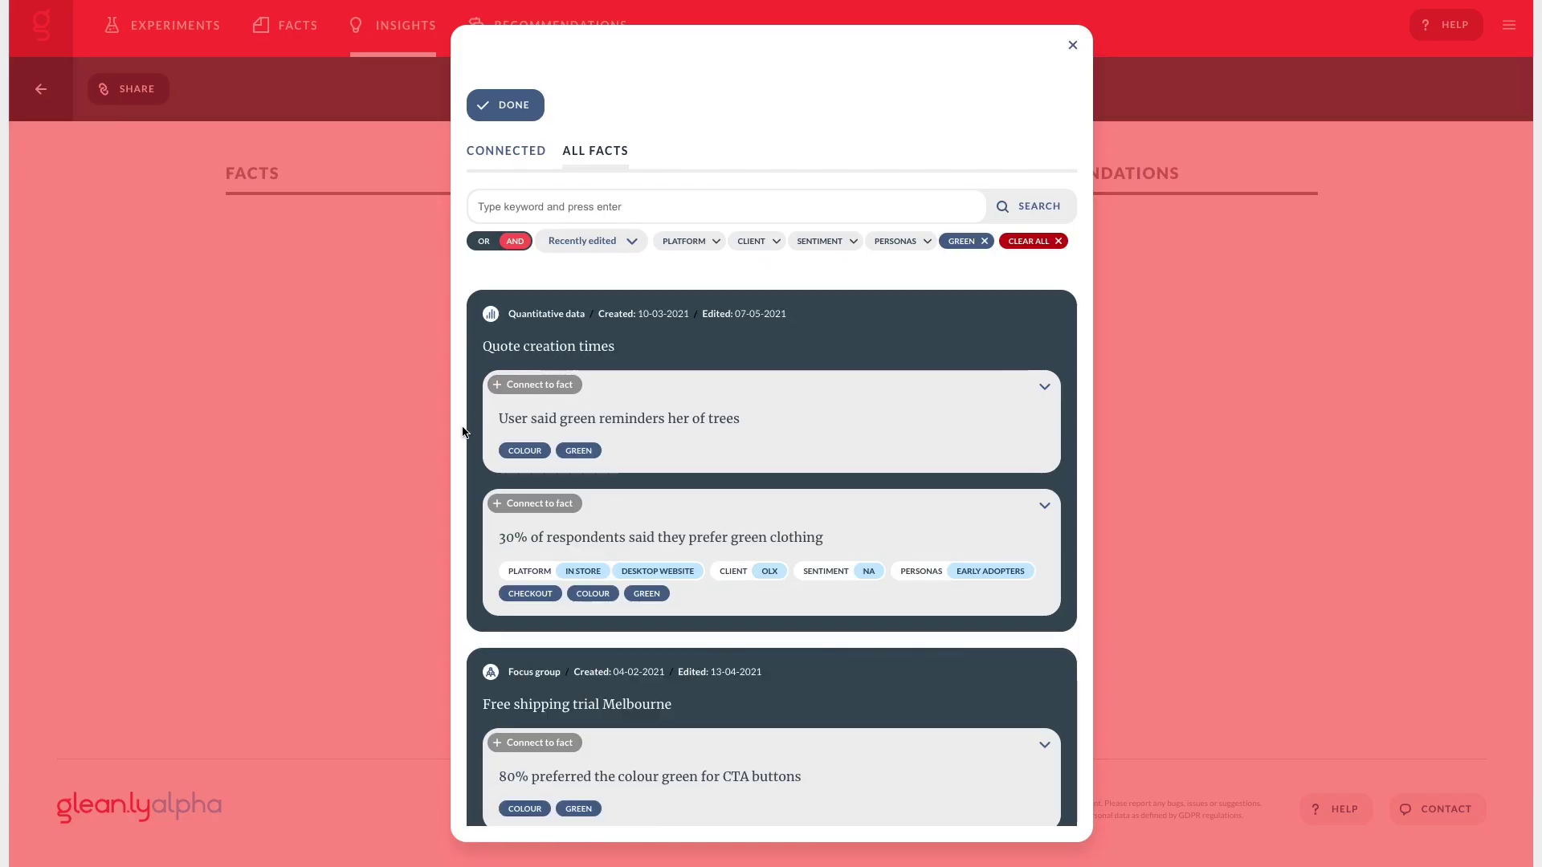
{"action": "left_click", "coordinate": [524, 401]}
{"action": "left_click", "coordinate": [547, 500]}
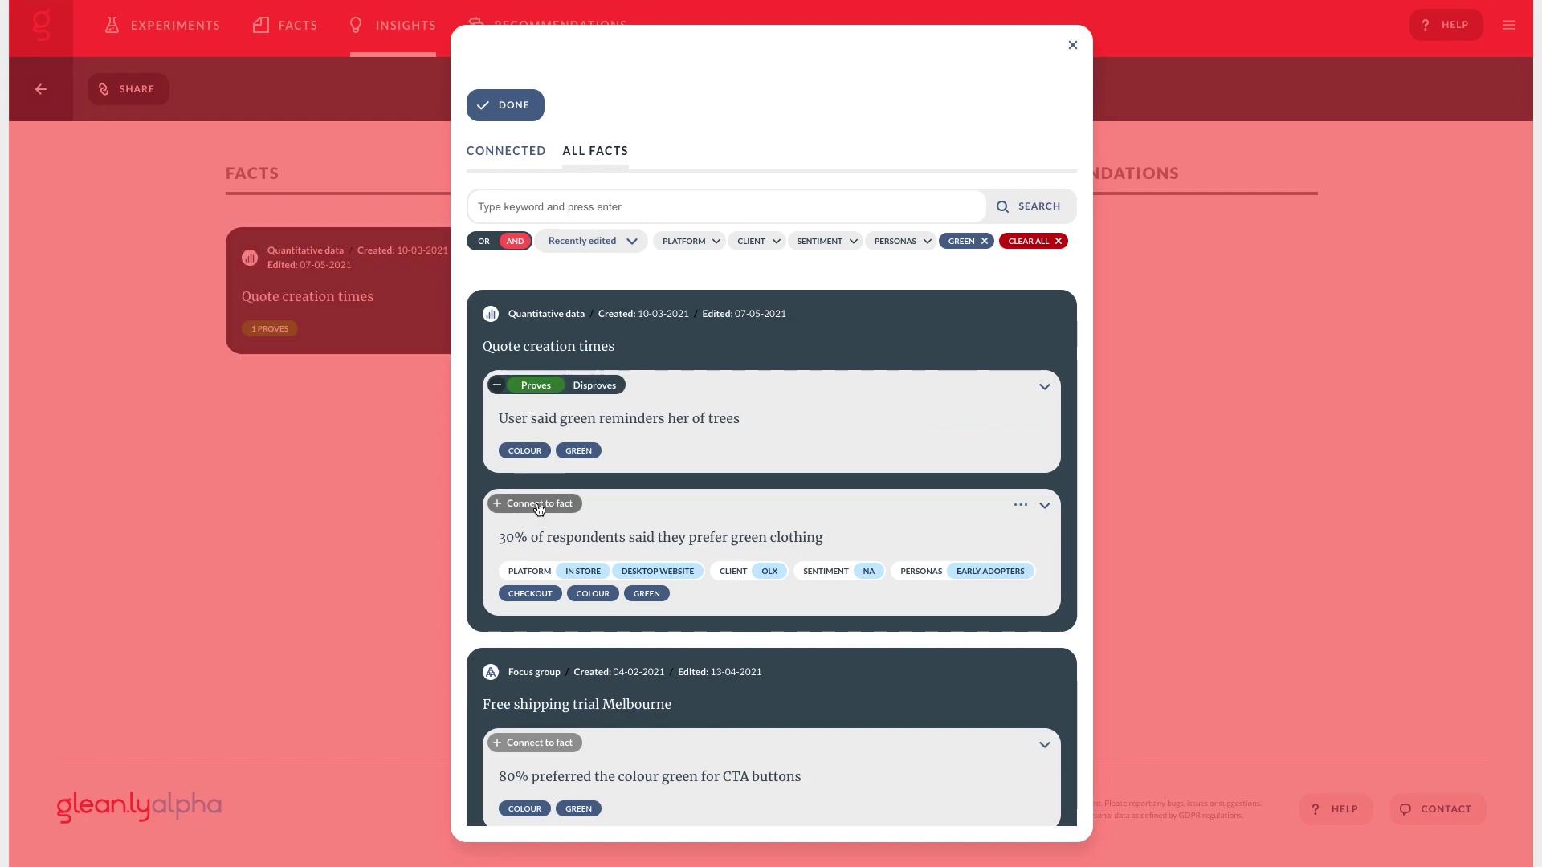
{"action": "scroll", "coordinate": [538, 508], "scroll_direction": "down", "scroll_amount": 1}
{"action": "scroll", "coordinate": [538, 508], "scroll_direction": "down", "scroll_amount": 1}
{"action": "left_click", "coordinate": [539, 545]}
{"action": "scroll", "coordinate": [541, 547], "scroll_direction": "down", "scroll_amount": 2}
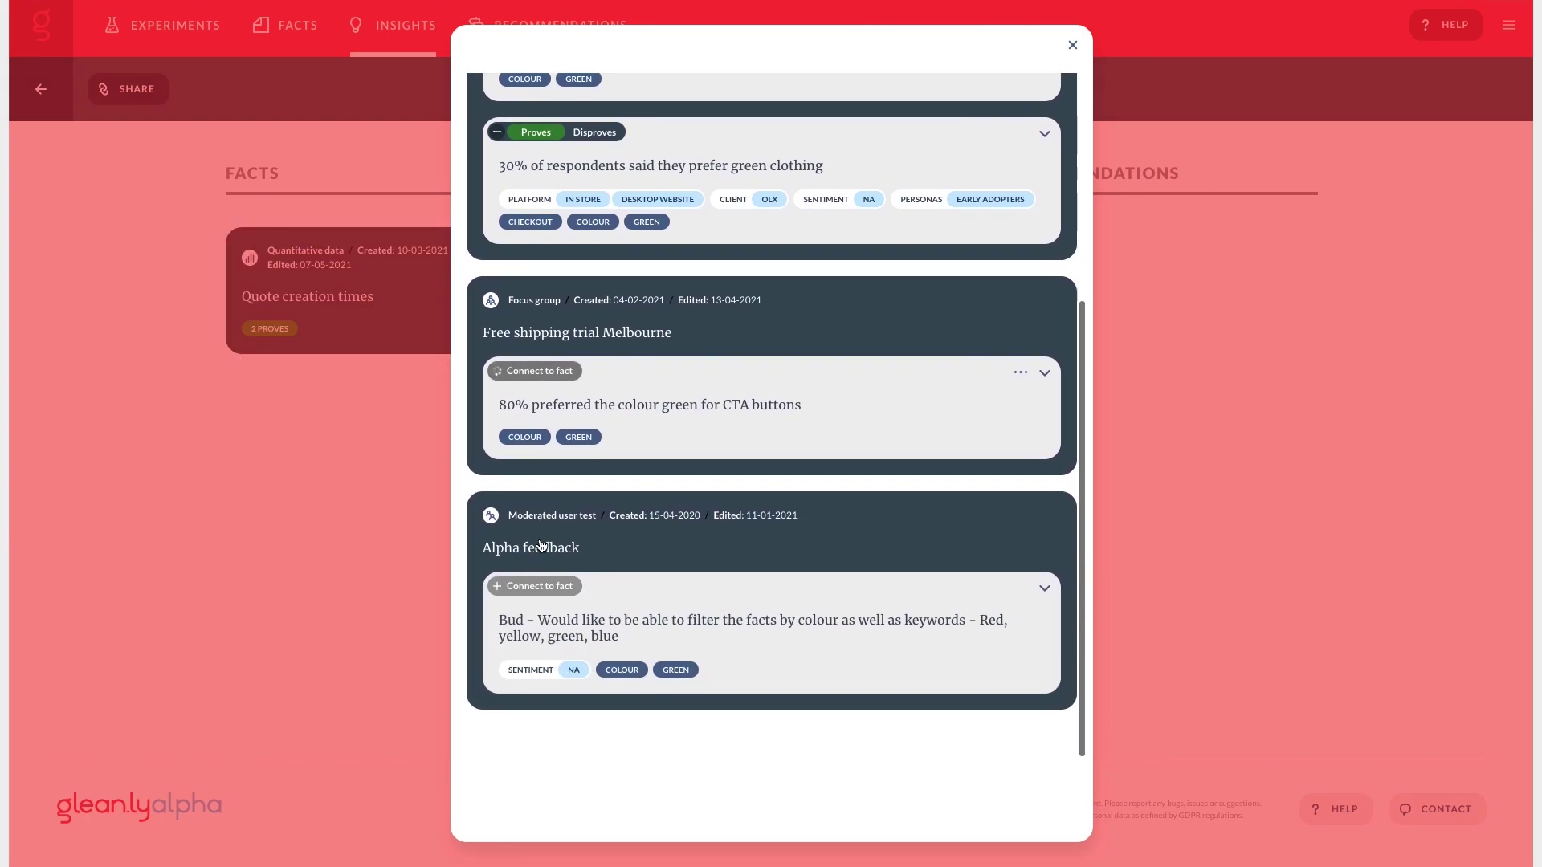
{"action": "left_click", "coordinate": [1072, 45]}
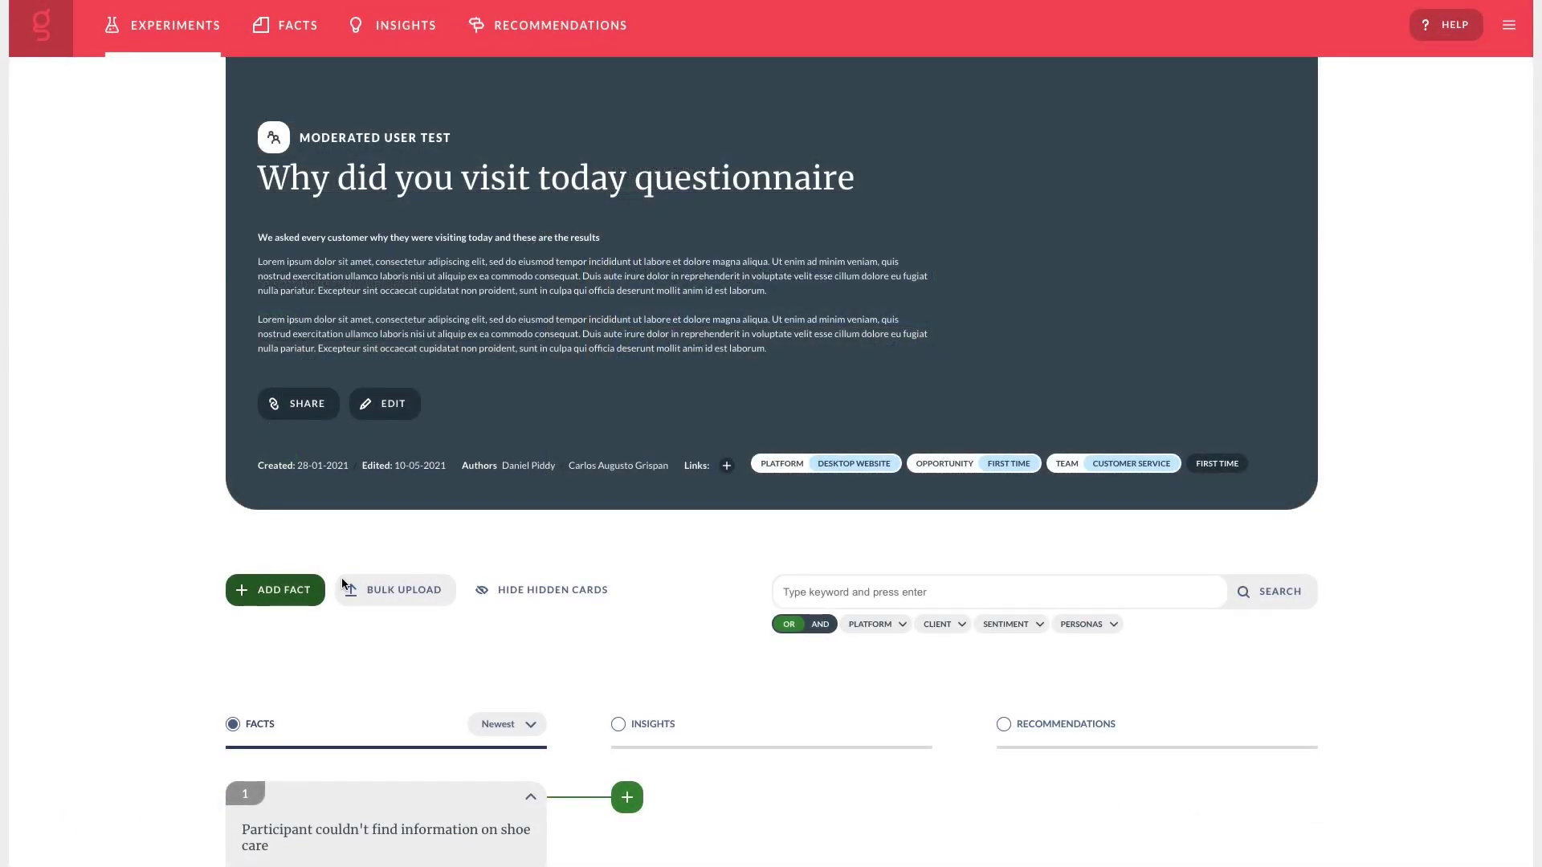
Add Fact 8884 on trying on shoes for comfort: In Store, Neutral, tagged COMFORT.
{"action": "scroll", "coordinate": [389, 567], "scroll_direction": "down", "scroll_amount": 5}
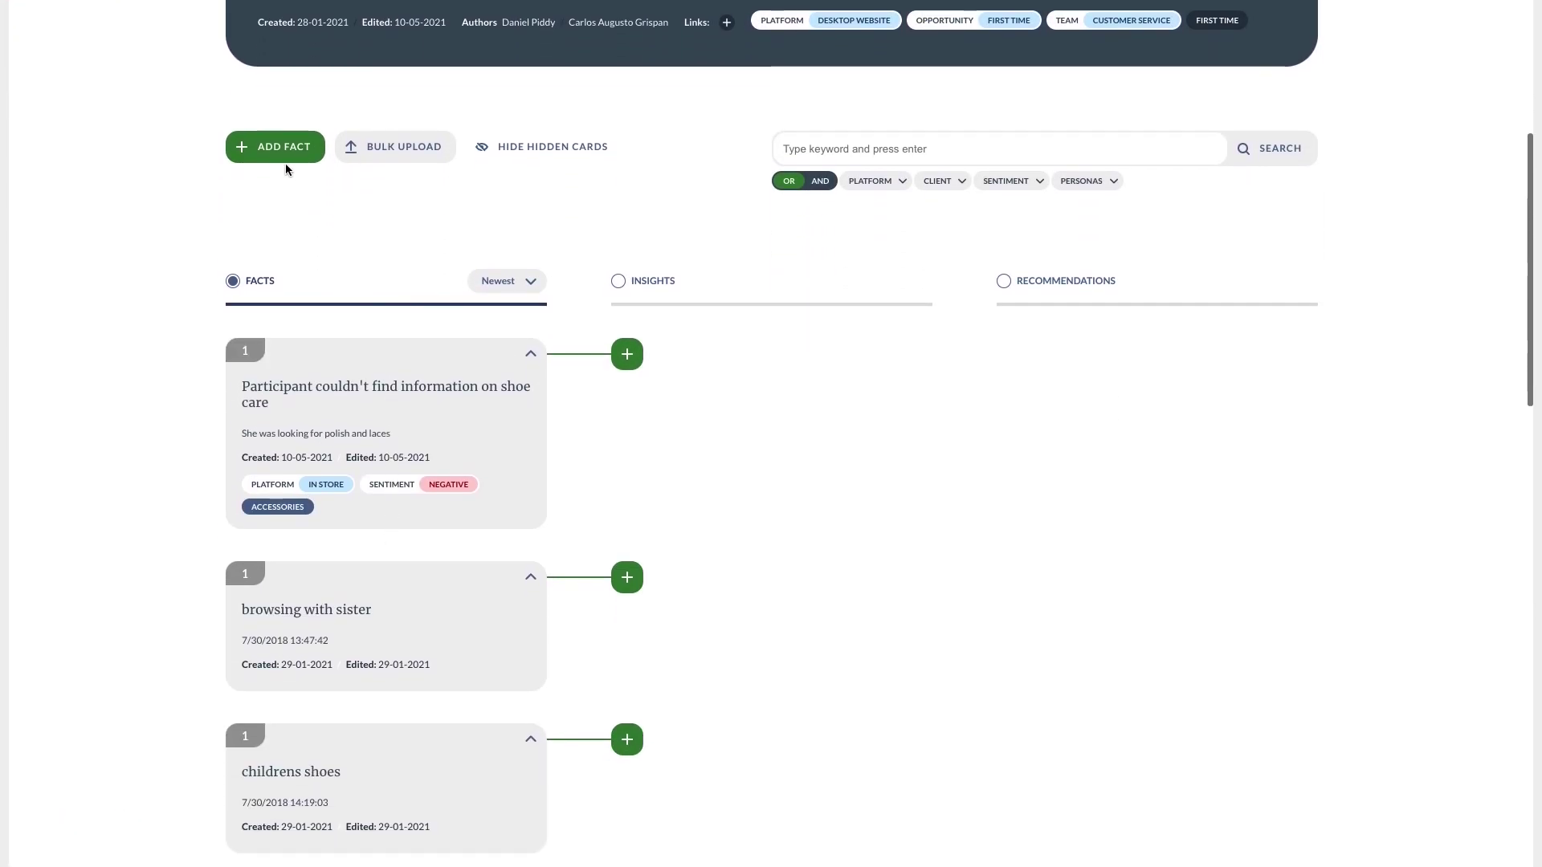
{"action": "left_click", "coordinate": [281, 149]}
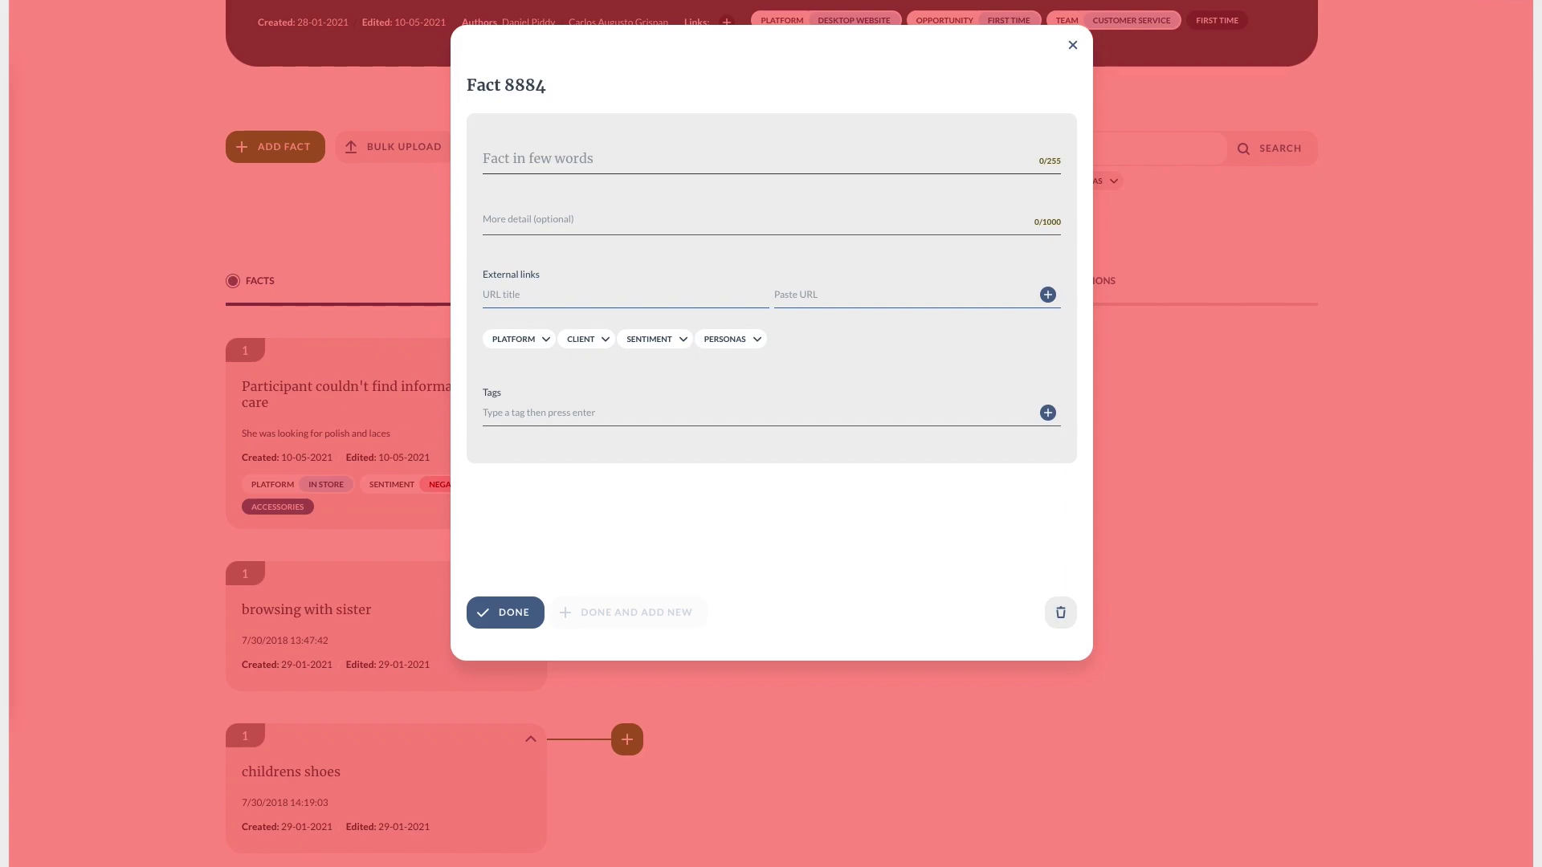
{"action": "left_click", "coordinate": [510, 149]}
{"action": "type", "text": "Participant had already found what she was interested in online \"I'm only here to try on the shoes to make sure they are comfortable\""}
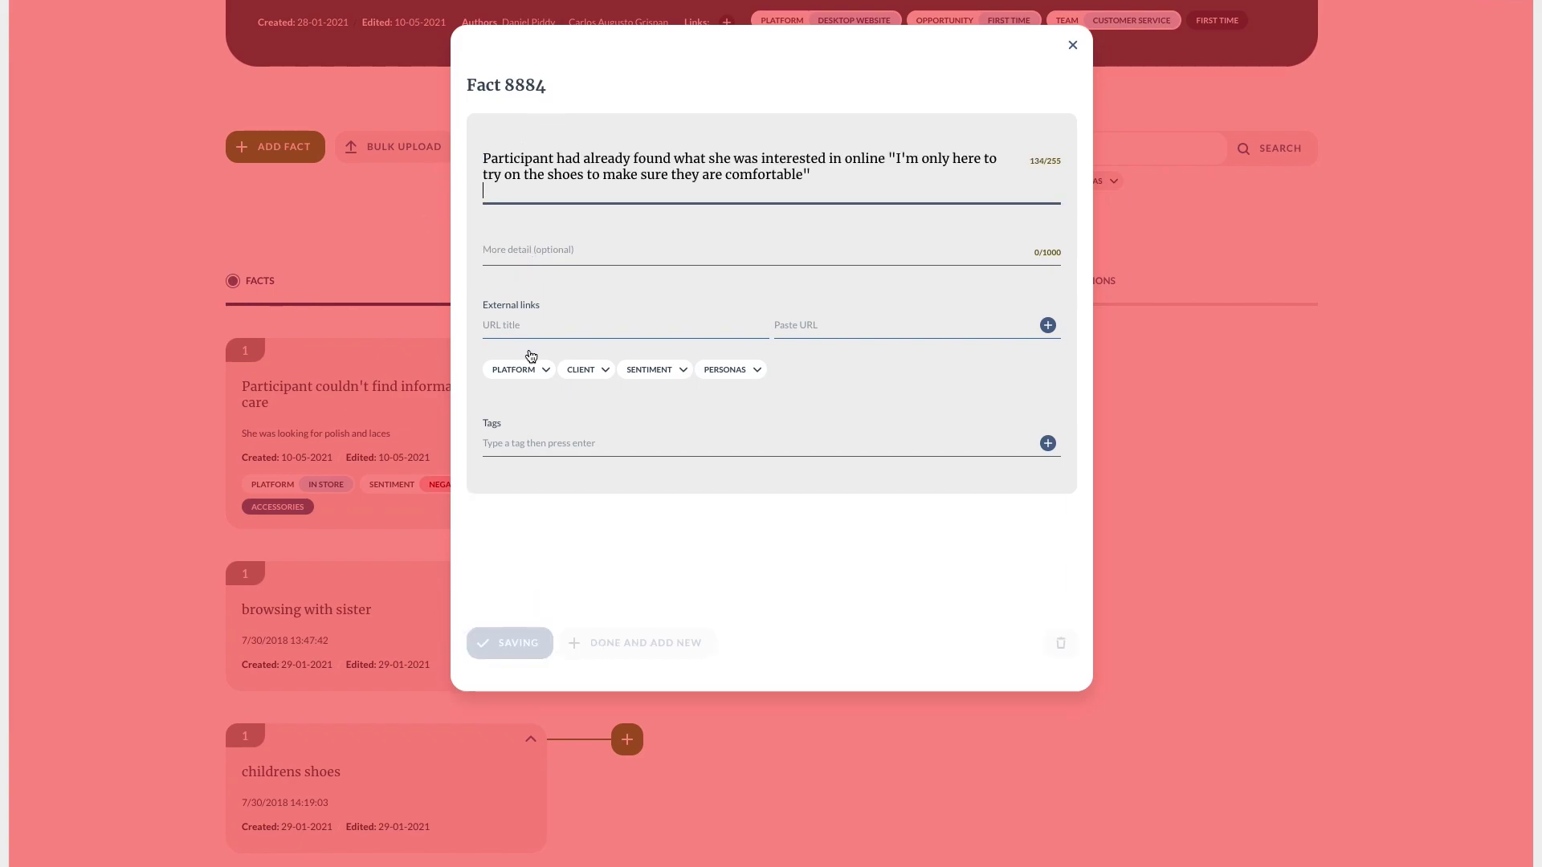
{"action": "left_click", "coordinate": [522, 369]}
{"action": "left_click", "coordinate": [537, 419]}
{"action": "left_click", "coordinate": [699, 374]}
{"action": "left_click", "coordinate": [707, 451]}
{"action": "left_click", "coordinate": [653, 446]}
{"action": "type", "text": "comf"}
{"action": "left_click", "coordinate": [563, 500]}
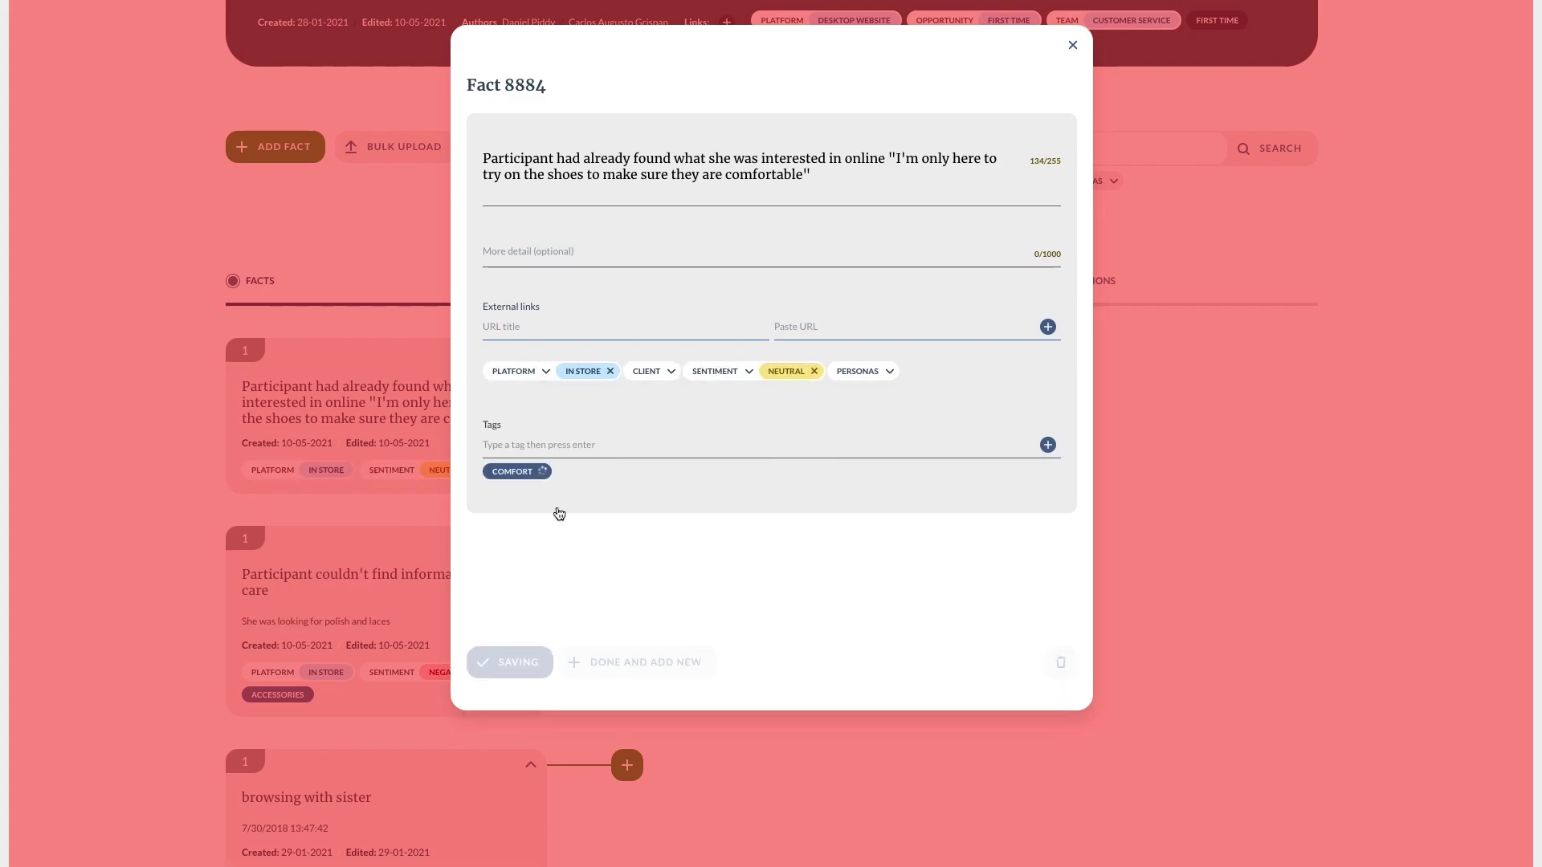
{"action": "left_click", "coordinate": [500, 655]}
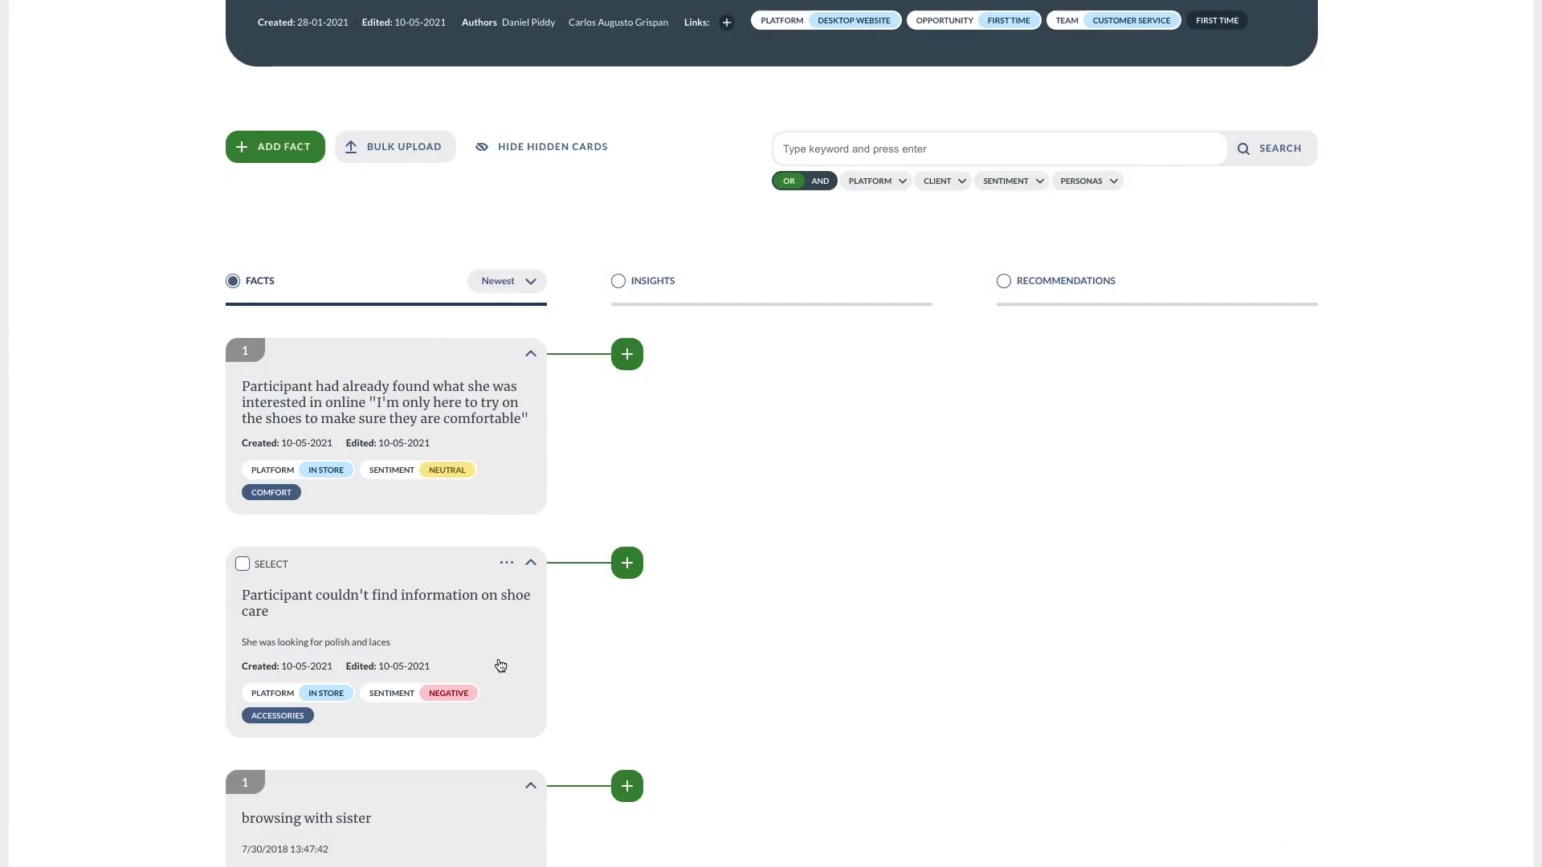
Link the comfort-level insight to the try-on fact and add a new tagged online-research insight.
{"action": "left_click", "coordinate": [628, 359]}
{"action": "left_click", "coordinate": [777, 150]}
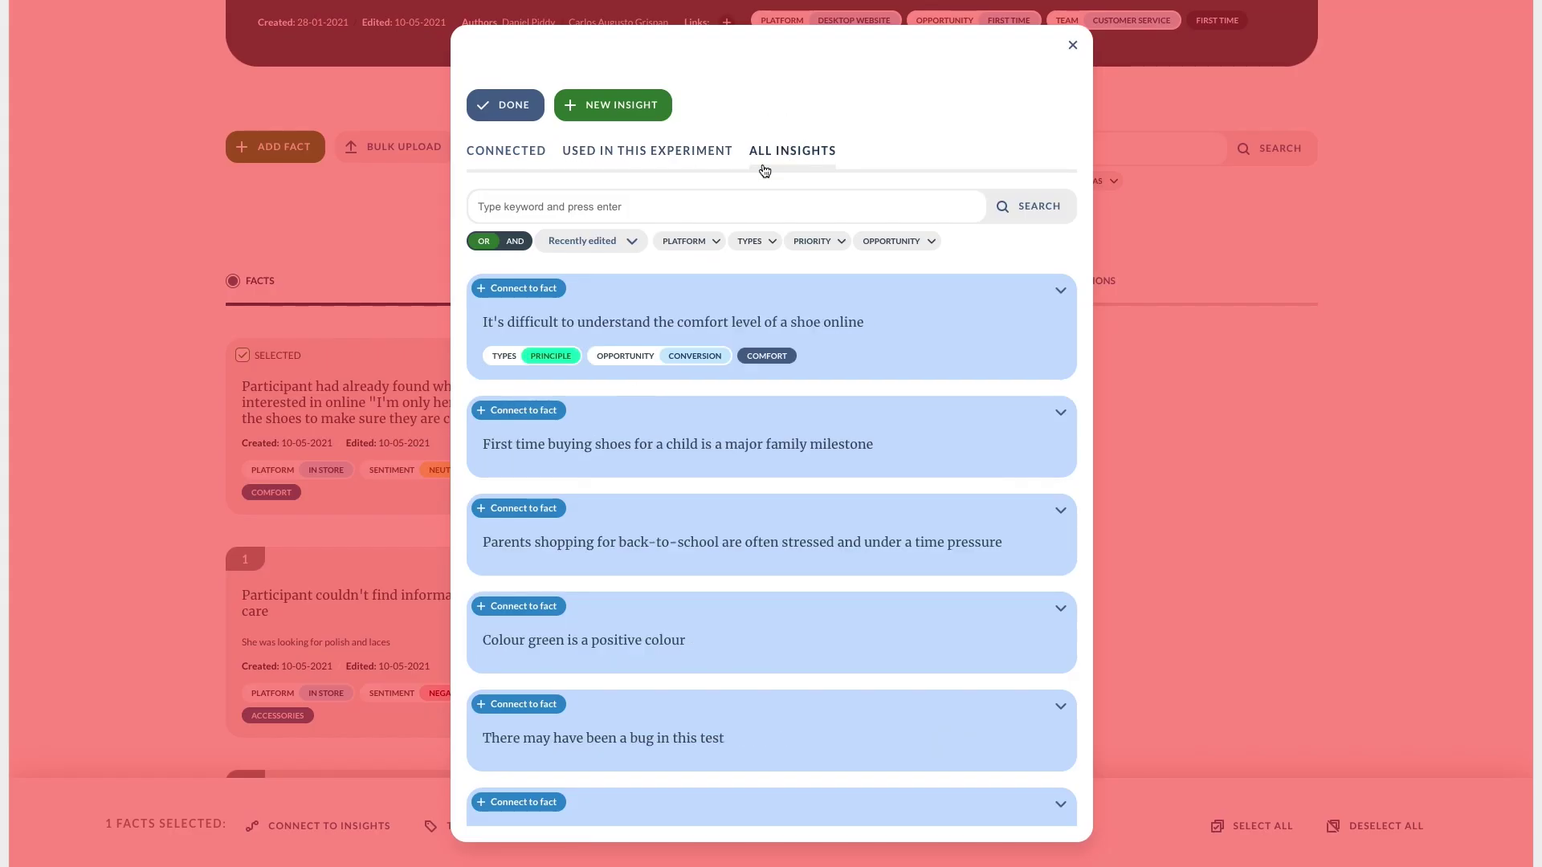
{"action": "left_click", "coordinate": [526, 286]}
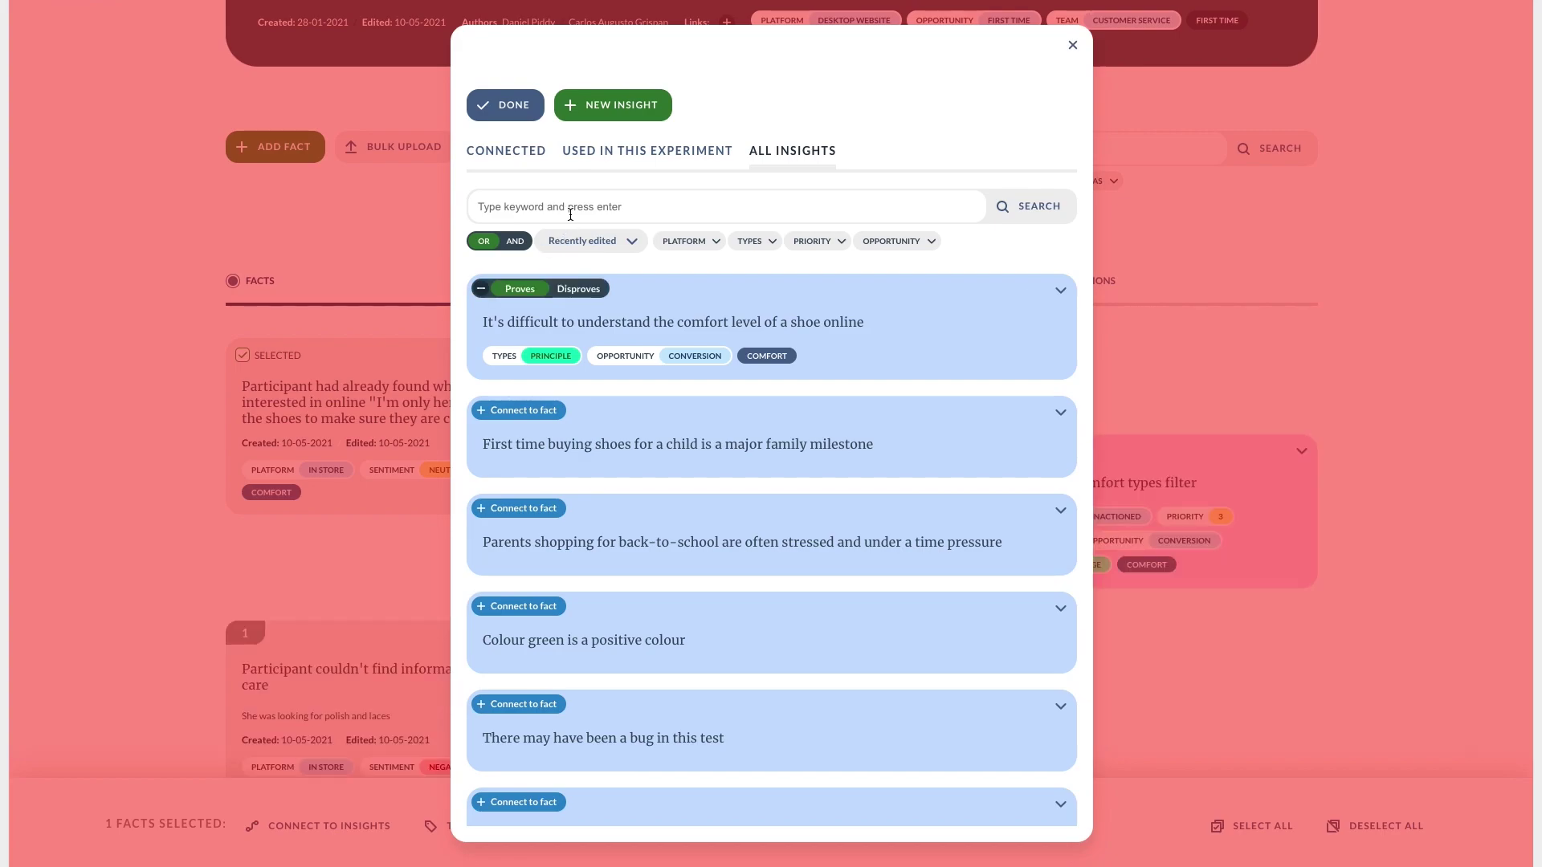
{"action": "left_click", "coordinate": [591, 118]}
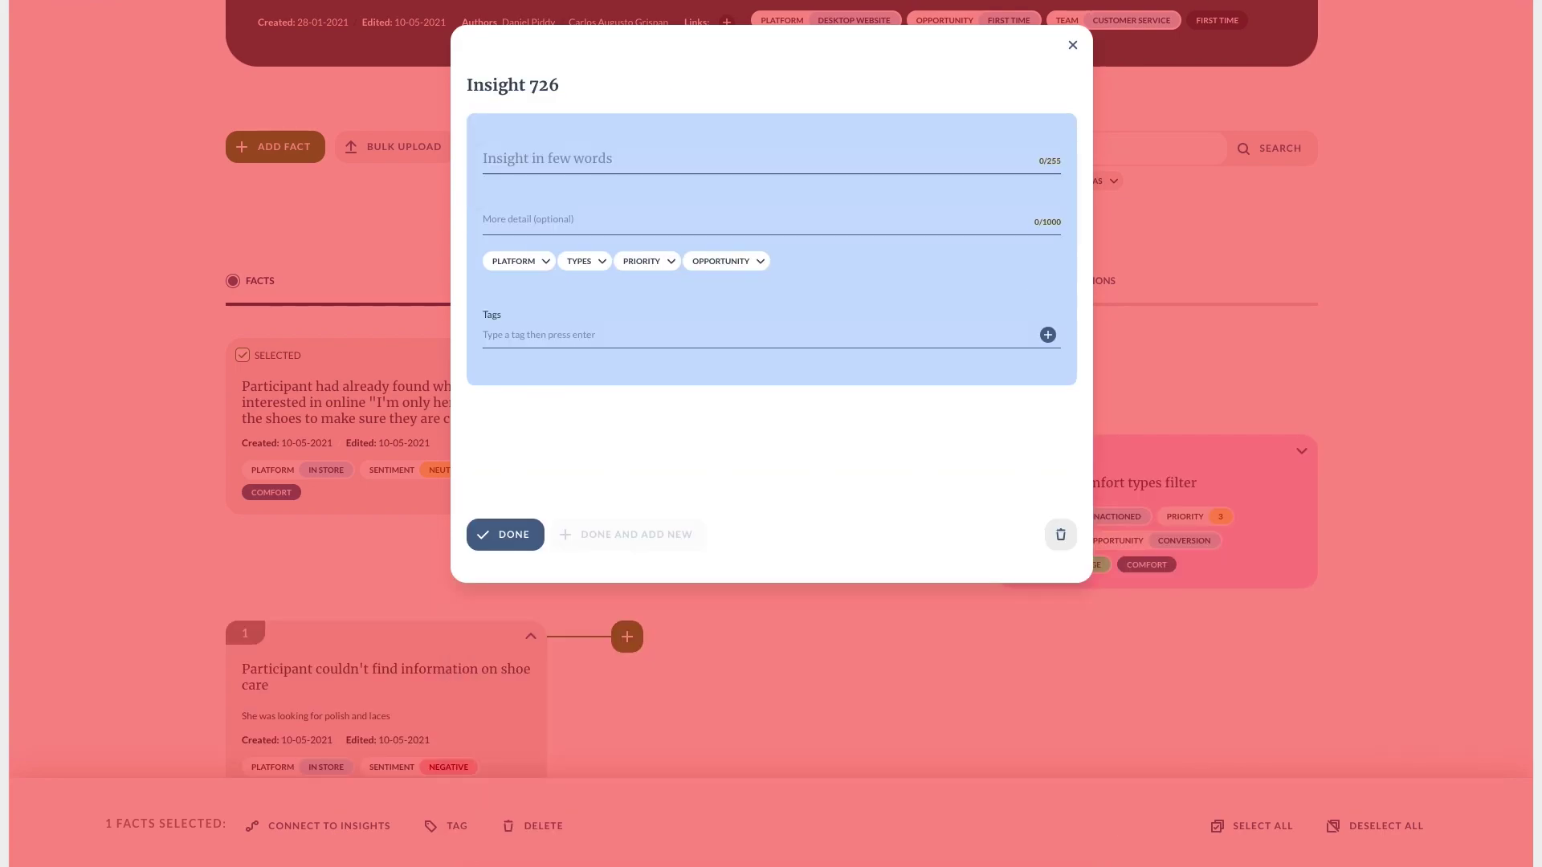
{"action": "left_click", "coordinate": [540, 154]}
{"action": "type", "text": "It's common for people to have researched their products online before visiting"}
{"action": "left_click", "coordinate": [538, 337]}
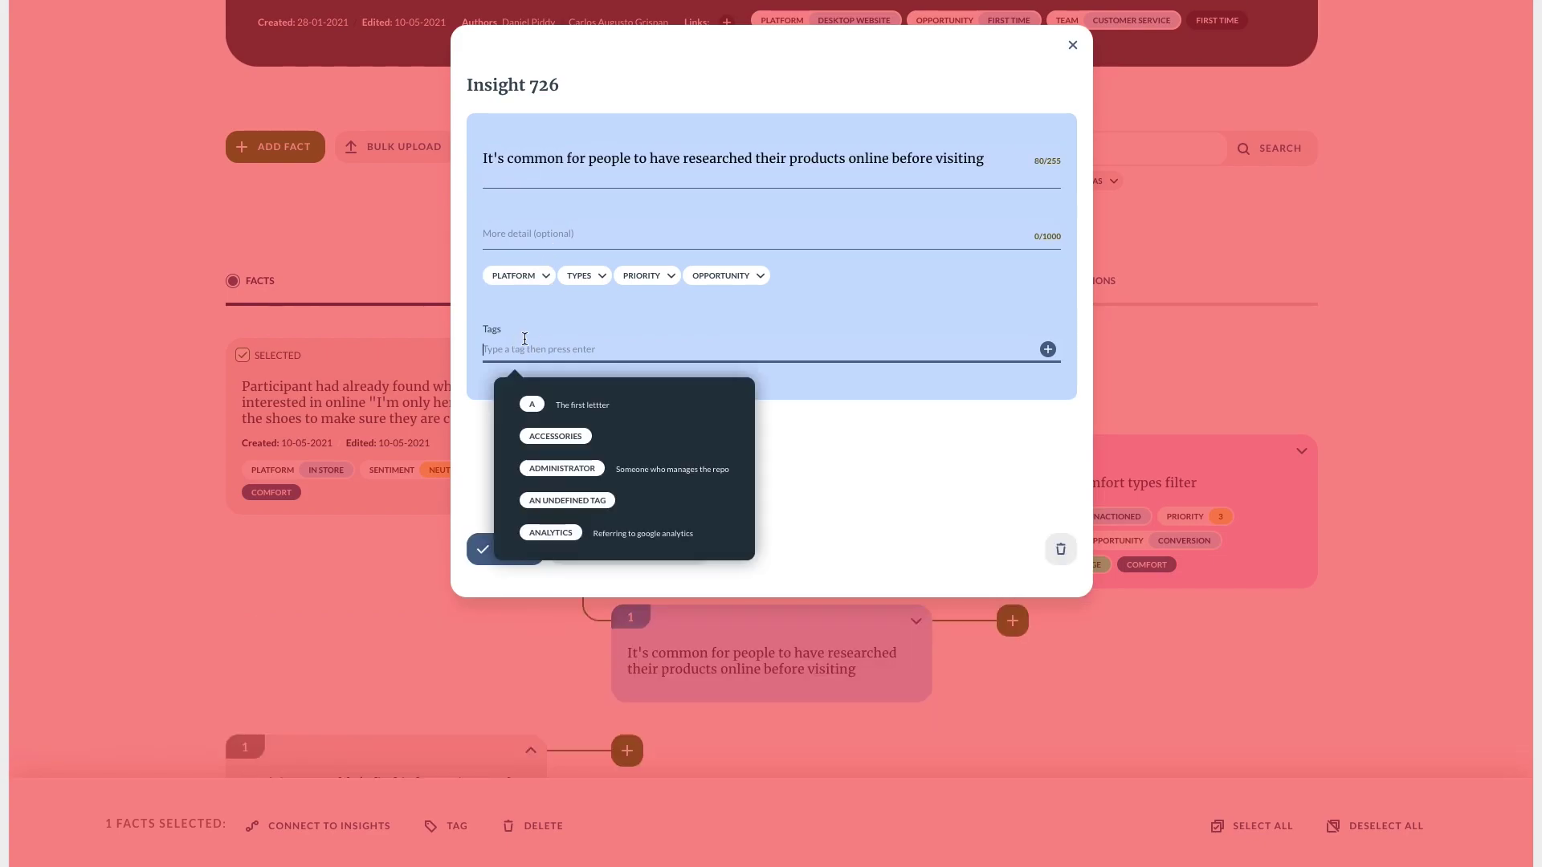
{"action": "type", "text": "co"}
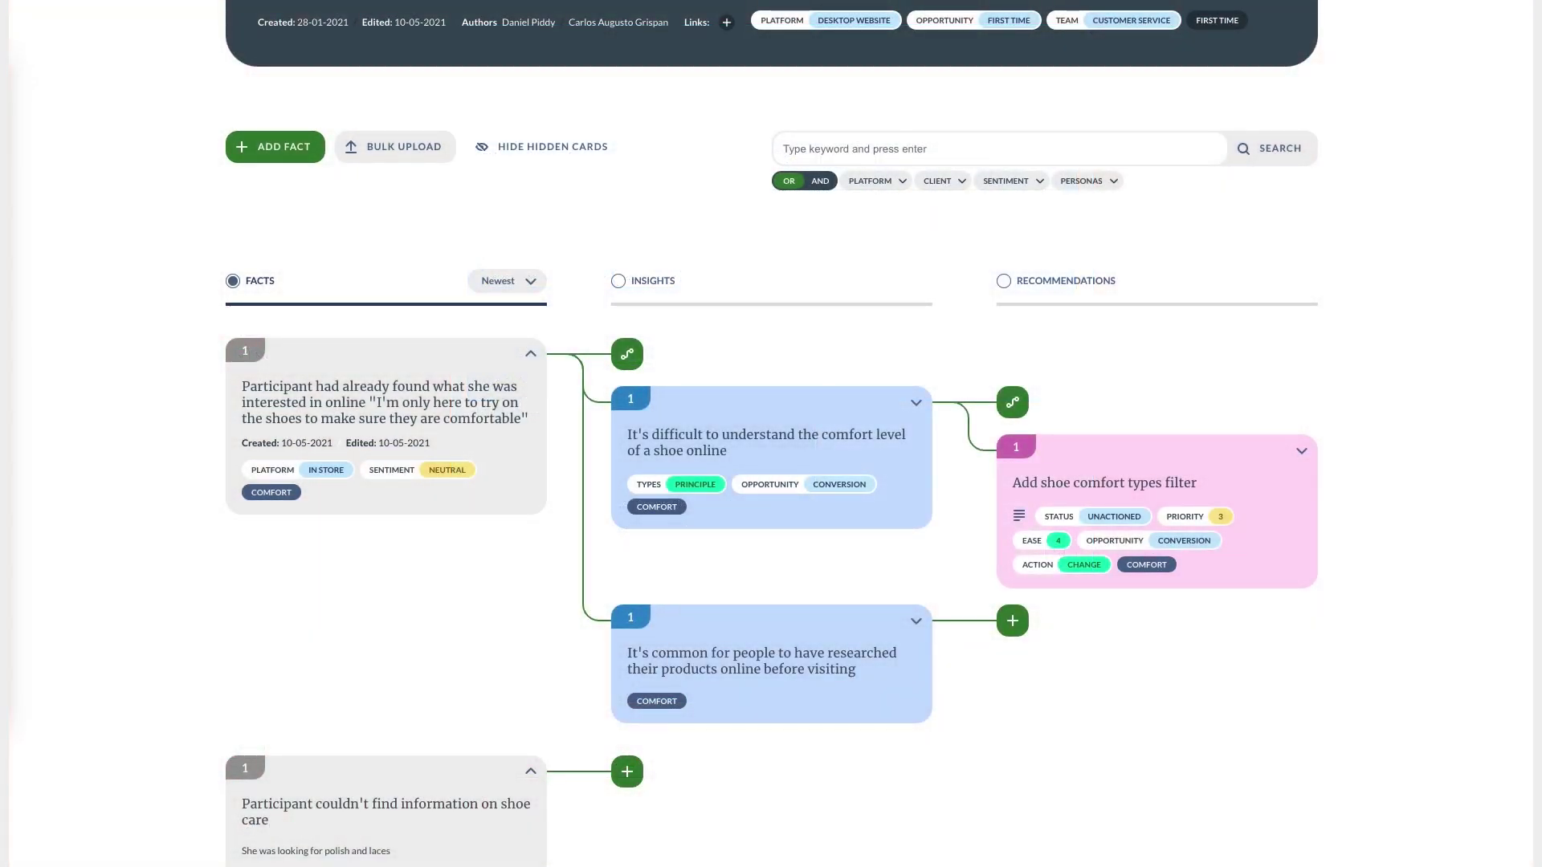
Add the recommendation 'Allow customers to prebook fittings…' under the online-research insight.
{"action": "left_click", "coordinate": [1012, 621]}
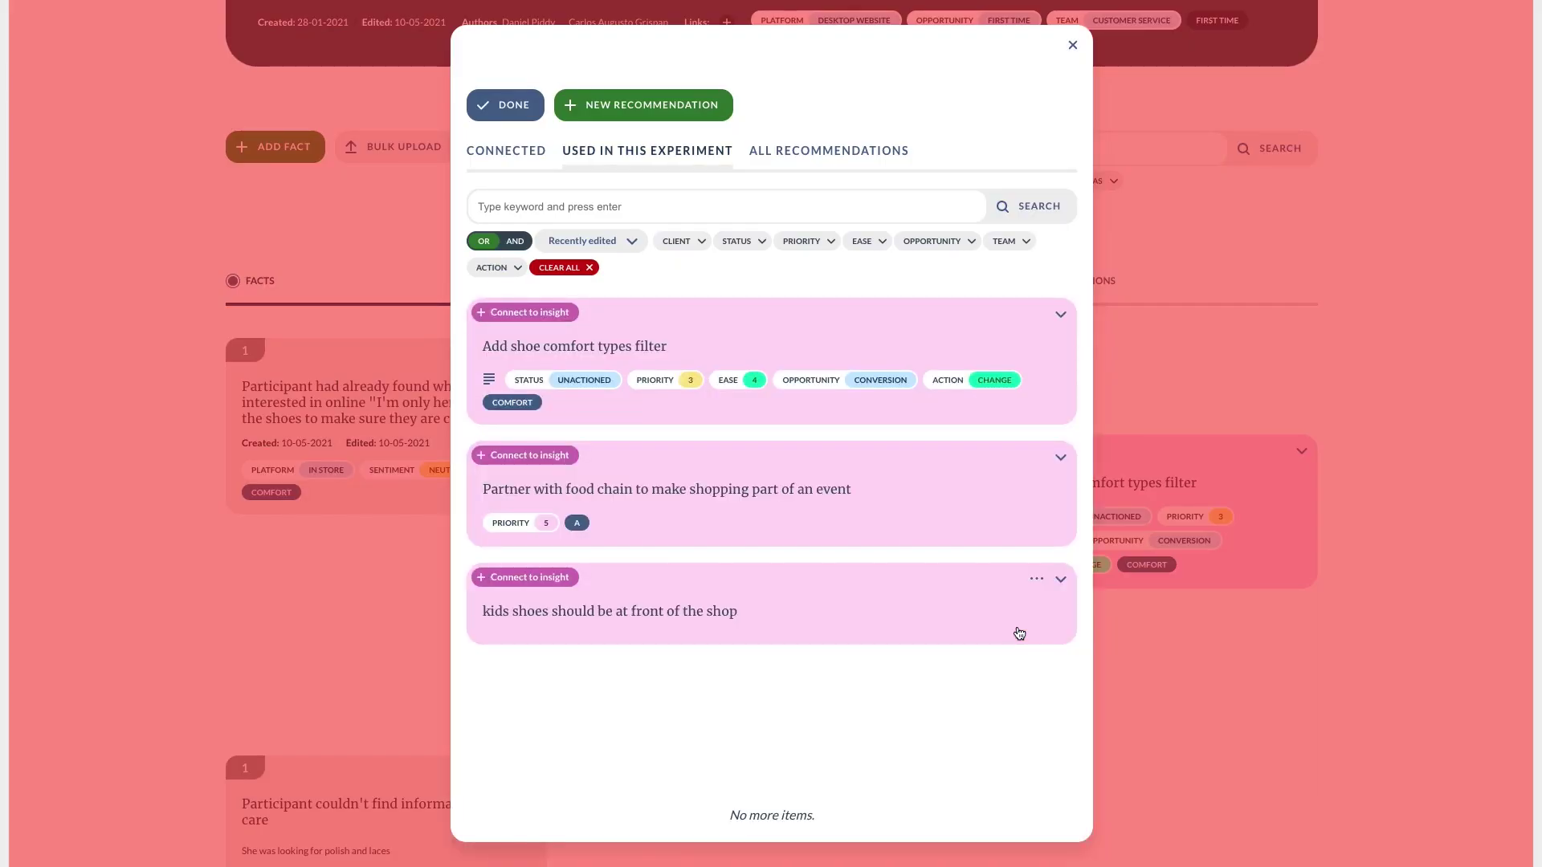
{"action": "left_click", "coordinate": [671, 104]}
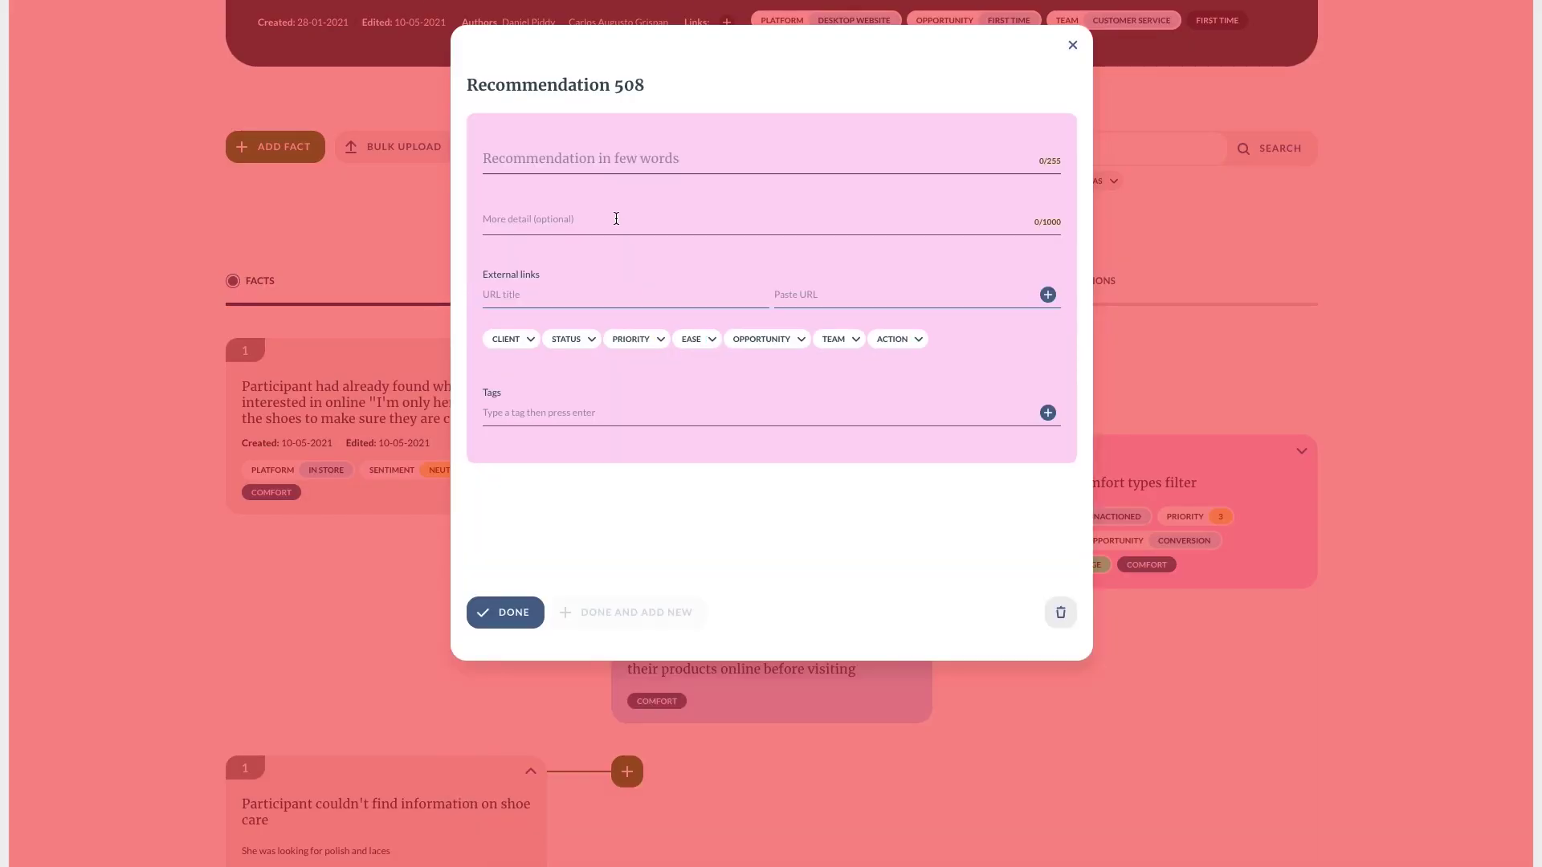
{"action": "left_click", "coordinate": [607, 159]}
{"action": "type", "text": "Allow customers to prebook fittings of their selection so they are available ready to try-on instore"}
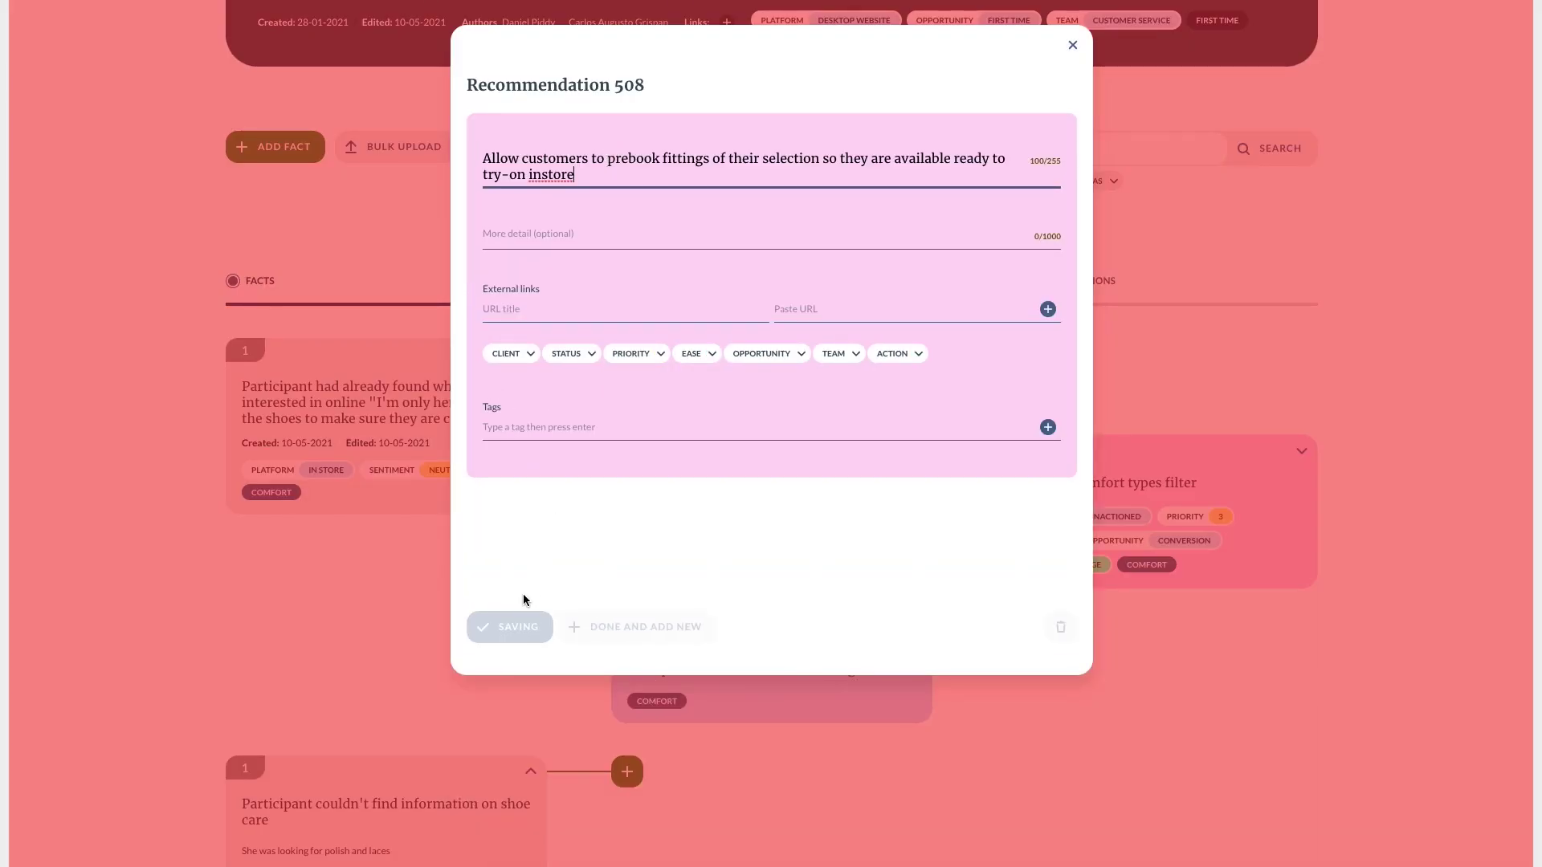
{"action": "left_click", "coordinate": [518, 625]}
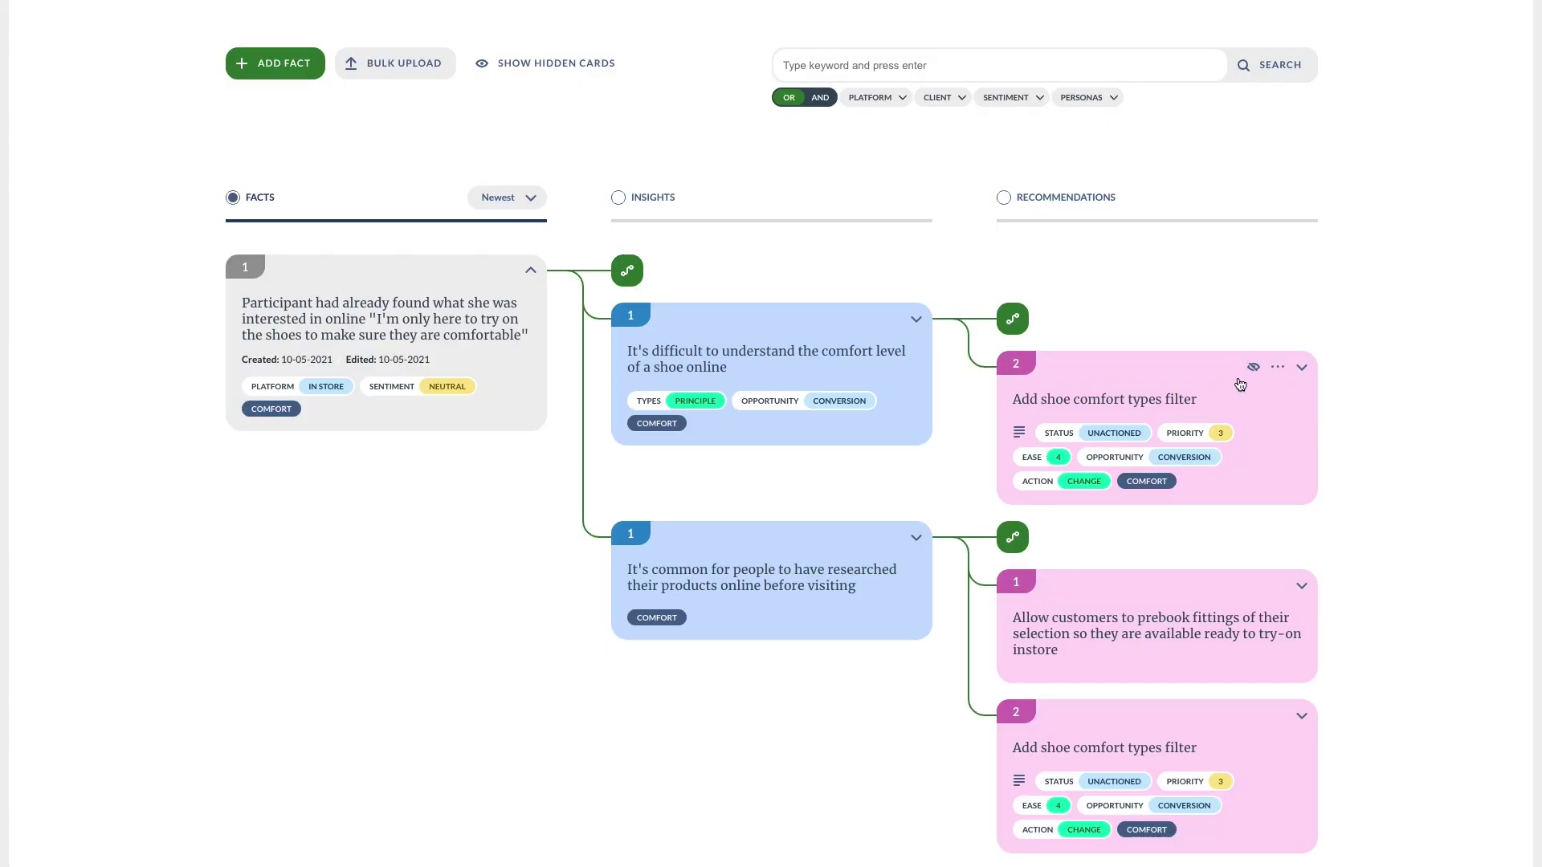
Hide the duplicate comfort filter recommendation card on the board.
{"action": "left_click", "coordinate": [1260, 371]}
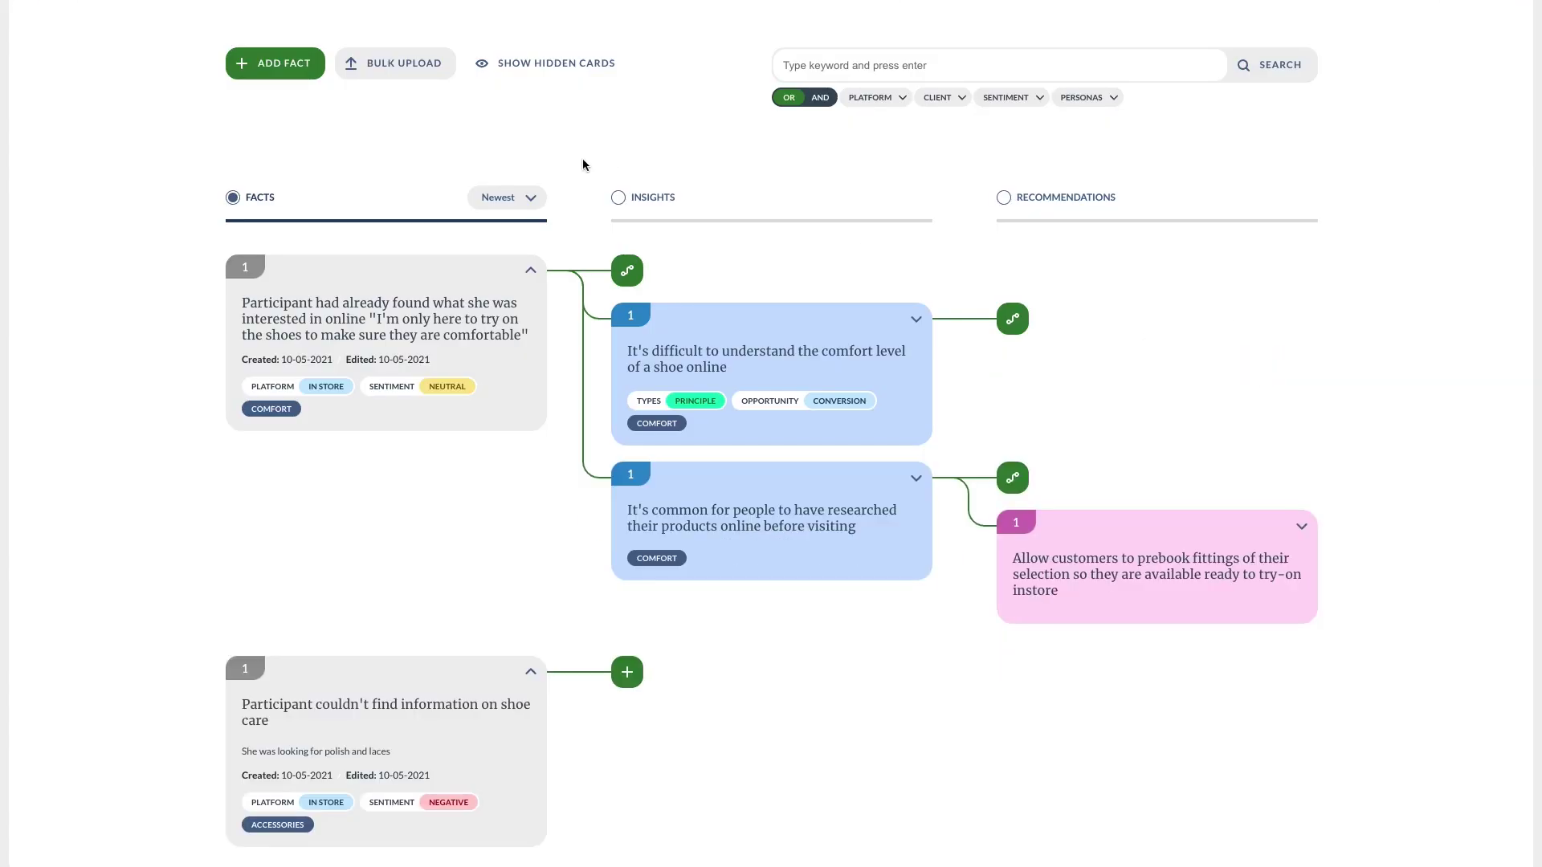
{"action": "left_click", "coordinate": [559, 70]}
{"action": "left_click", "coordinate": [560, 73]}
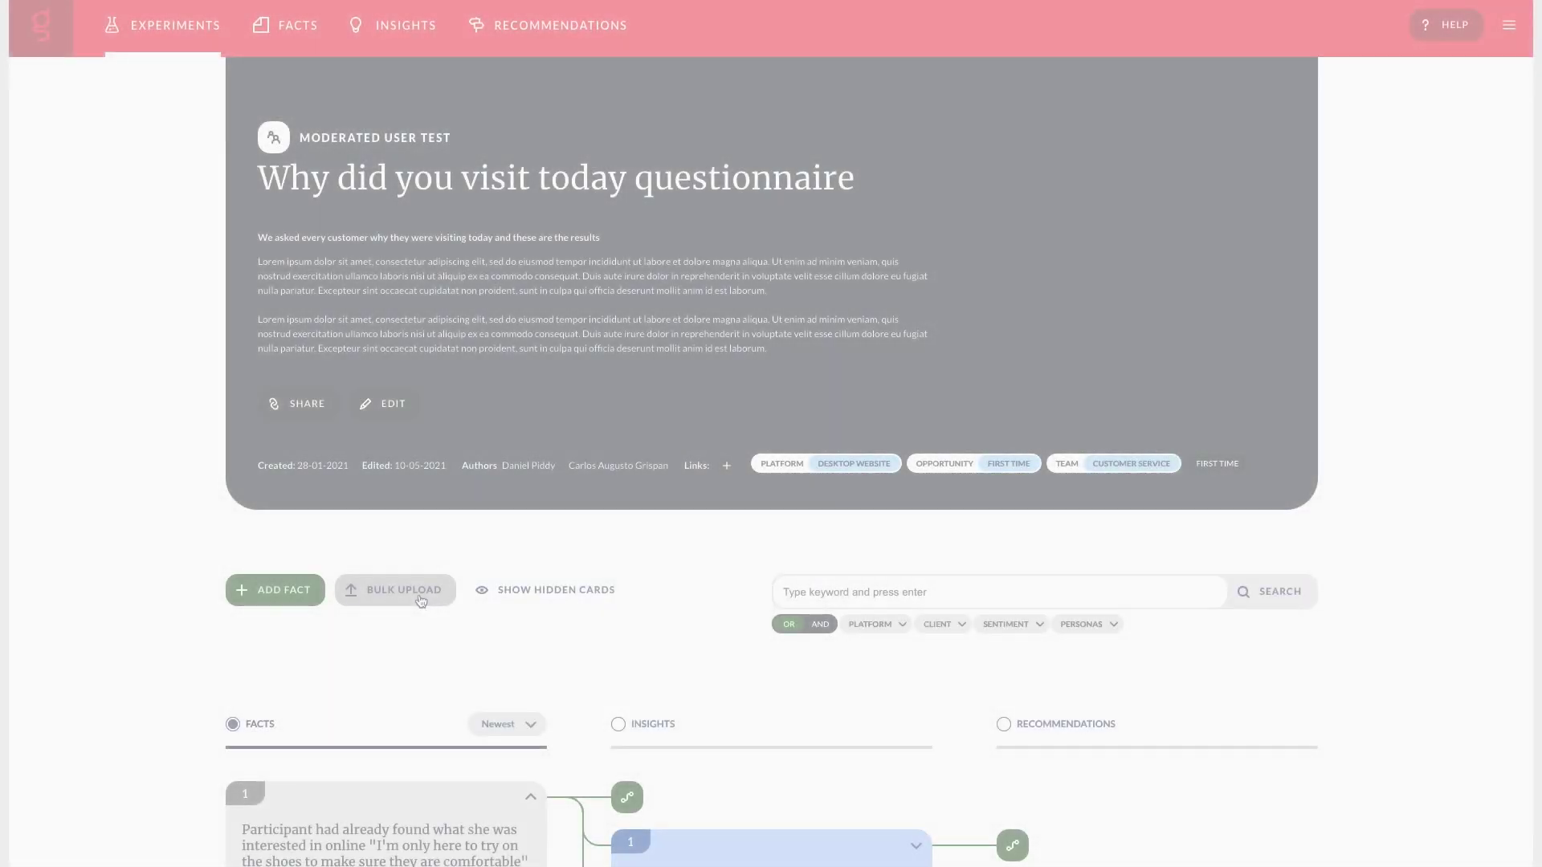
Bulk-upload BERT - Clarks (Responses).xlsx, first row as title, adding 14 facts to the questionnaire experiment.
{"action": "left_click", "coordinate": [414, 592]}
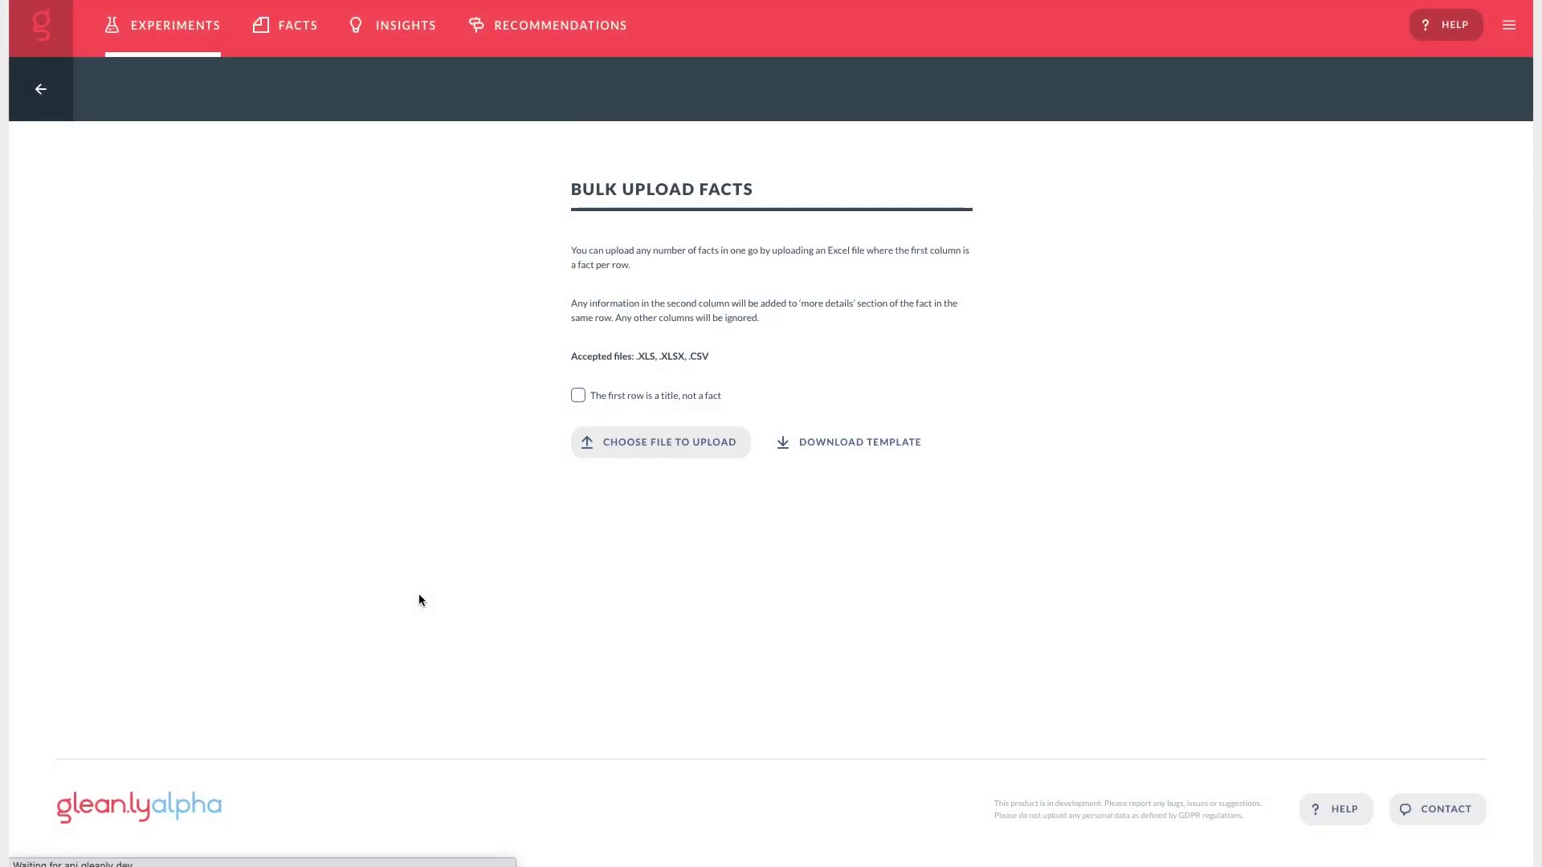
{"action": "left_click", "coordinate": [643, 397]}
{"action": "left_click", "coordinate": [640, 440]}
{"action": "left_click", "coordinate": [635, 309]}
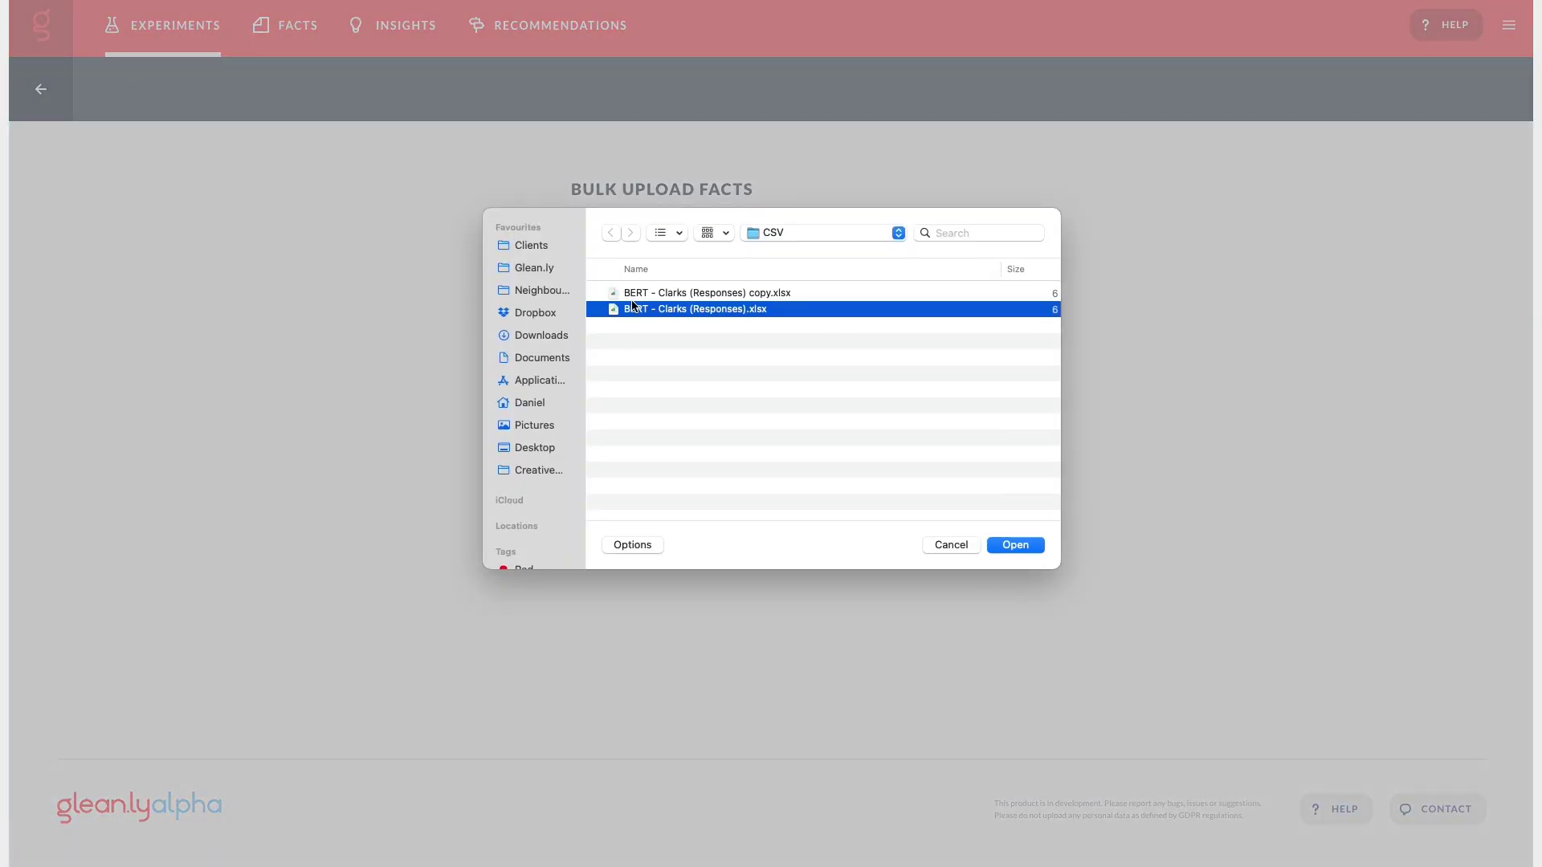
{"action": "left_click", "coordinate": [1013, 546]}
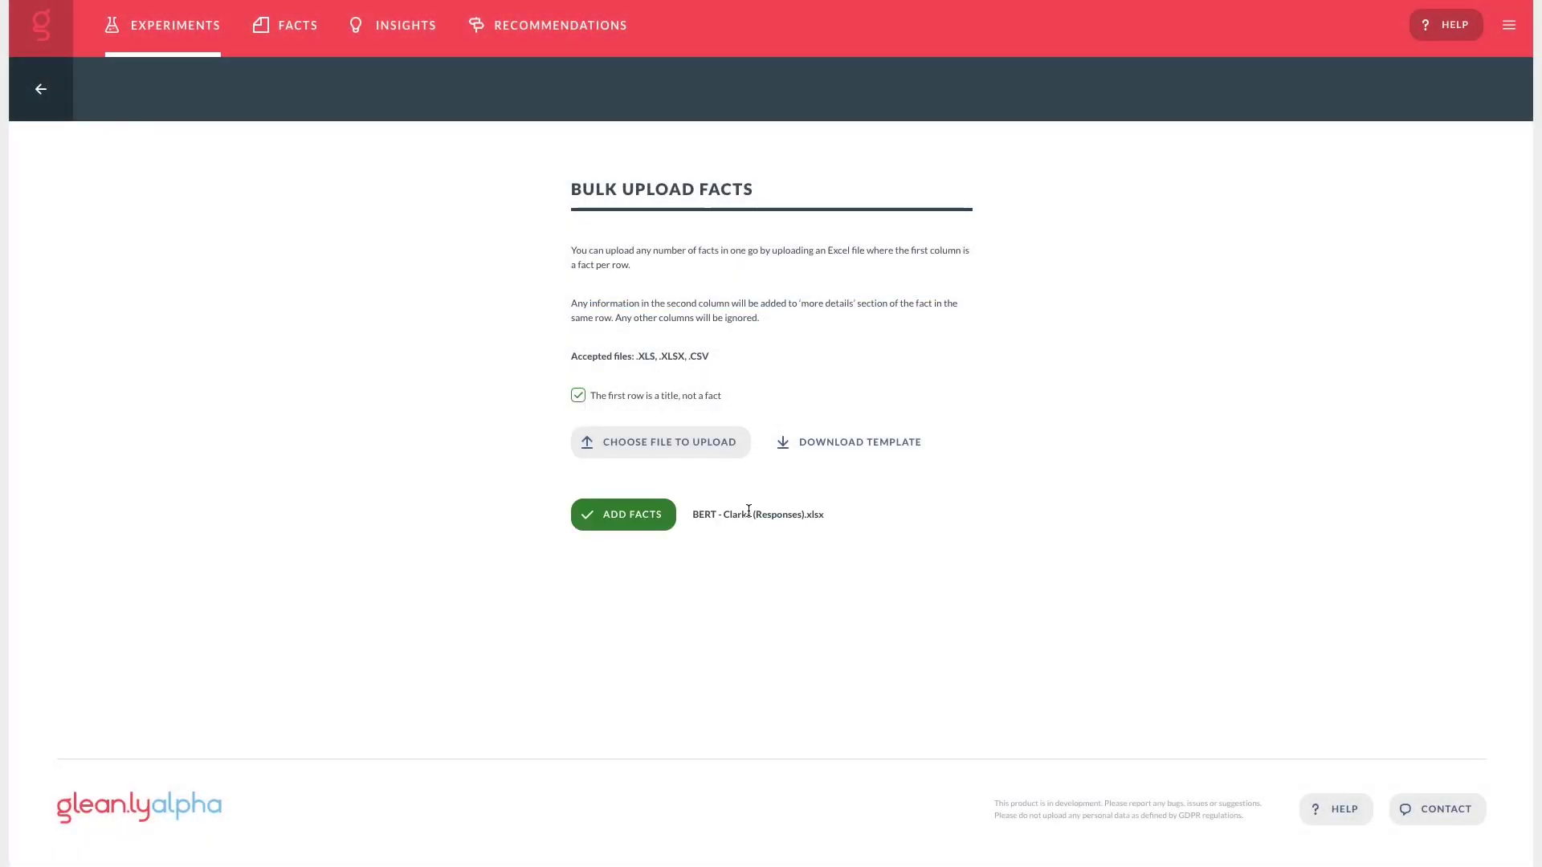
{"action": "left_click", "coordinate": [645, 517]}
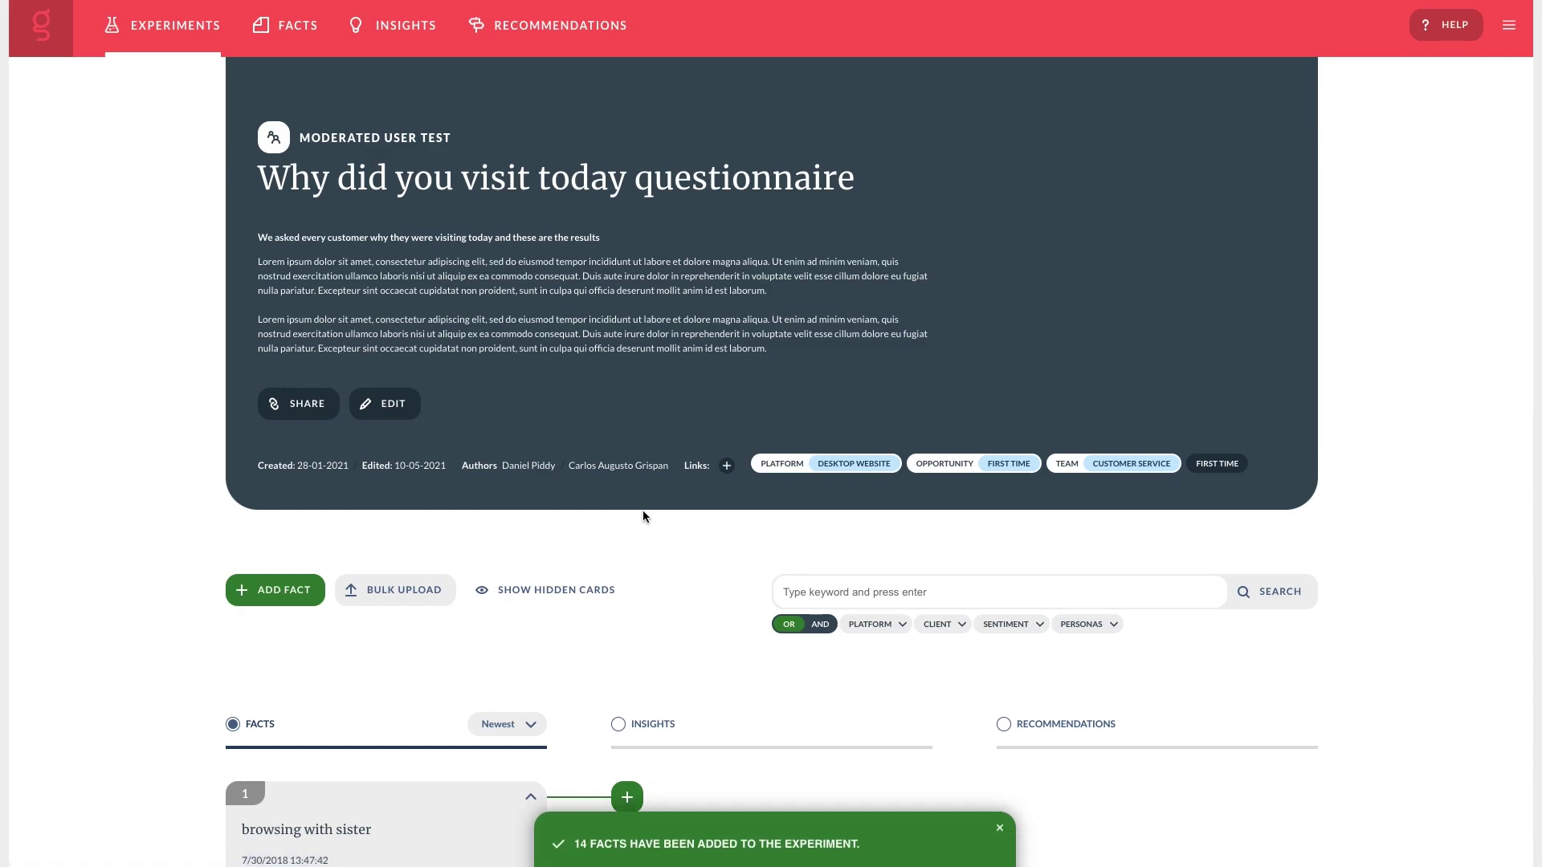
Scroll down to the UK basket experience improvements card tree and start a keyword search of its facts.
{"action": "scroll", "coordinate": [643, 514], "scroll_direction": "down", "scroll_amount": 6}
{"action": "scroll", "coordinate": [642, 514], "scroll_direction": "down", "scroll_amount": 4}
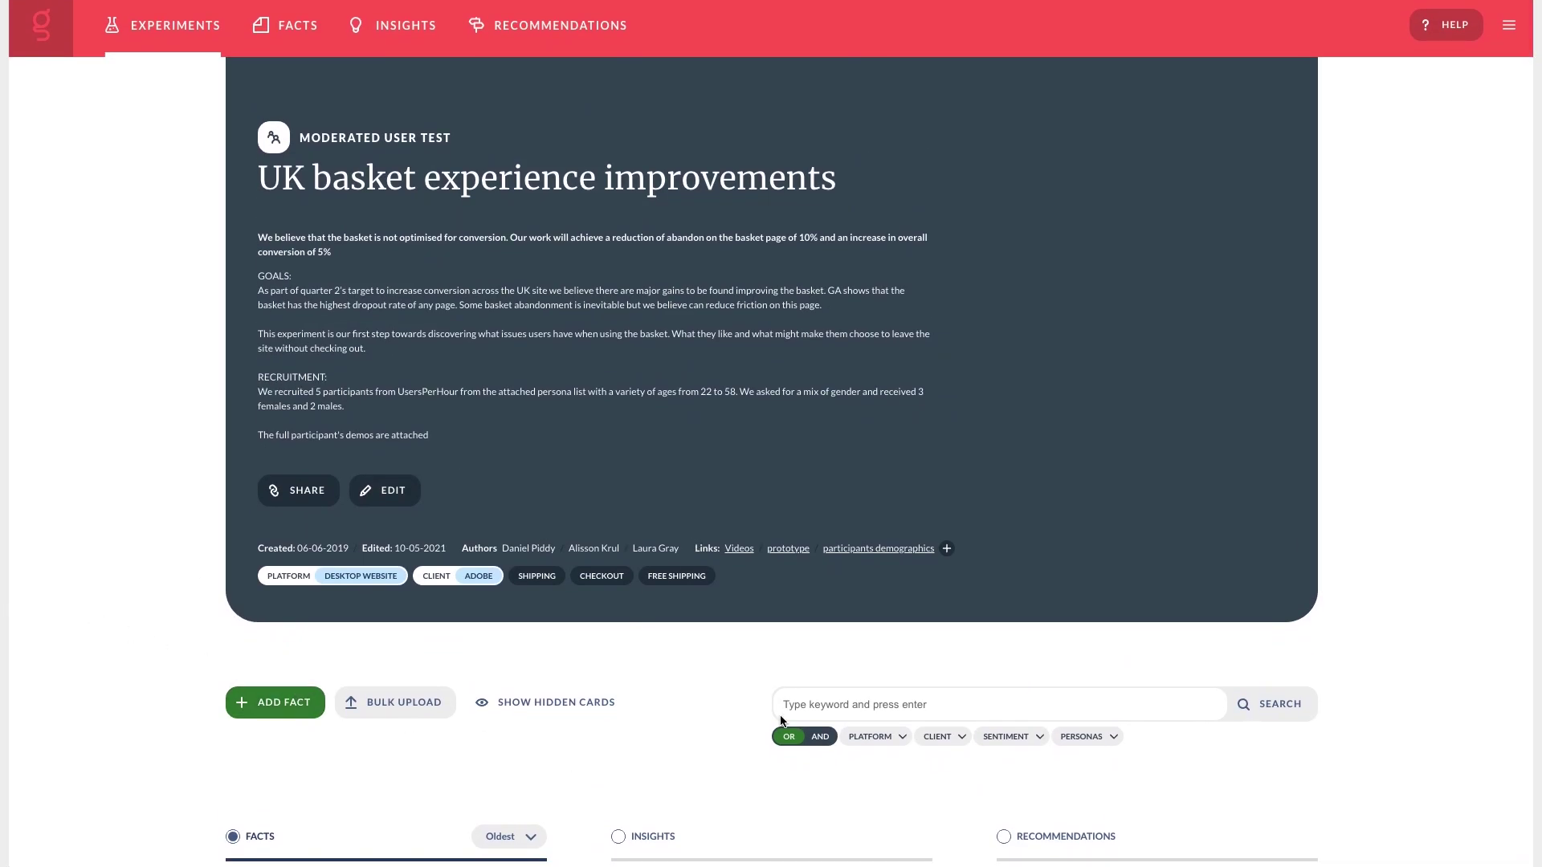
{"action": "scroll", "coordinate": [784, 714], "scroll_direction": "down", "scroll_amount": 8}
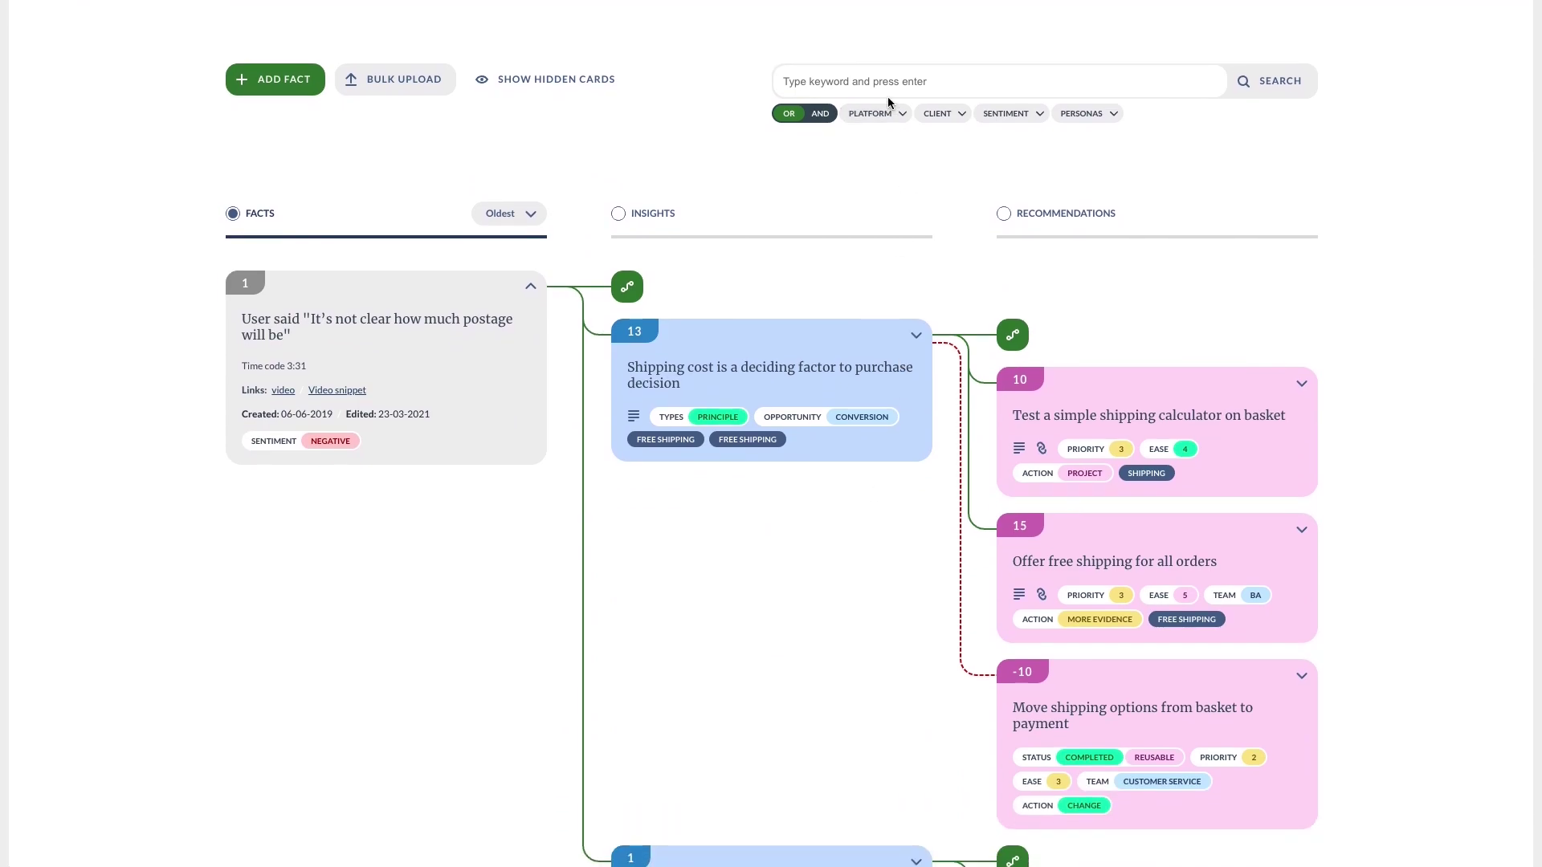
{"action": "left_click", "coordinate": [880, 90]}
Filter the board's facts by the keyword 'coupon'.
{"action": "type", "text": "coupon"}
{"action": "key", "text": "Return"}
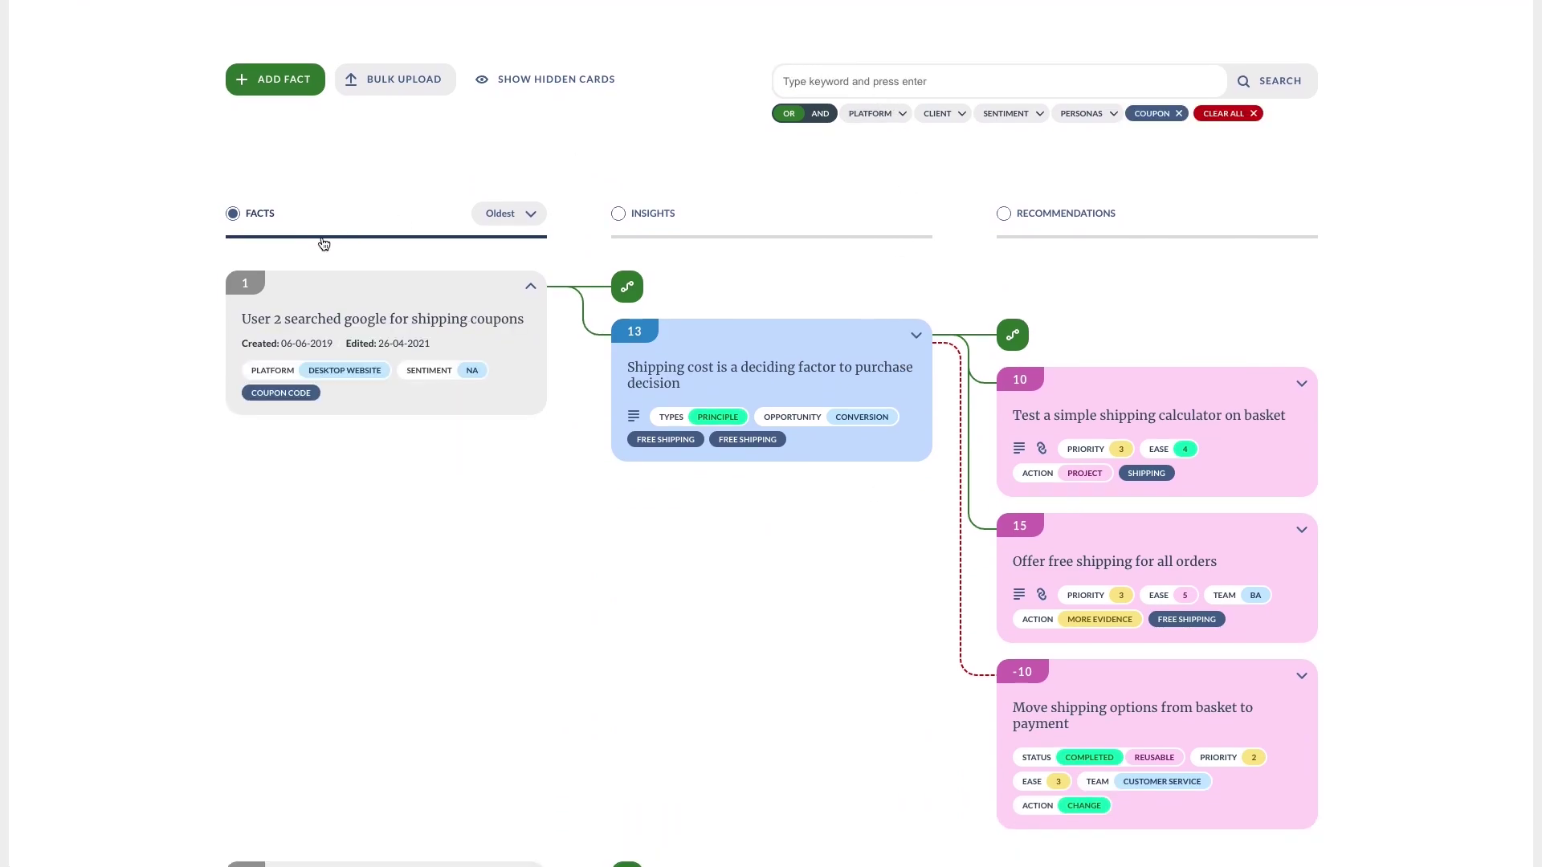
{"action": "scroll", "coordinate": [323, 243], "scroll_direction": "down", "scroll_amount": 1}
Select four coupon facts: User 2 Google coupons, lost basket, User 3 free shipping, User 5 discount codes.
{"action": "left_click", "coordinate": [268, 210]}
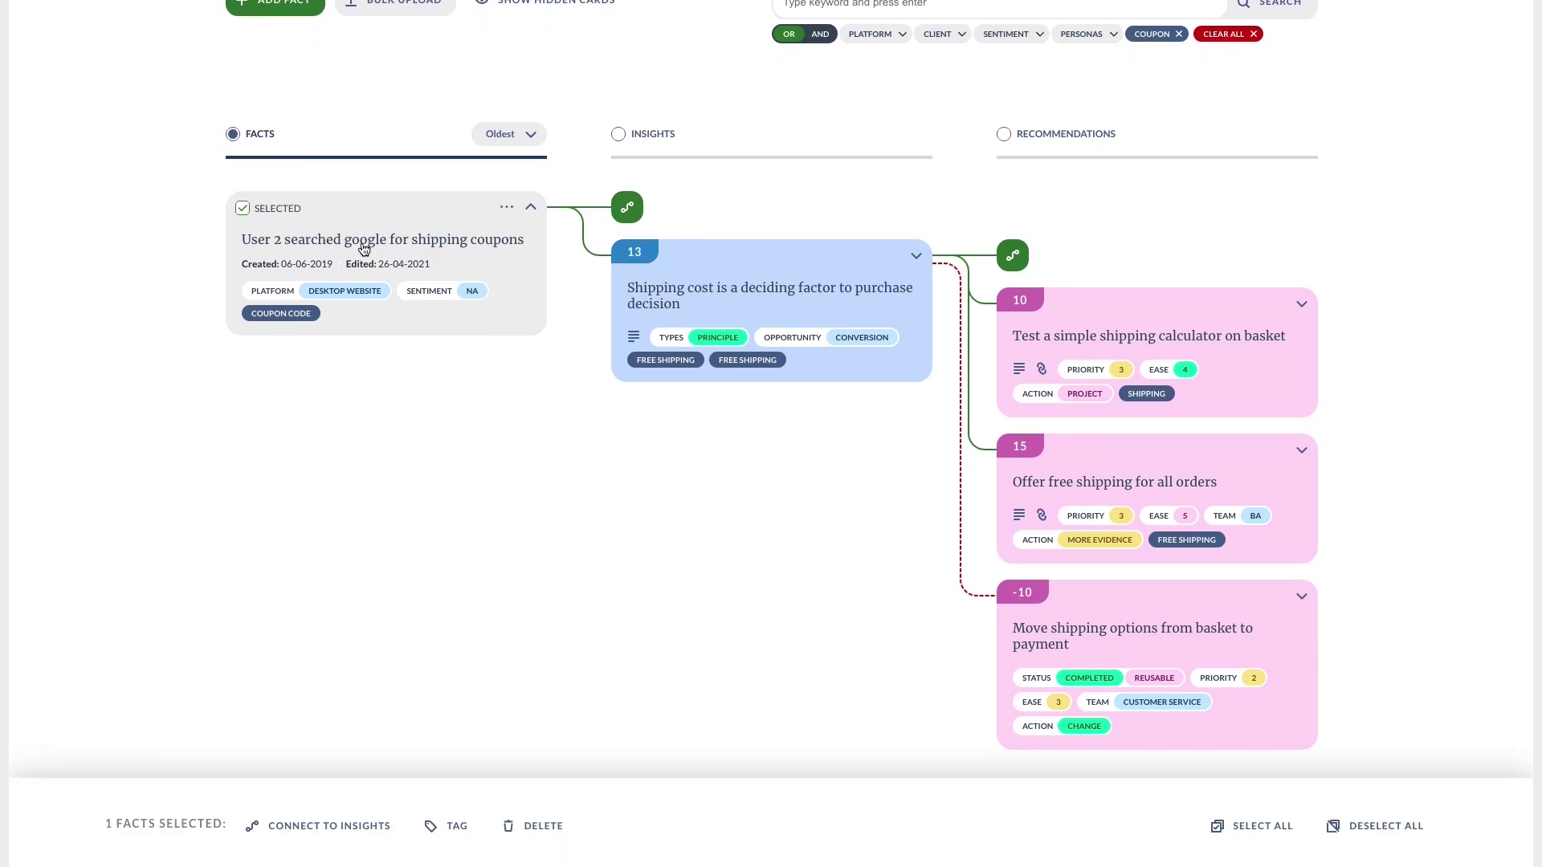
{"action": "scroll", "coordinate": [448, 318], "scroll_direction": "down", "scroll_amount": 5}
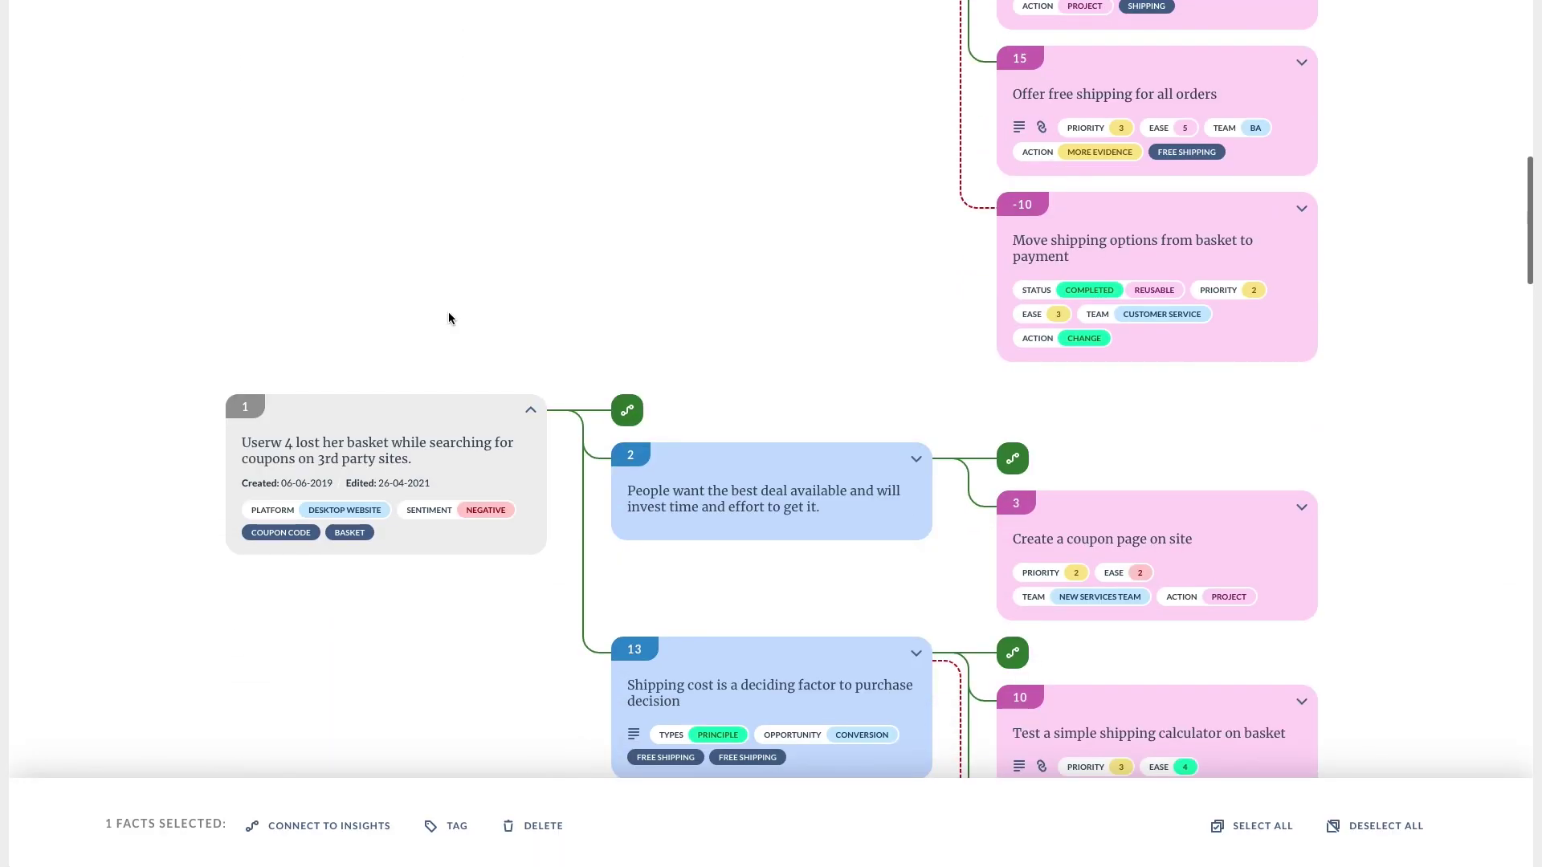
{"action": "left_click", "coordinate": [265, 372]}
{"action": "scroll", "coordinate": [265, 373], "scroll_direction": "down", "scroll_amount": 6}
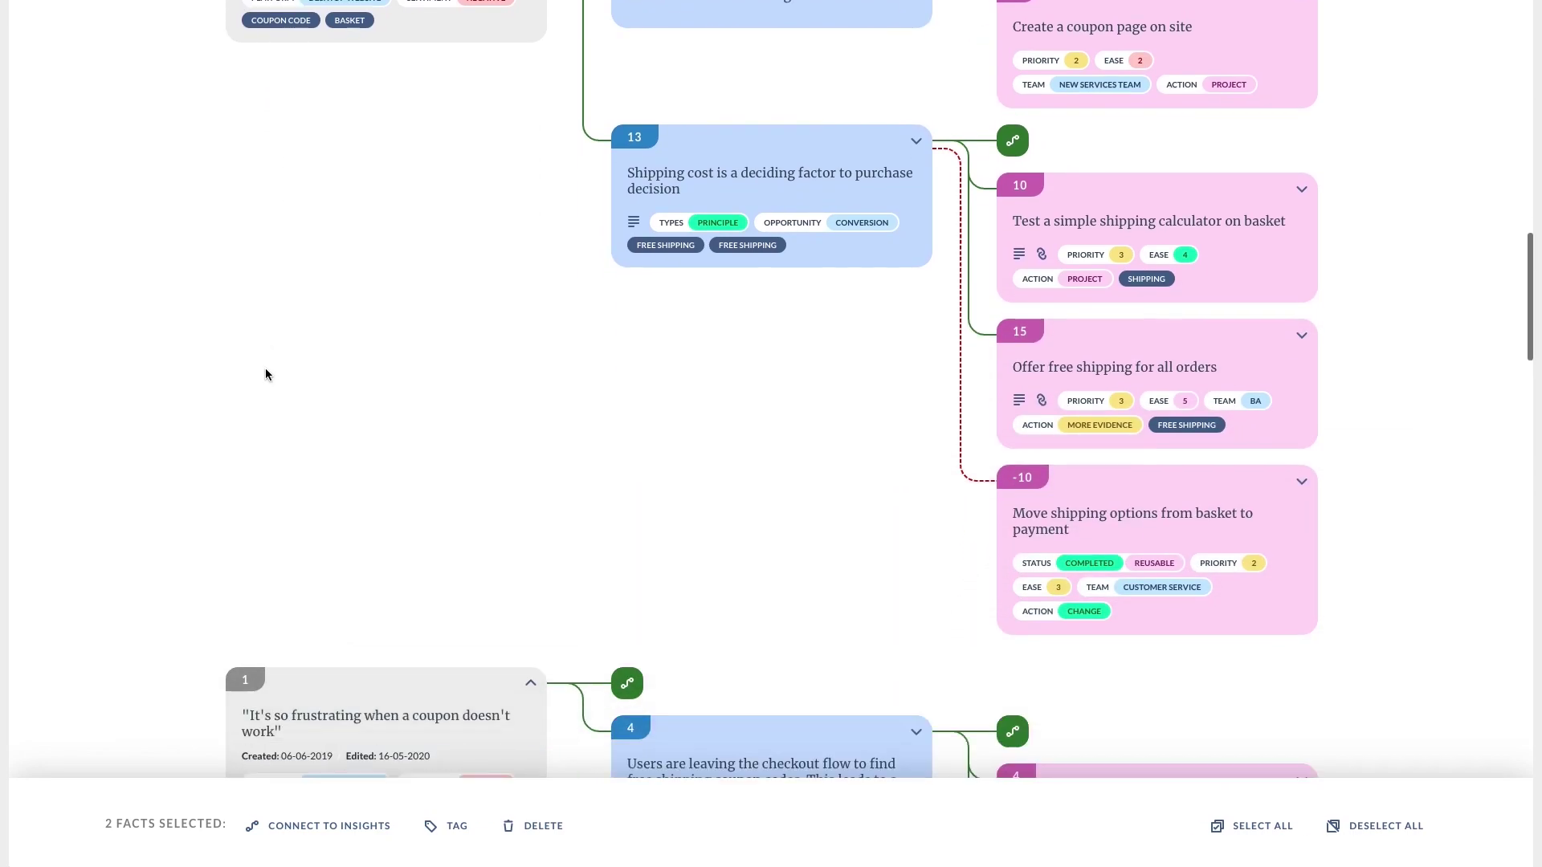
{"action": "scroll", "coordinate": [265, 374], "scroll_direction": "down", "scroll_amount": 10}
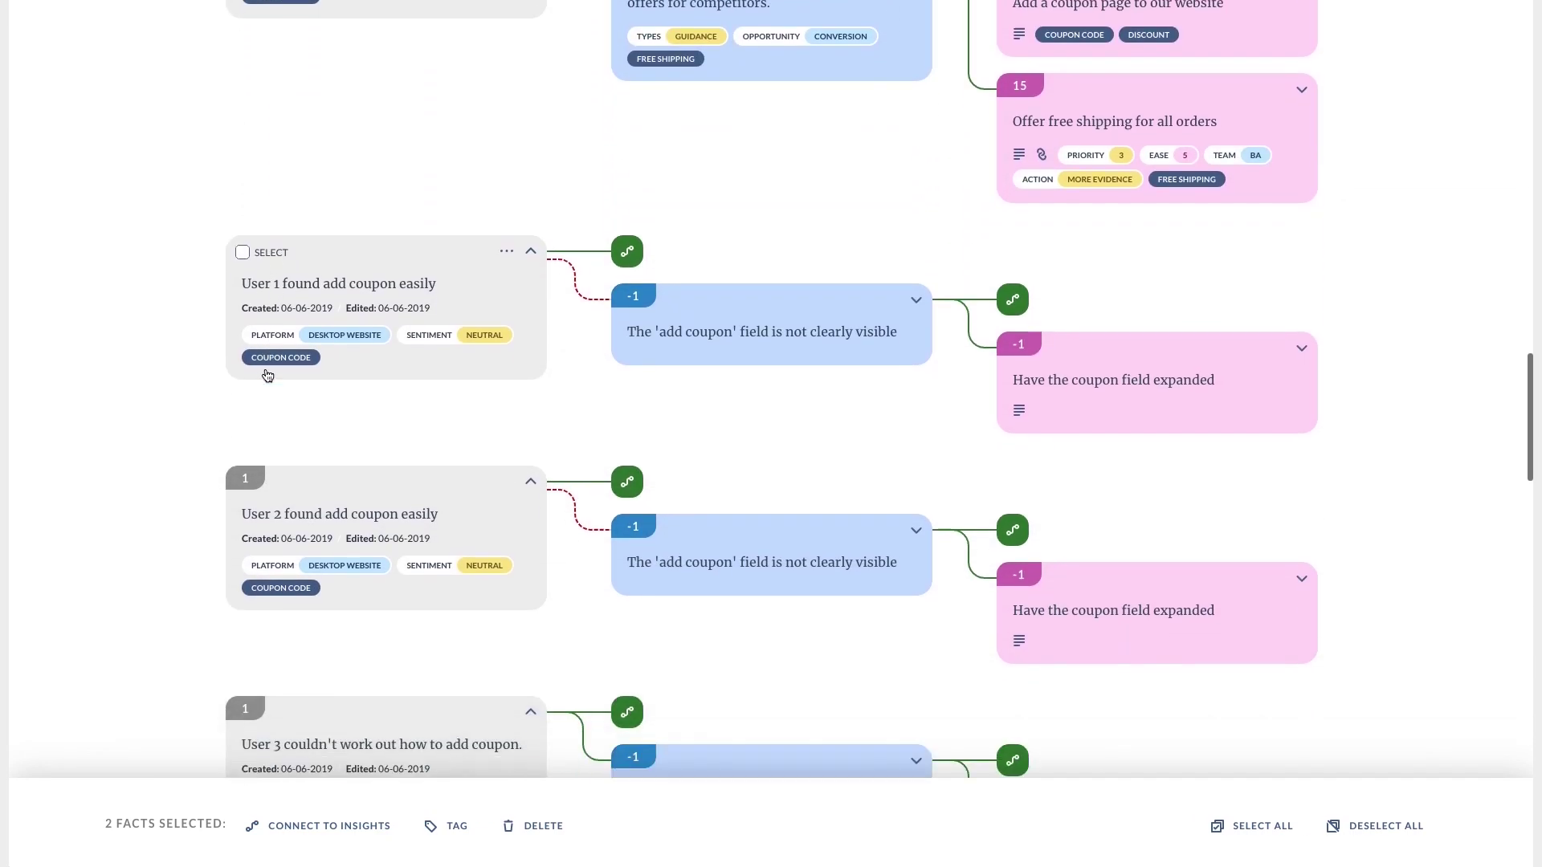
{"action": "scroll", "coordinate": [268, 376], "scroll_direction": "down", "scroll_amount": 7}
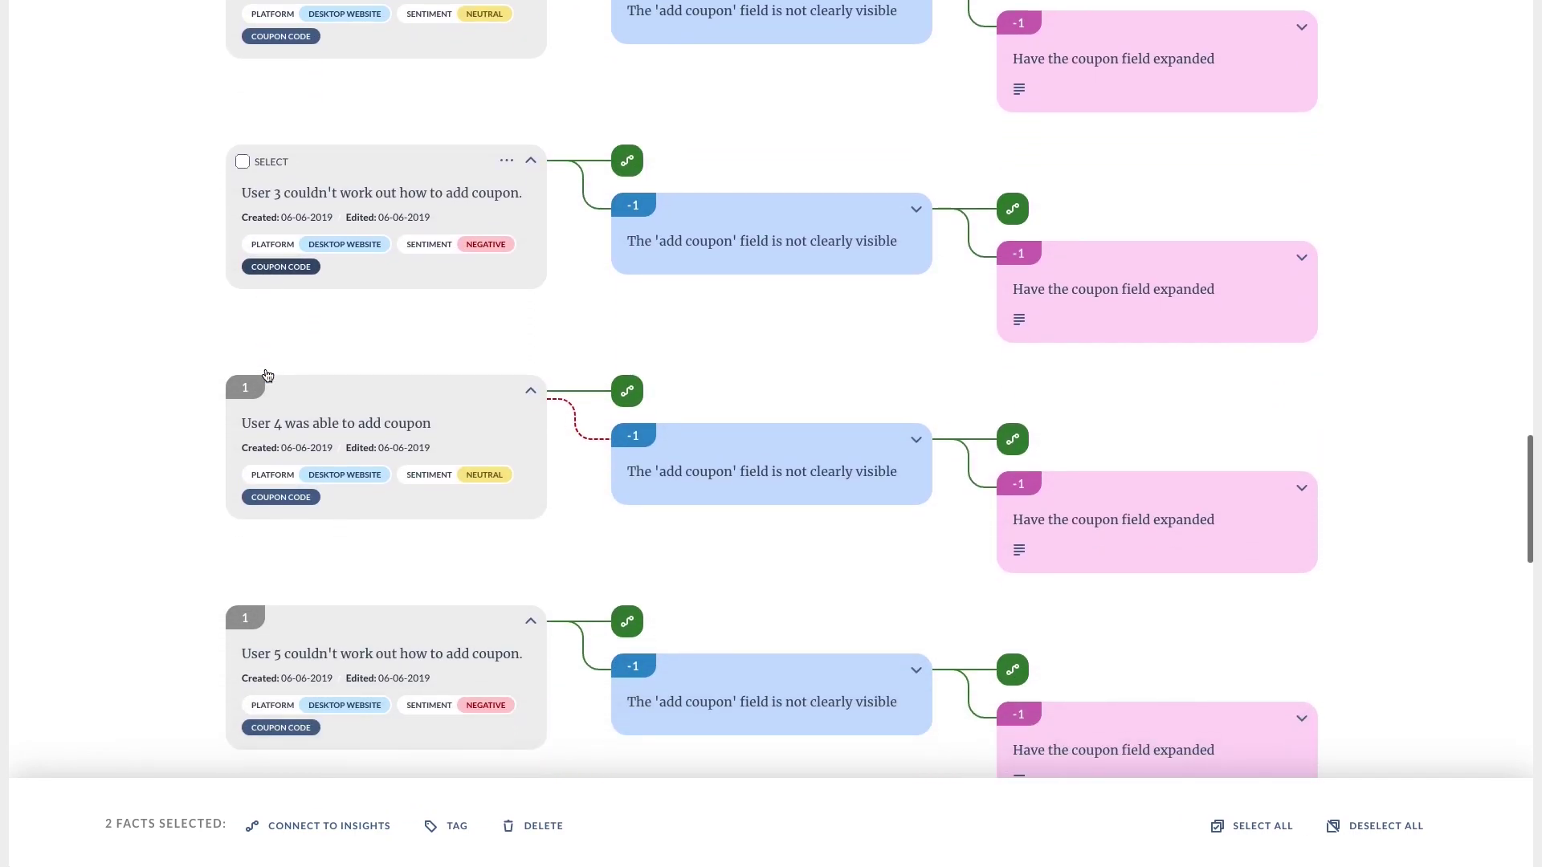
{"action": "scroll", "coordinate": [267, 376], "scroll_direction": "down", "scroll_amount": 4}
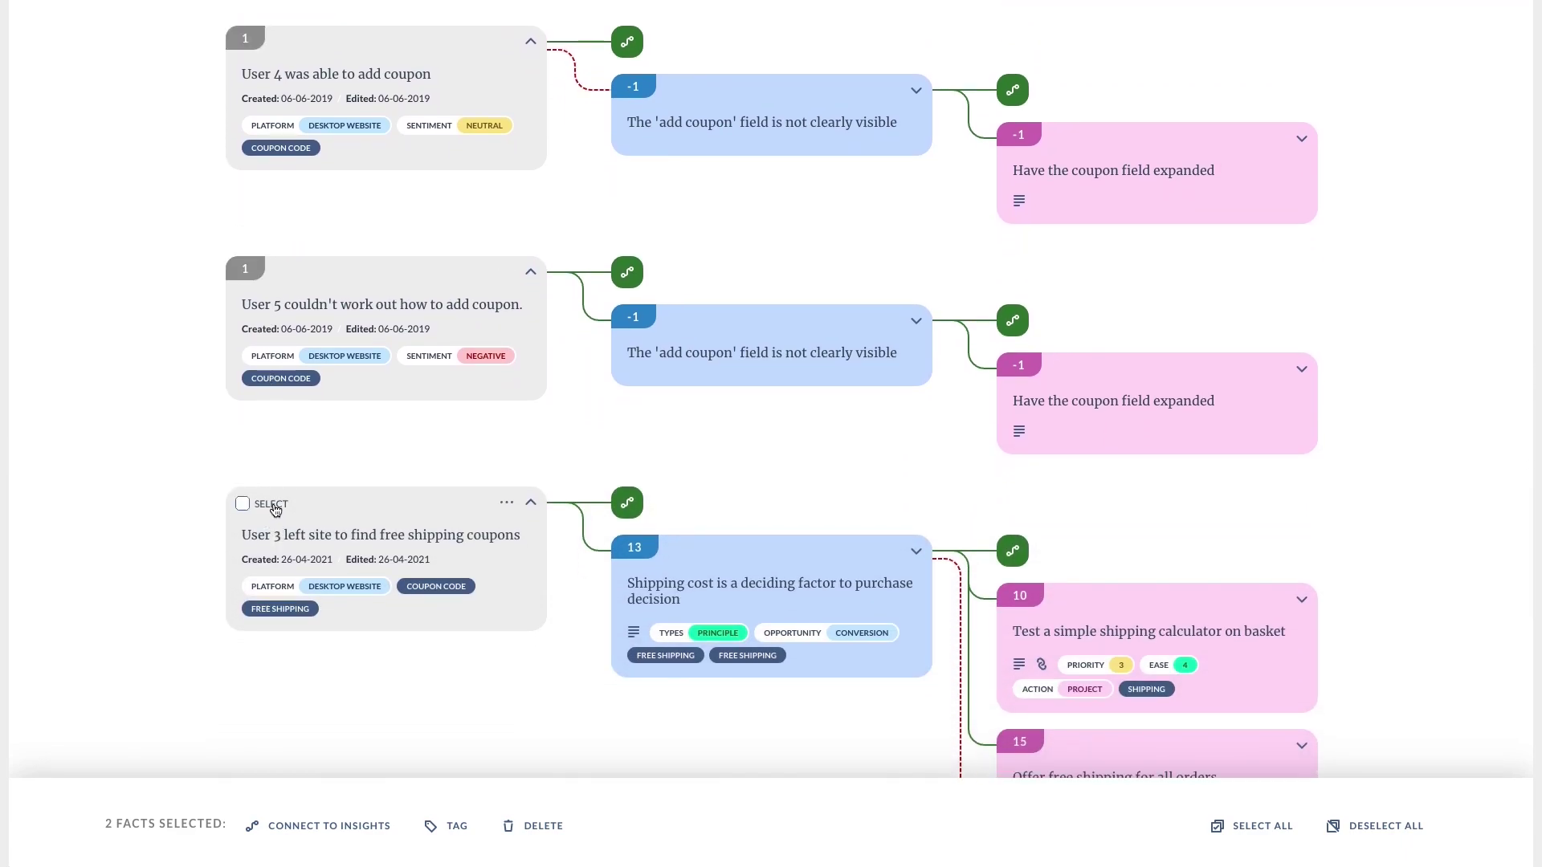
{"action": "left_click", "coordinate": [273, 506]}
{"action": "scroll", "coordinate": [273, 506], "scroll_direction": "down", "scroll_amount": 7}
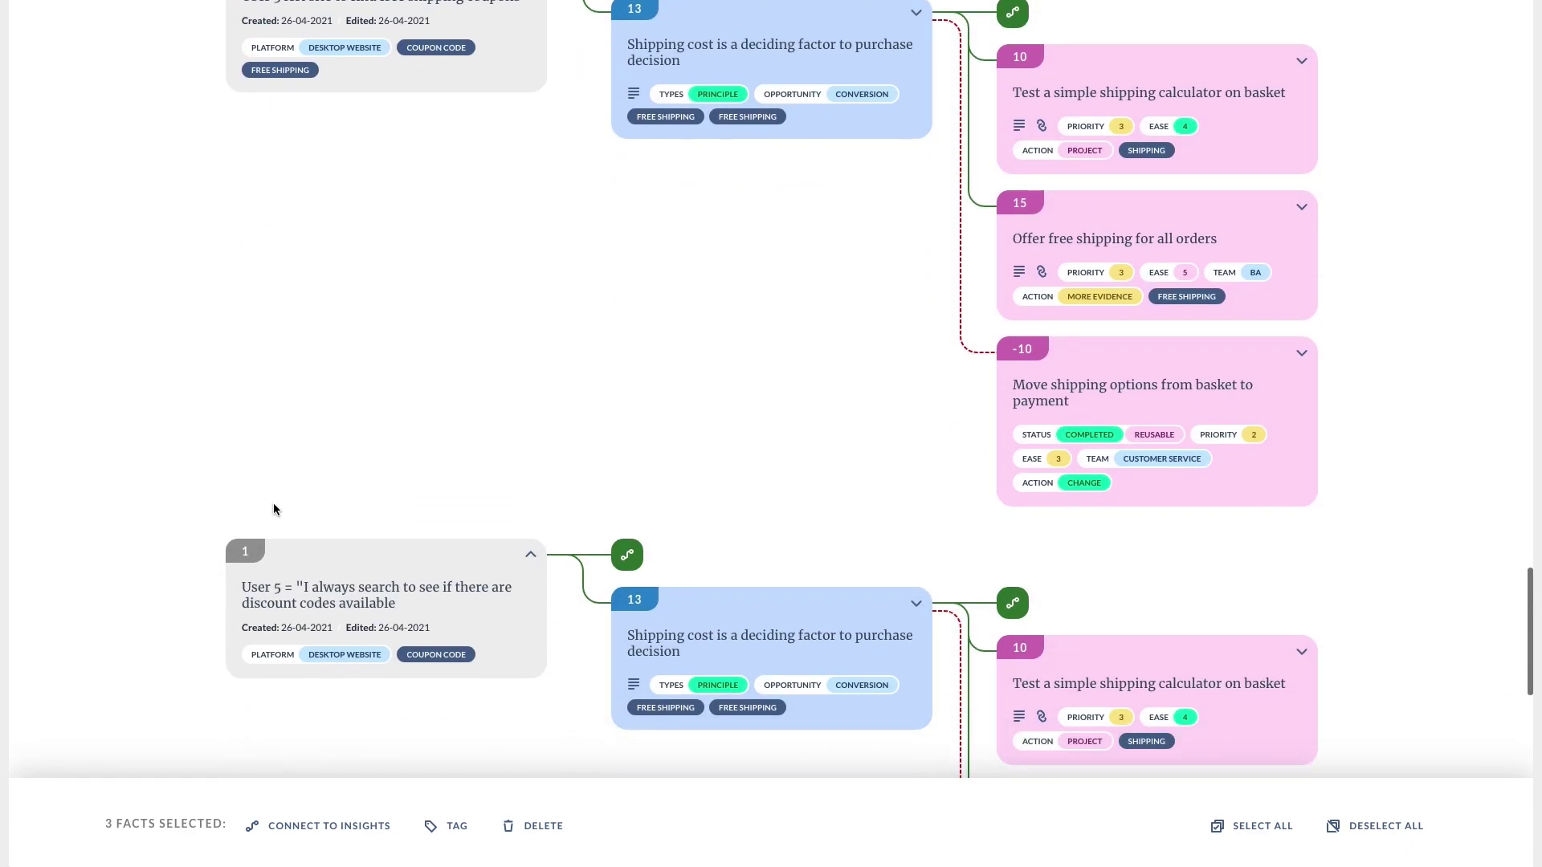
{"action": "left_click", "coordinate": [273, 510]}
{"action": "scroll", "coordinate": [272, 518], "scroll_direction": "down", "scroll_amount": 5}
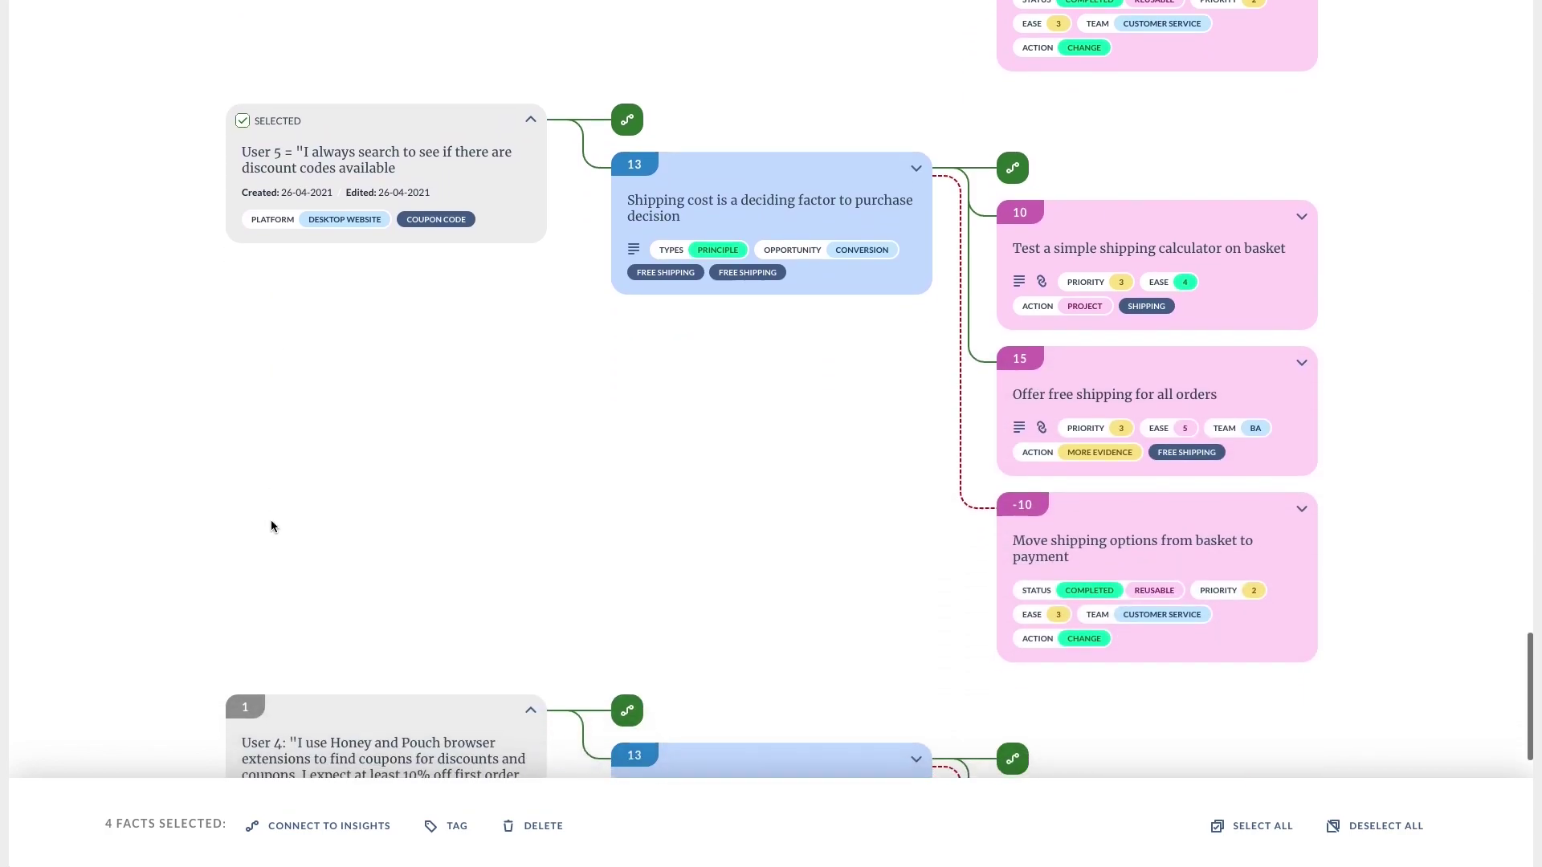
{"action": "scroll", "coordinate": [271, 519], "scroll_direction": "down", "scroll_amount": 2}
Connect the four selected coupon facts to the checkout-flow coupon insight.
{"action": "left_click", "coordinate": [275, 825]}
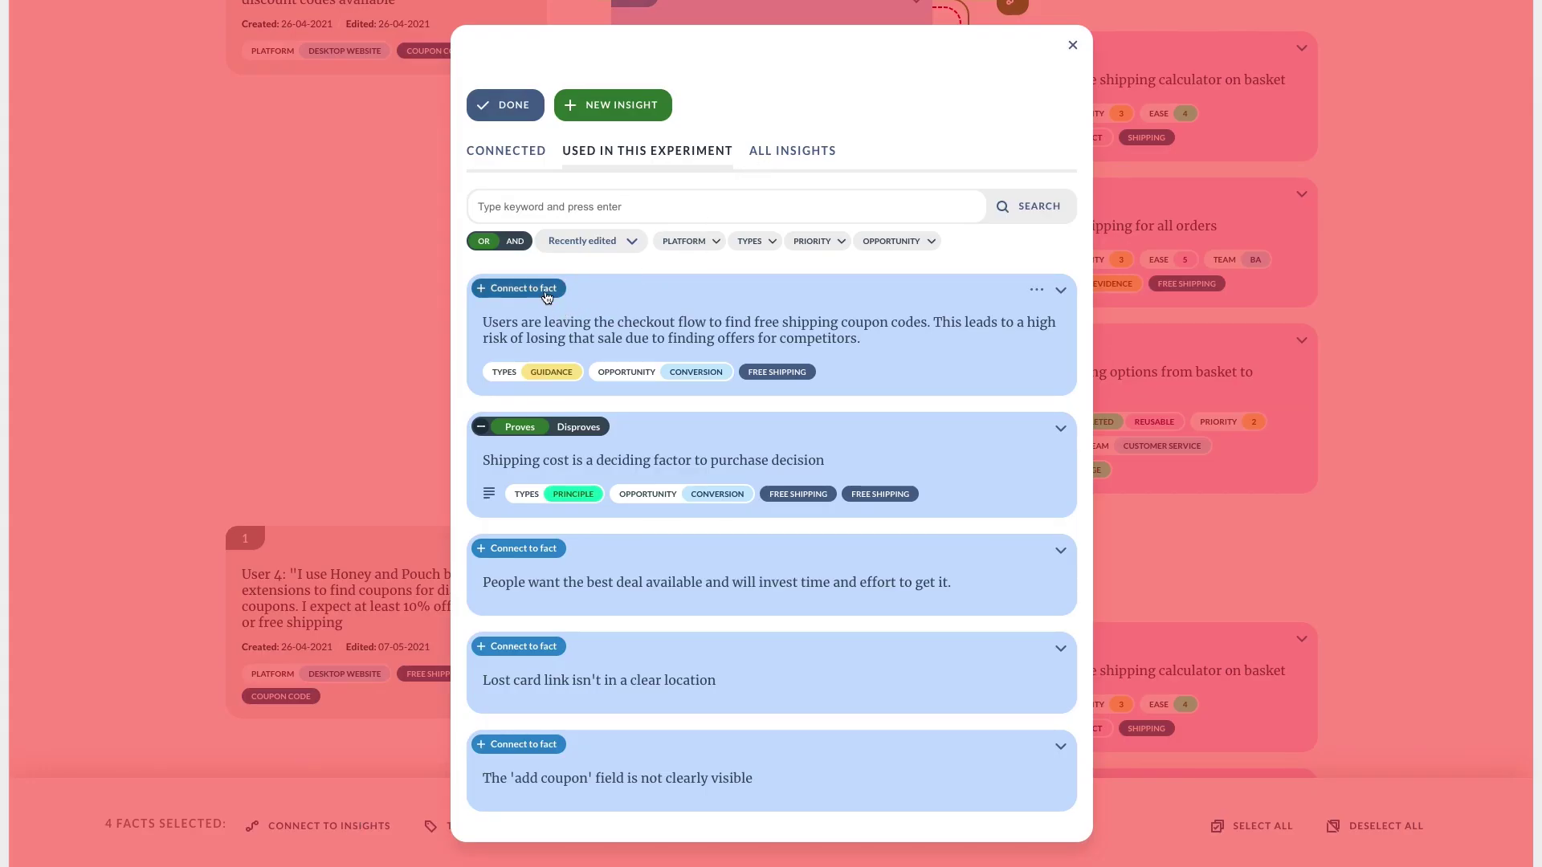
{"action": "left_click", "coordinate": [546, 294]}
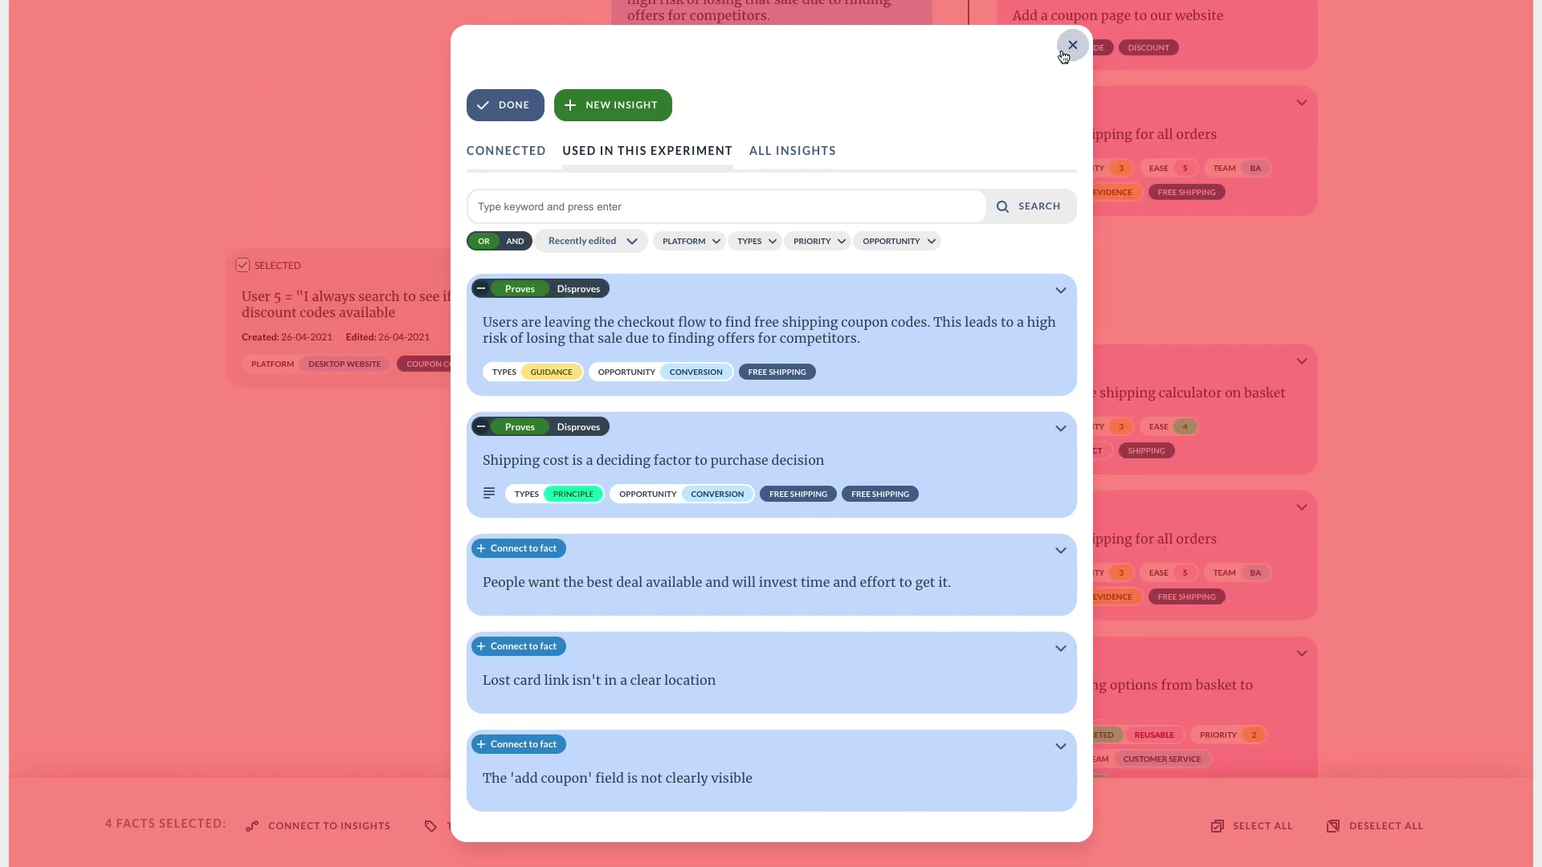
{"action": "left_click", "coordinate": [498, 110]}
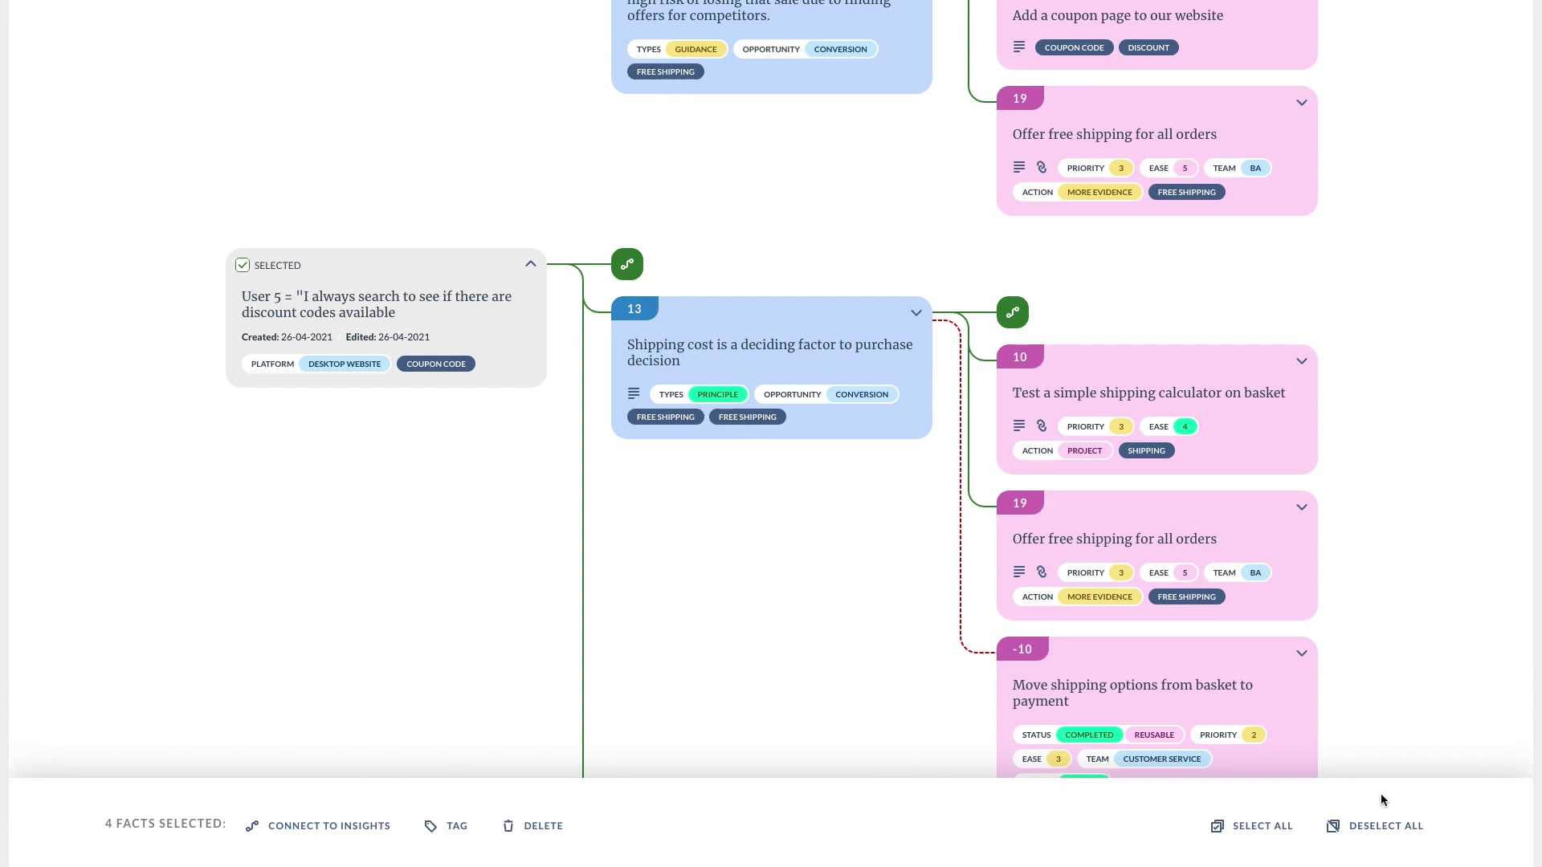
Link the User 4 browser-extension fact to the checkout-flow insight as Disproves, then select the User 5 fact.
{"action": "left_click", "coordinate": [1381, 825]}
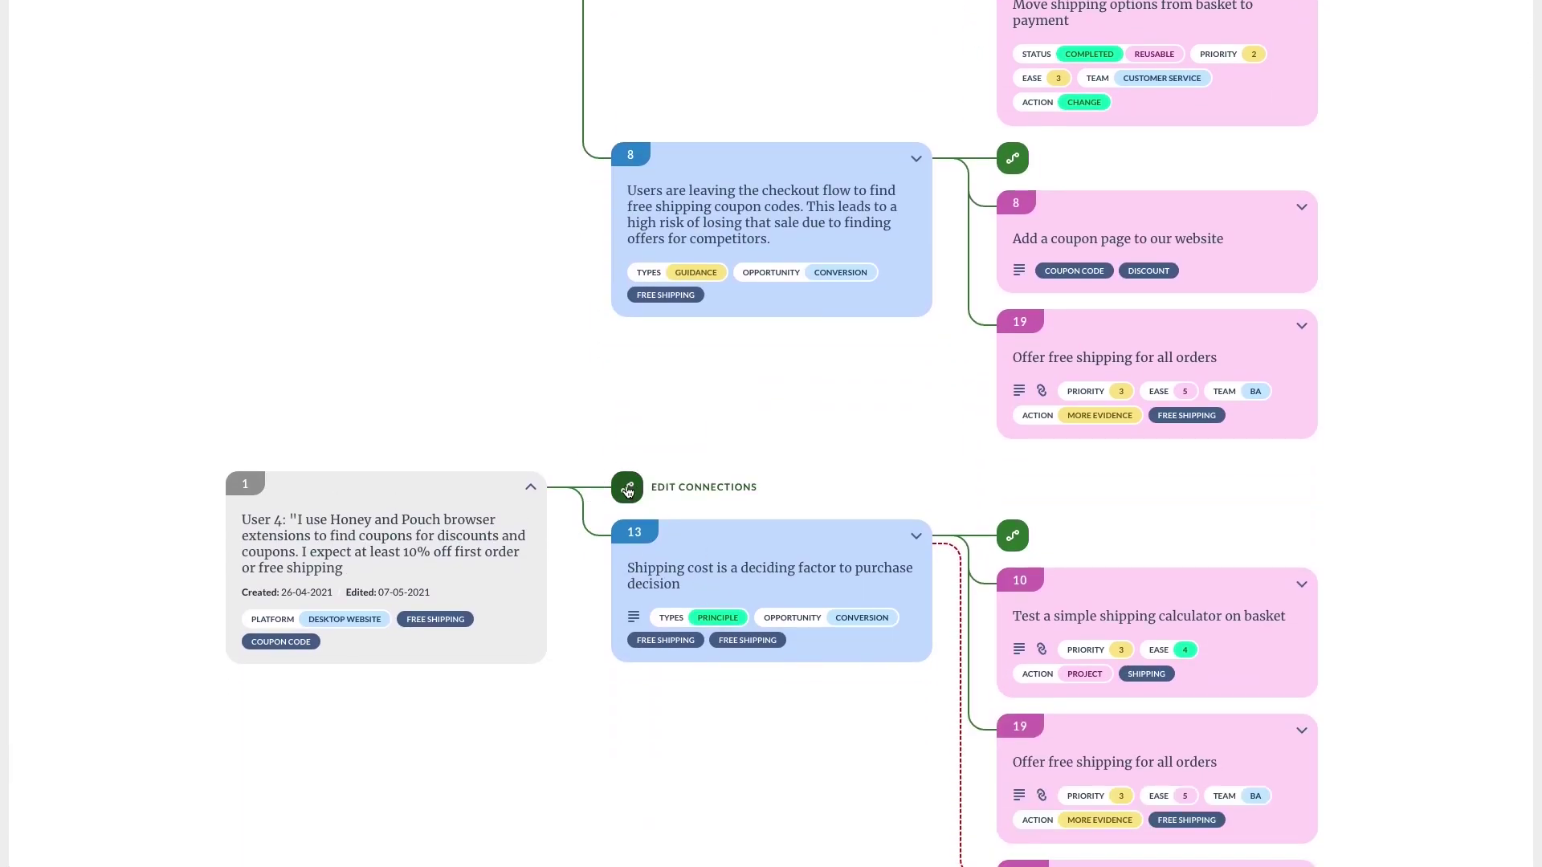
{"action": "left_click", "coordinate": [633, 488]}
{"action": "left_click", "coordinate": [530, 287]}
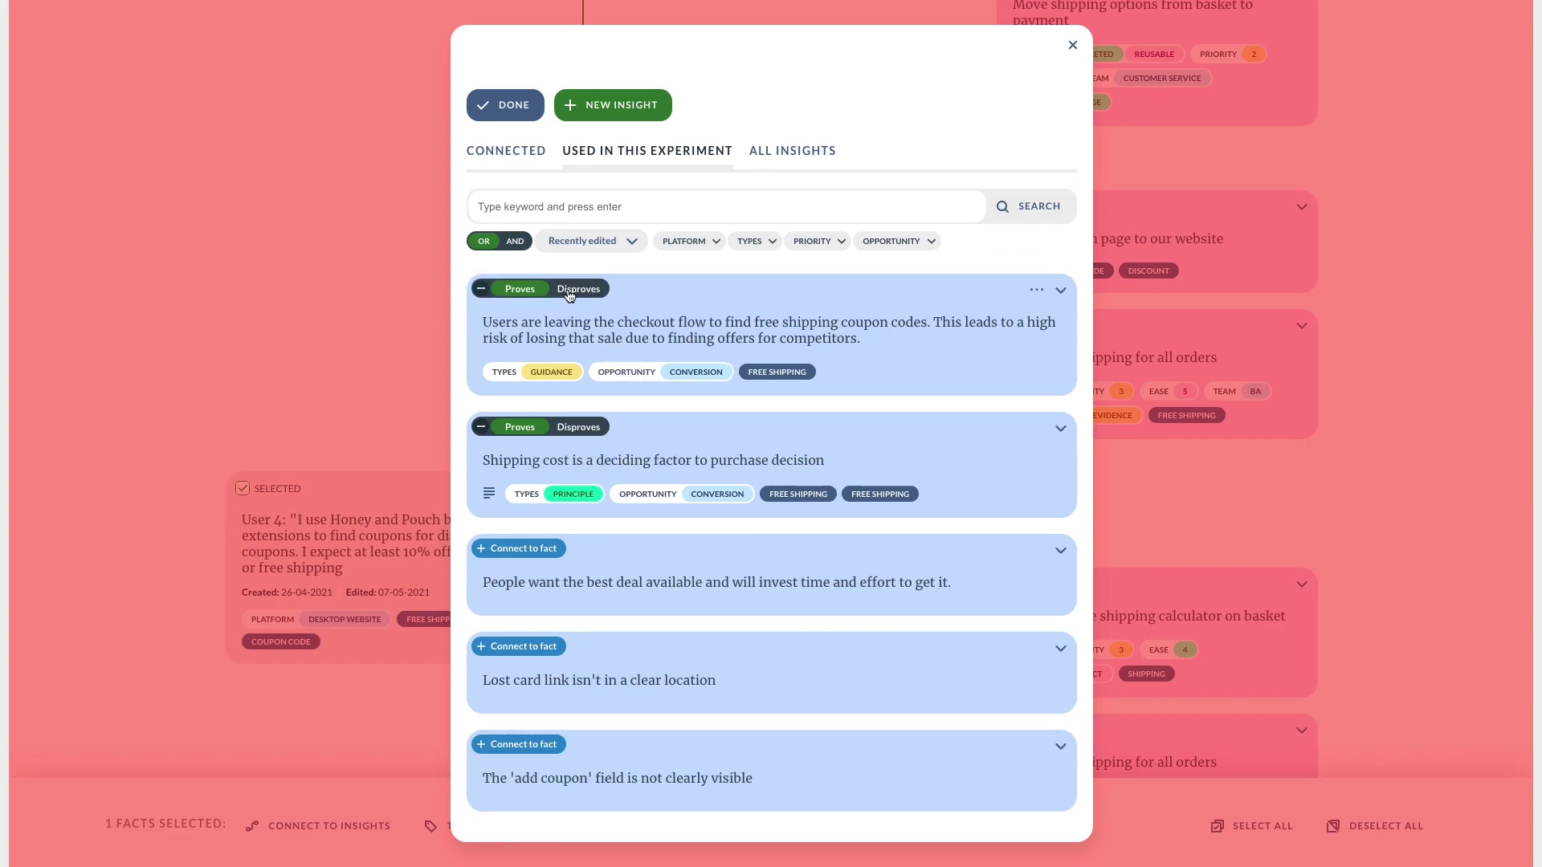
{"action": "left_click", "coordinate": [580, 290]}
{"action": "left_click", "coordinate": [528, 102]}
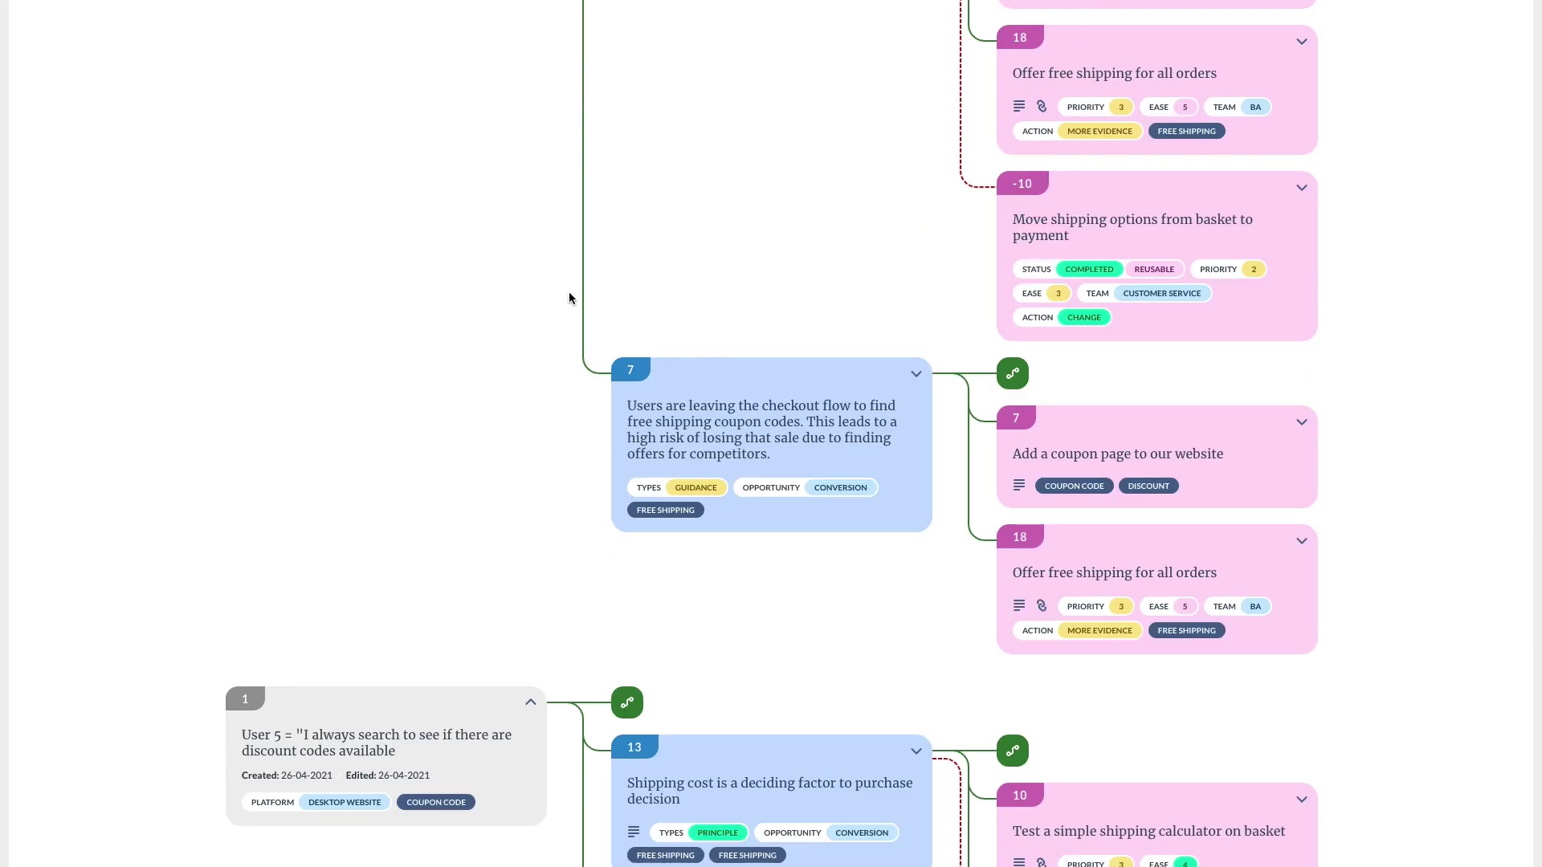
{"action": "left_click", "coordinate": [245, 704]}
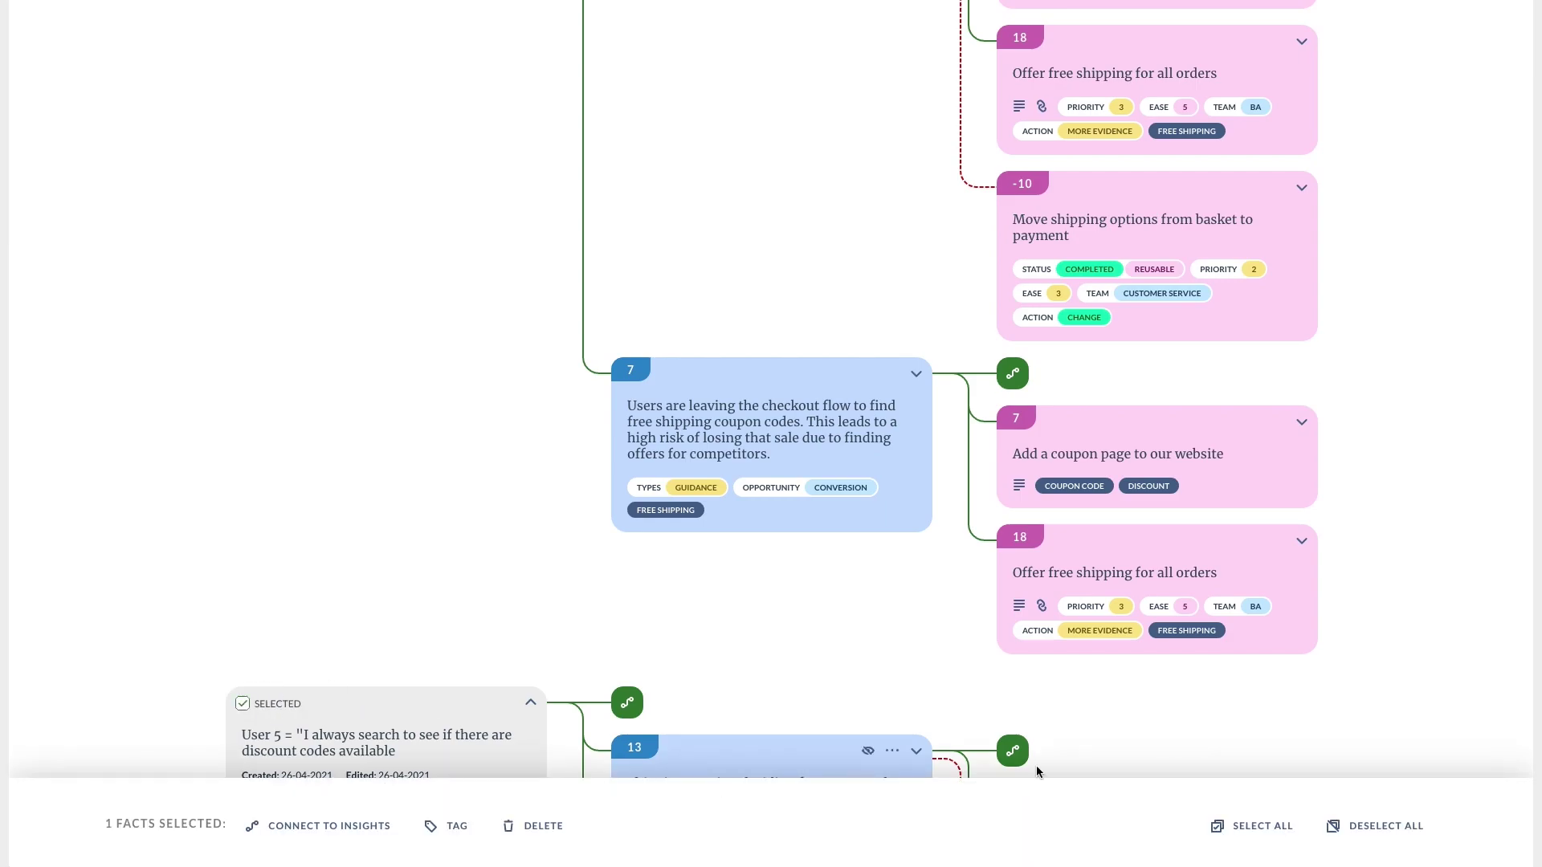
Select all 11 facts and tag them with the existing DISCOUNT tag.
{"action": "left_click", "coordinate": [1257, 825]}
{"action": "left_click", "coordinate": [472, 827]}
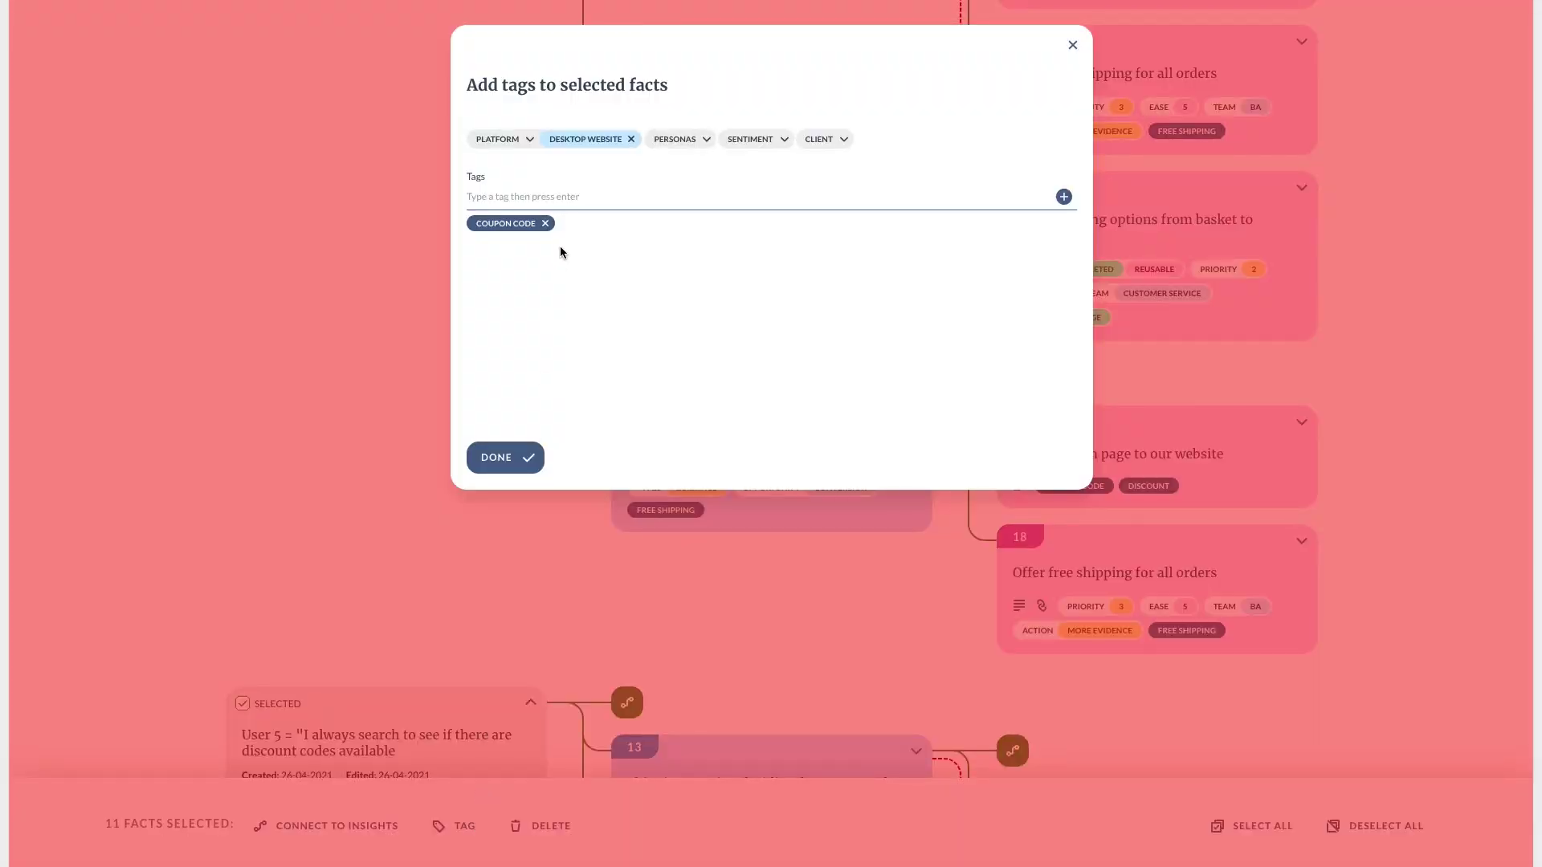
{"action": "left_click", "coordinate": [538, 197]}
{"action": "type", "text": "Discount"}
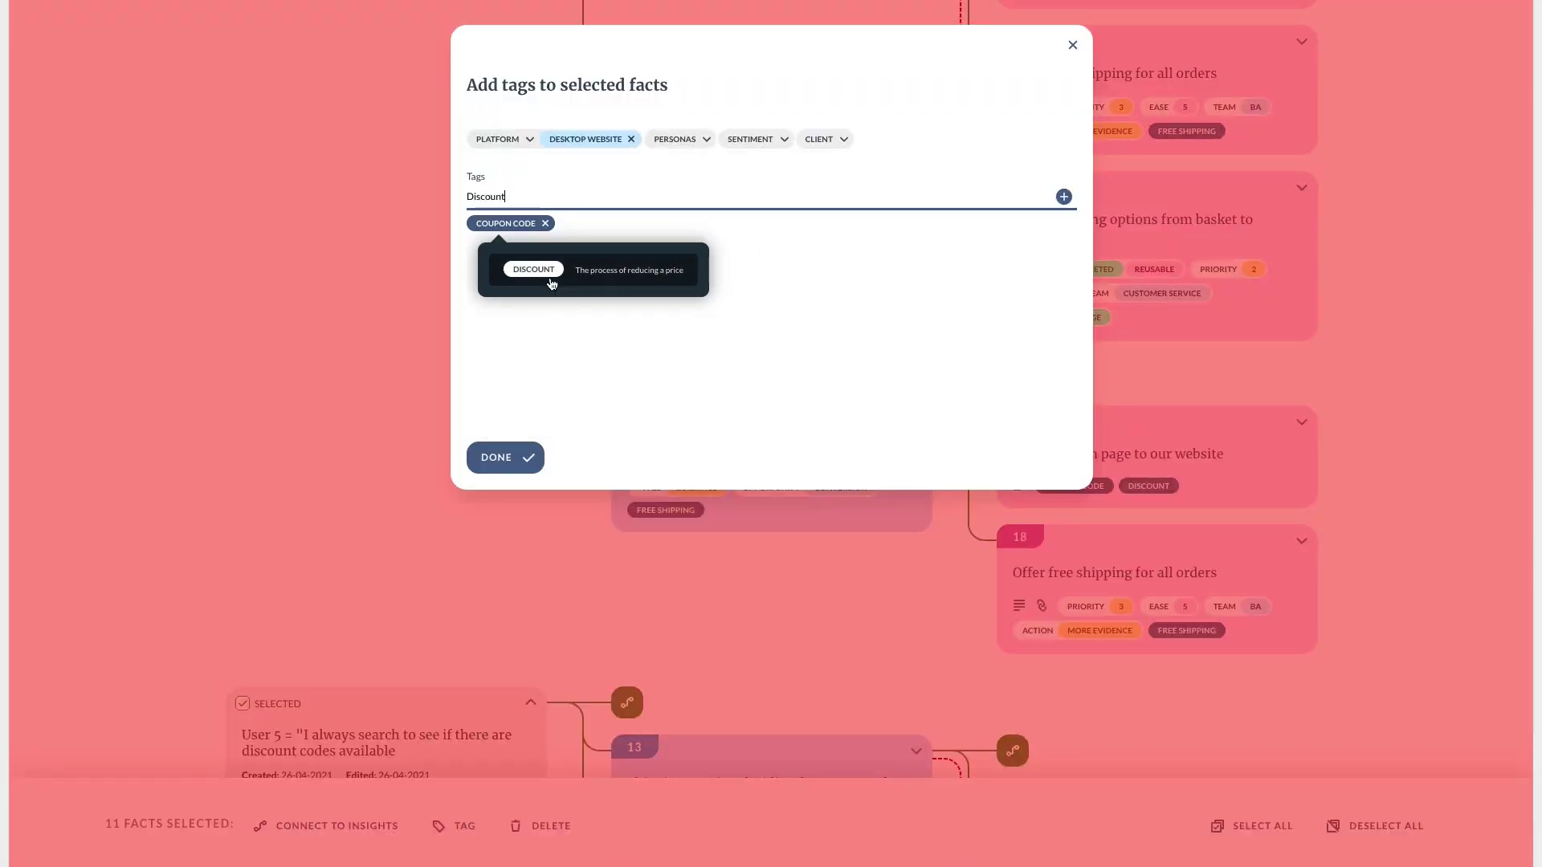
{"action": "left_click", "coordinate": [548, 283]}
{"action": "left_click", "coordinate": [514, 466]}
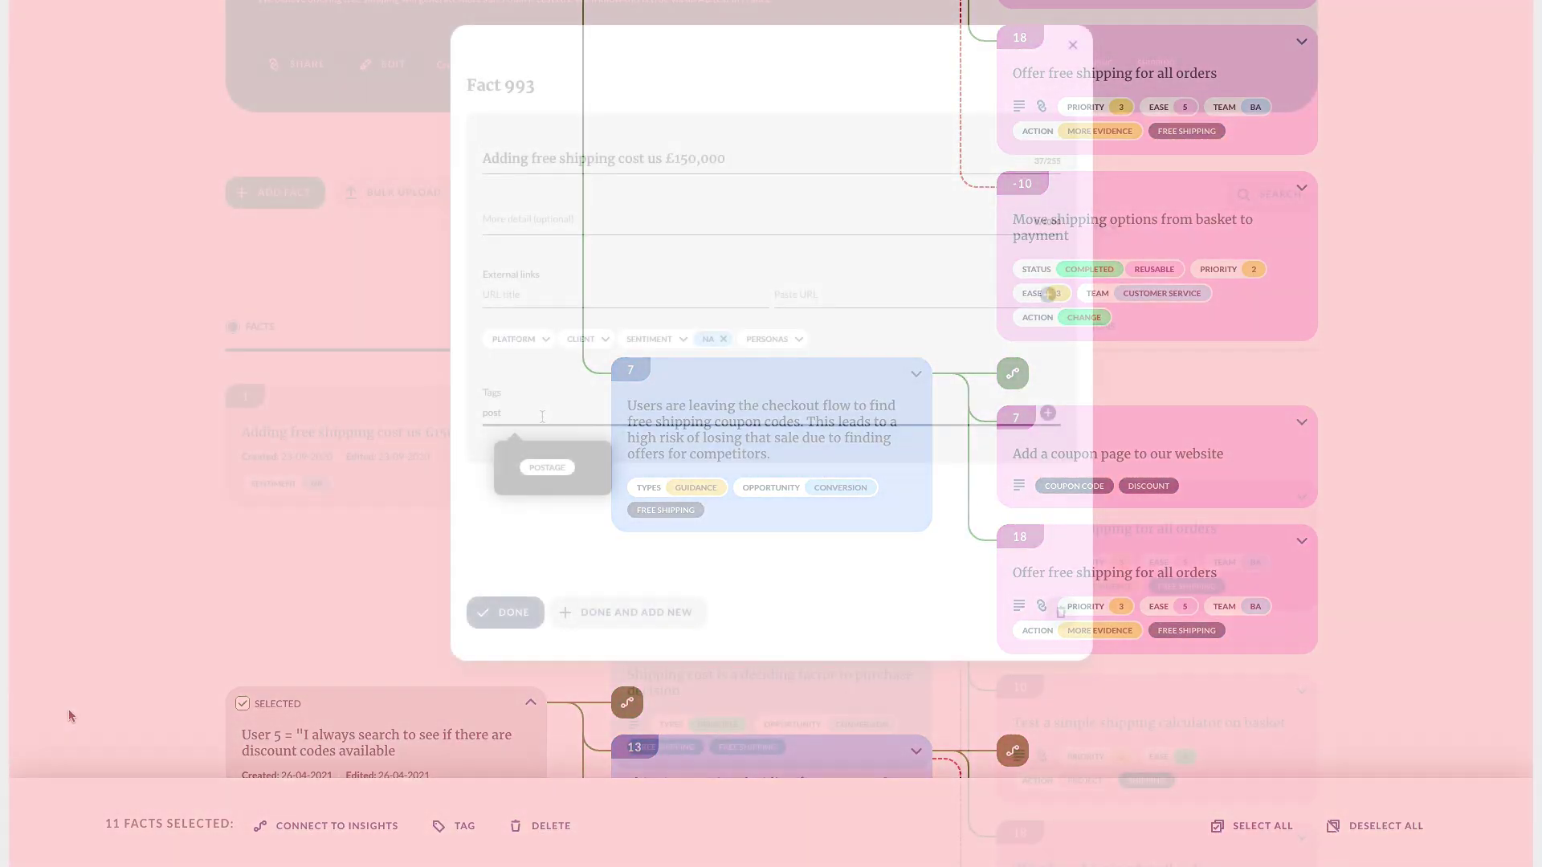
Tag the '£150,000 free shipping' fact with FREE SHIPPING, POSTAGE and a new AB tag.
{"action": "type", "text": "fr"}
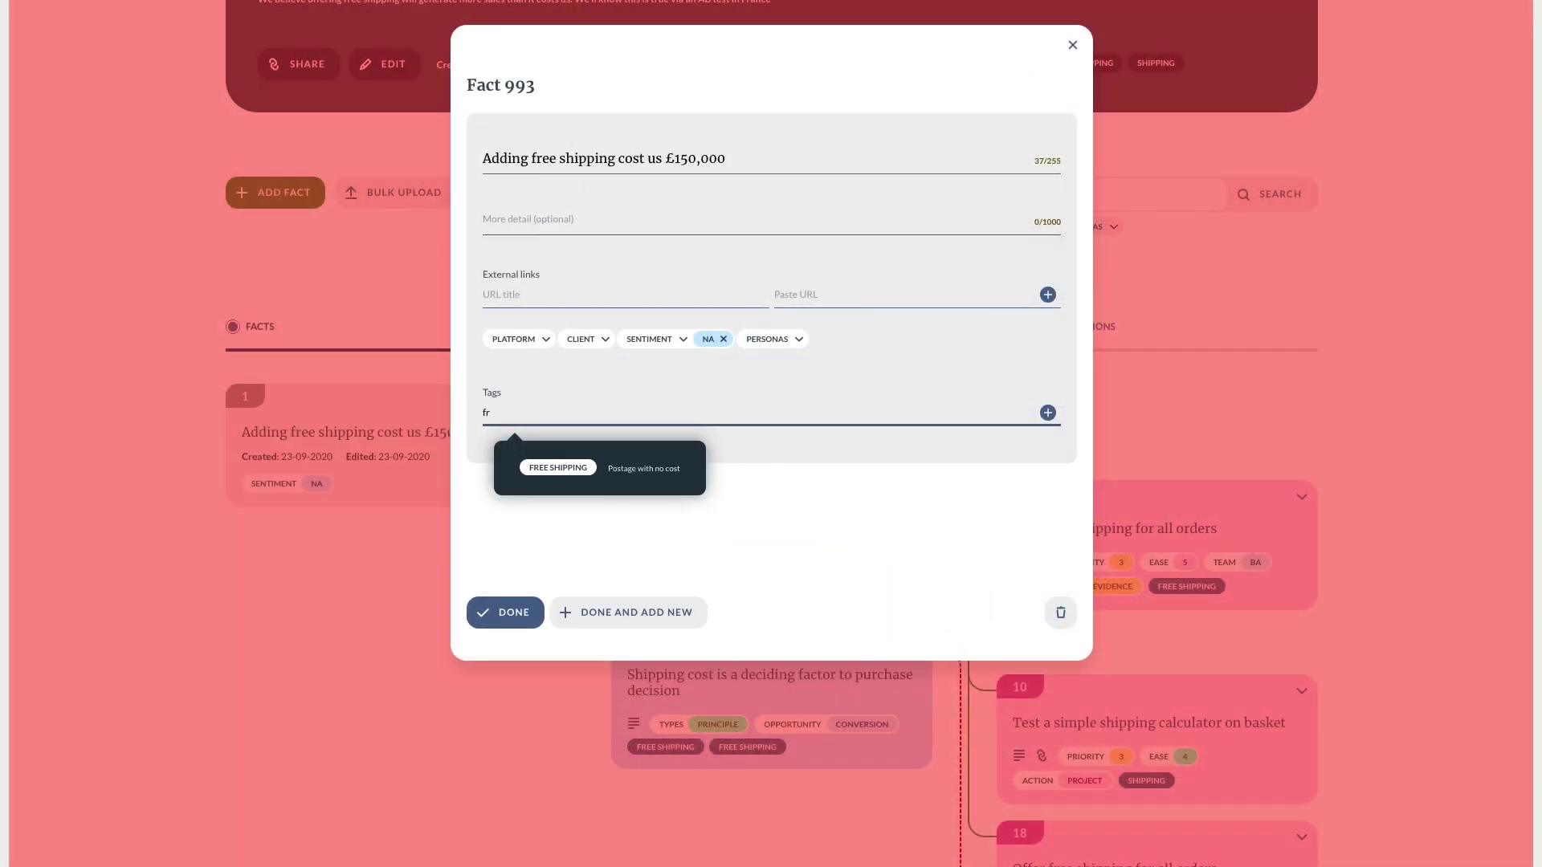
{"action": "left_click", "coordinate": [614, 466]}
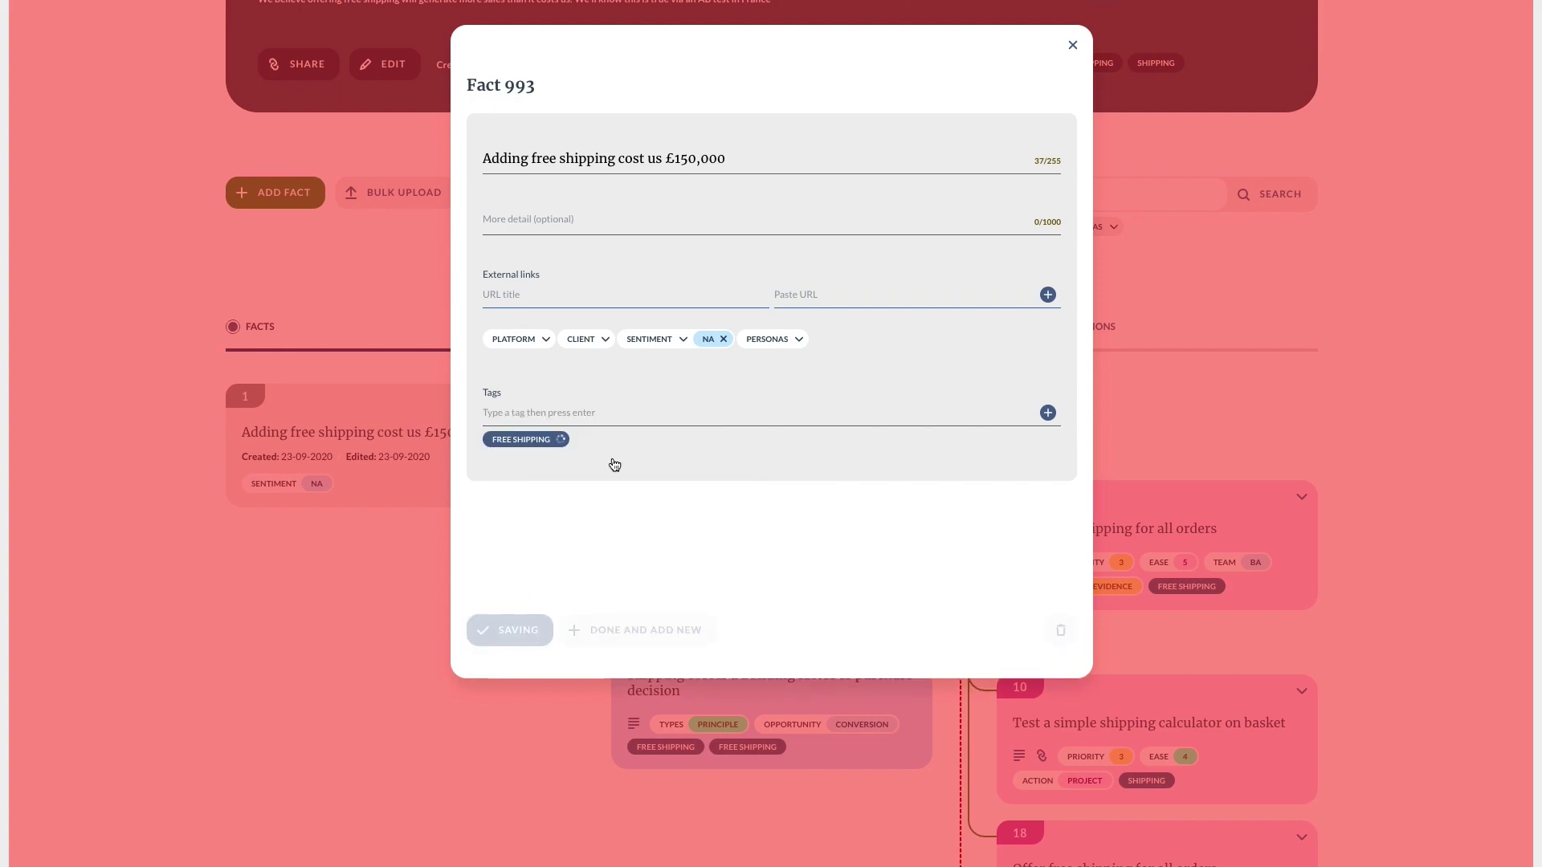
{"action": "left_click", "coordinate": [602, 419]}
{"action": "type", "text": "post"}
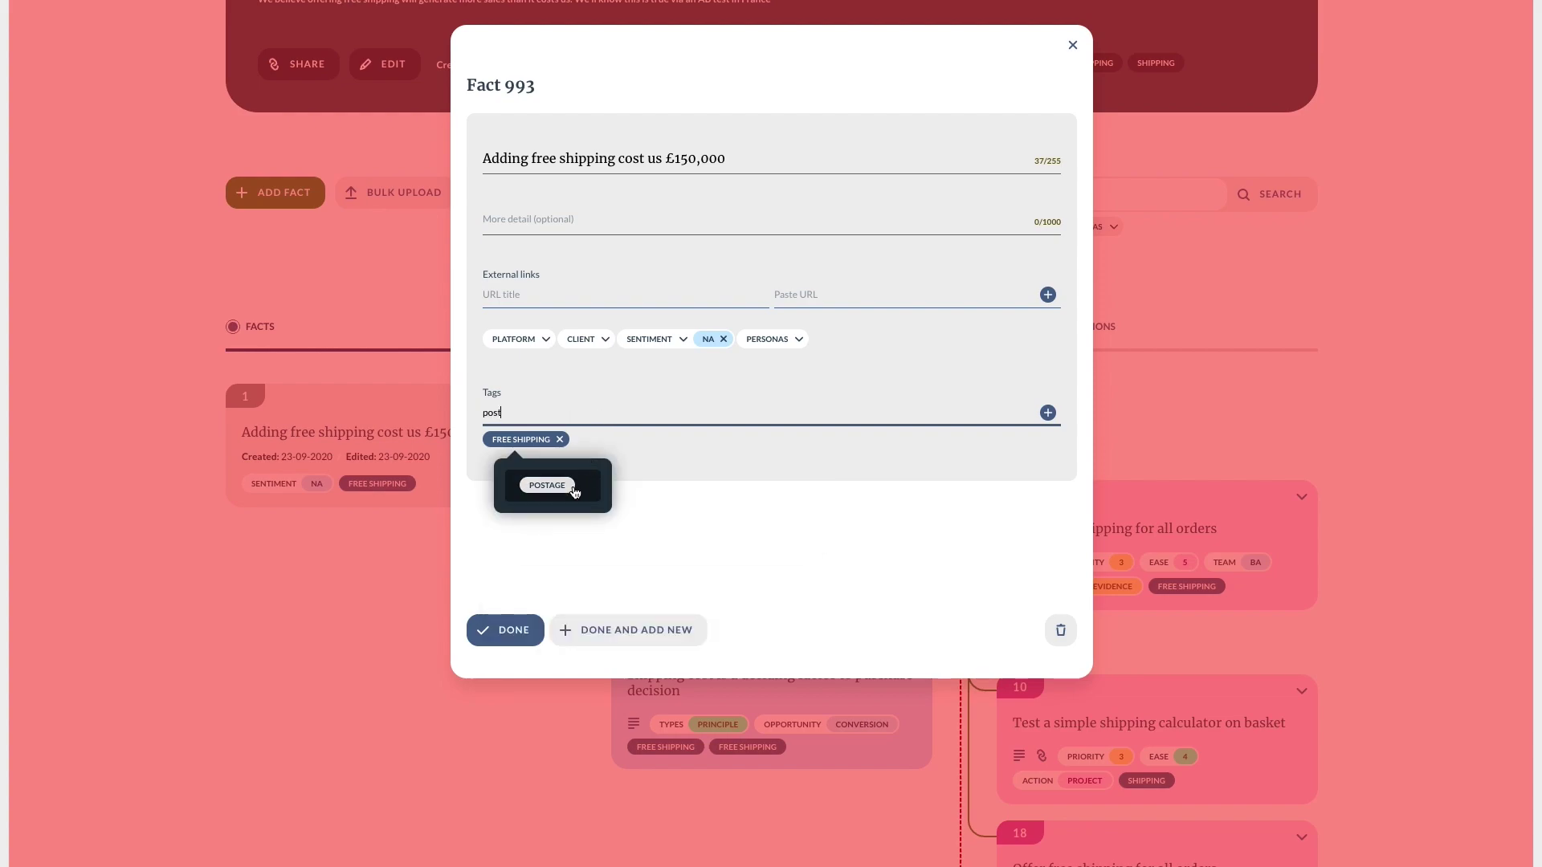
{"action": "left_click", "coordinate": [576, 490]}
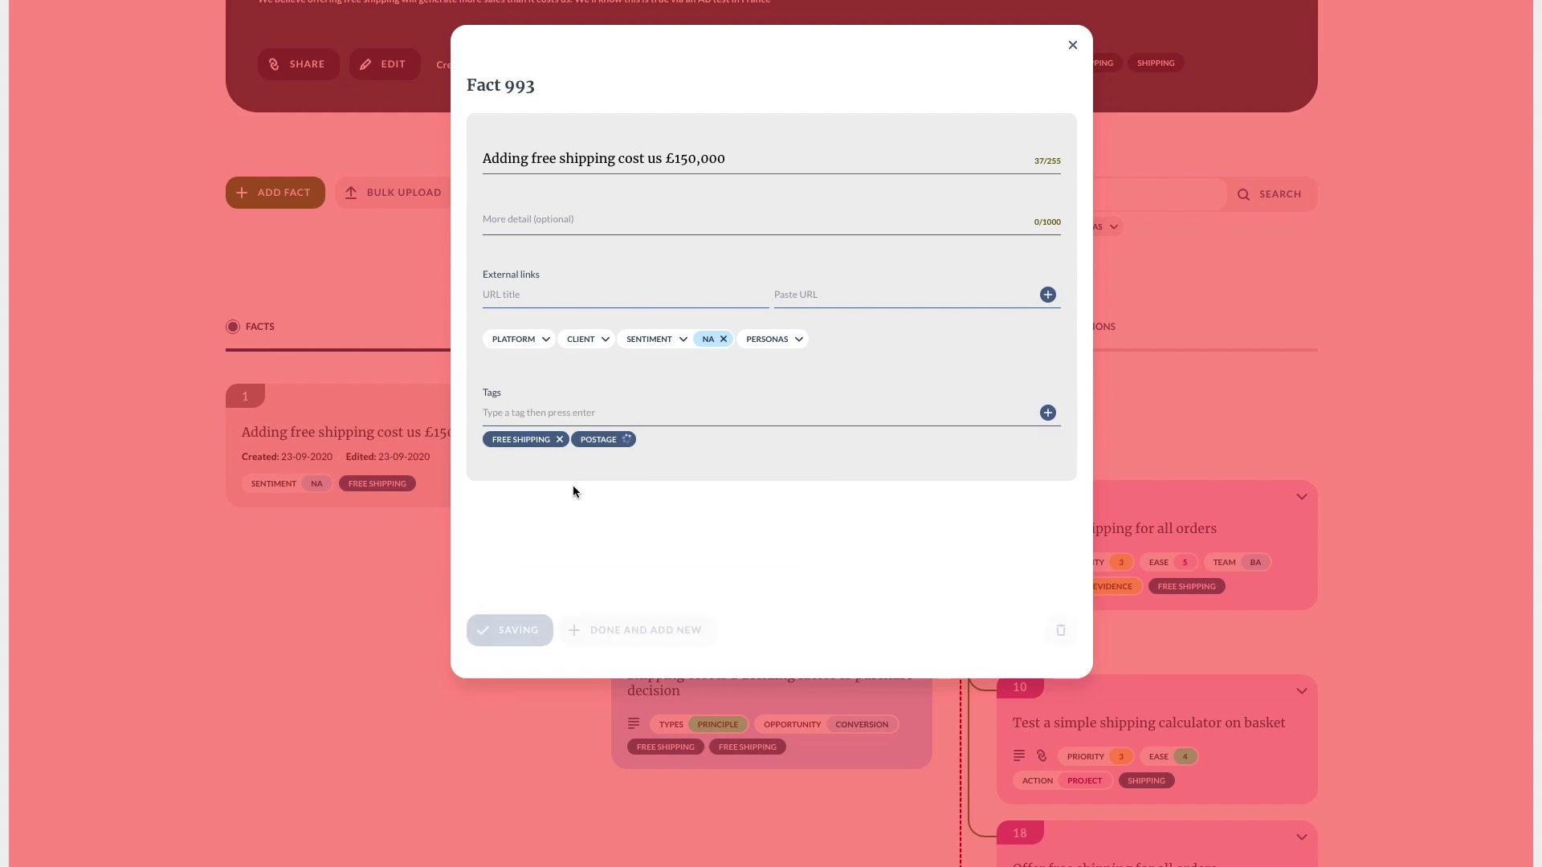
{"action": "left_click", "coordinate": [555, 419]}
{"action": "type", "text": "A"}
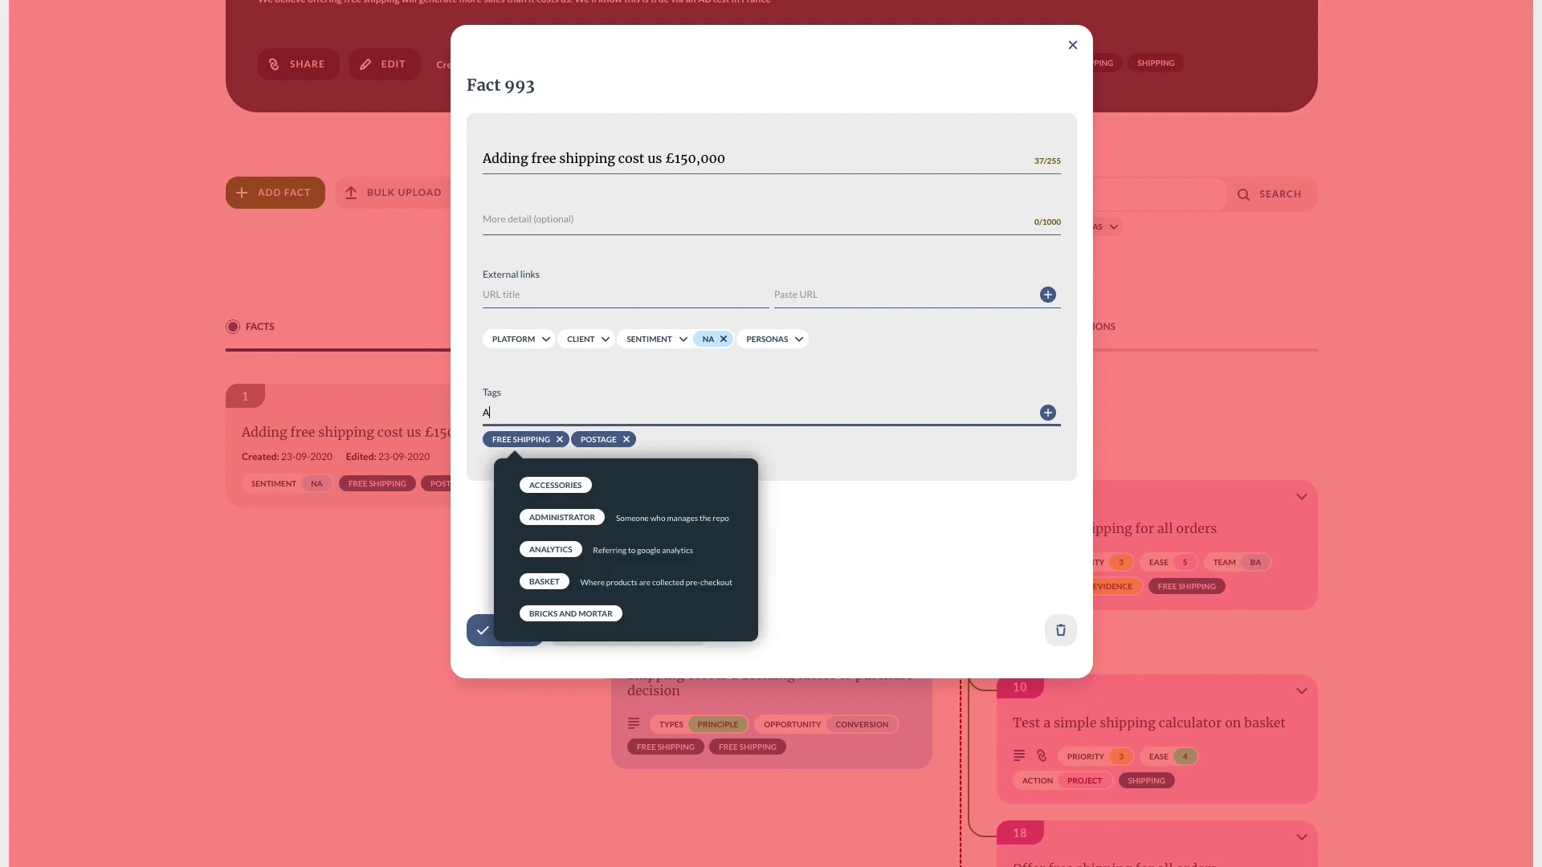
{"action": "type", "text": "B"}
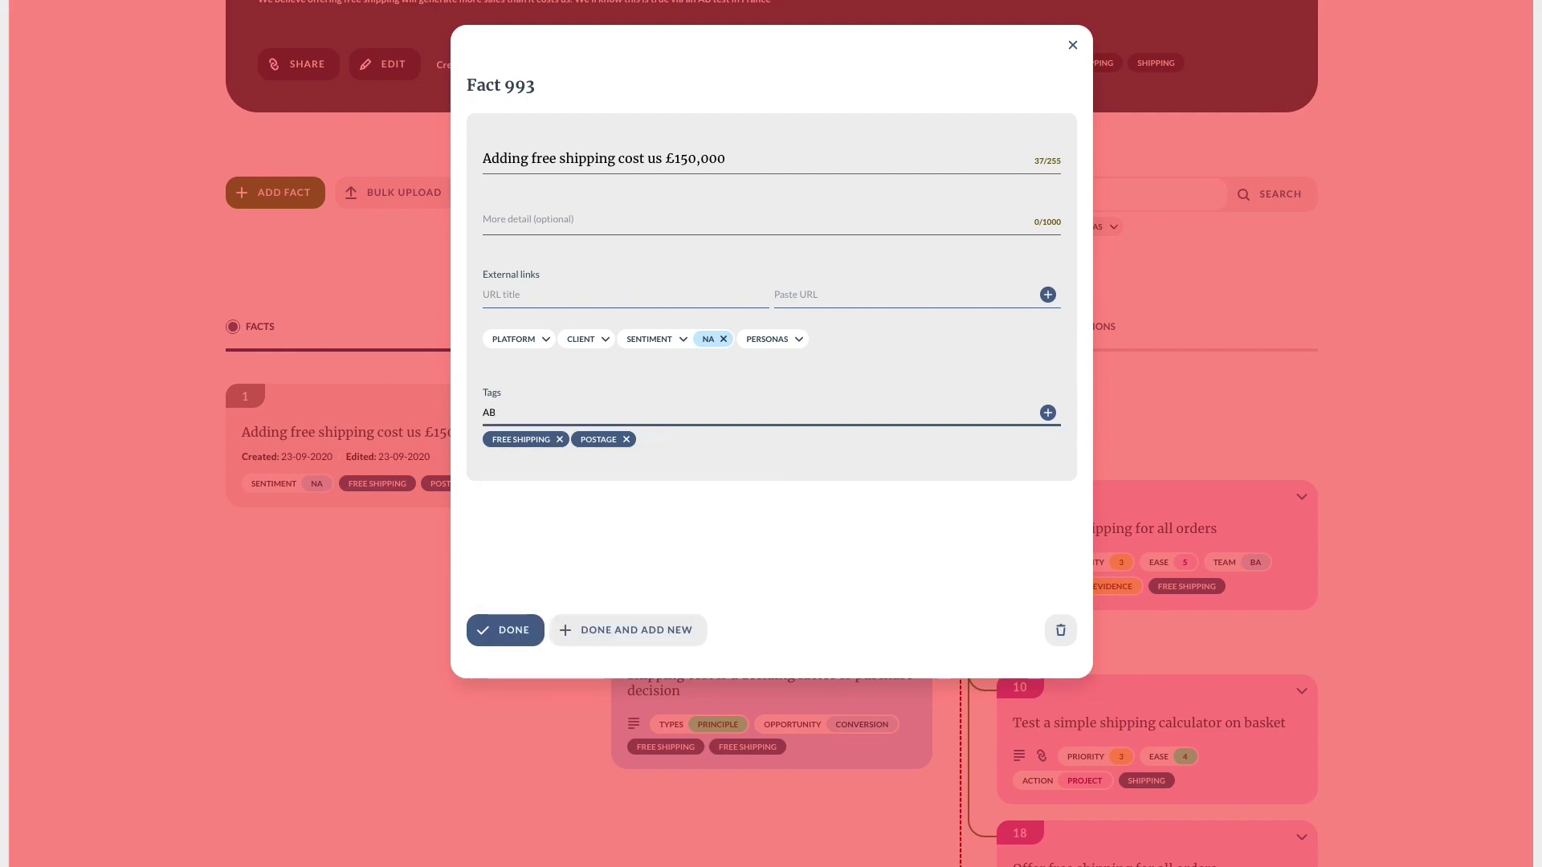
{"action": "key", "text": "Return"}
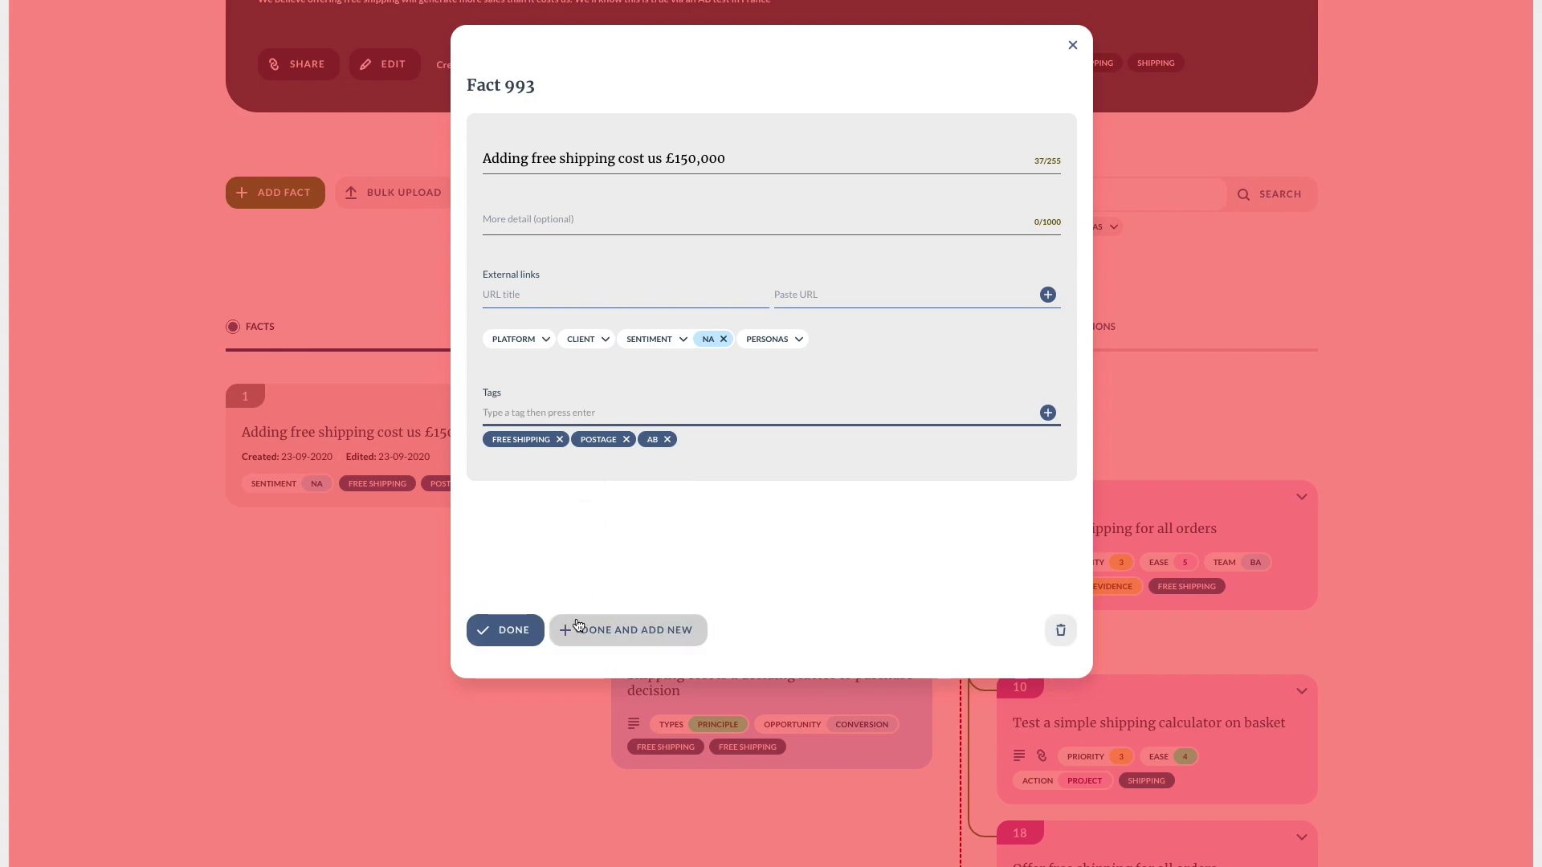
{"action": "left_click", "coordinate": [527, 640]}
Go to the Tags & taxonomy page and sort tags by Recently edited.
{"action": "scroll", "coordinate": [1366, 178], "scroll_direction": "up", "scroll_amount": 3}
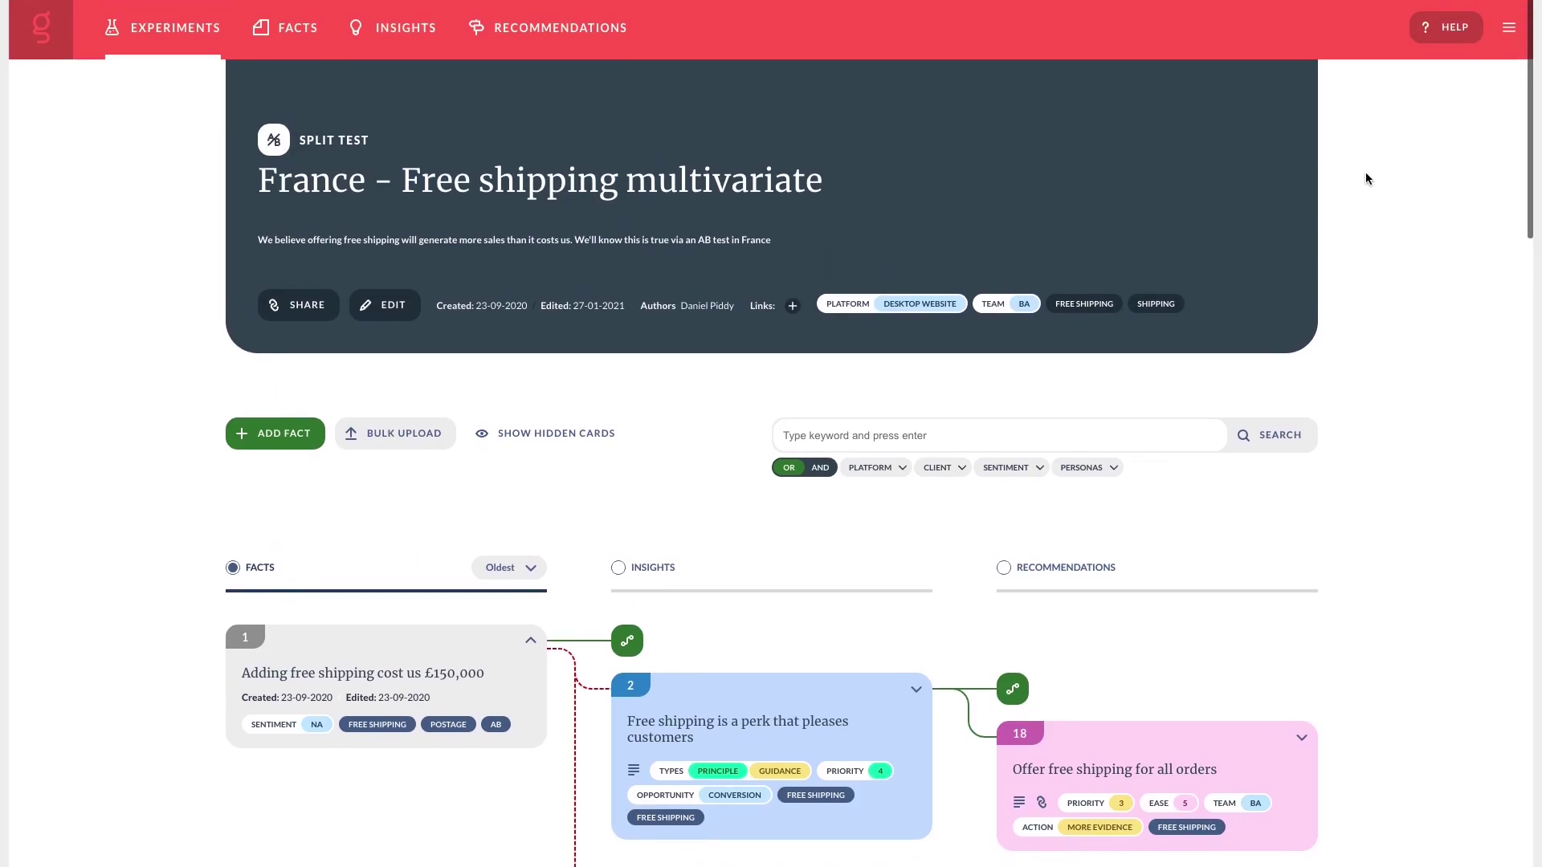
{"action": "left_click", "coordinate": [1509, 25]}
{"action": "left_click", "coordinate": [1450, 131]}
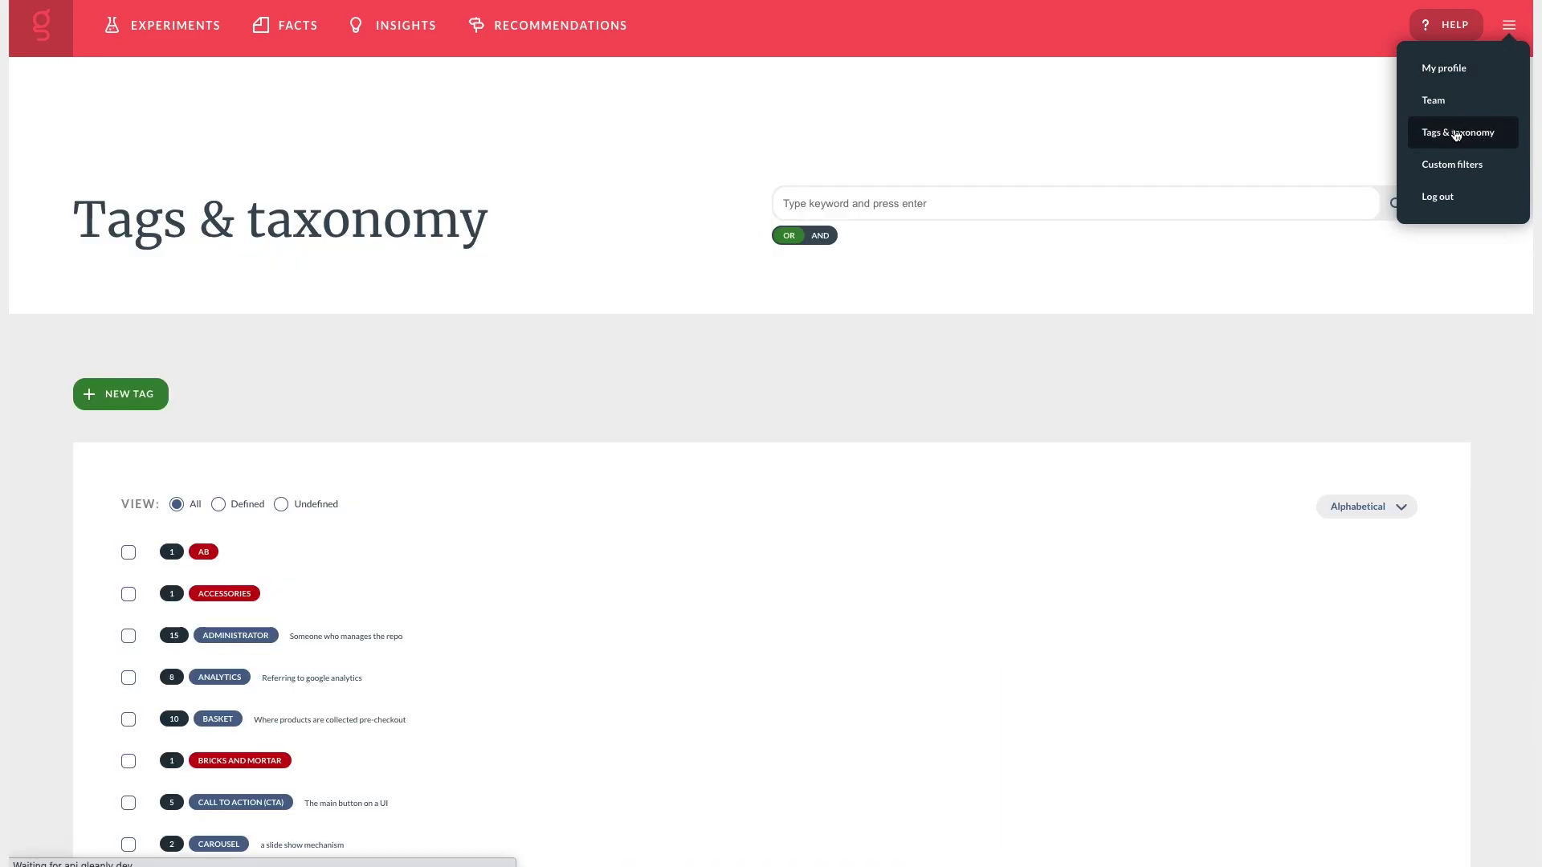
{"action": "left_click", "coordinate": [1365, 506]}
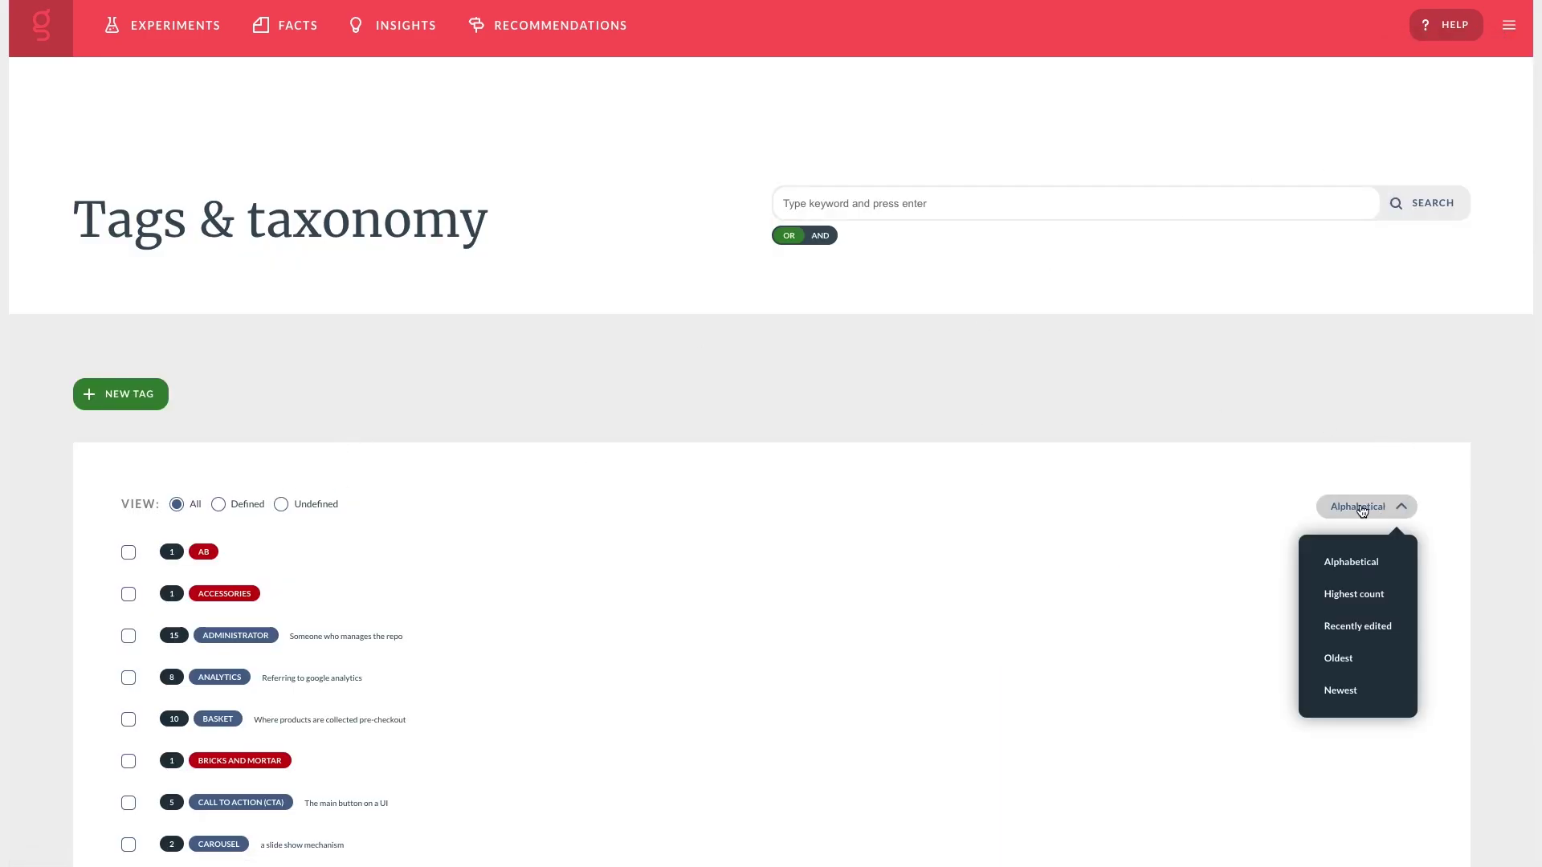
{"action": "left_click", "coordinate": [1342, 634]}
{"action": "scroll", "coordinate": [649, 519], "scroll_direction": "down", "scroll_amount": 3}
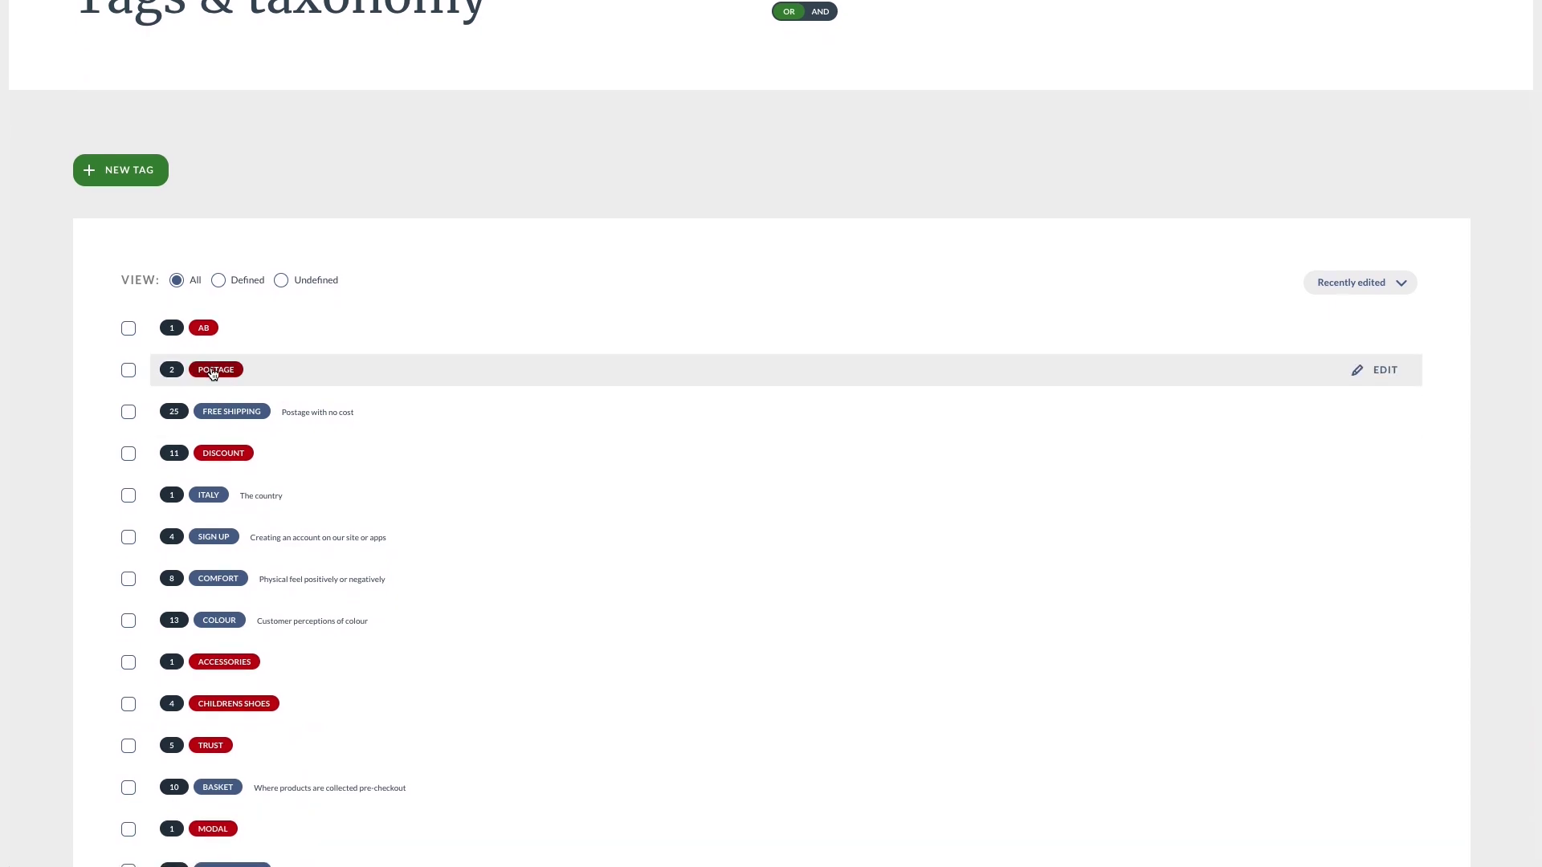
Merge POSTAGE into FREE SHIPPING, keeping FREE SHIPPING's name and definition.
{"action": "left_click", "coordinate": [127, 372]}
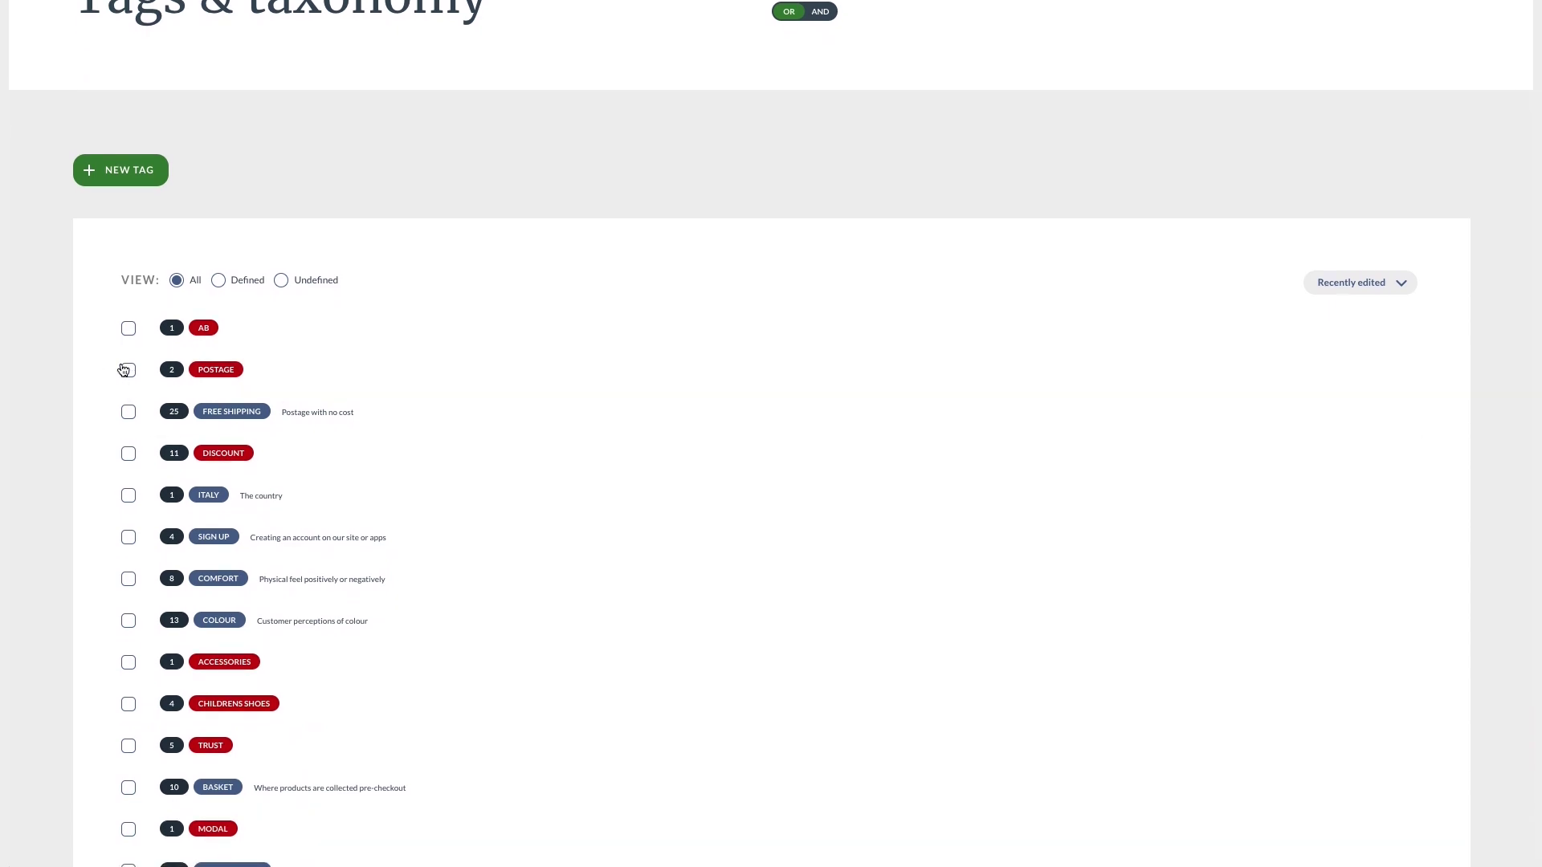
{"action": "left_click", "coordinate": [127, 414]}
{"action": "left_click", "coordinate": [270, 826]}
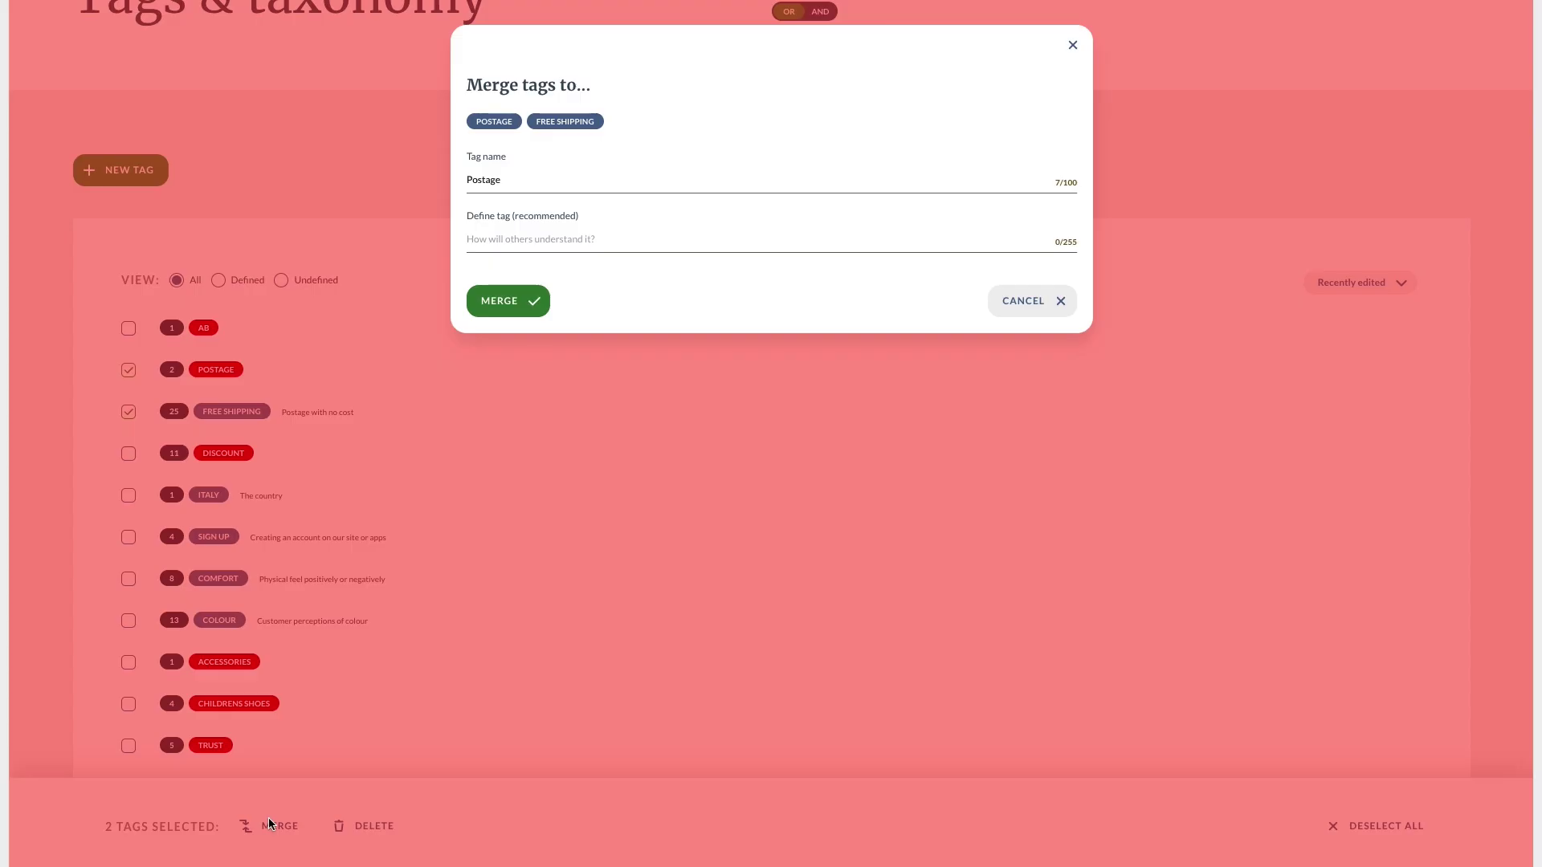
{"action": "left_click", "coordinate": [536, 123]}
{"action": "left_click", "coordinate": [526, 310]}
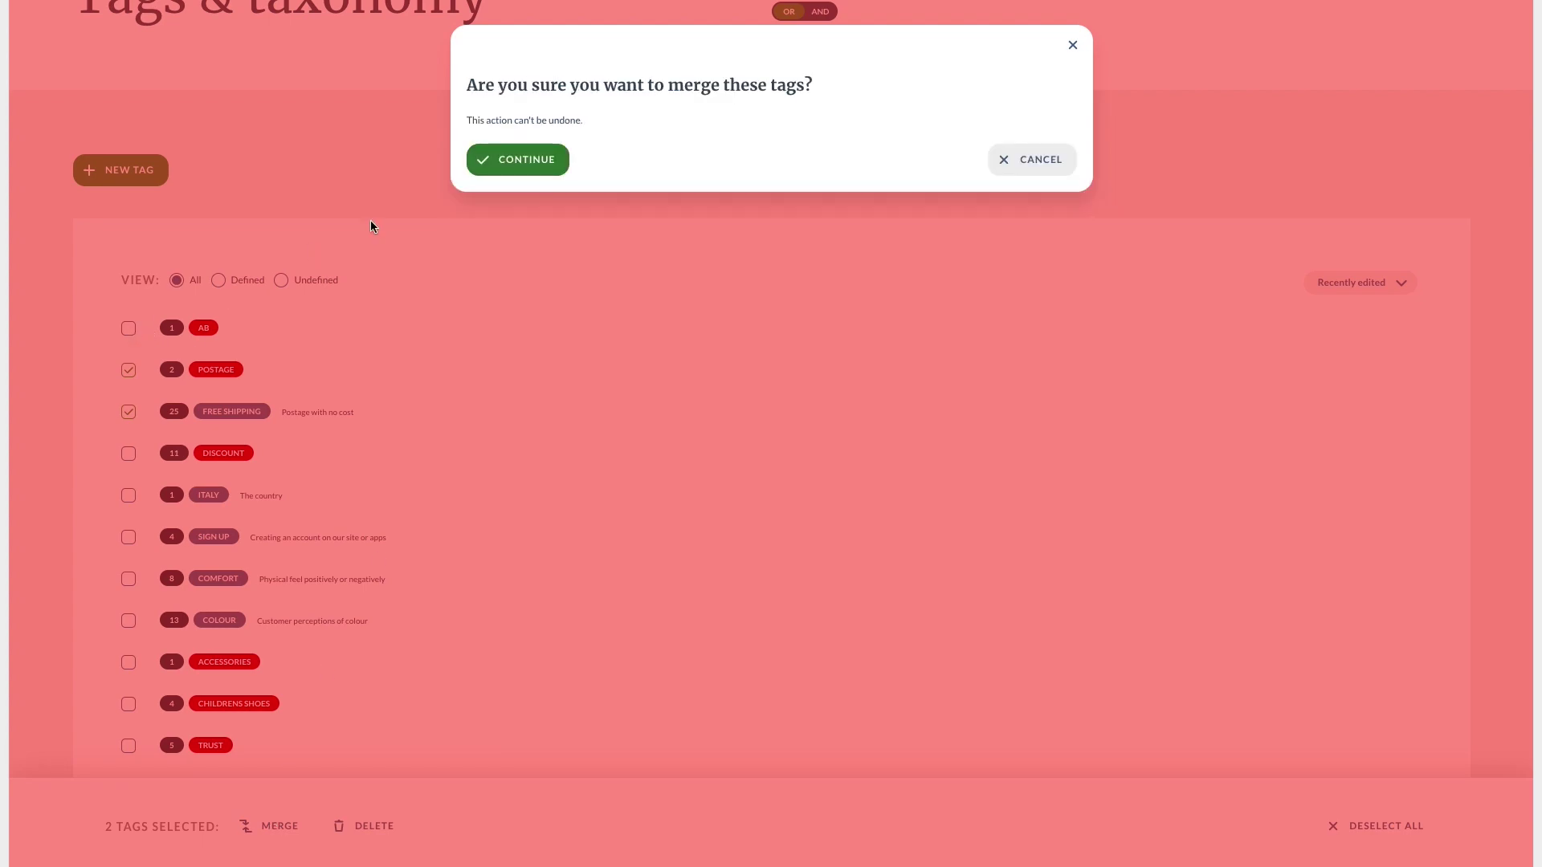
{"action": "left_click", "coordinate": [518, 158]}
Delete the AB tag.
{"action": "left_click", "coordinate": [129, 329]}
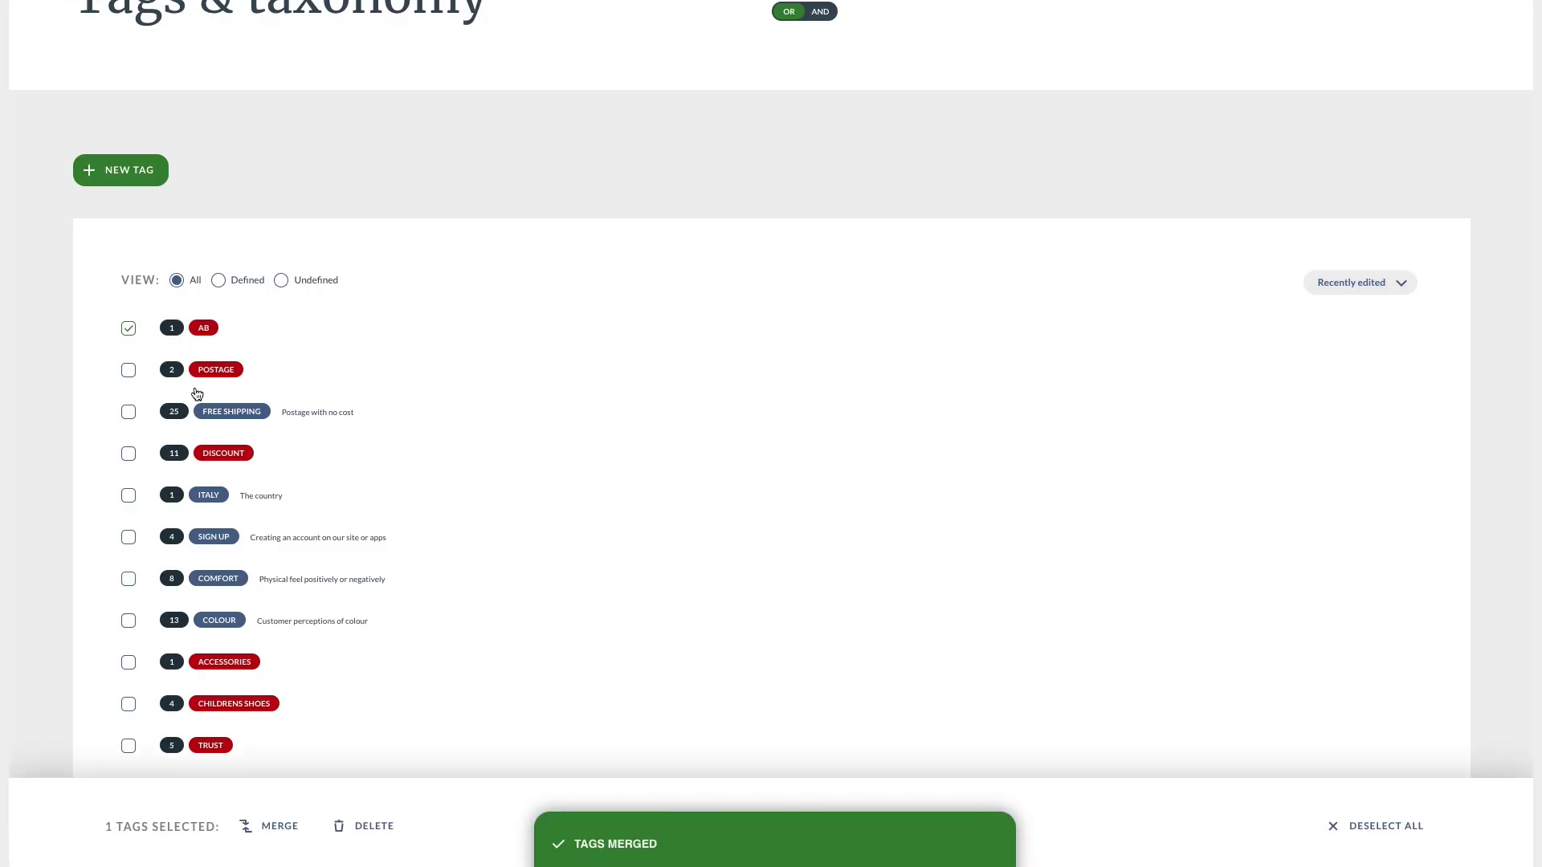
{"action": "left_click", "coordinate": [356, 821]}
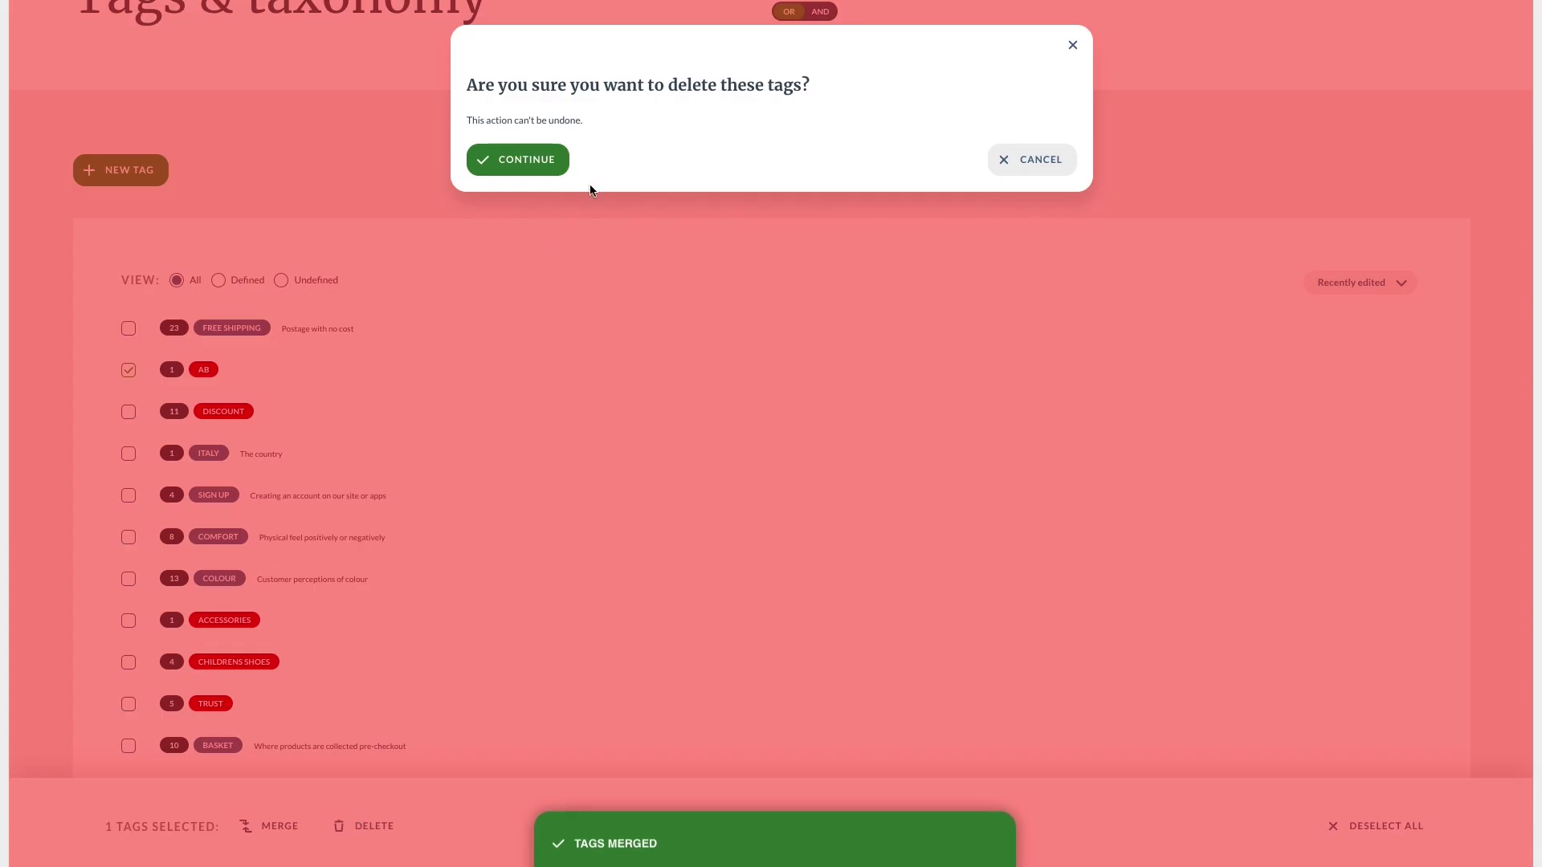
{"action": "left_click", "coordinate": [538, 159]}
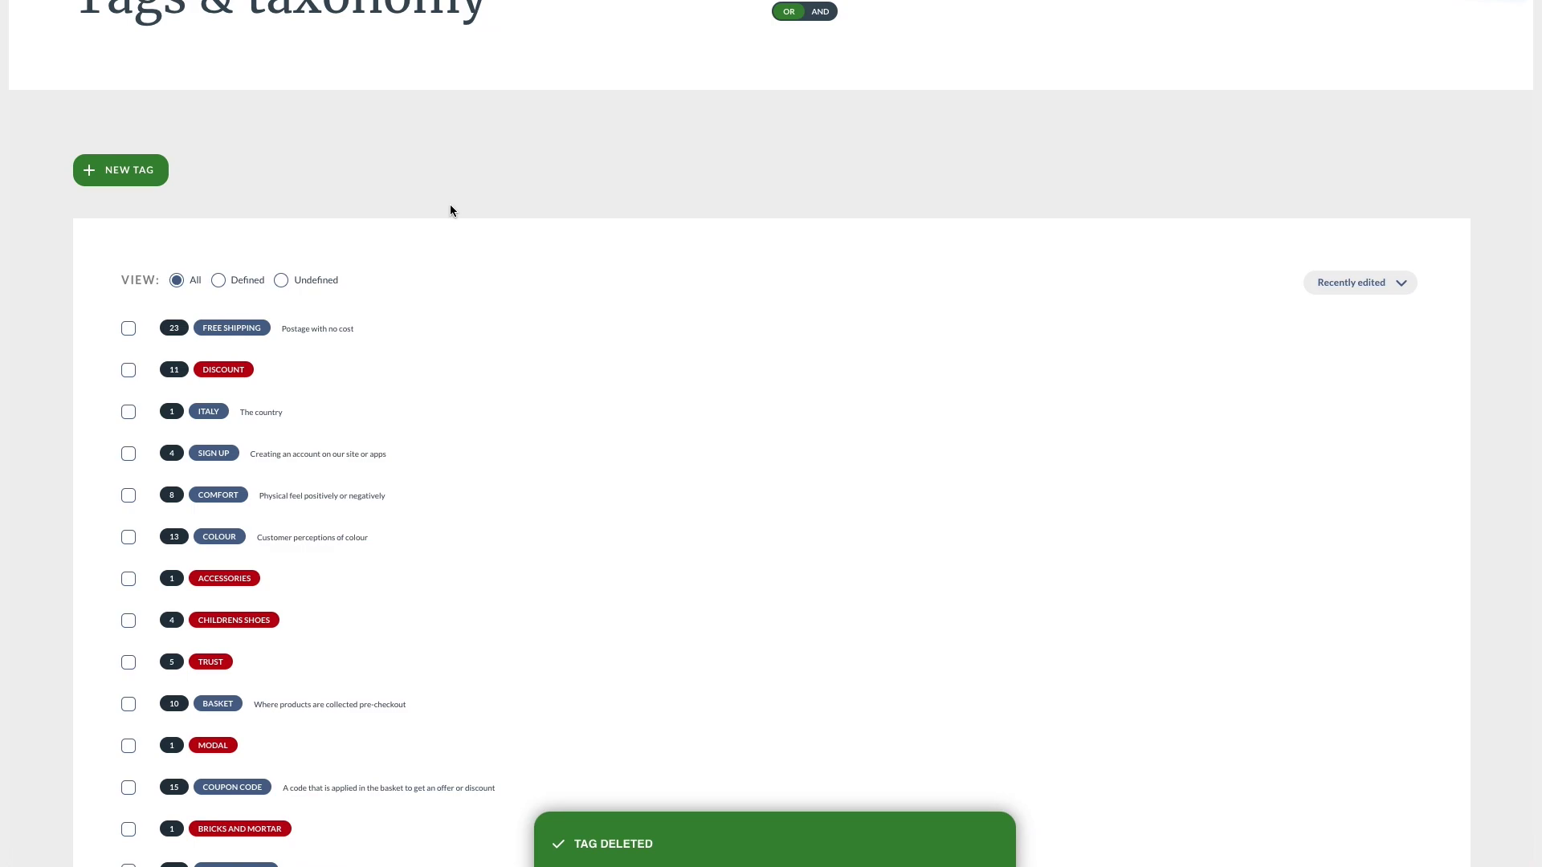
Open the DISCOUNT tag and enter 'Reducing cost' as its definition.
{"action": "left_click", "coordinate": [238, 372]}
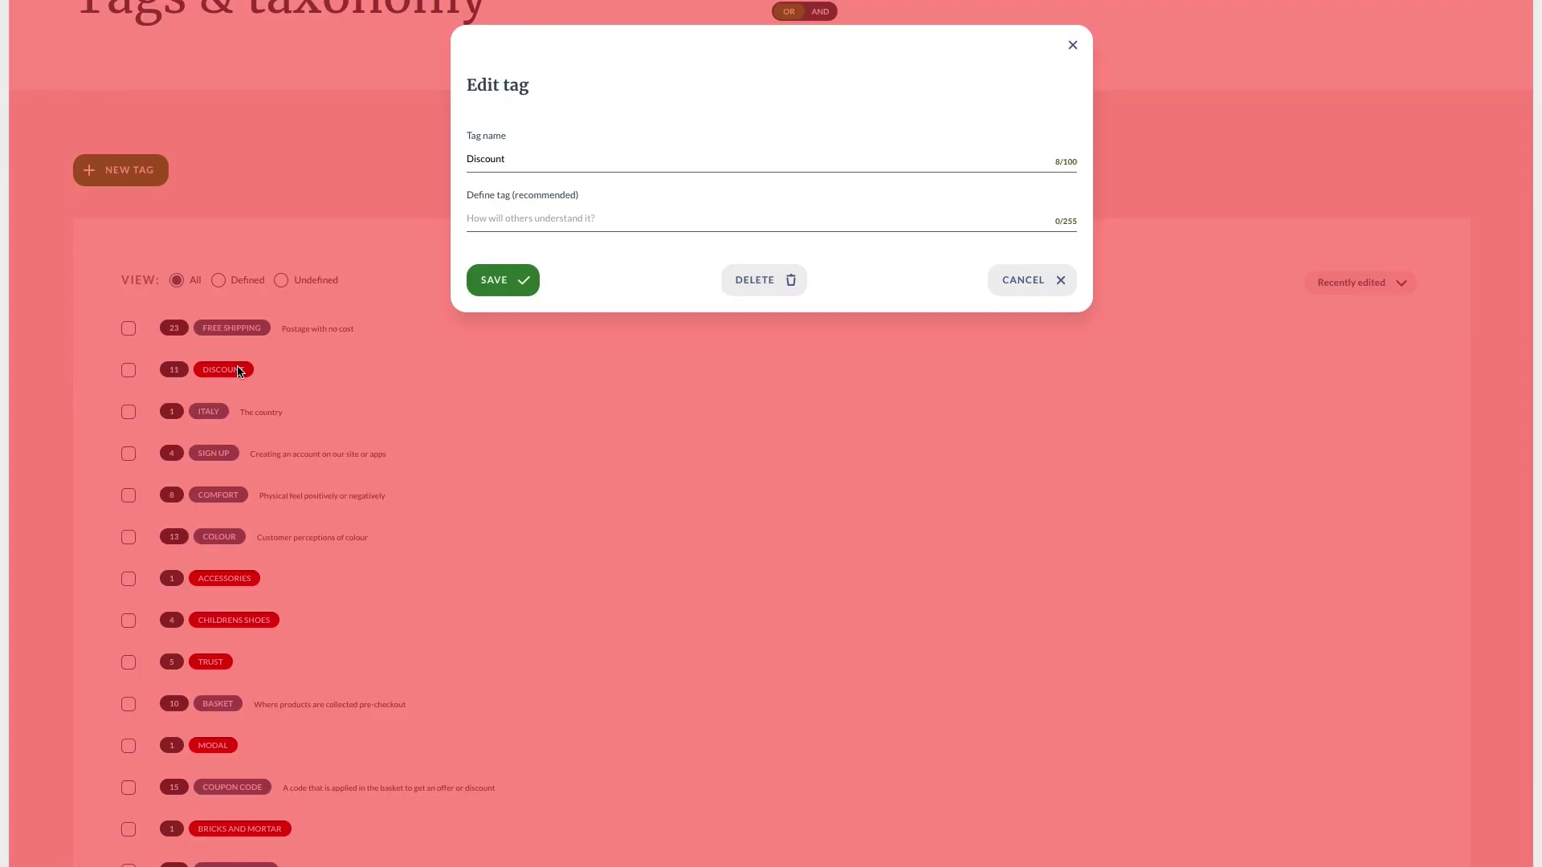
{"action": "left_click", "coordinate": [492, 220]}
{"action": "type", "text": "Reducing cost"}
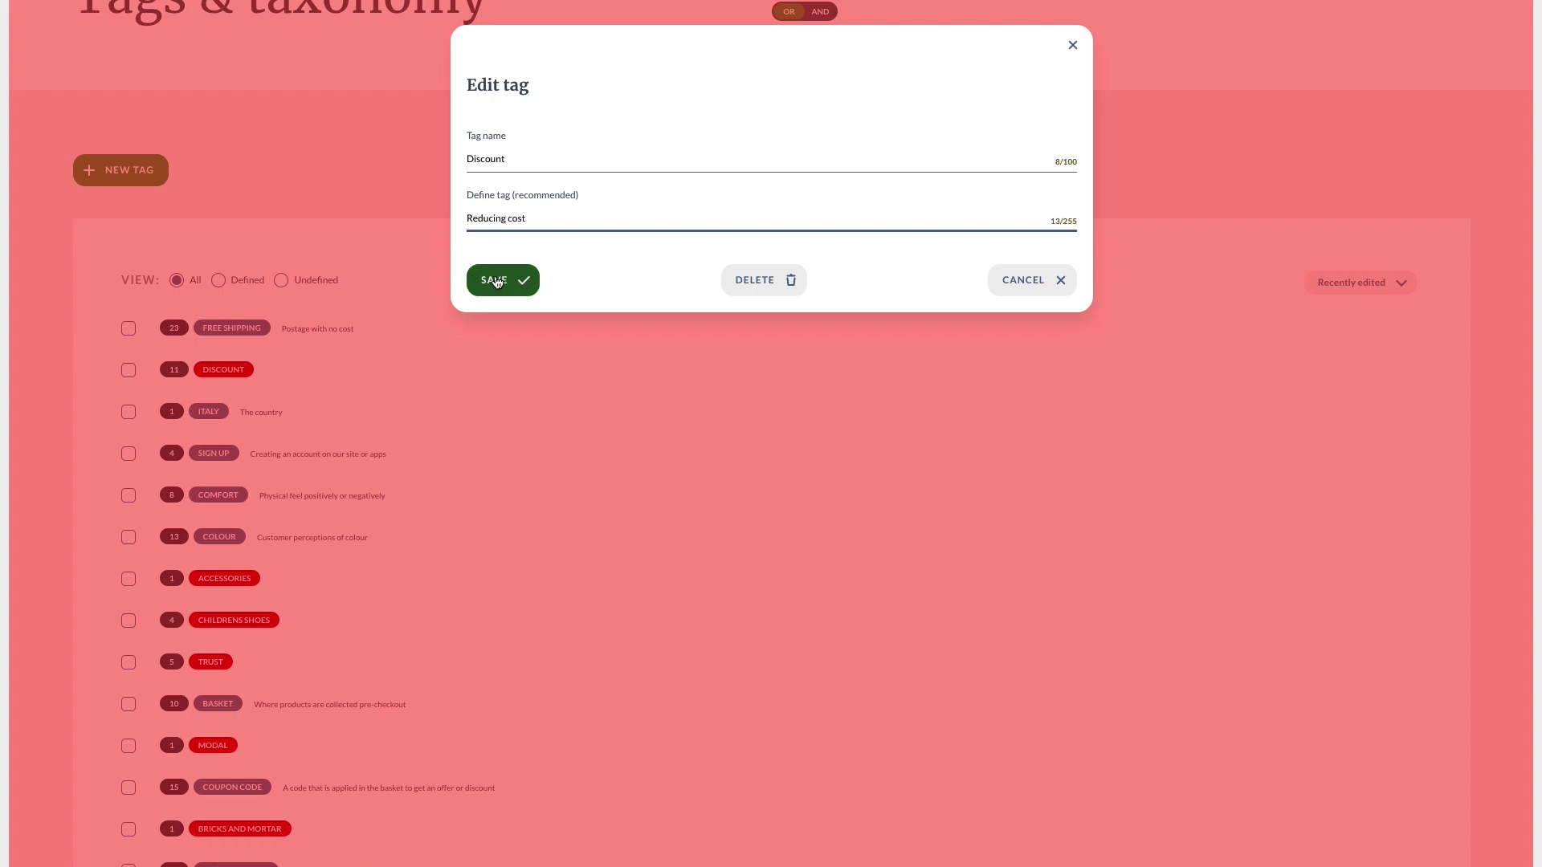